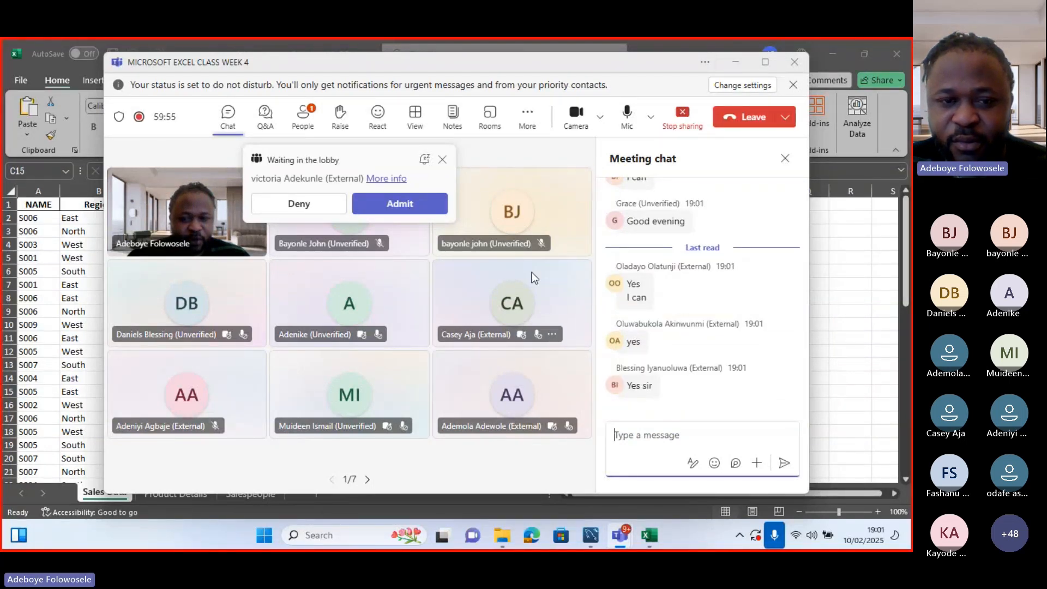
- Admit the participants waiting in the lobby of the Microsoft Excel Class Week 4 meeting
click(434, 206)
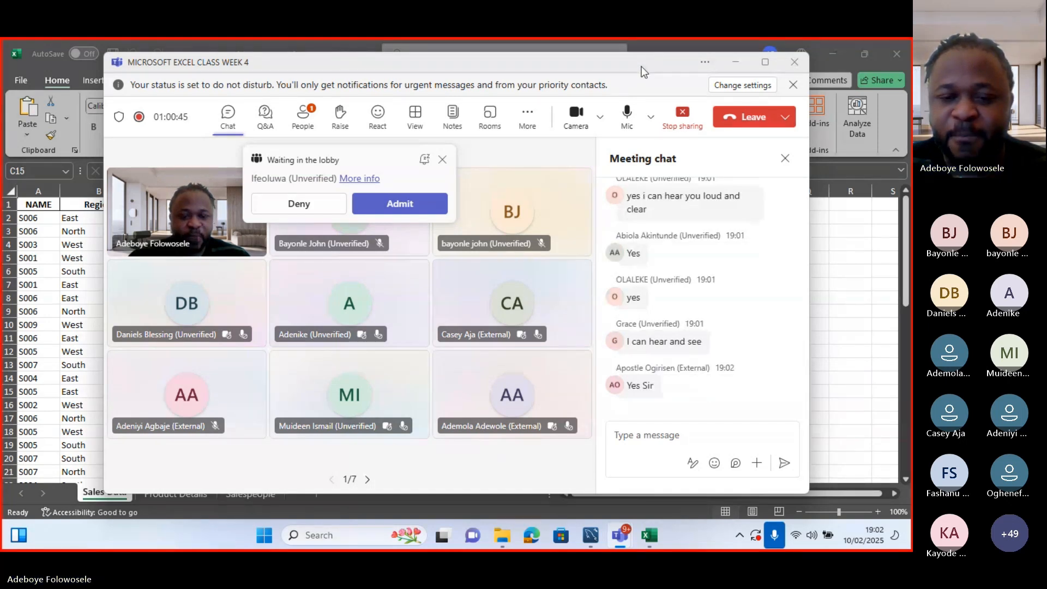
drag(643, 71, 681, 98)
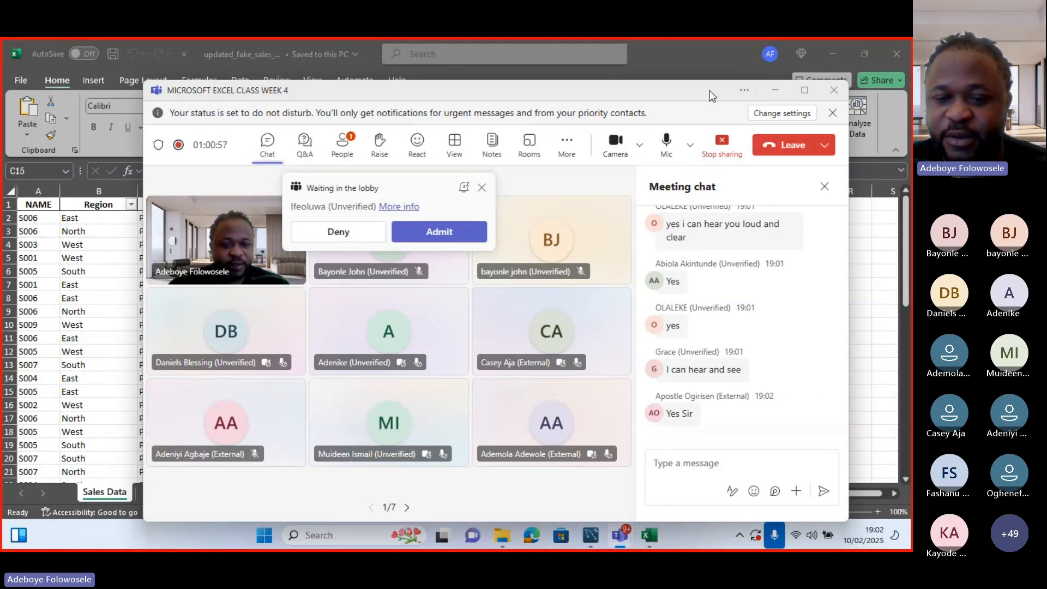
click(776, 90)
drag(776, 519, 737, 118)
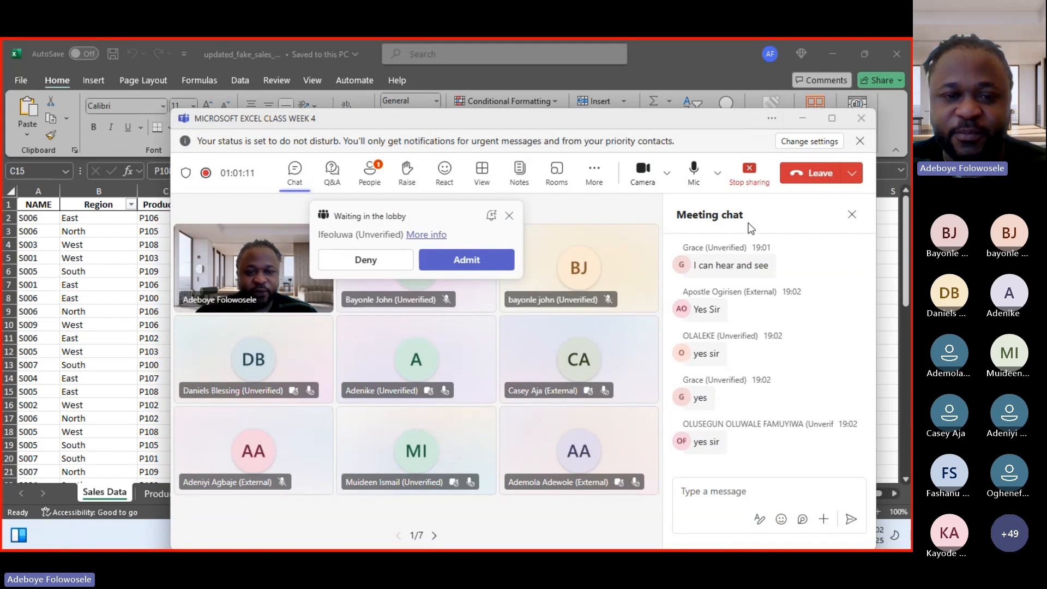
click(494, 260)
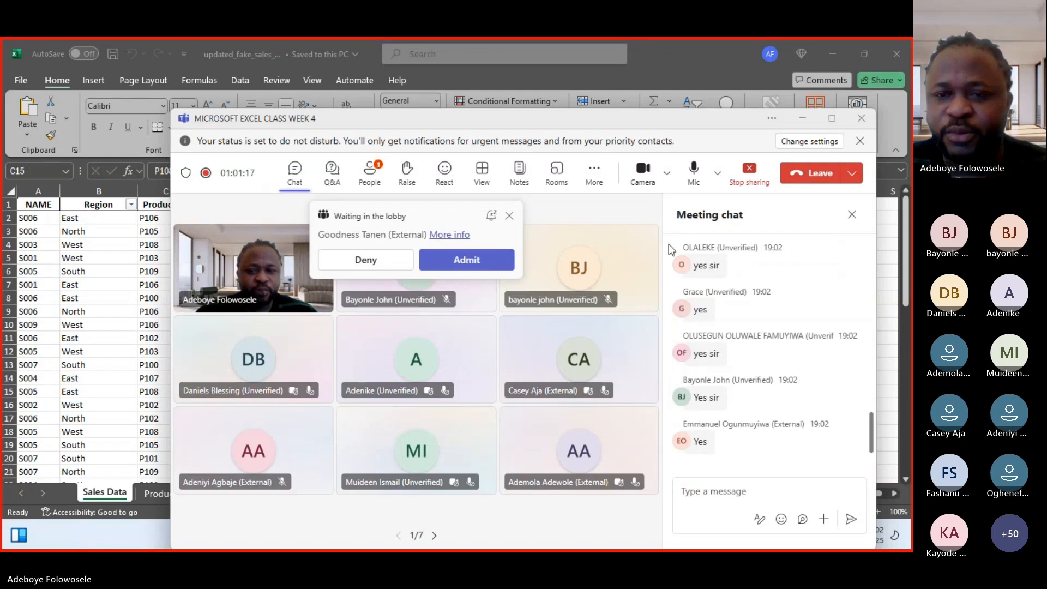
click(468, 266)
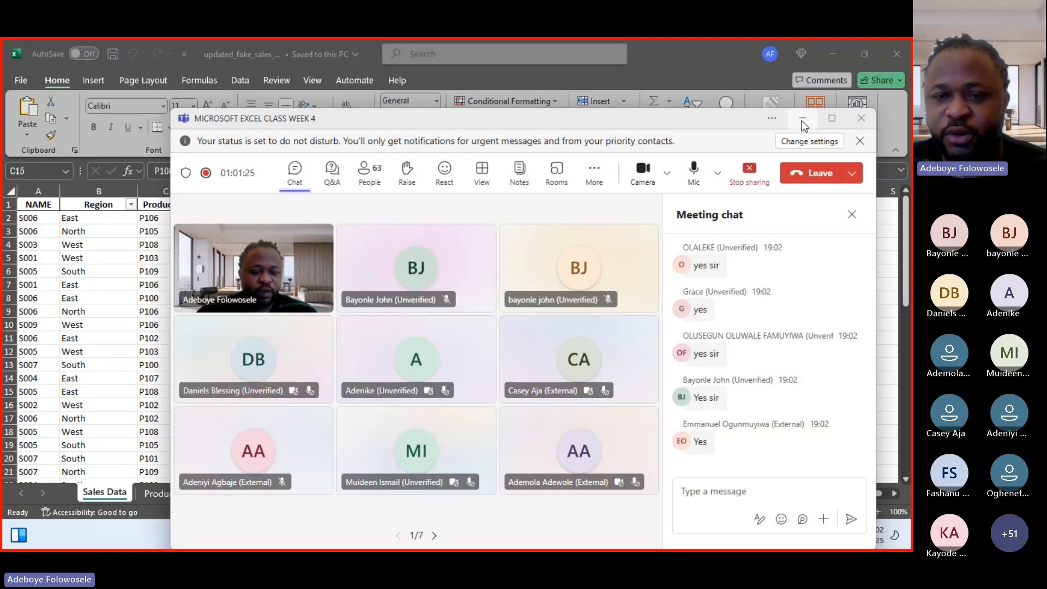
- Reposition the meeting window and minimize it to uncover the sales workbook
drag(801, 121, 682, 149)
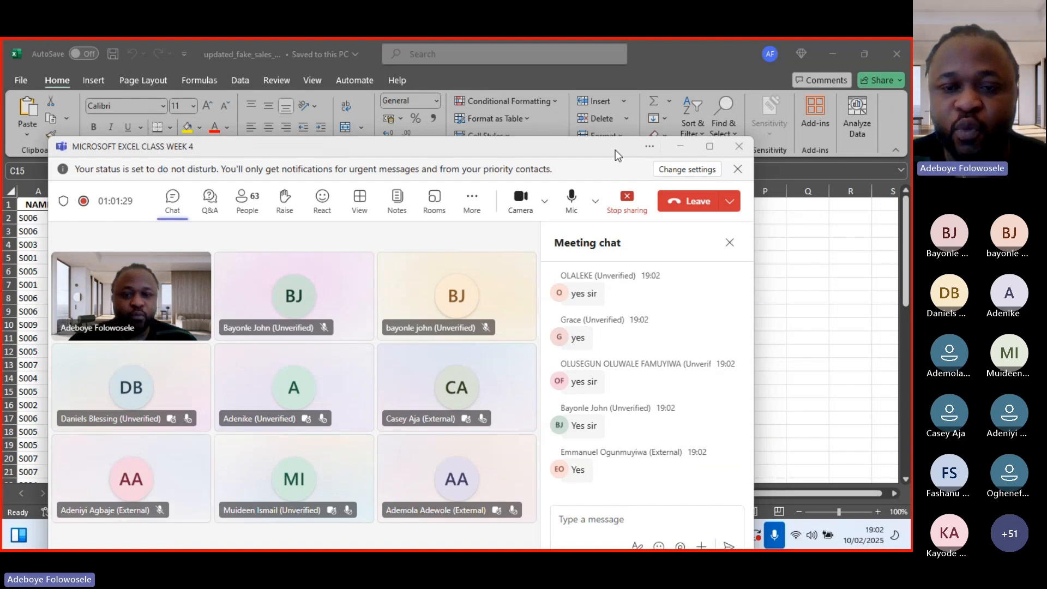
drag(616, 150, 646, 116)
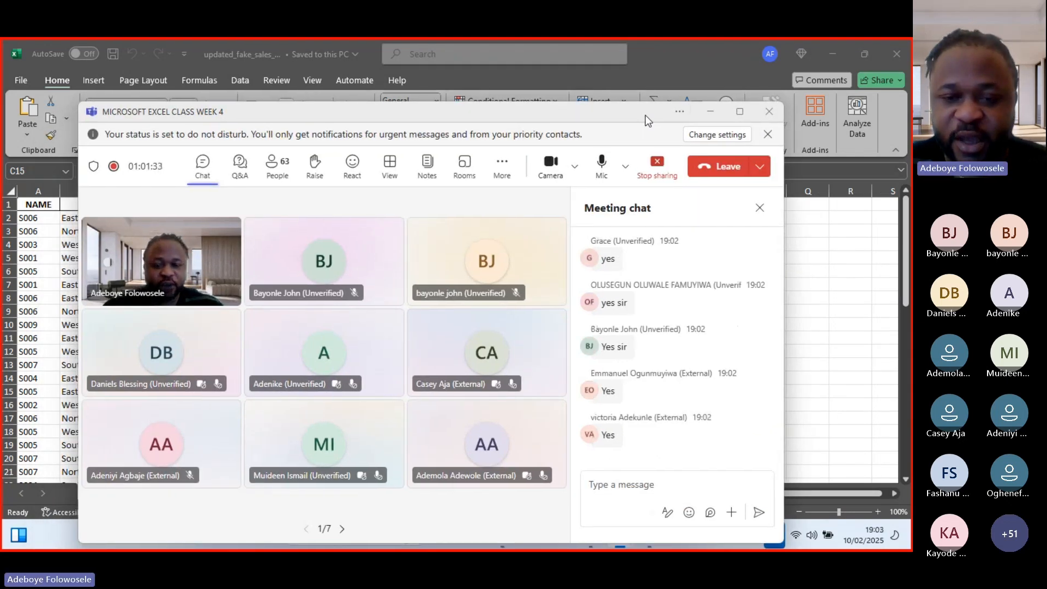
click(712, 117)
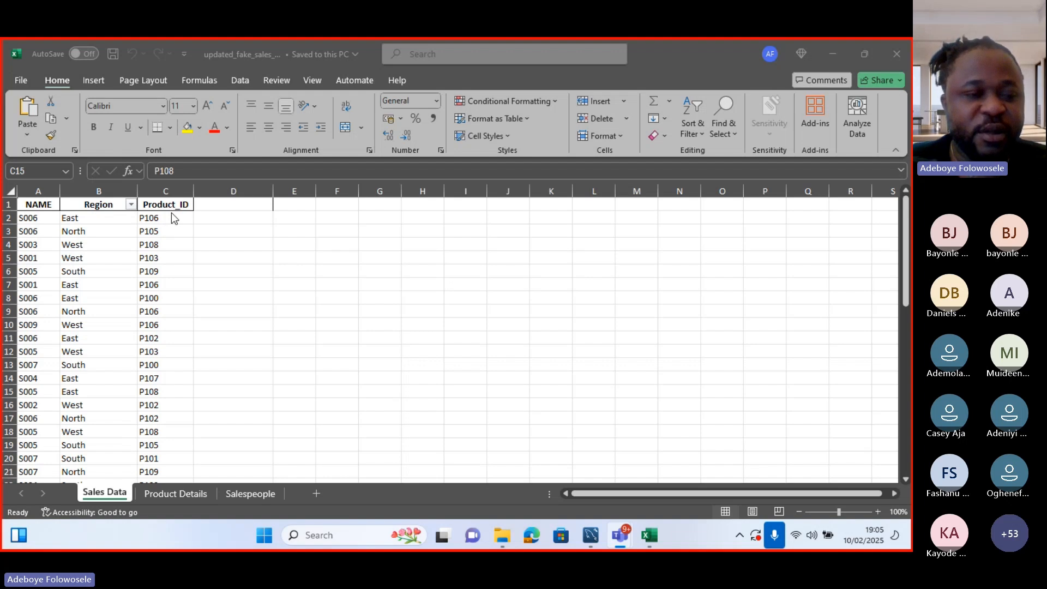
- Change the header in A1 of Sales Data to "NAME CODE" and widen column A to fit it
click(53, 204)
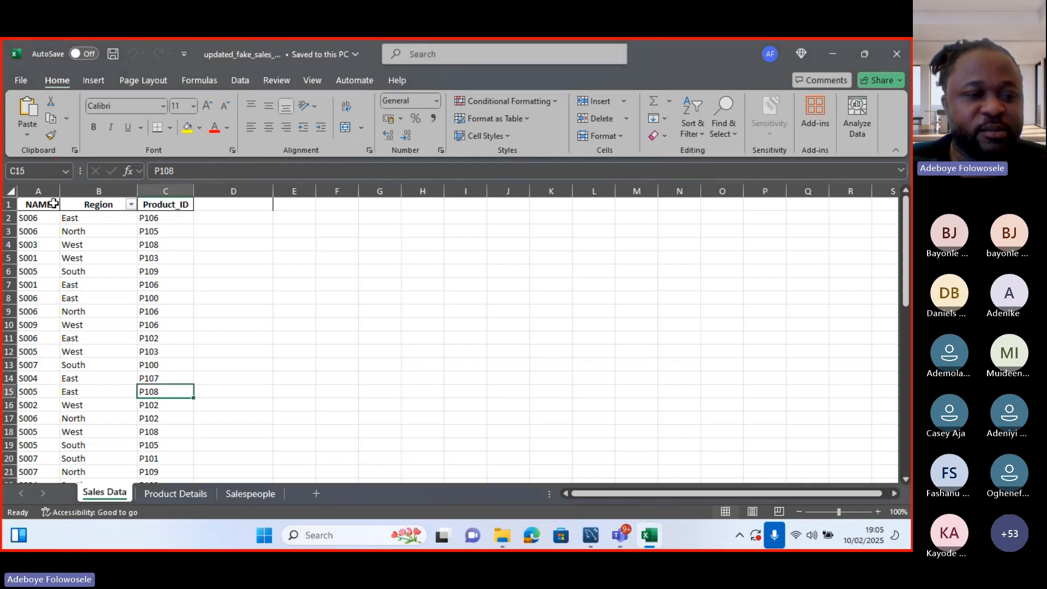
double_click(54, 204)
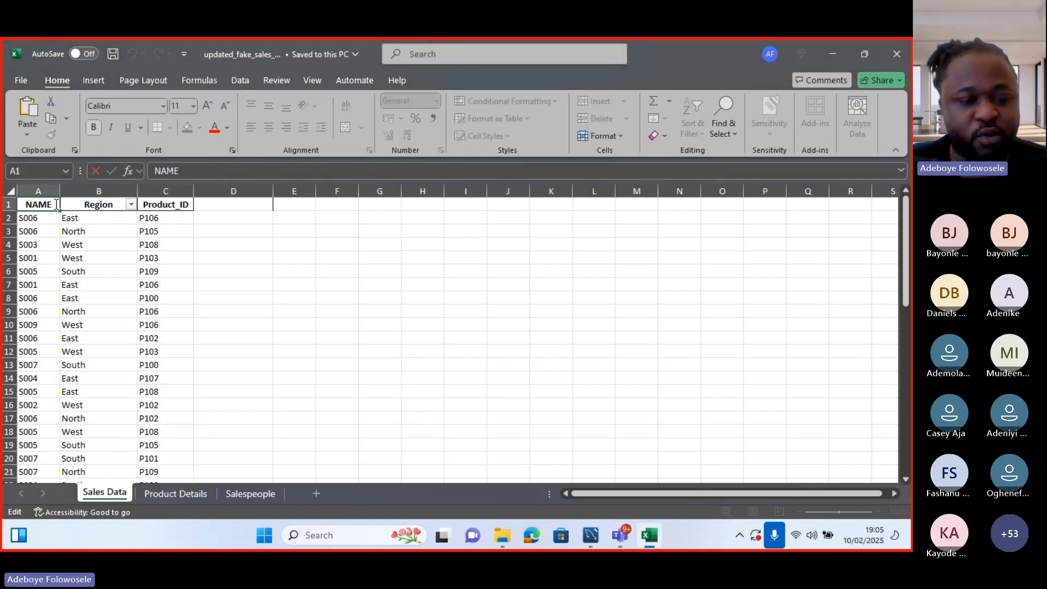
text(CODE)
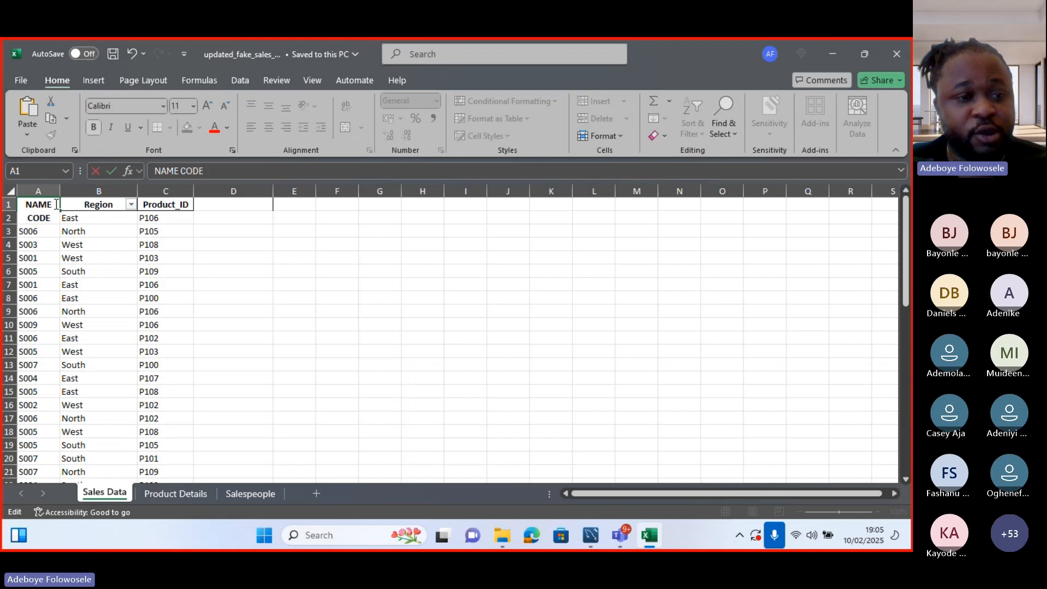
click(48, 231)
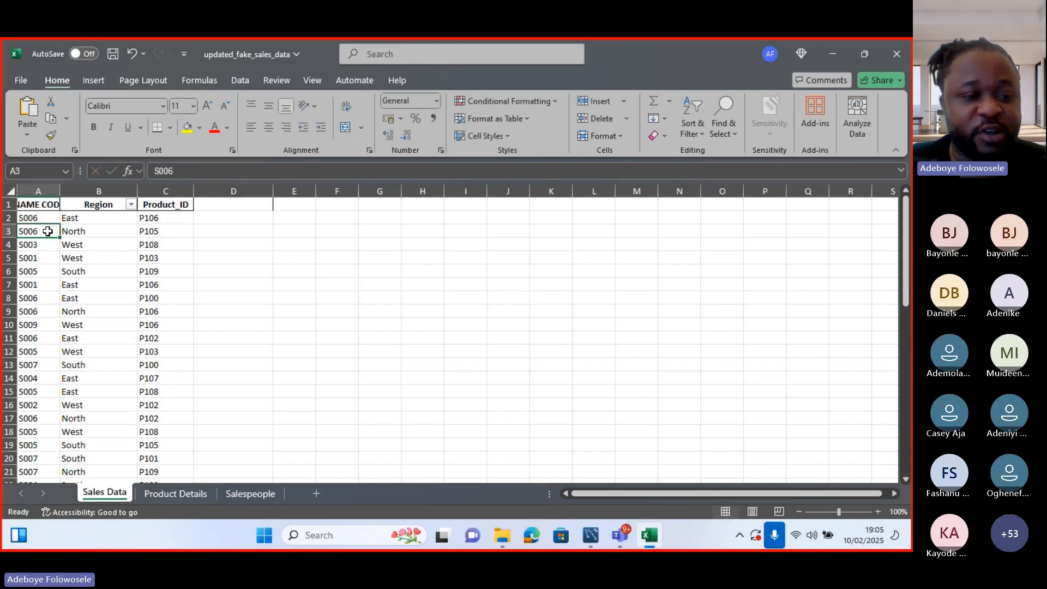
drag(59, 191, 82, 191)
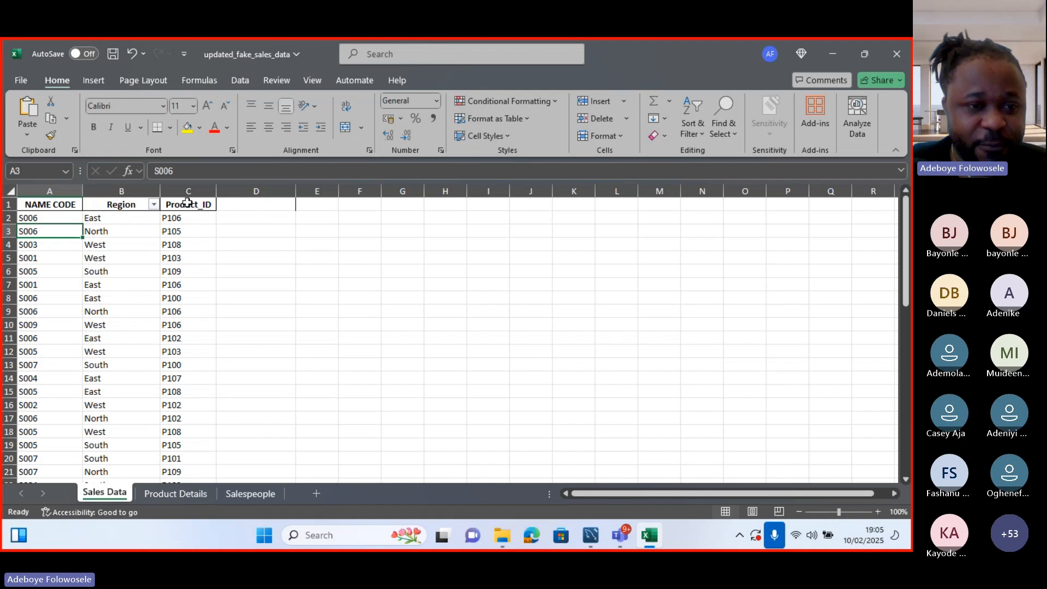
- View the Product Details and Salespeople sheets, and widen the three Product Details columns to show their full headers
click(140, 191)
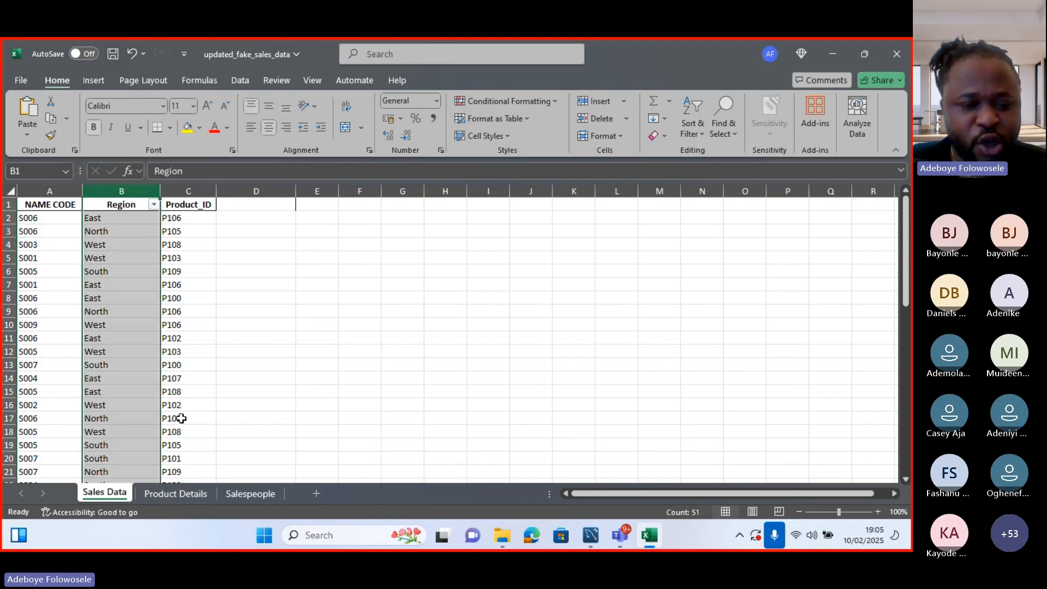
click(194, 501)
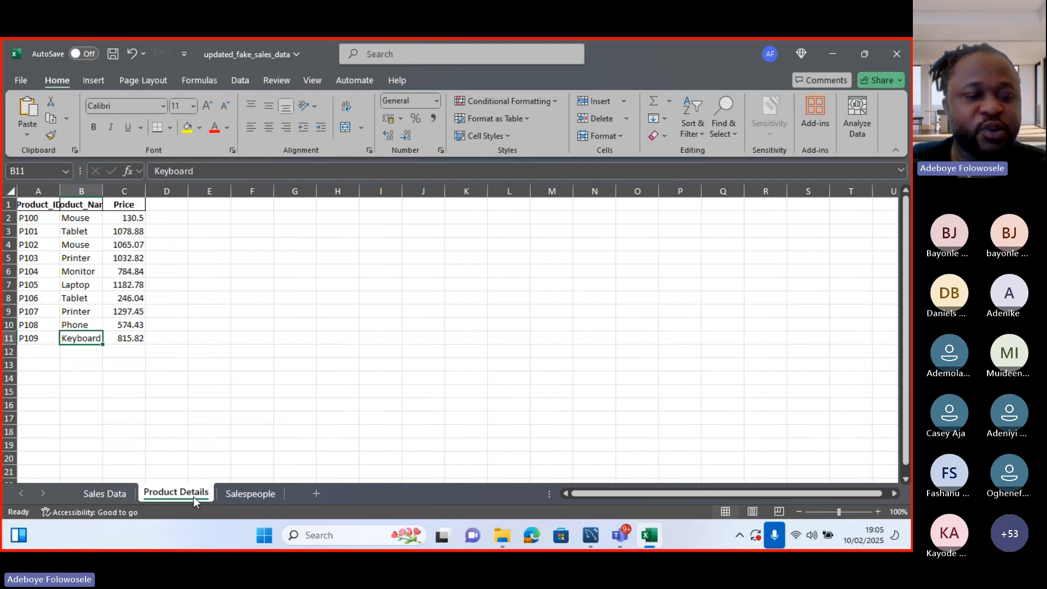
click(248, 495)
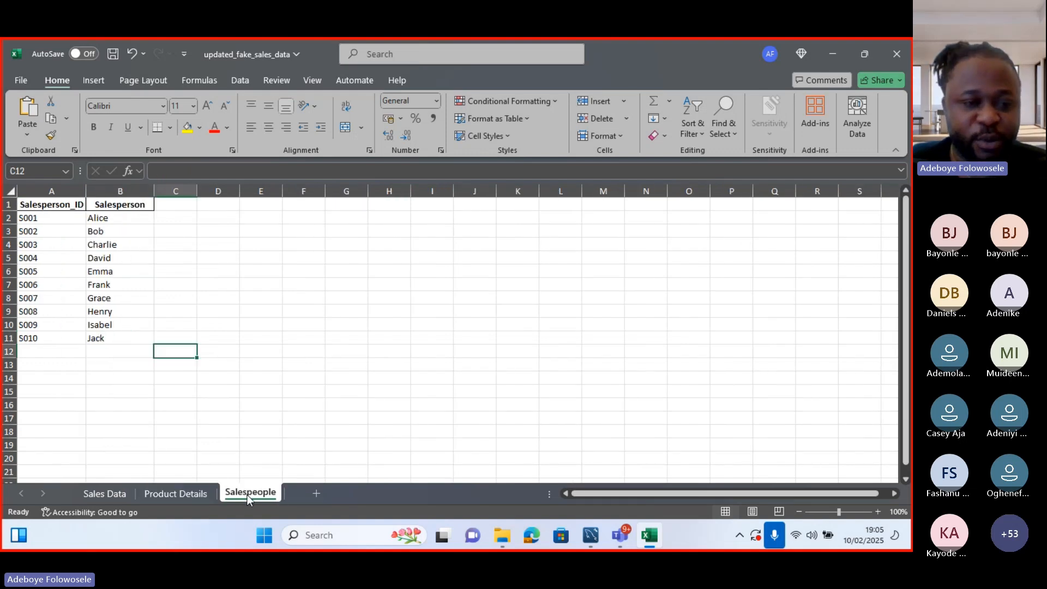
click(175, 499)
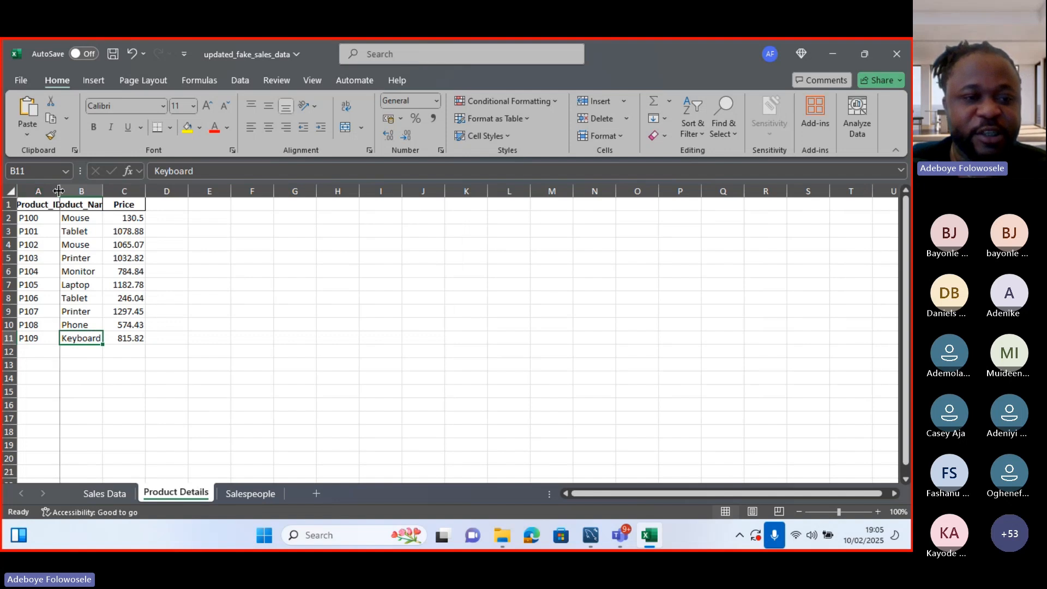
drag(59, 190, 208, 191)
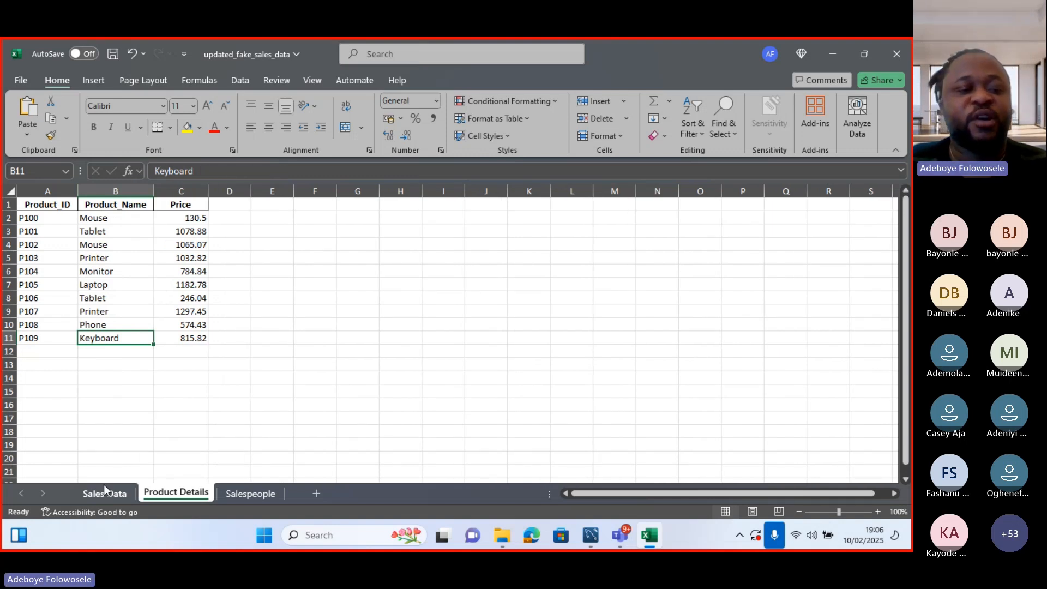
- Compare the name code, region and product ID columns of Sales Data with the Product Details and Salespeople lookup sheets
click(113, 495)
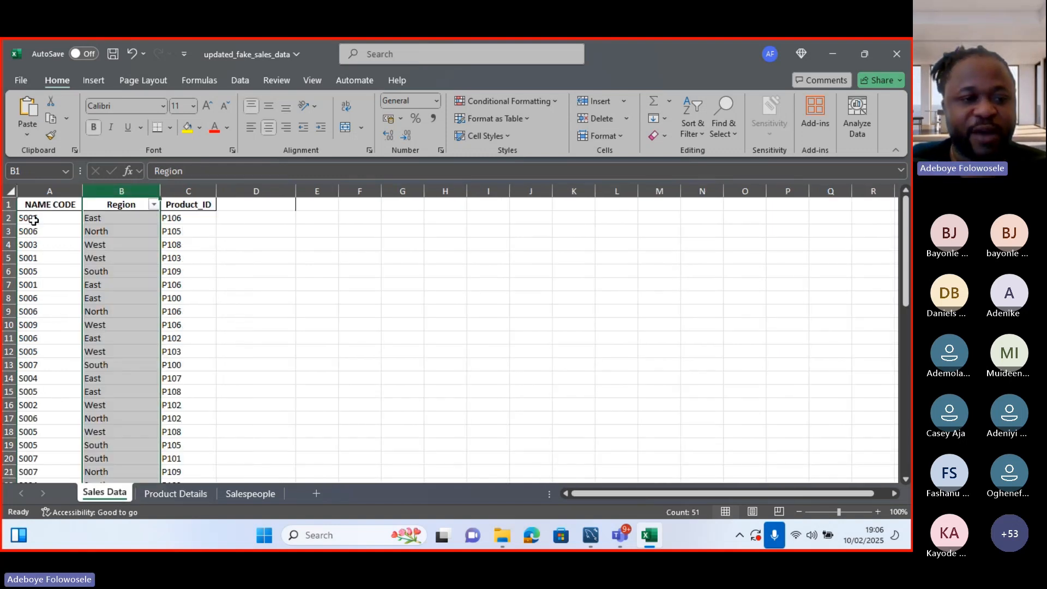
click(48, 191)
click(118, 192)
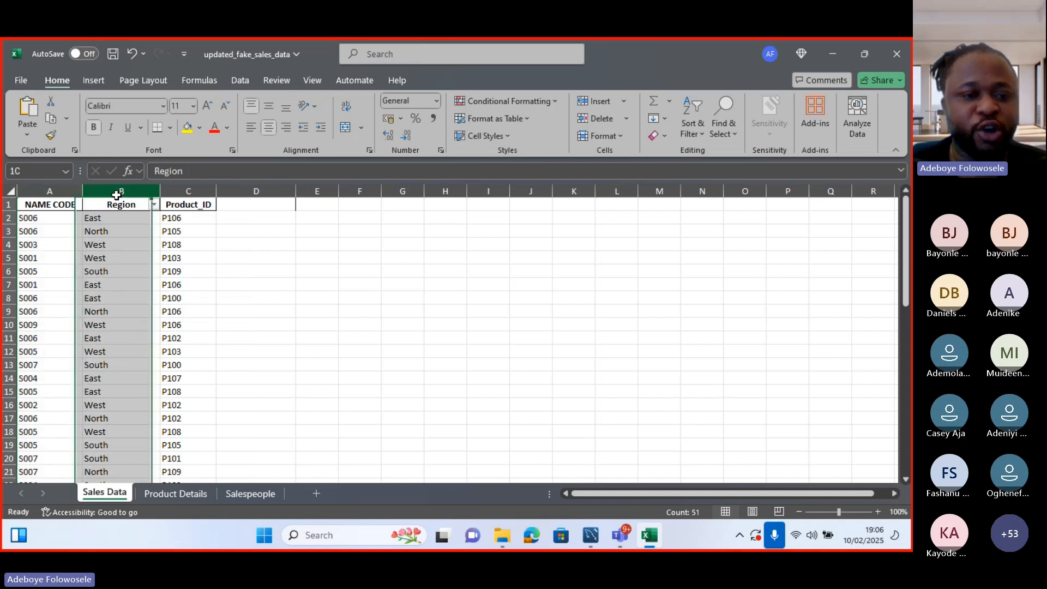
click(198, 193)
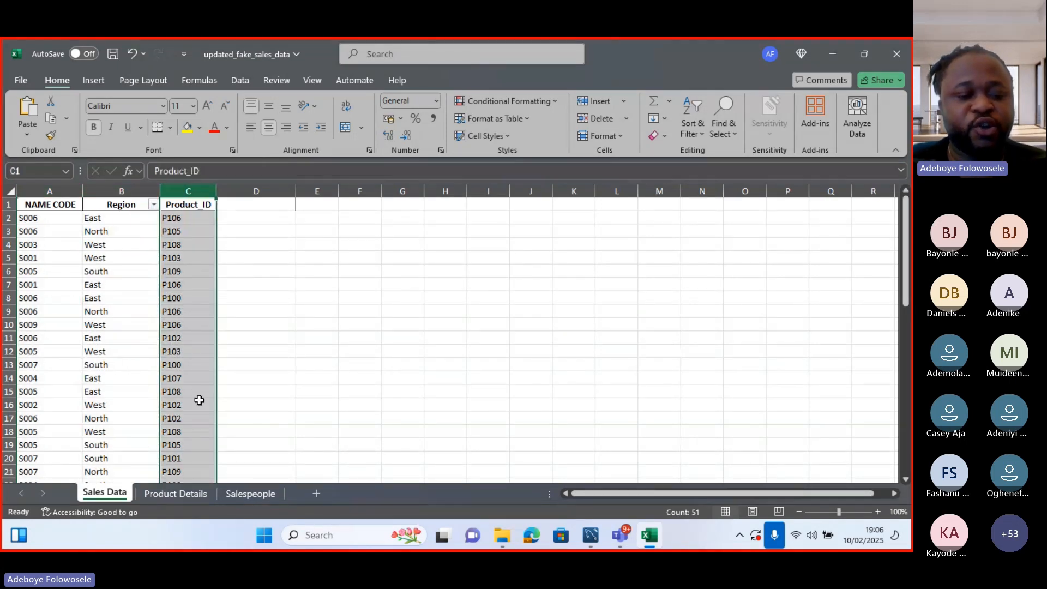
click(176, 493)
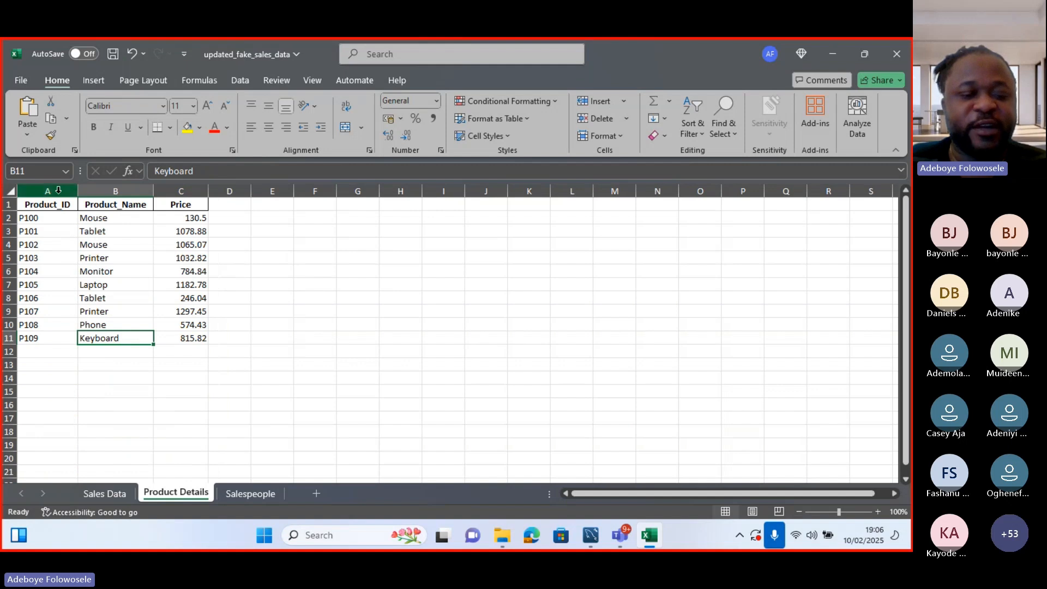
click(108, 494)
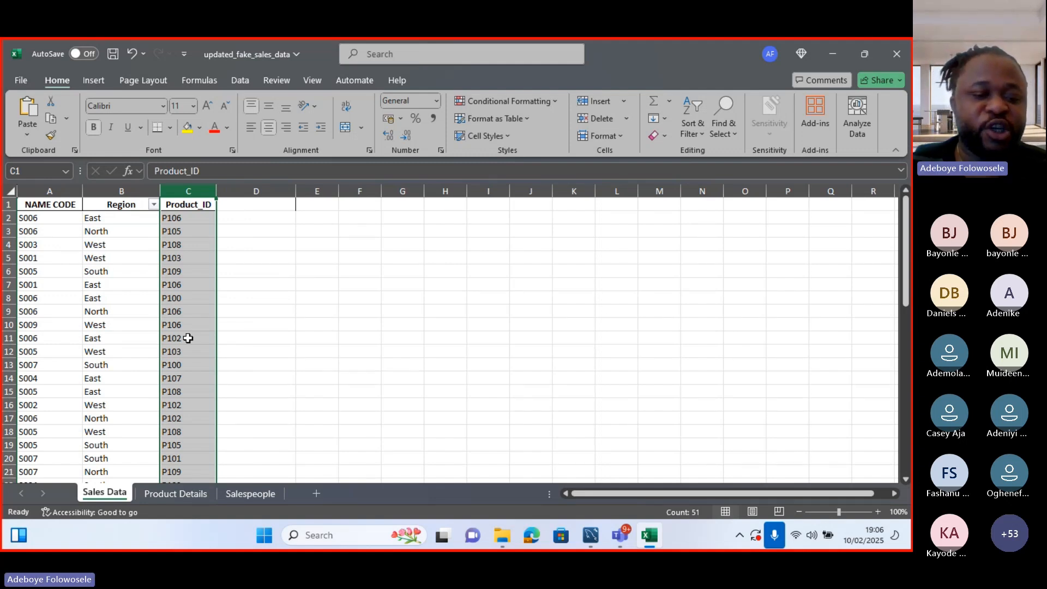
click(170, 495)
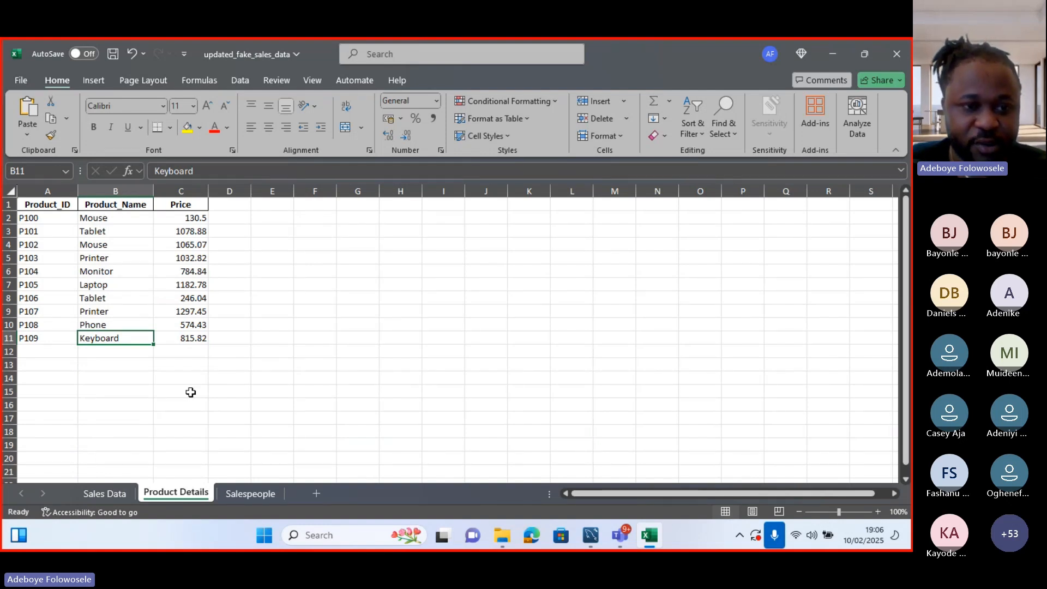
click(104, 493)
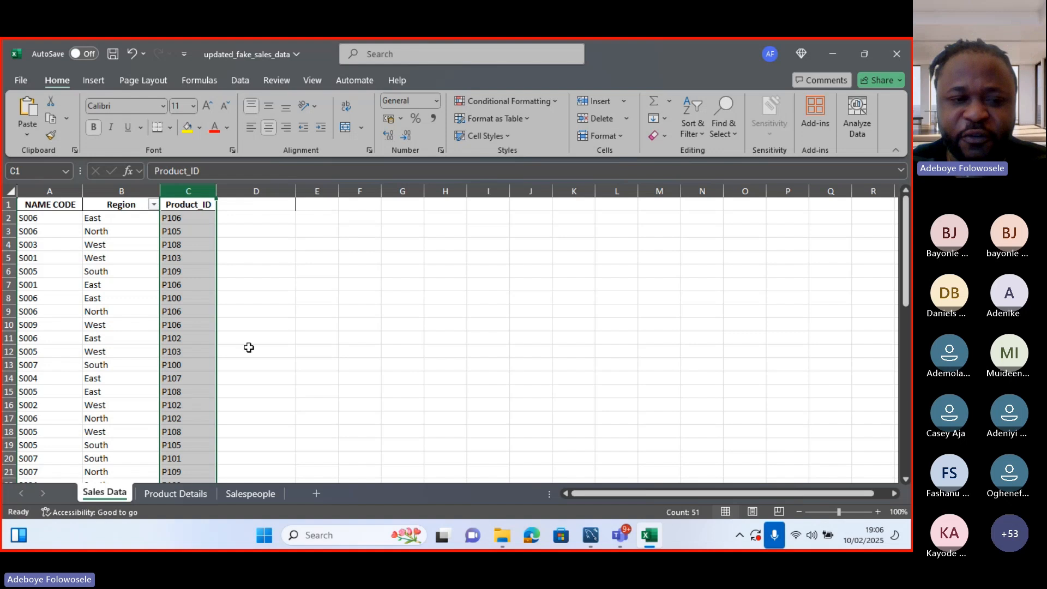
click(235, 229)
click(178, 486)
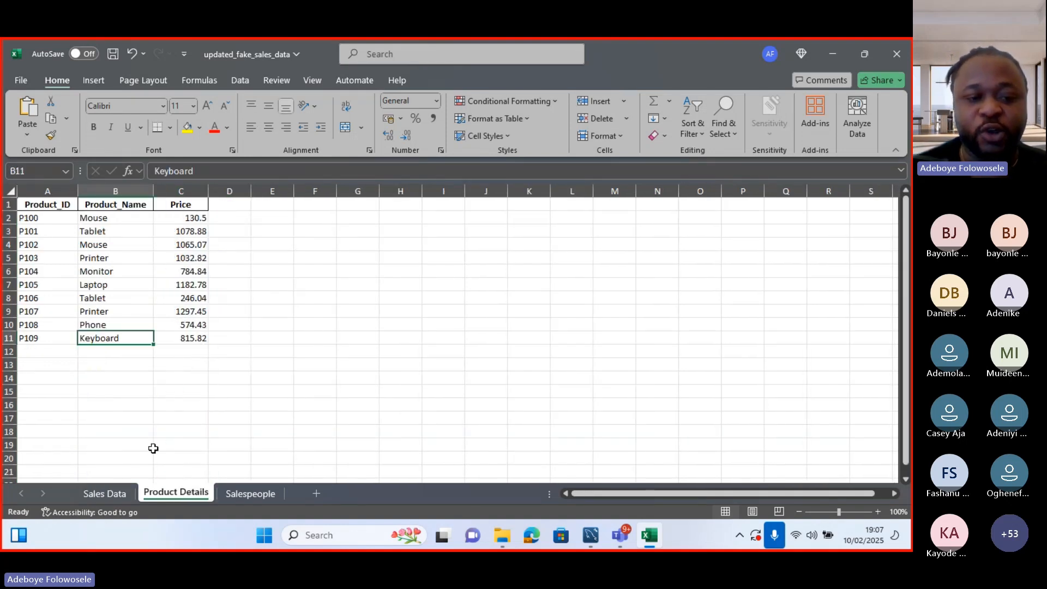
click(243, 495)
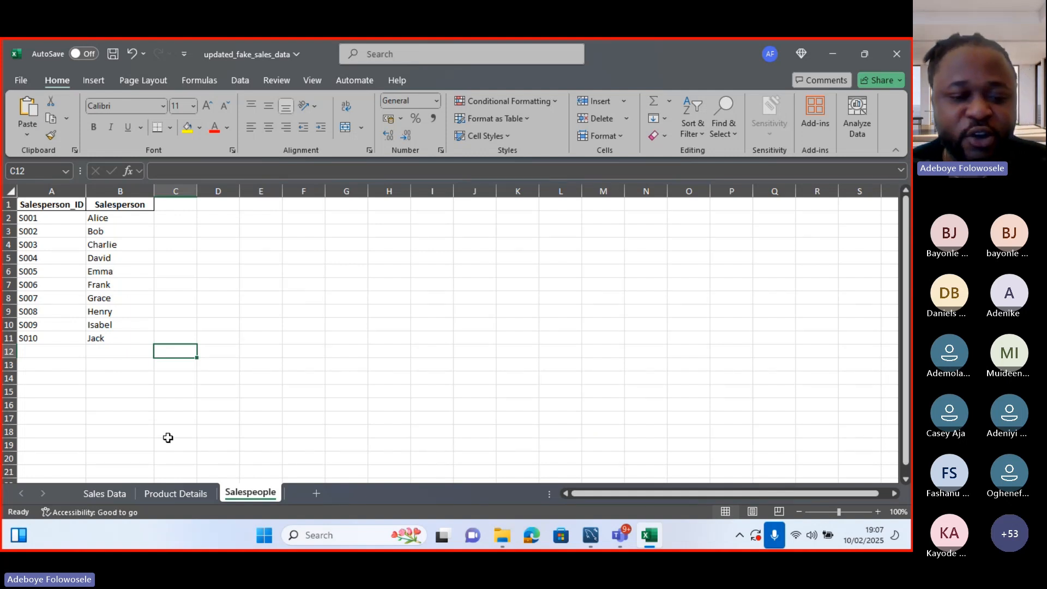
click(170, 497)
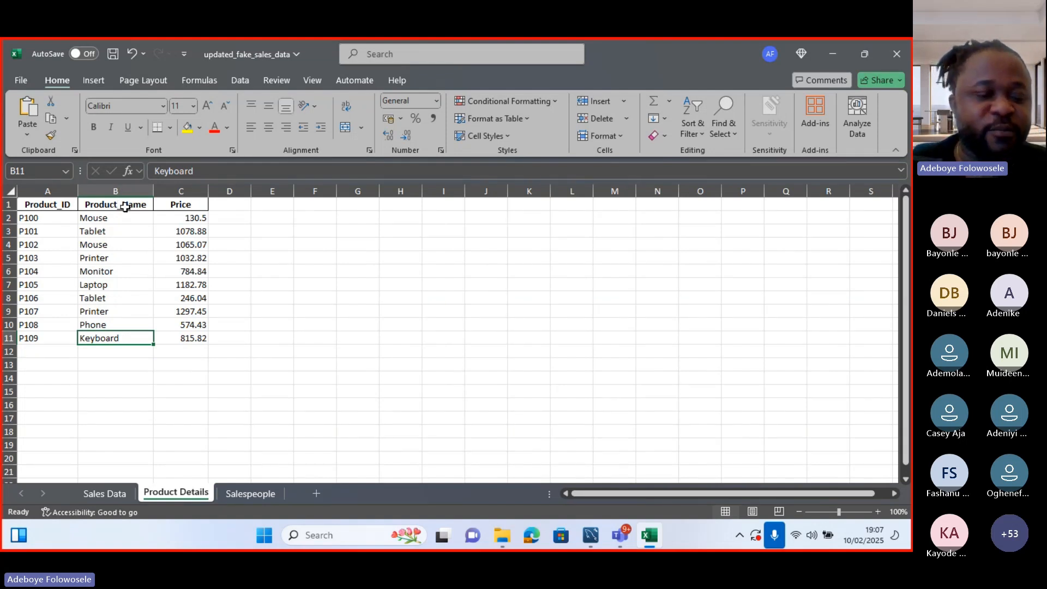
click(105, 492)
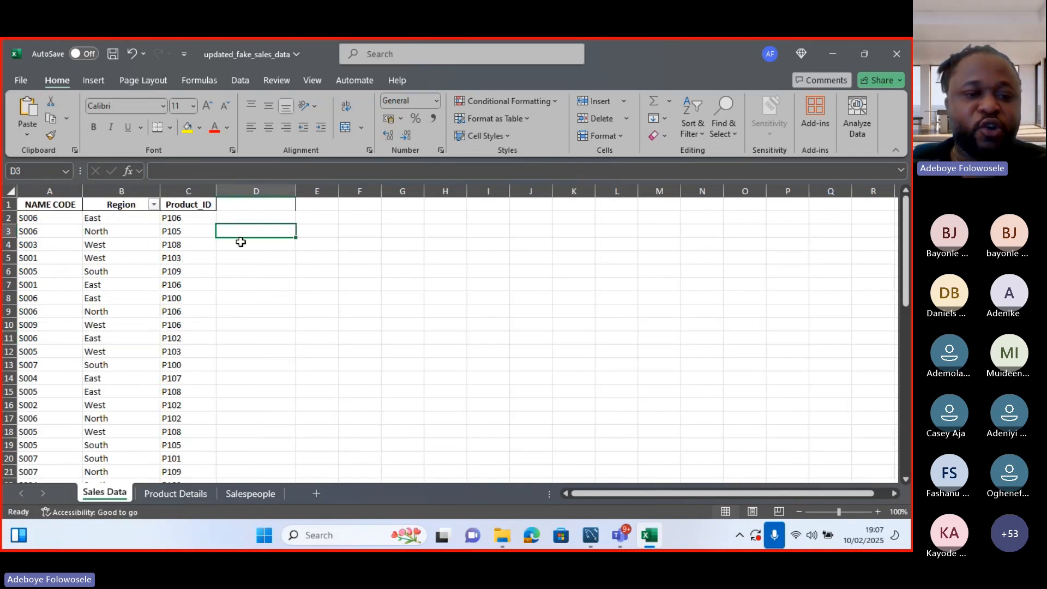
click(182, 491)
- Add the header "Product Name" in cell D1 of the Sales Data sheet
click(105, 493)
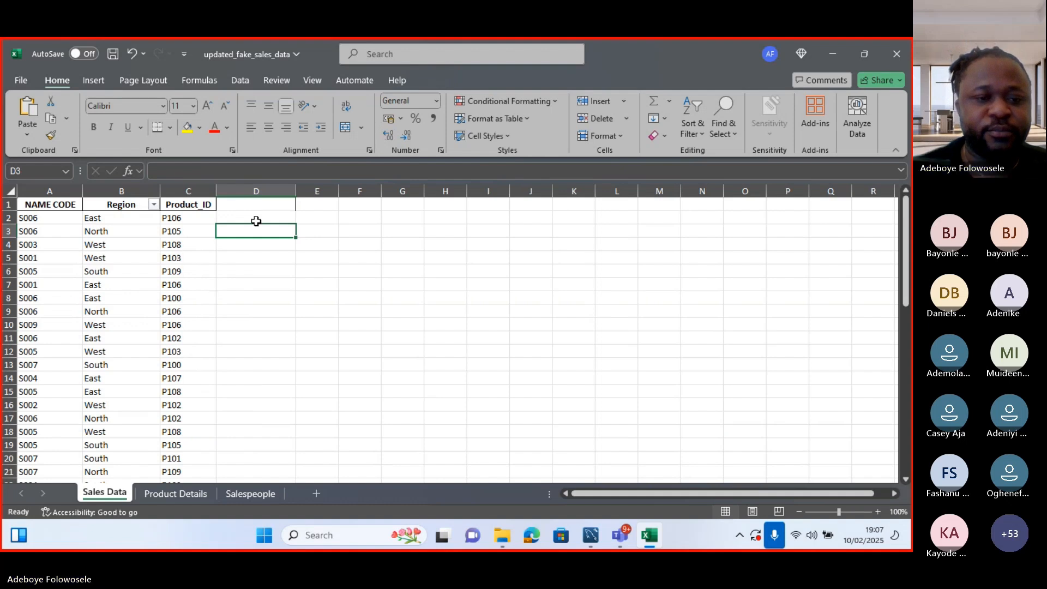
click(261, 203)
text(P)
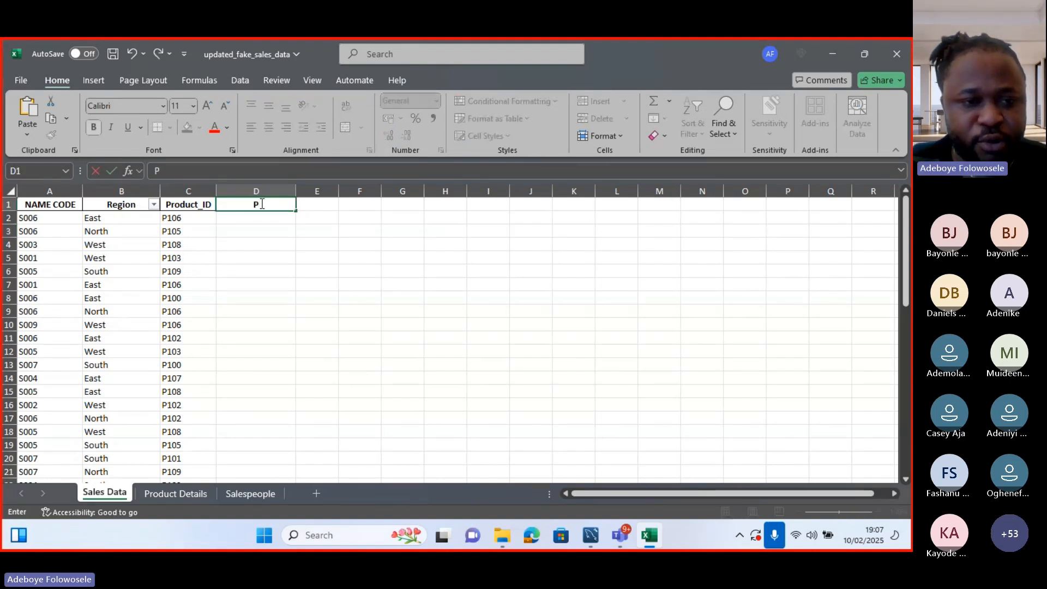
text(r)
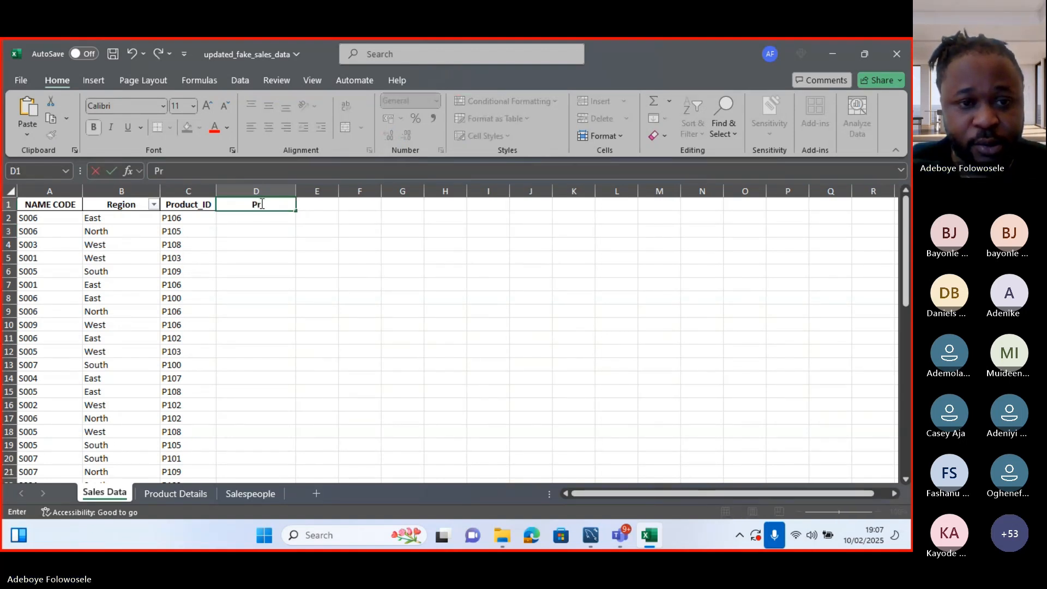
text(oduct )
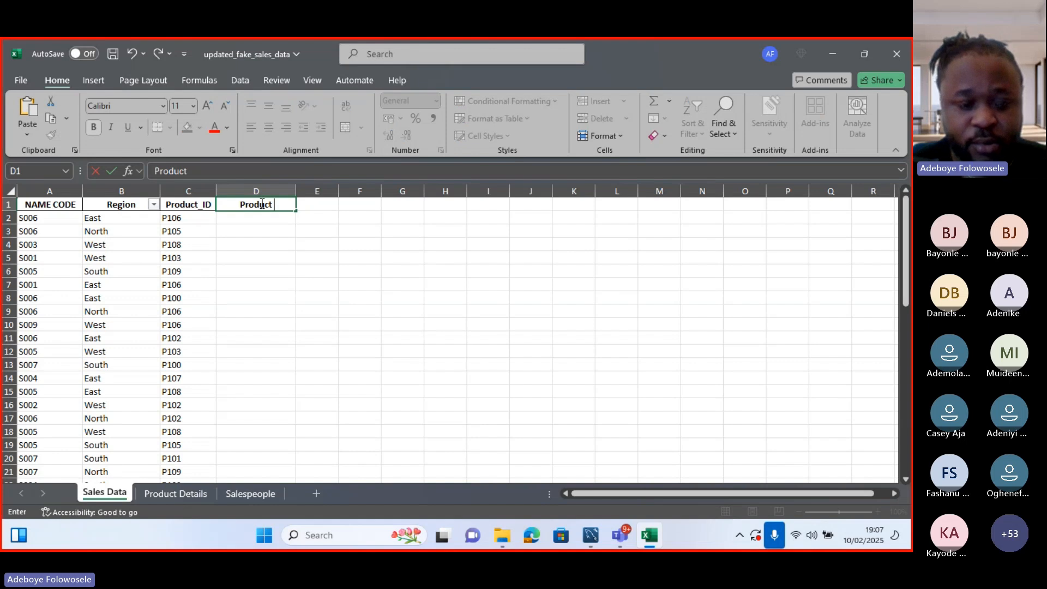
text(Name)
- Start a VLOOKUP formula in cell D2 of Sales Data, copy its opening text "=VLOOKUP(" and clear it from the cell
click(247, 218)
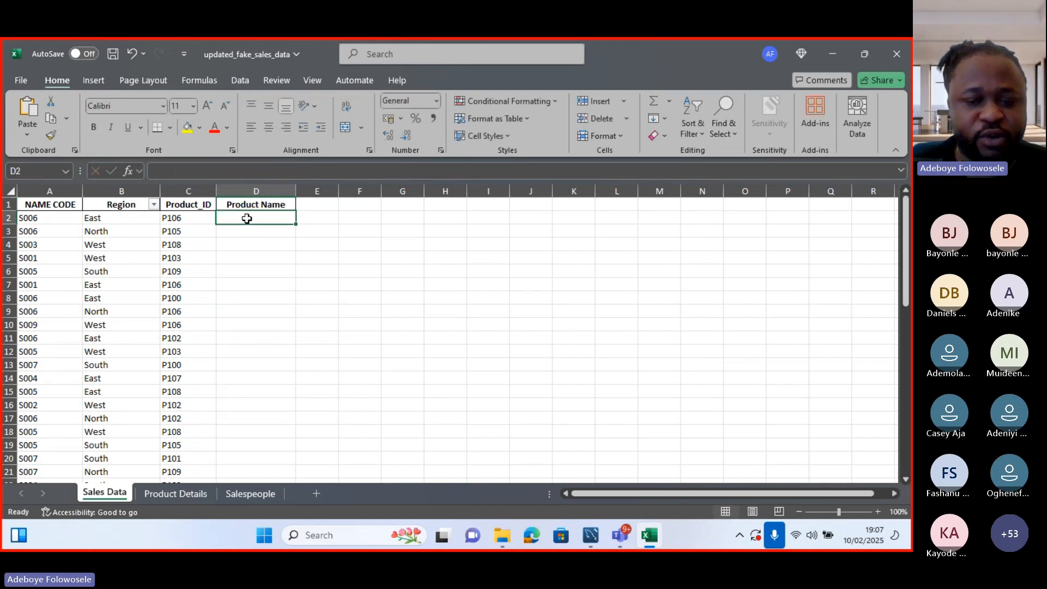
text(=)
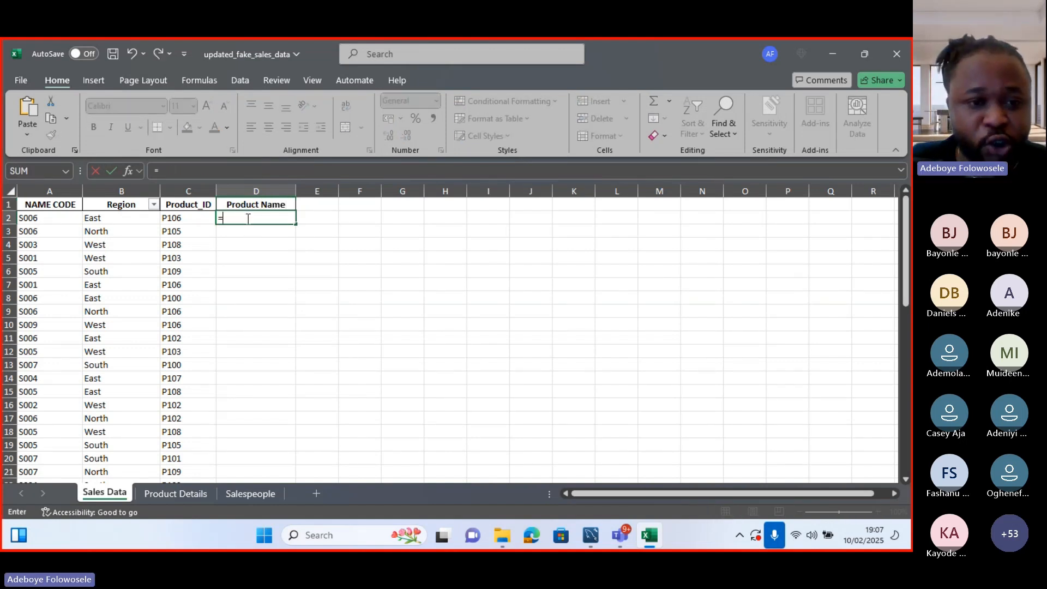
text(vl)
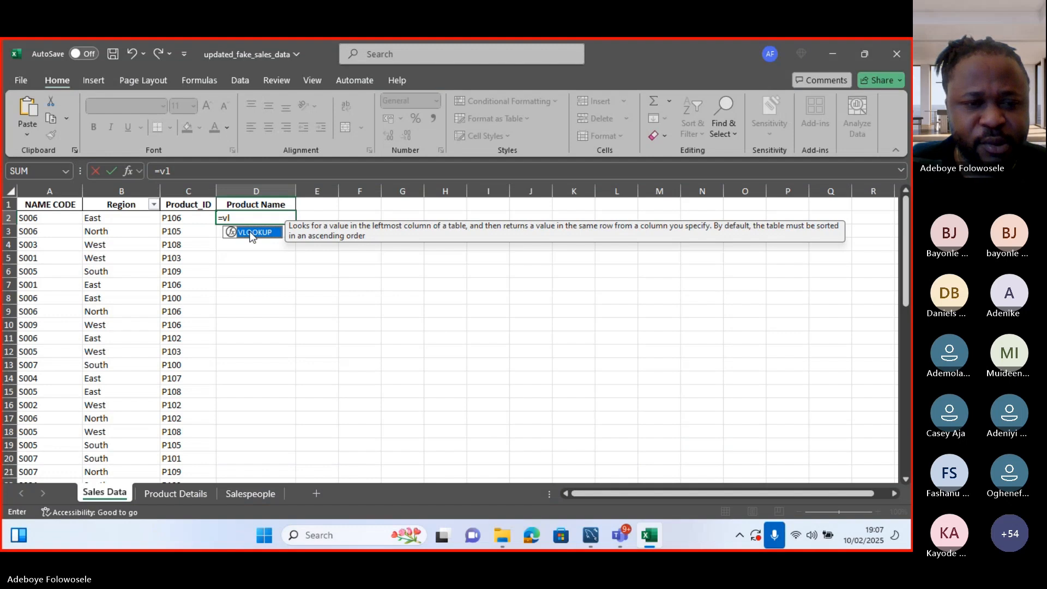
double_click(252, 233)
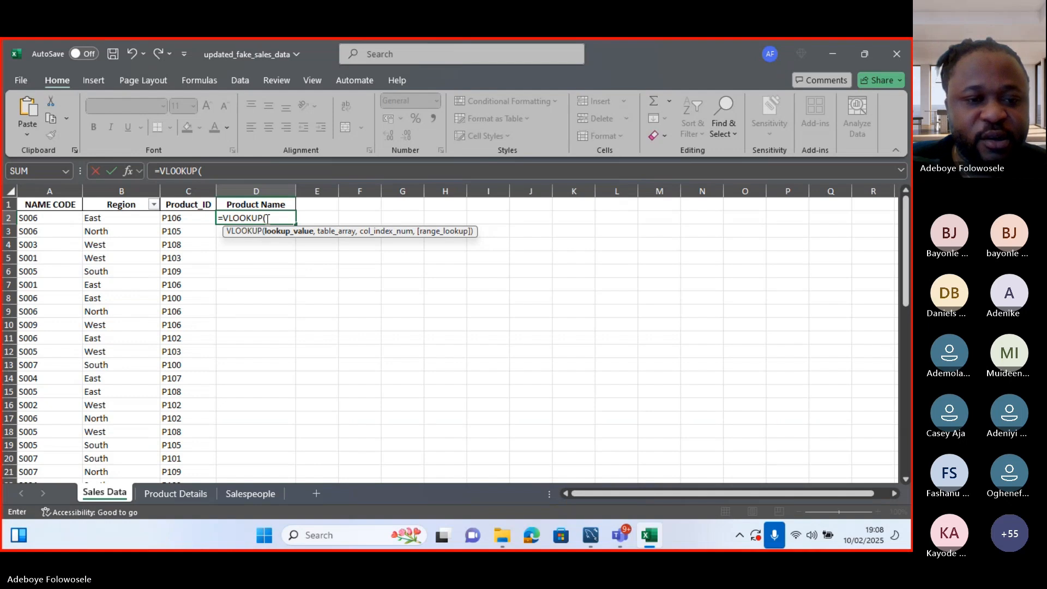
drag(268, 219, 218, 218)
key(ctrl+c)
key(BackSpace)
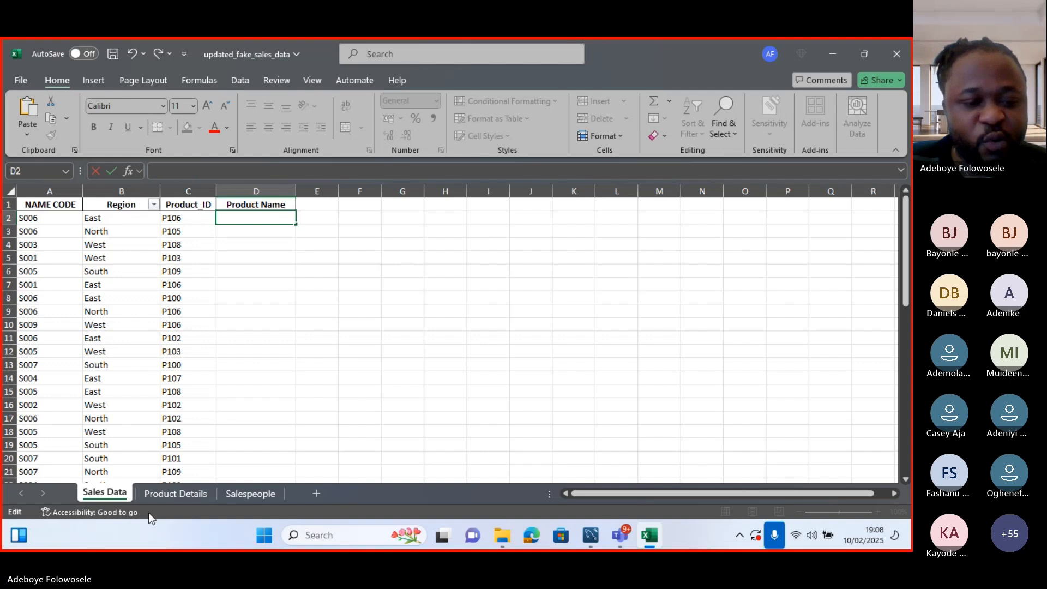
- Compare the Product_ID column of Sales Data with the ID, name and price columns of the Product Details sheet
click(169, 494)
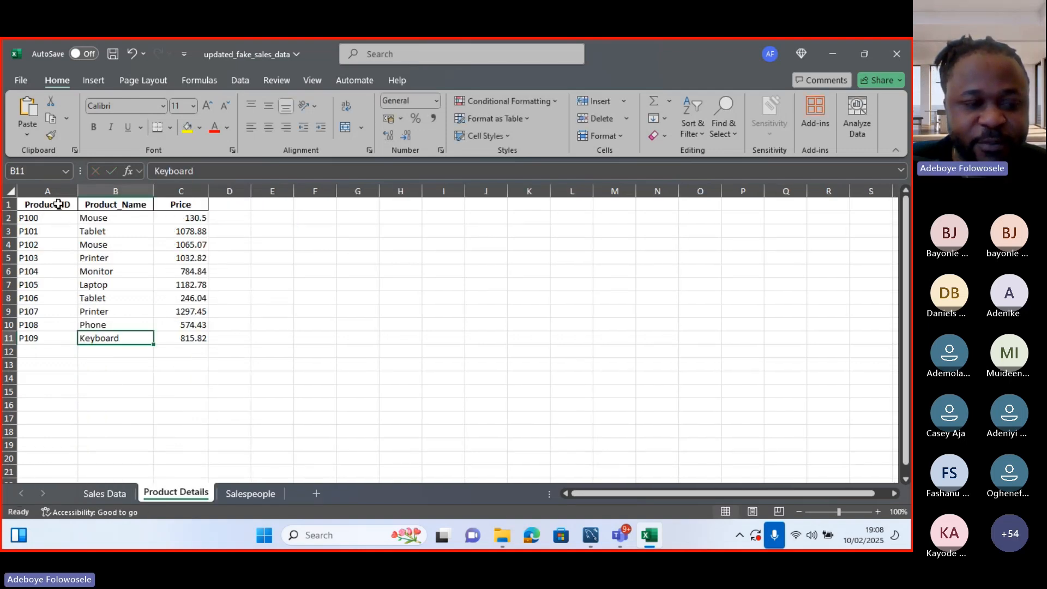
click(107, 492)
click(170, 495)
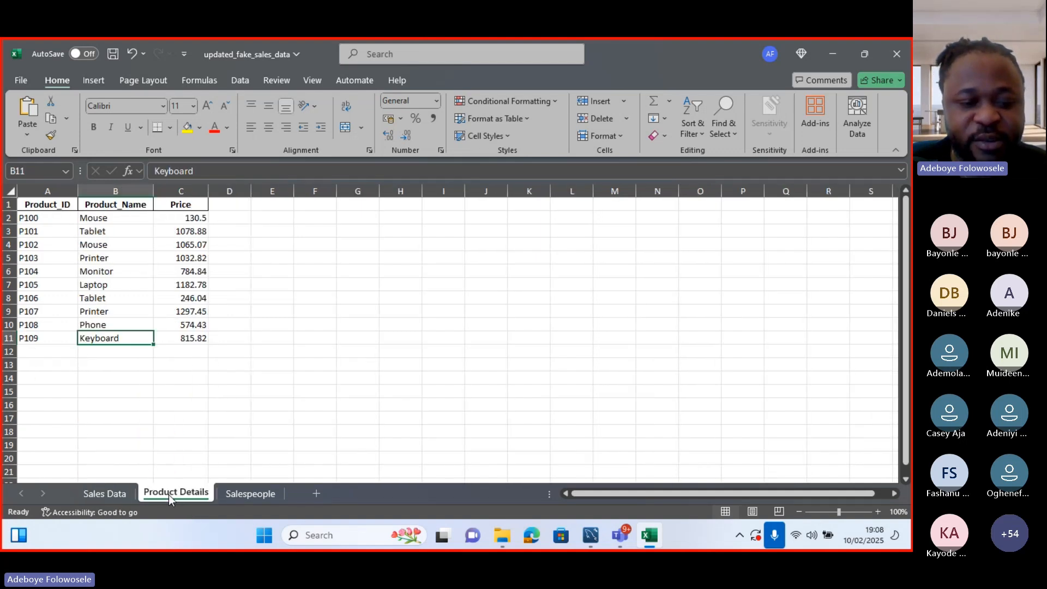
click(100, 493)
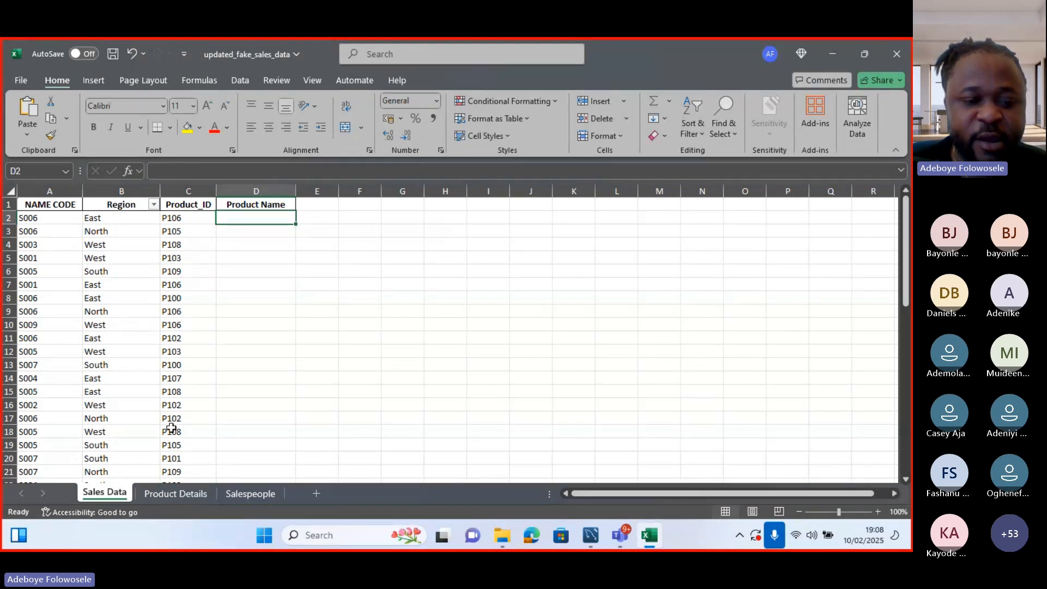
click(167, 494)
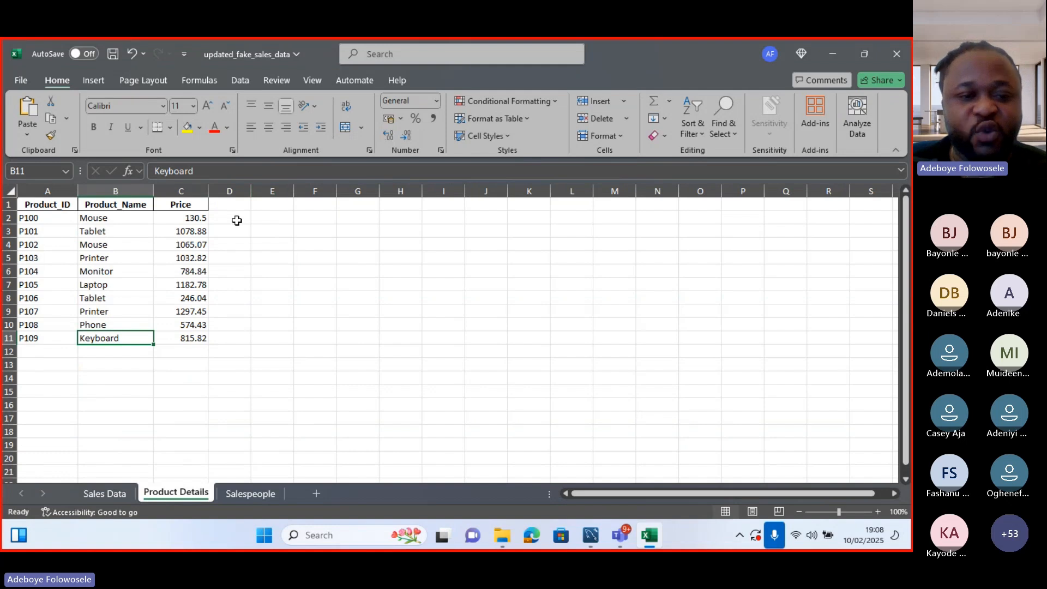
click(237, 203)
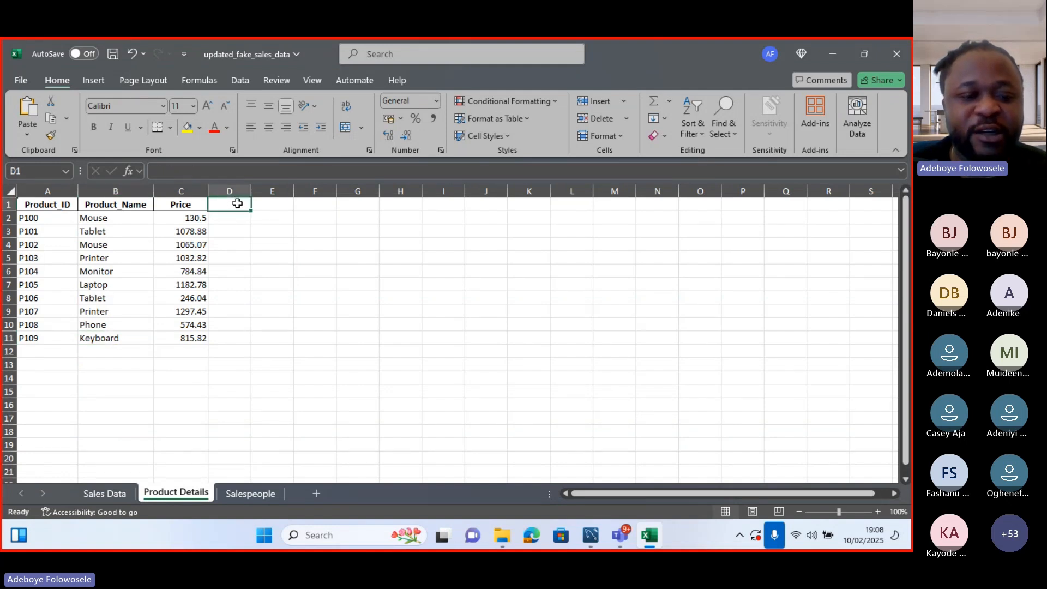
click(105, 494)
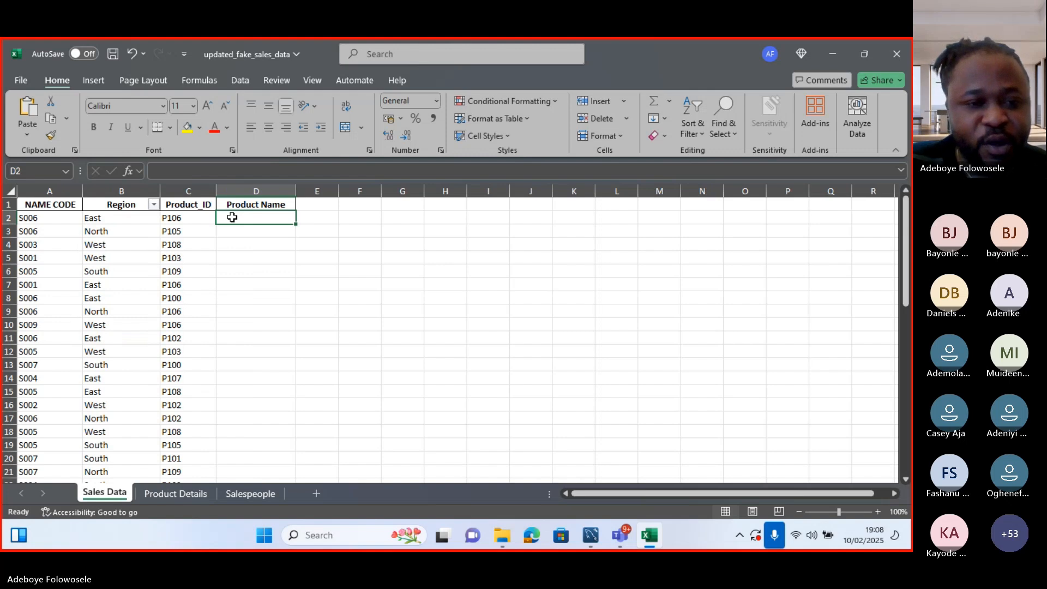
- Paste the copied "=VLOOKUP(" into D2 of Sales Data and enter C2 as the lookup value
key(ctrl+v)
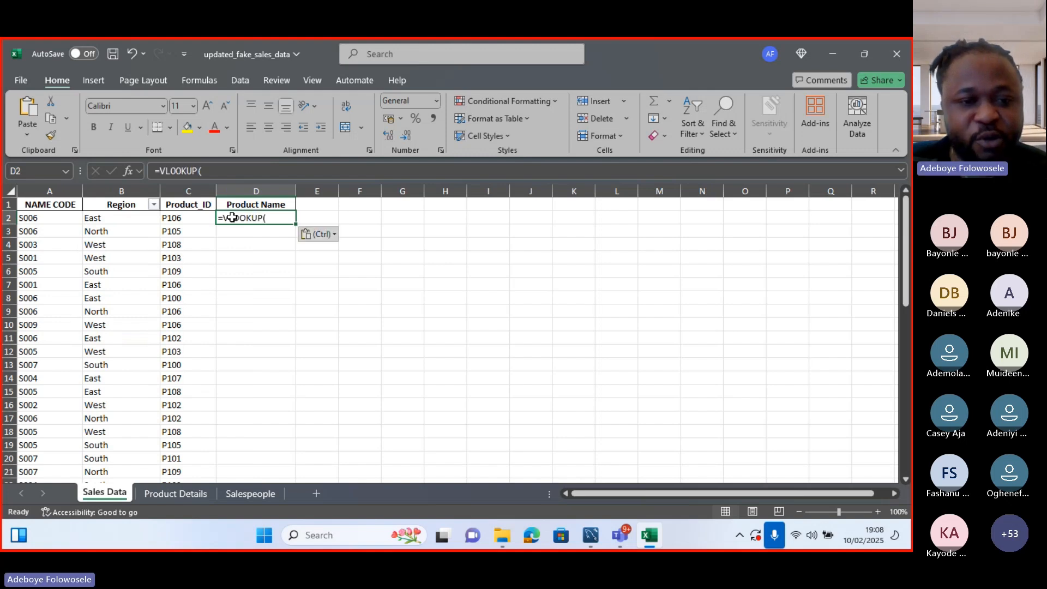
double_click(268, 218)
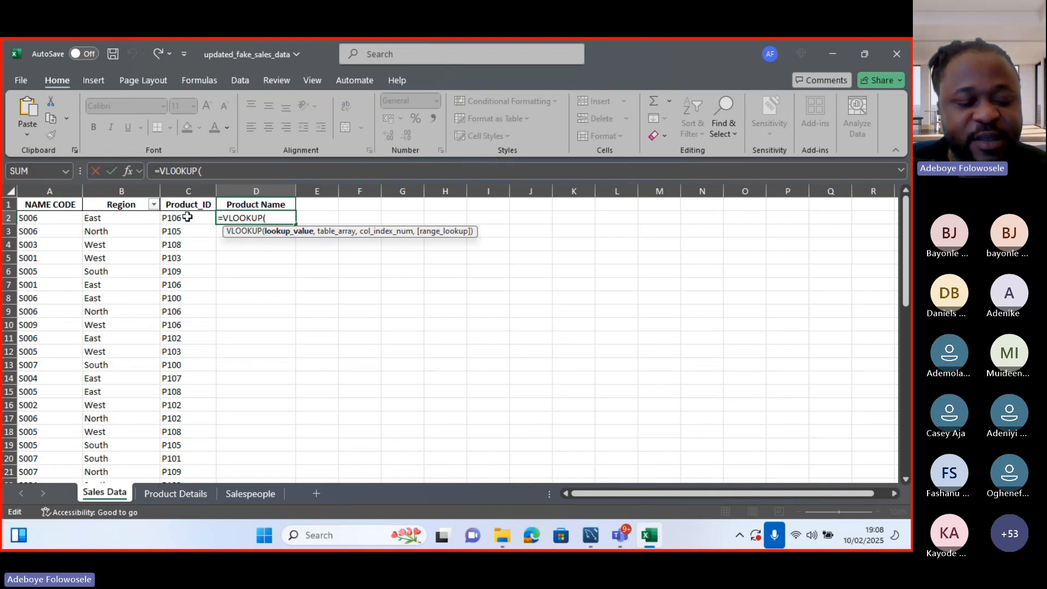
text(C2)
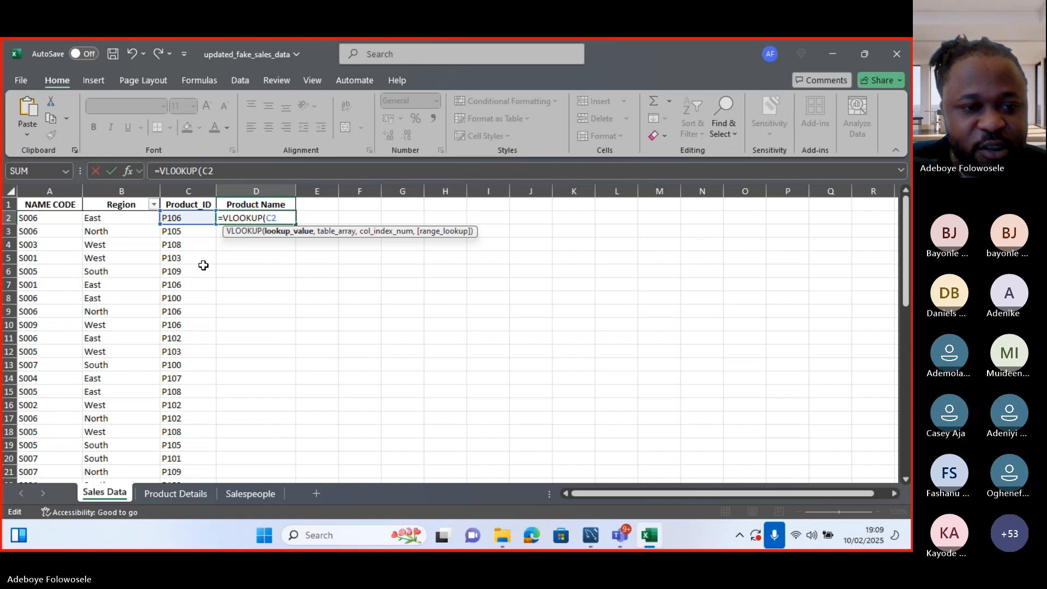
text(,)
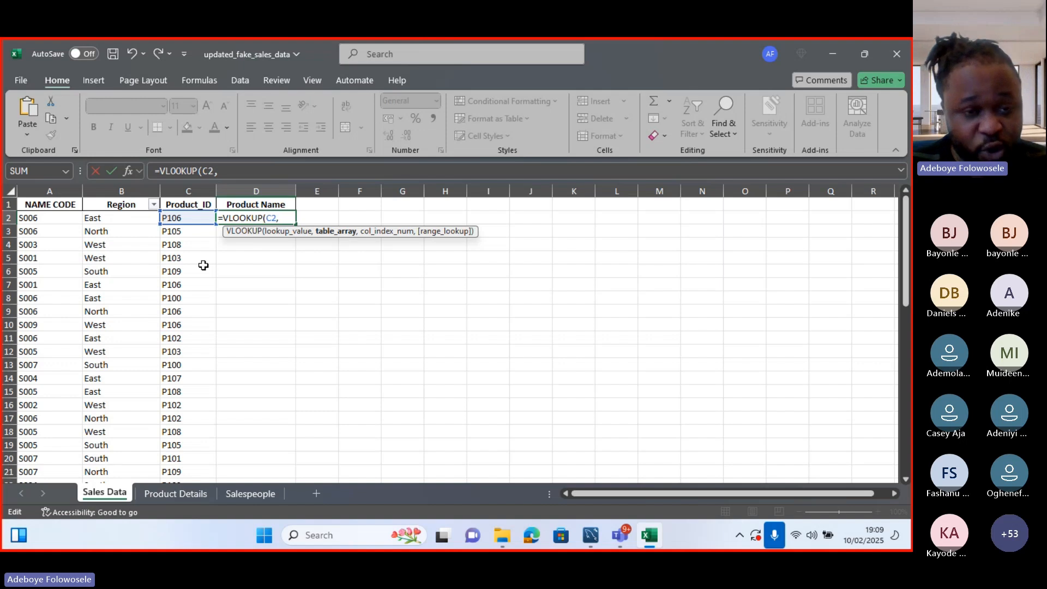
- Use the range A2:C11 of the Product Details sheet as the table array of the VLOOKUP formula
click(188, 492)
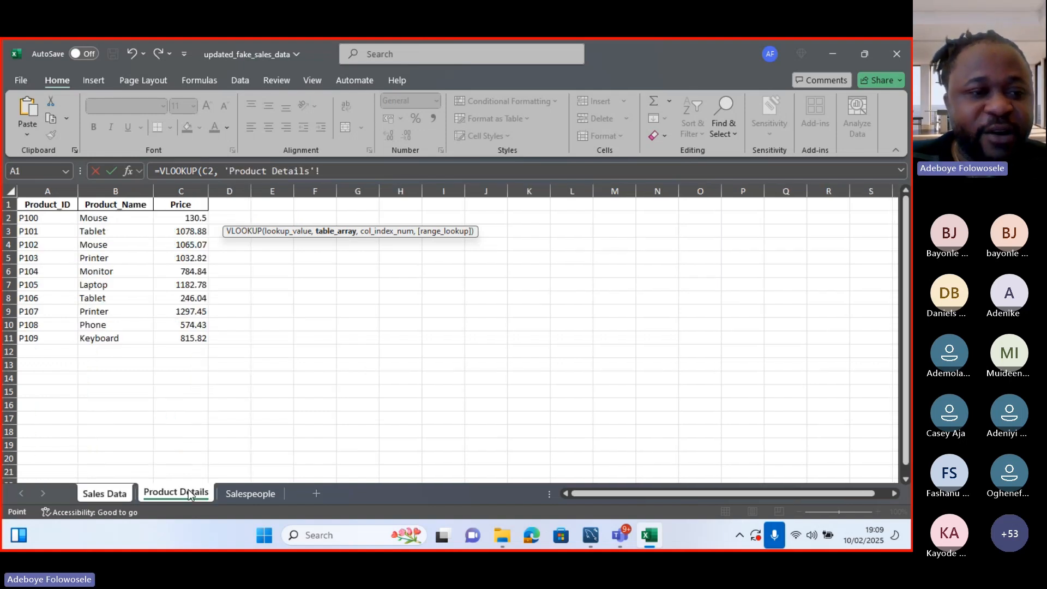
drag(27, 217, 183, 337)
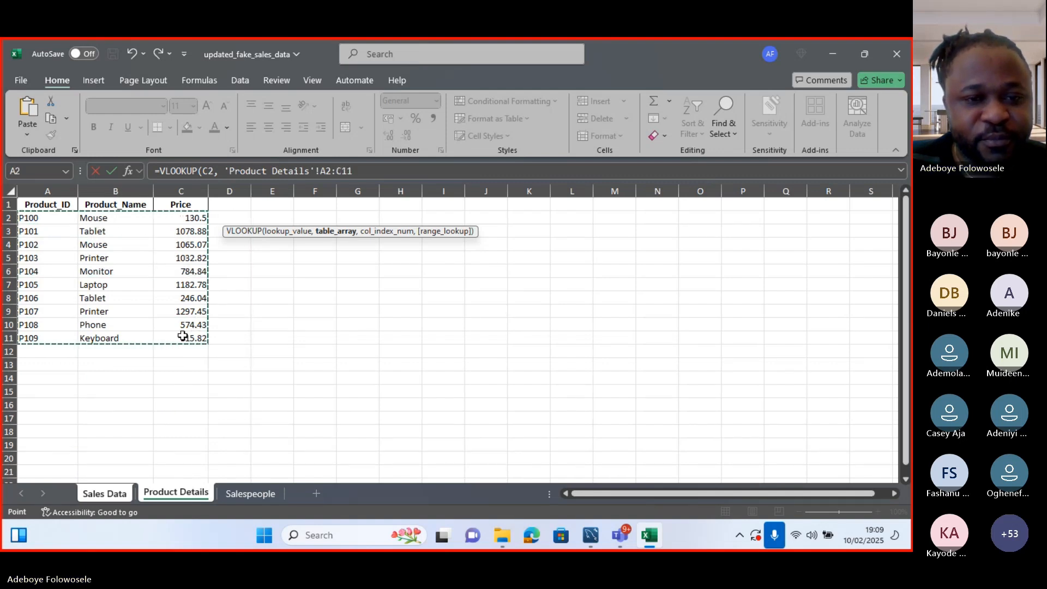
click(360, 171)
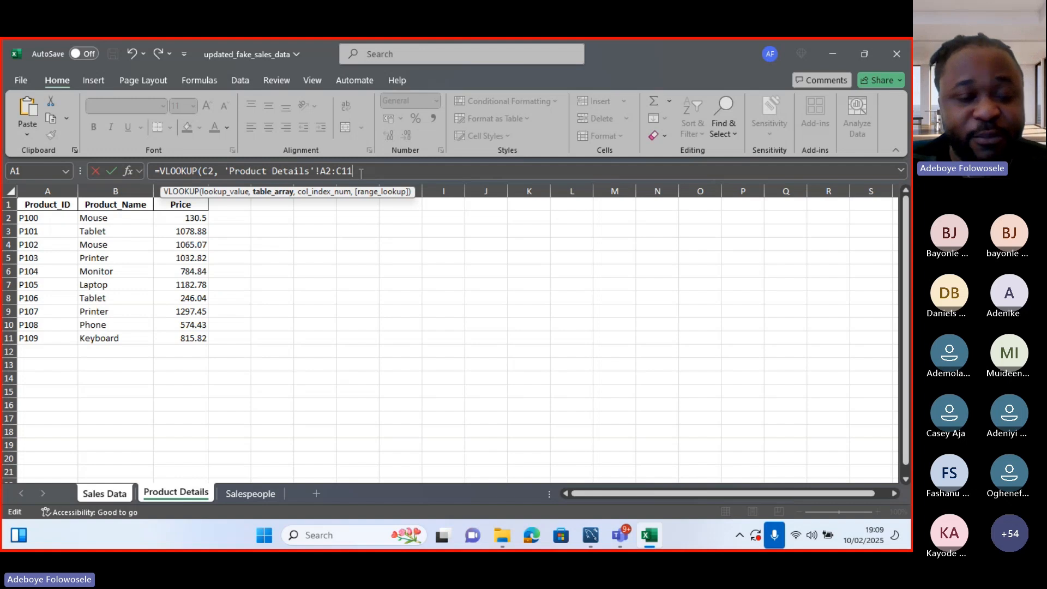
text(,)
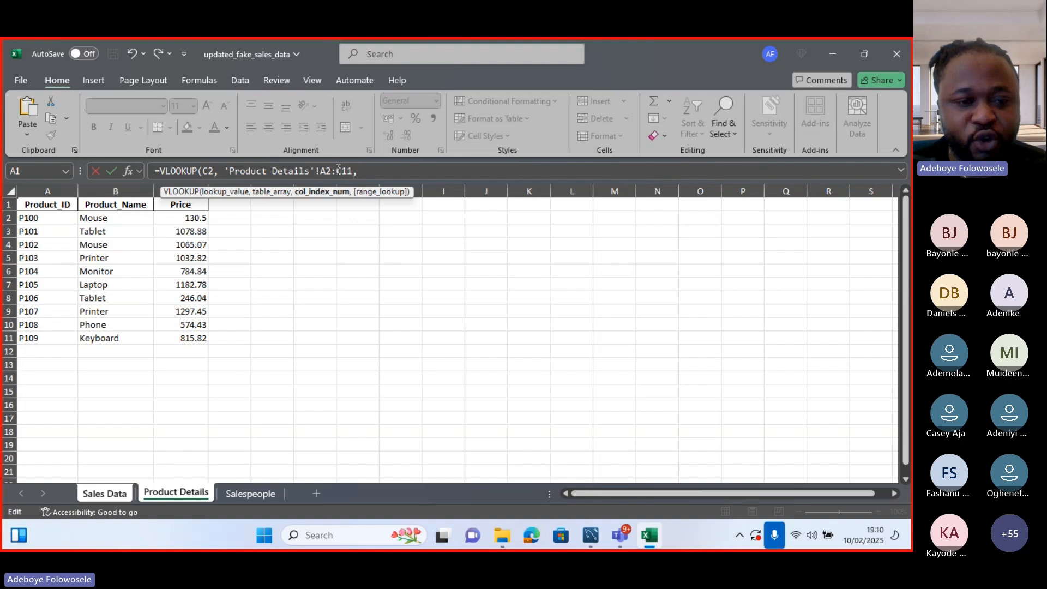
- Complete the VLOOKUP formula with column index 2 and exact match (FALSE), and enter it
text(2)
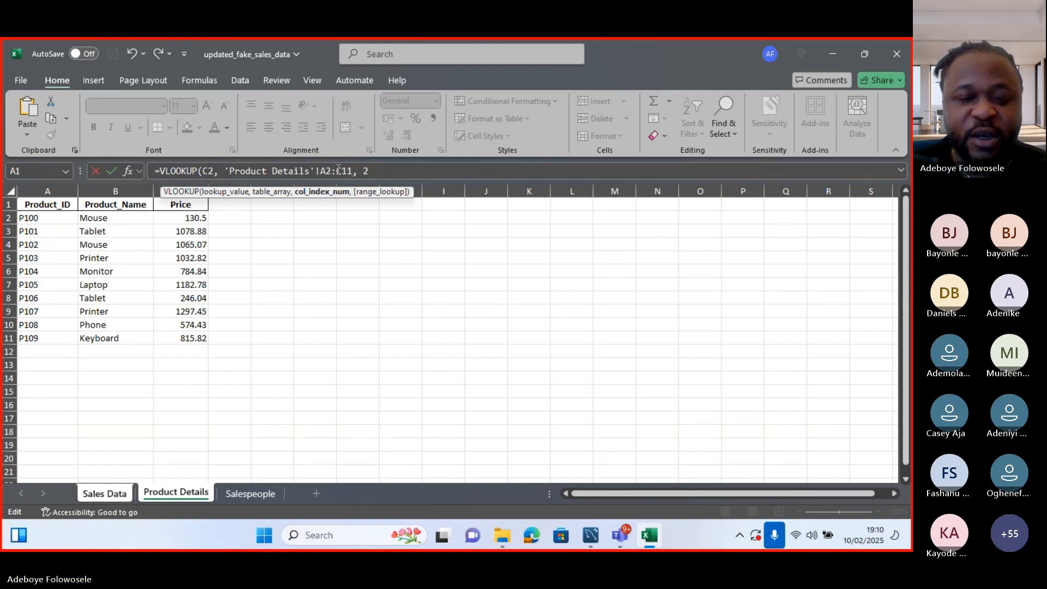
text(,)
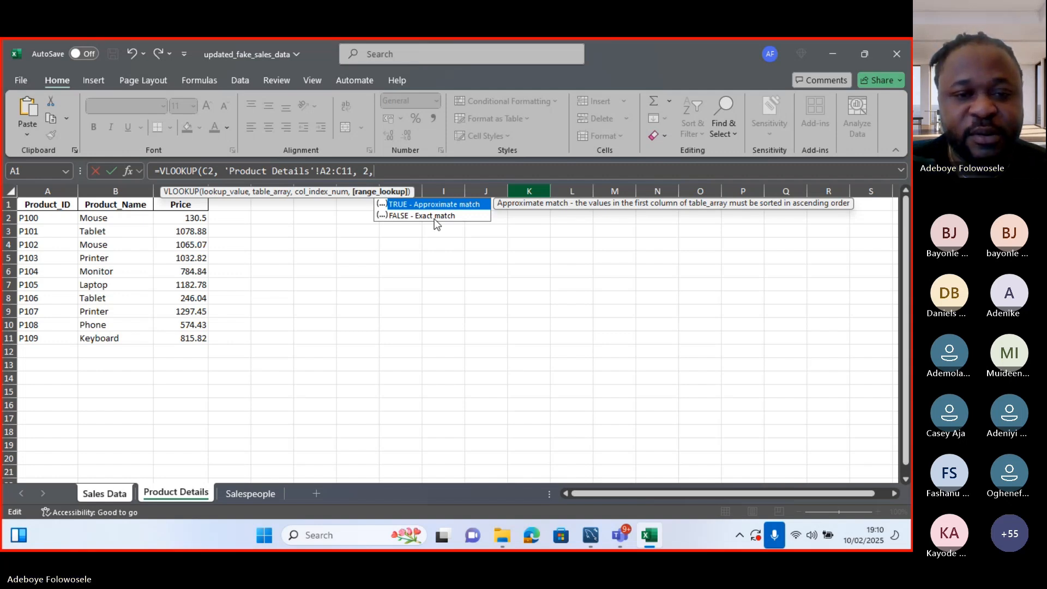
double_click(434, 219)
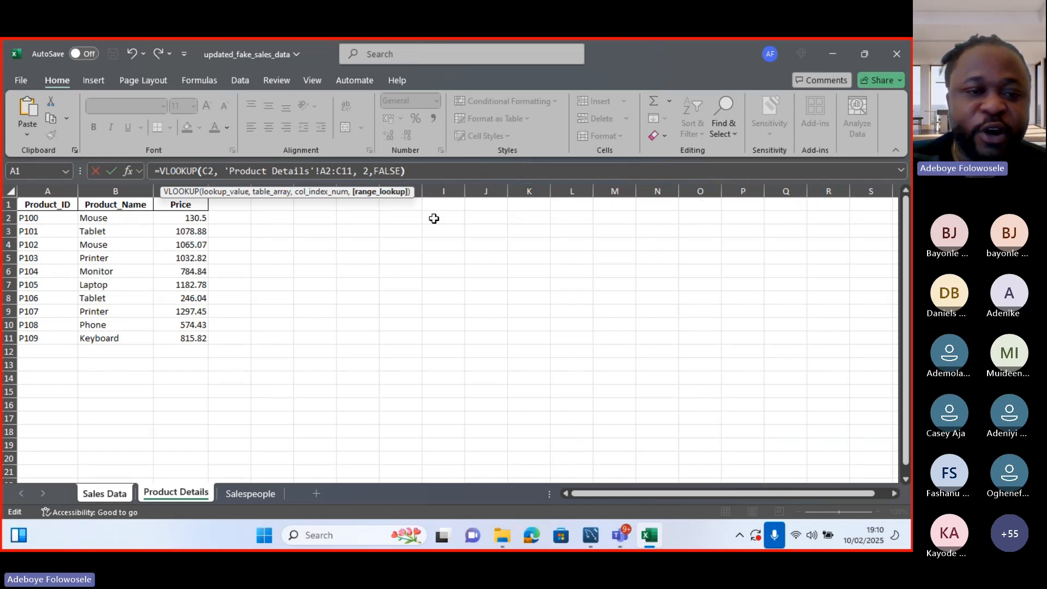
text())
key(Return)
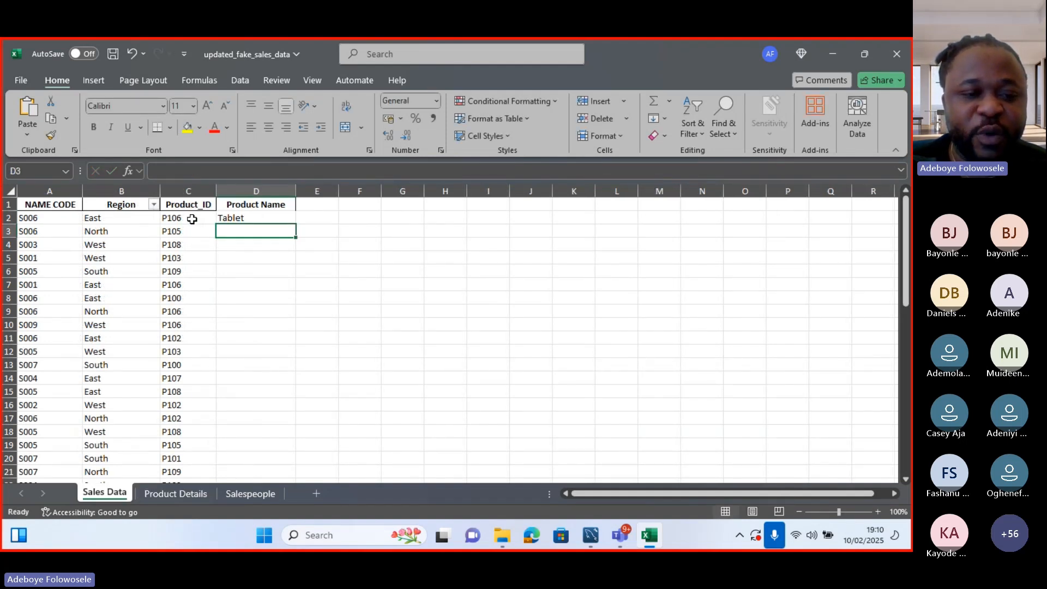
- Check the D2 result against the Product Details sheet and fill the formula down from D2 to D9 in Sales Data
click(172, 493)
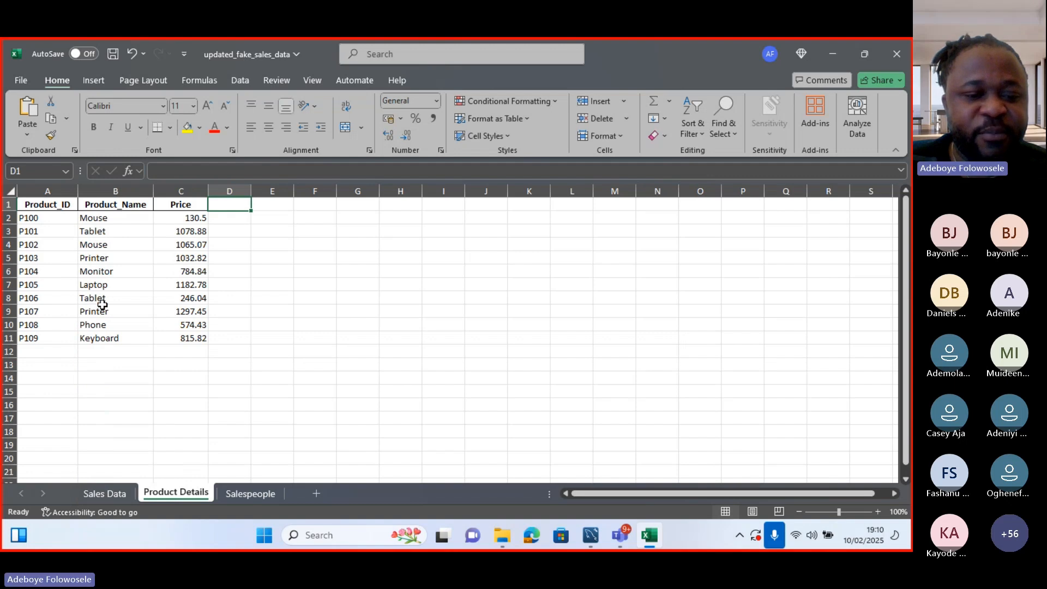
click(114, 494)
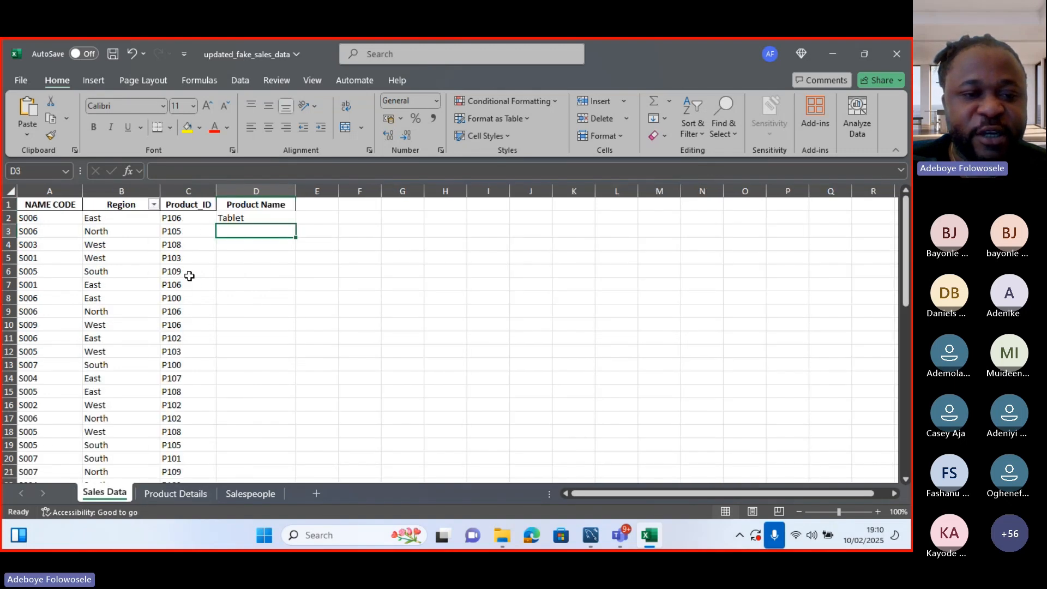
click(245, 216)
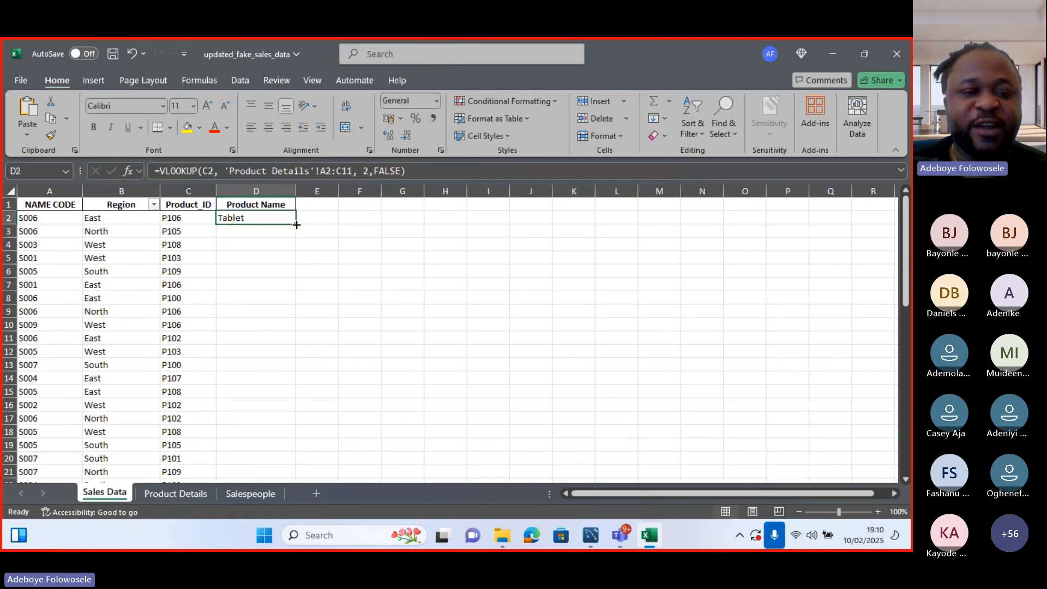
drag(295, 224, 288, 324)
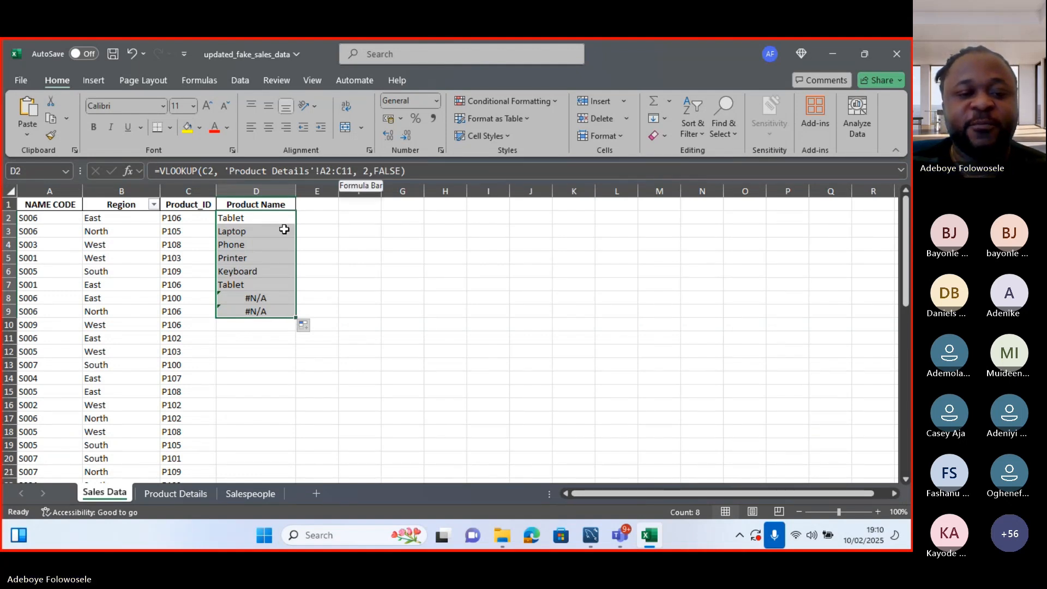
- Edit the VLOOKUP formula in D8 so its table array covers the whole columns A:C of Product Details
double_click(260, 298)
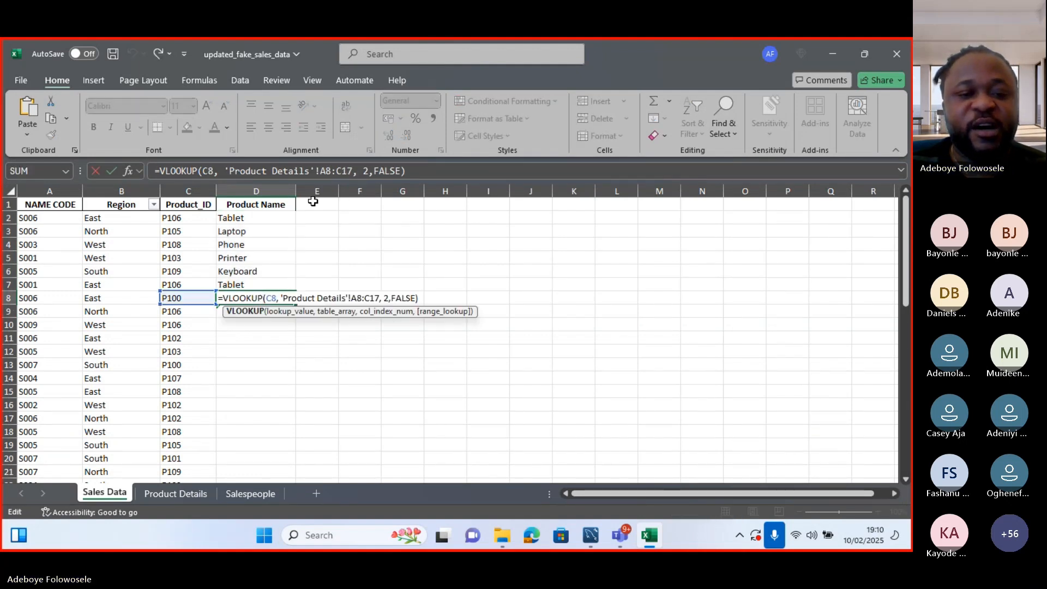
click(330, 171)
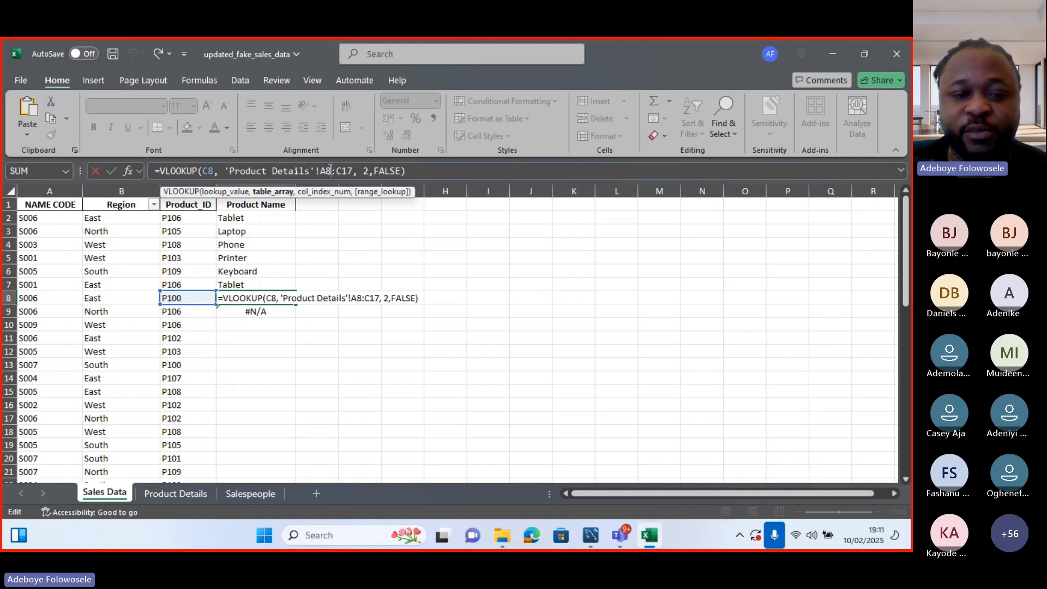
key(BackSpace)
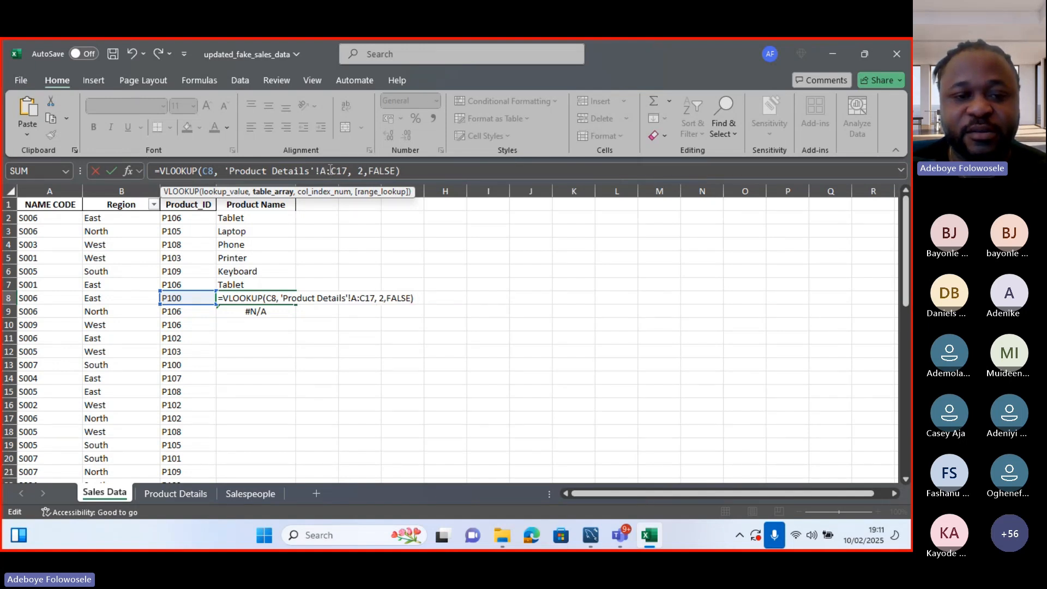
key(Right)
key(Right)
key(Right)
key(Right)
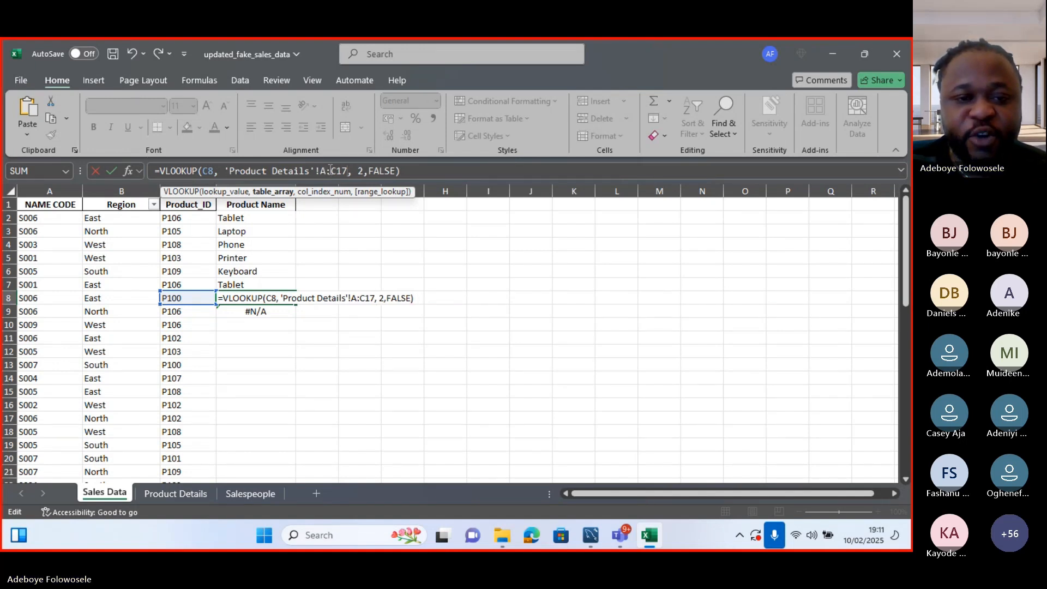
key(BackSpace)
key(BackSpace)
key(Return)
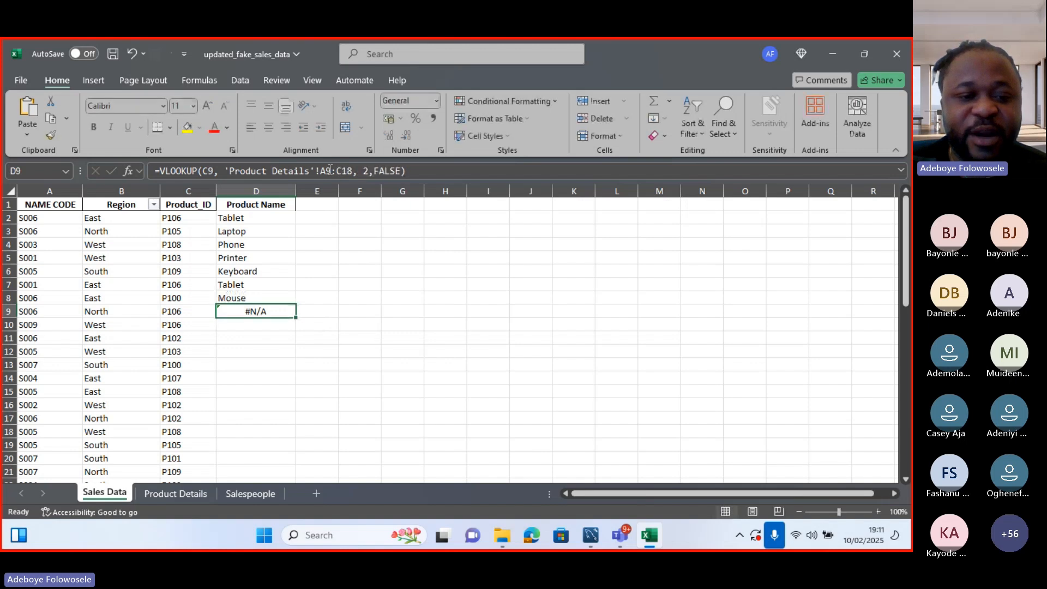
- Fill the formula from D8 down the Product Name column to row 51, and select D7 to inspect its formula
click(272, 300)
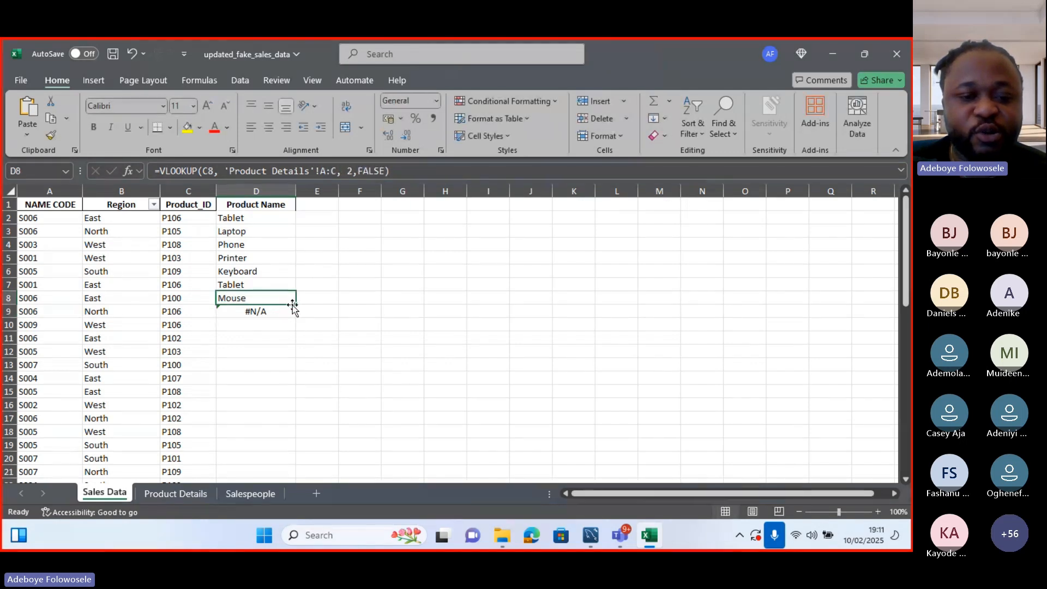
drag(296, 304, 284, 462)
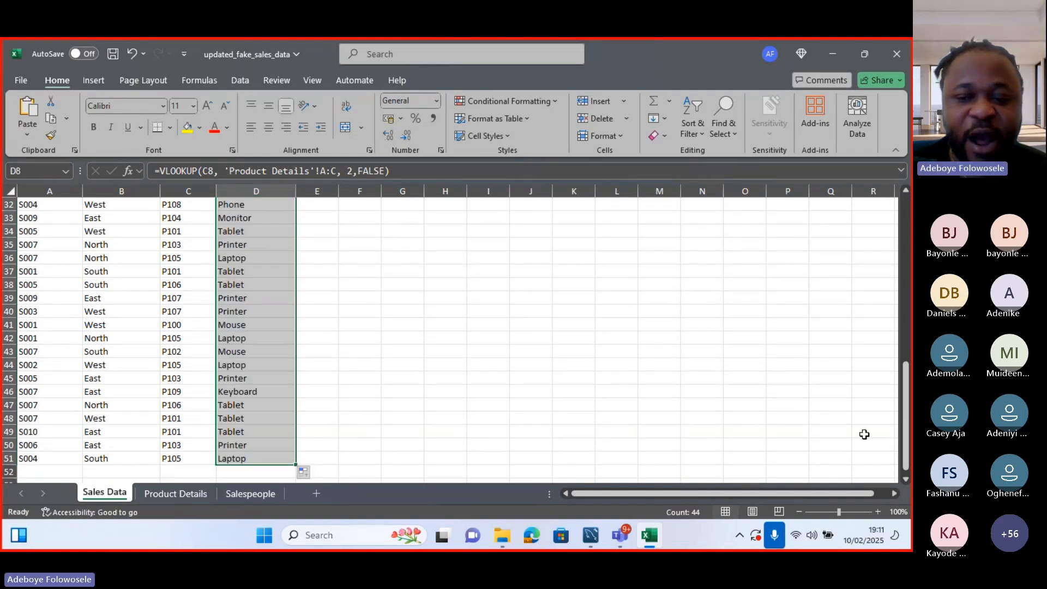
drag(906, 430, 906, 264)
click(268, 282)
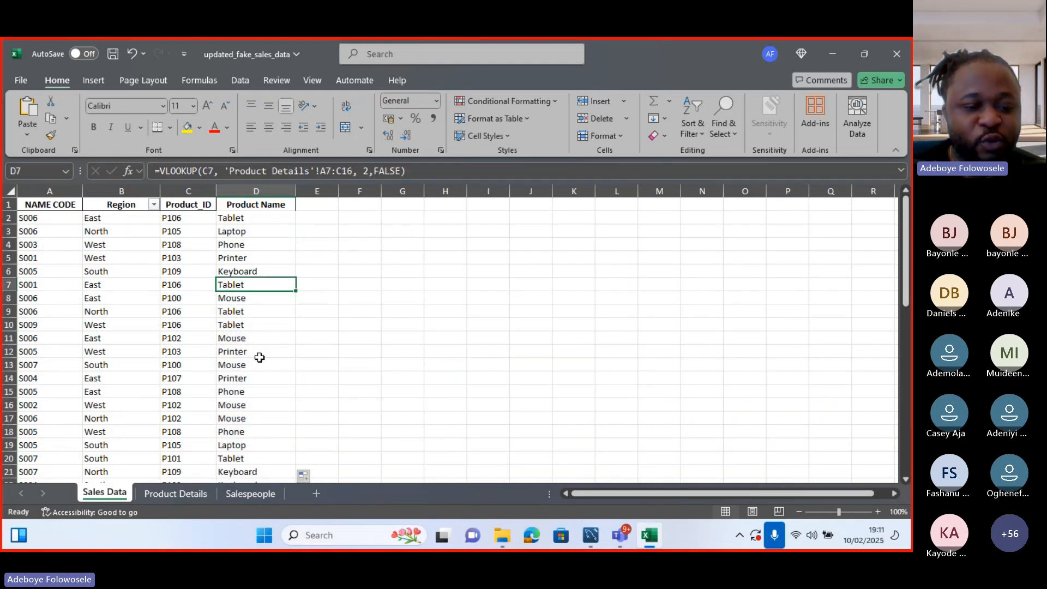
- Review the columns of the Product Details sheet against the Sales Data sheet and return to Sales Data
click(180, 493)
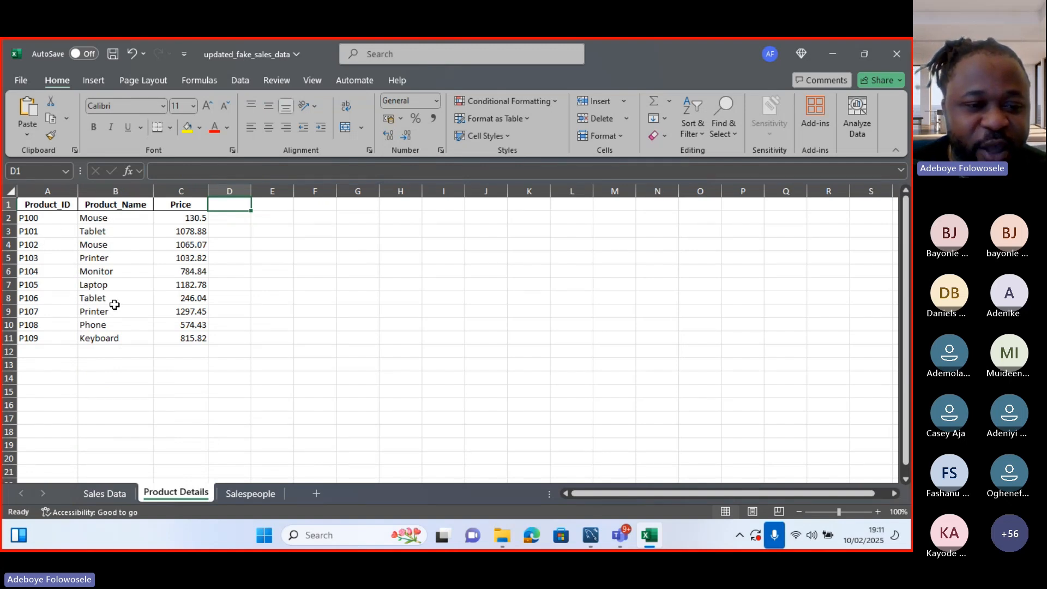
click(97, 493)
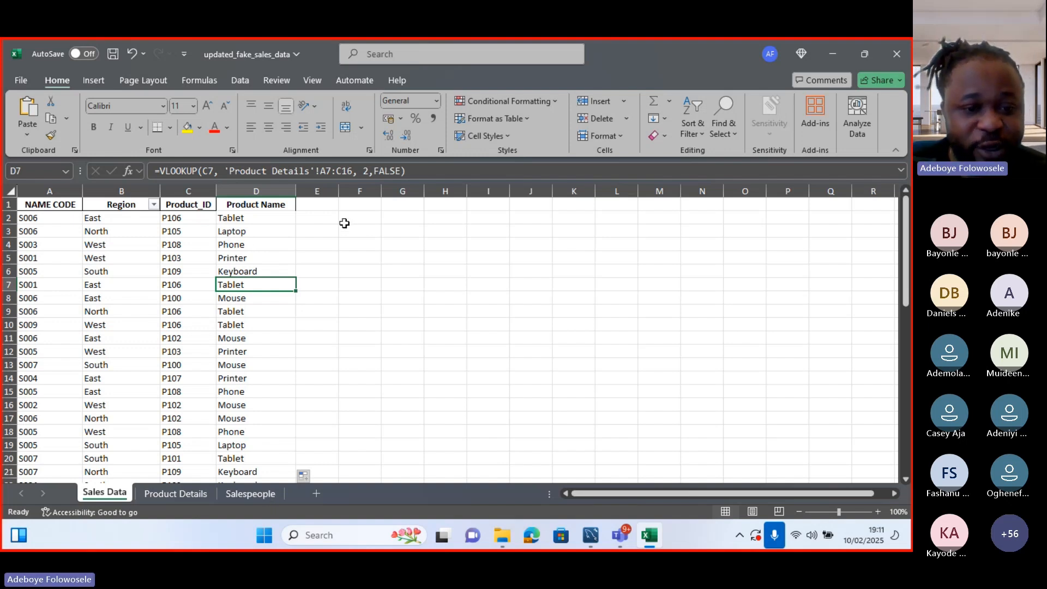
click(175, 494)
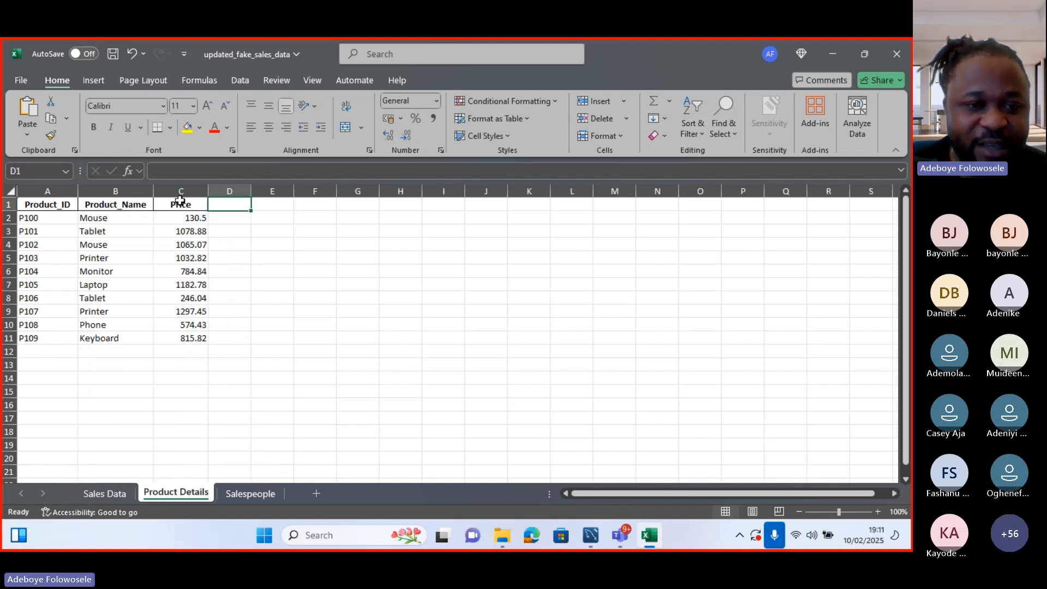
click(114, 487)
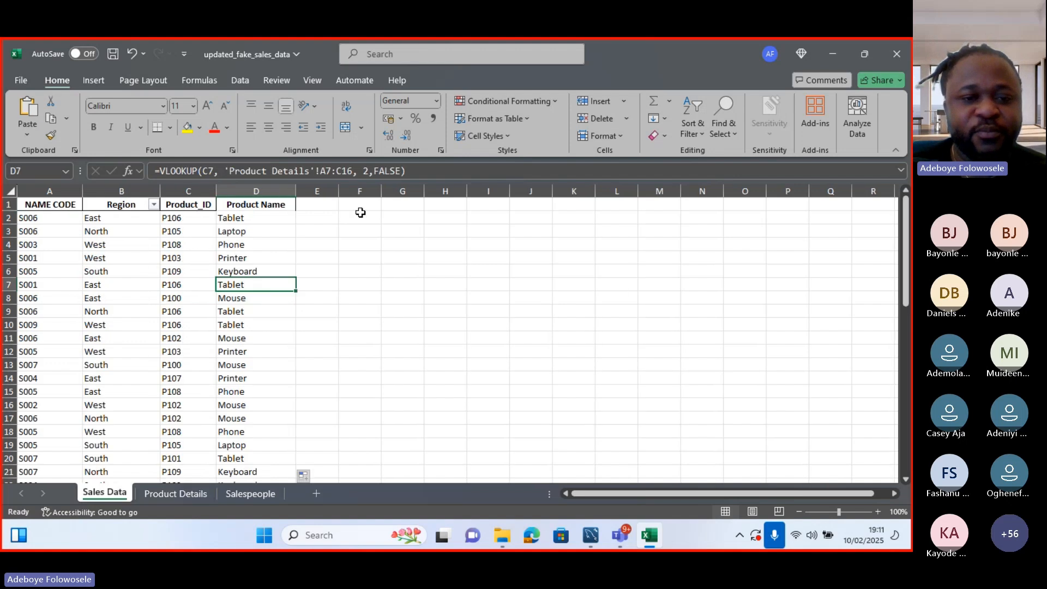
- Widen column E in Sales Data and enter the header "Product Price" in E1
click(328, 206)
drag(338, 191, 388, 191)
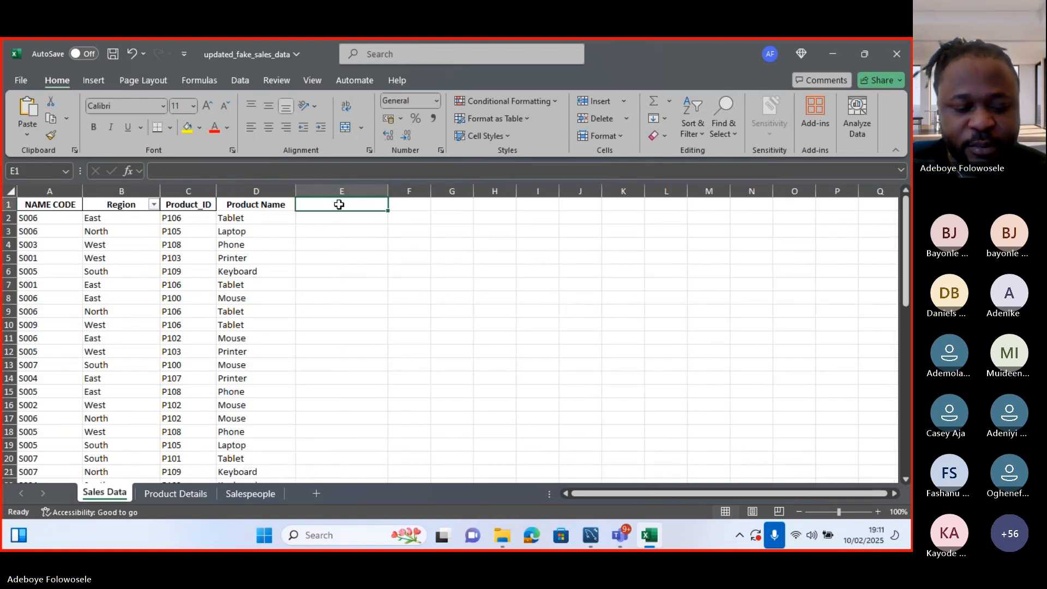
text(P)
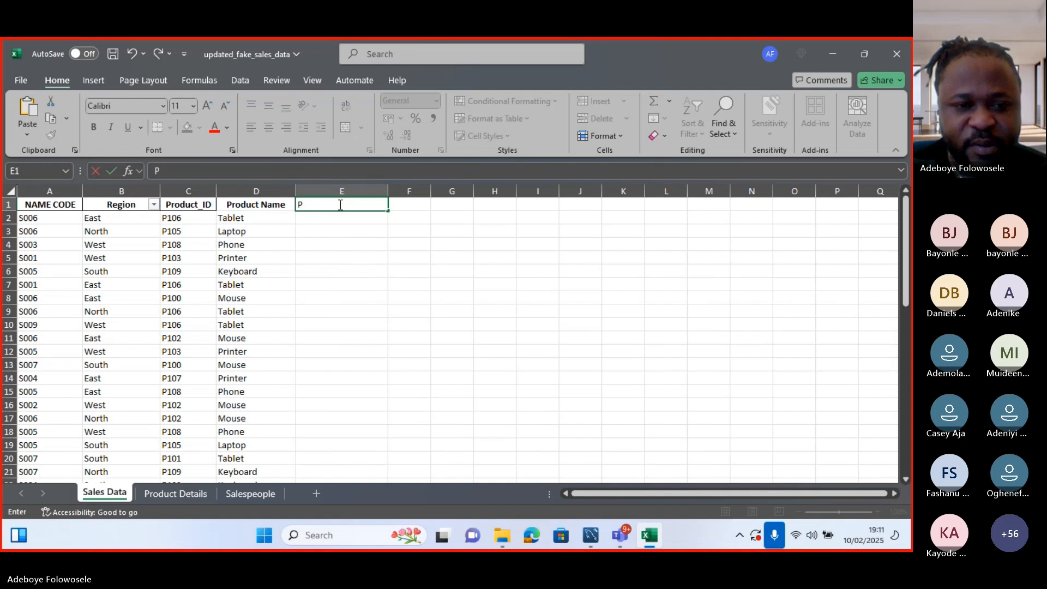
text(r)
text(oduc)
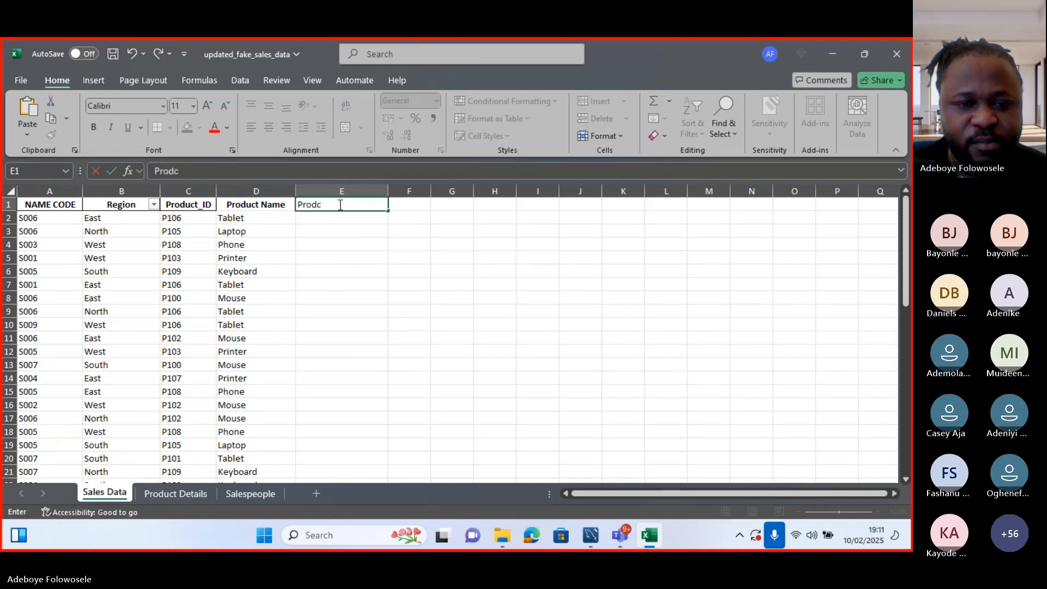
text(t Price)
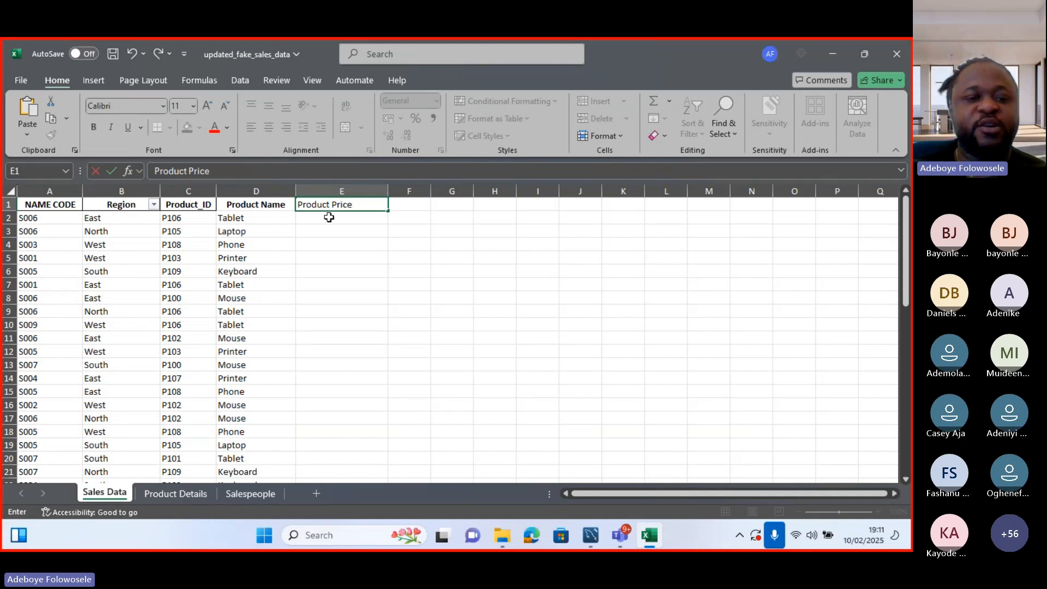
click(322, 219)
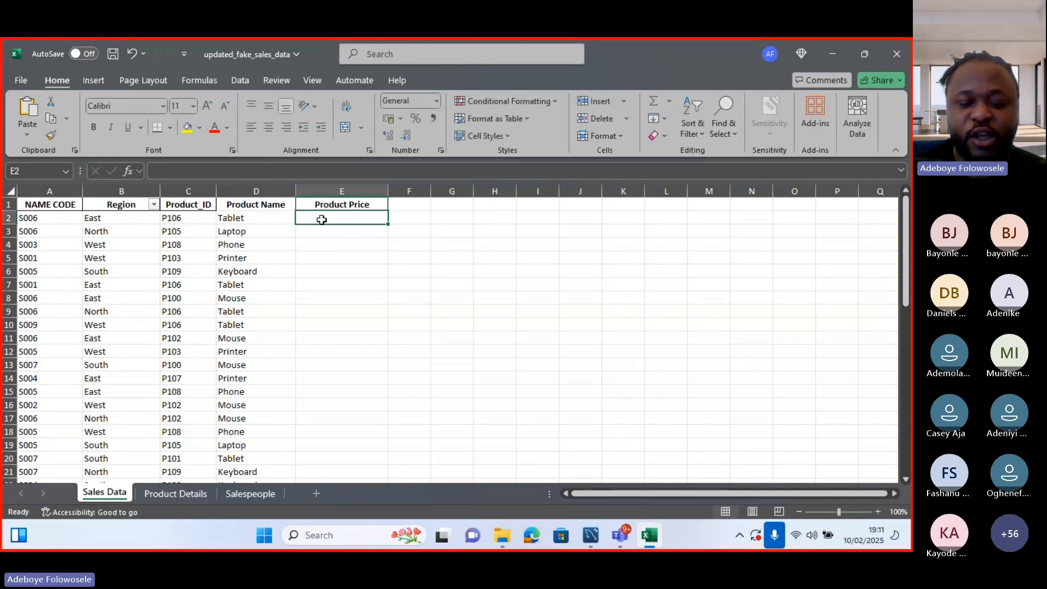
- Start a VLOOKUP formula in E2 with the Product_ID cell C2 as its lookup value
text(=vlo)
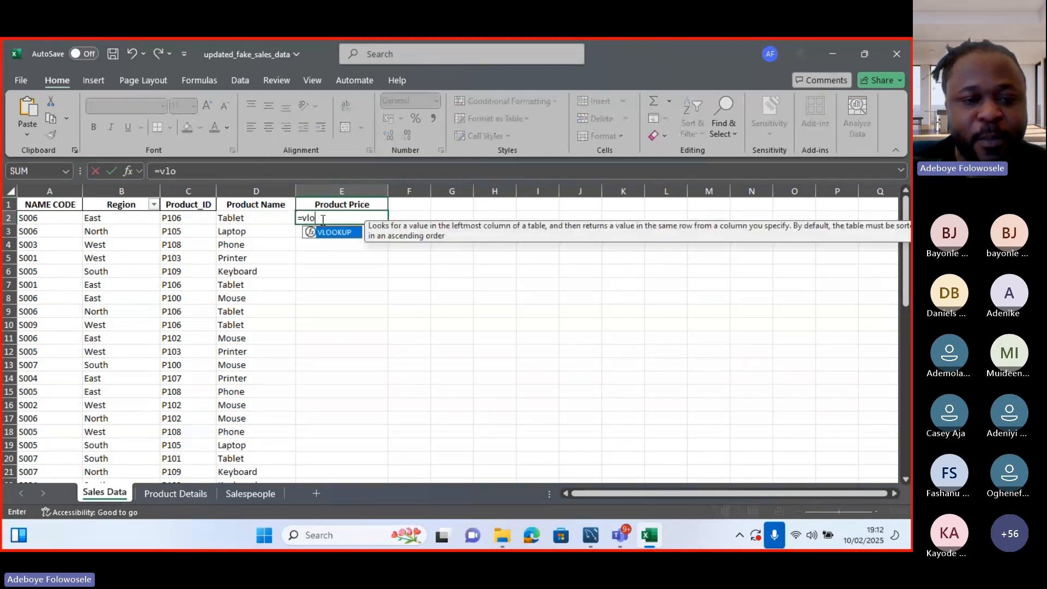
double_click(331, 233)
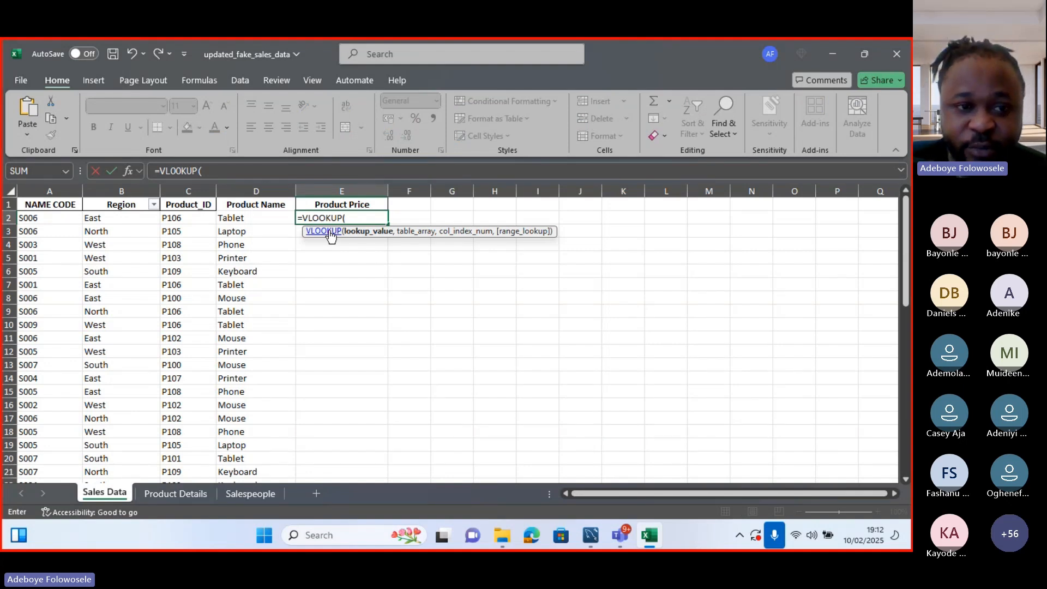
text(c2)
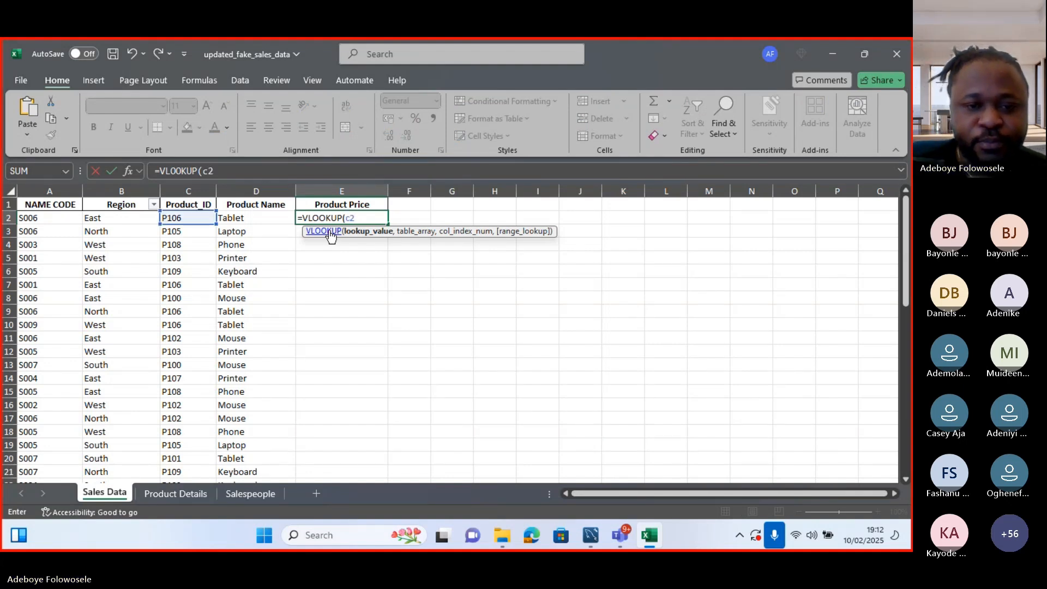
text(,)
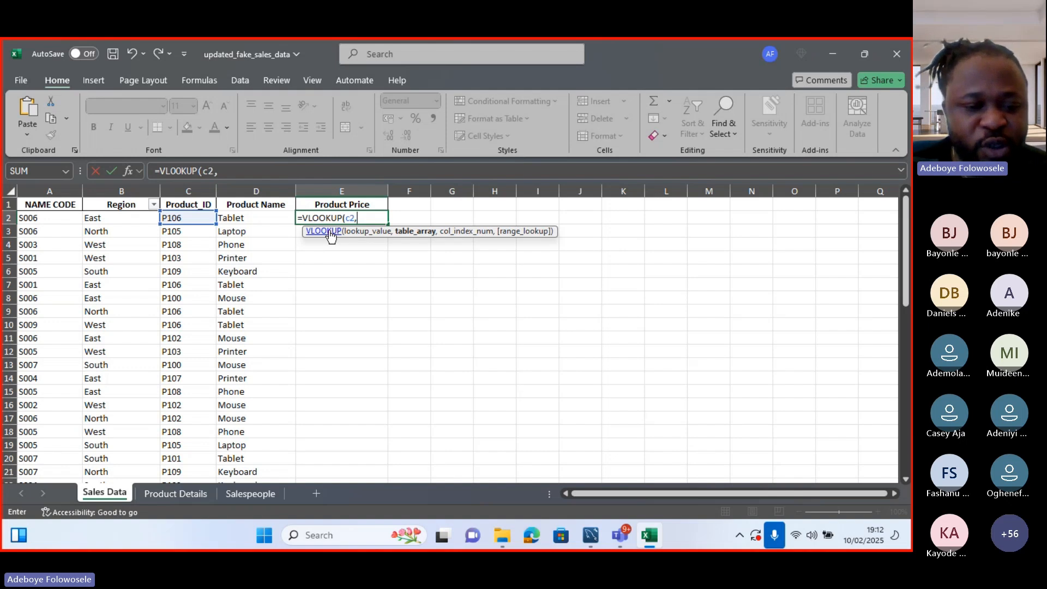
- Set the formula's table array to the whole columns A:C of the Product Details sheet
click(176, 494)
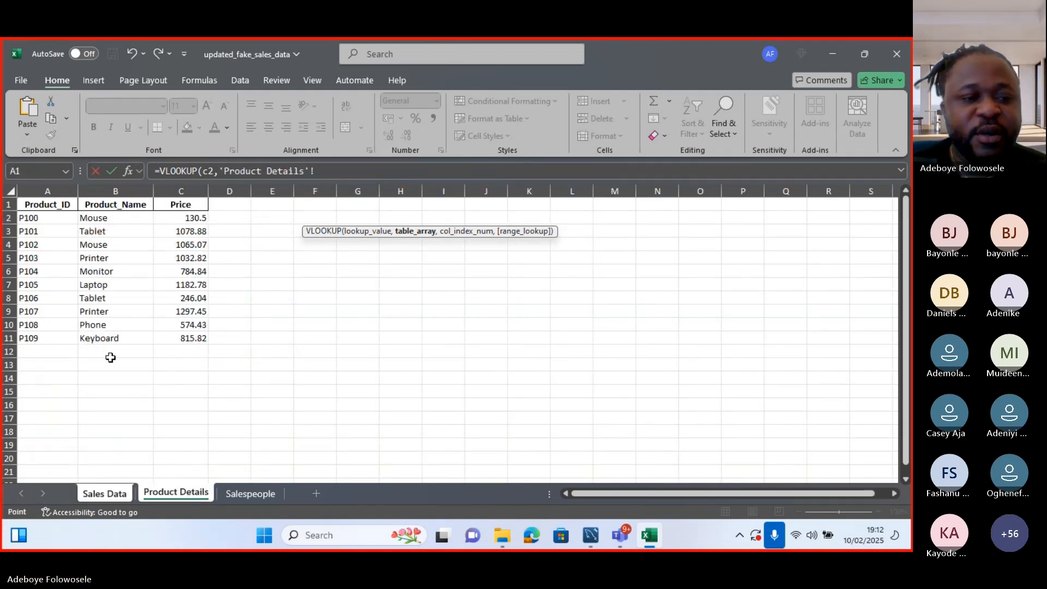
drag(34, 219, 186, 337)
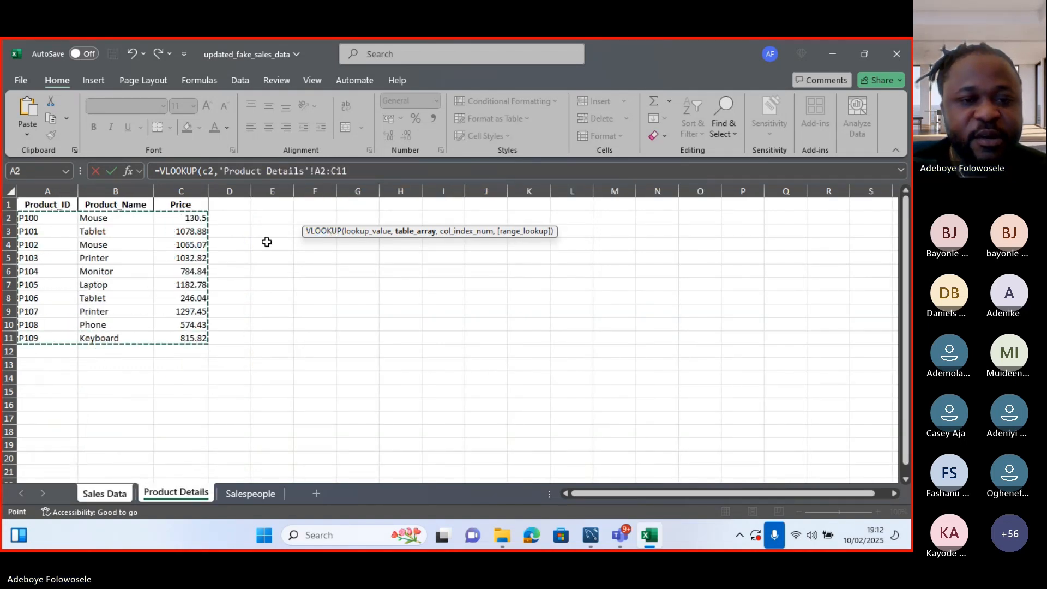
click(326, 170)
key(BackSpace)
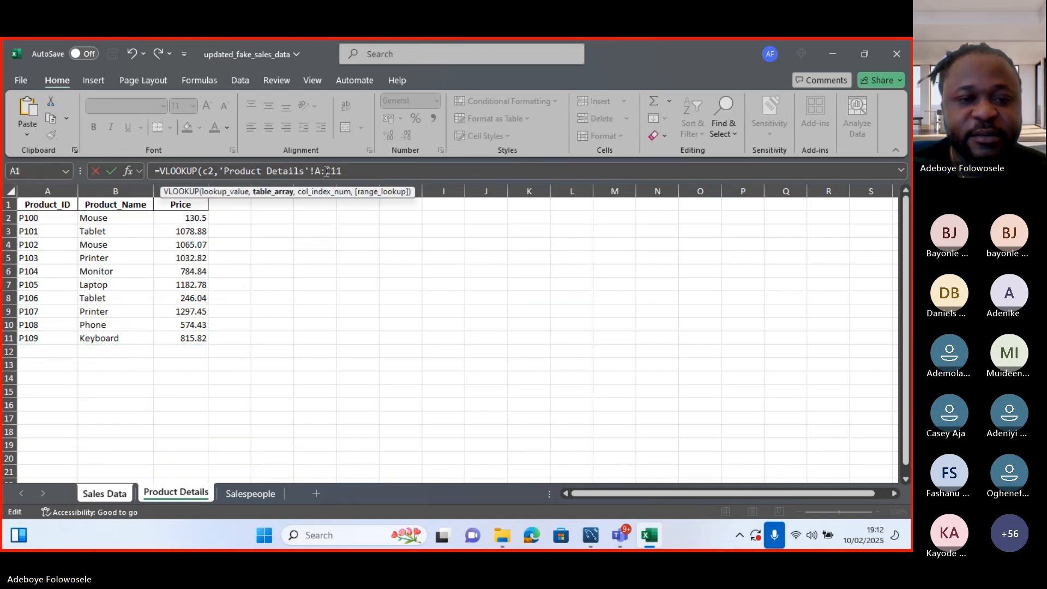
key(BackSpace)
key(BackSpace)
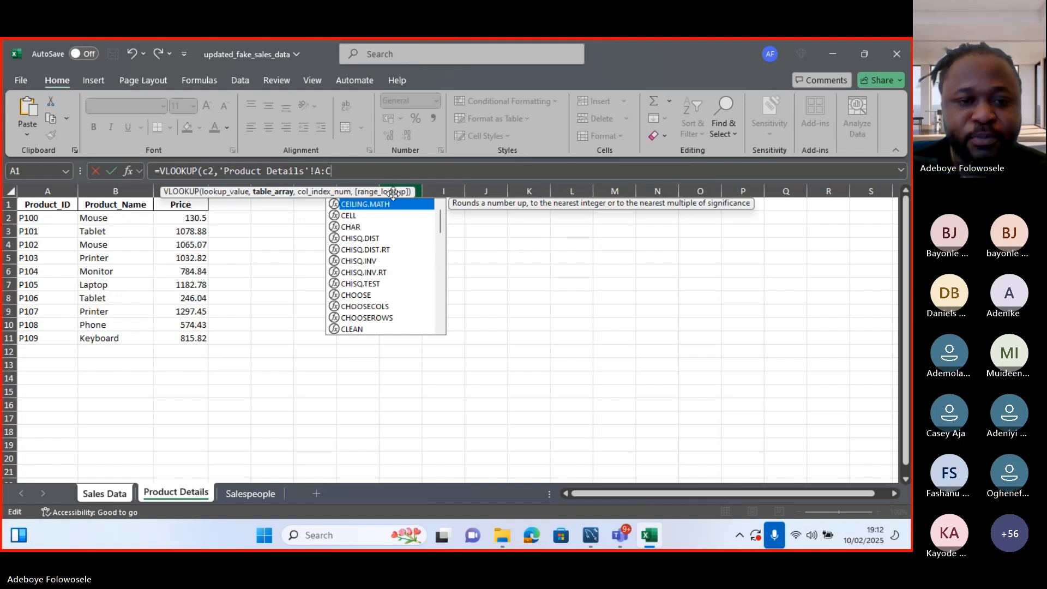
- Complete the E2 formula with column index 3 and exact match (FALSE), and enter it
text(,)
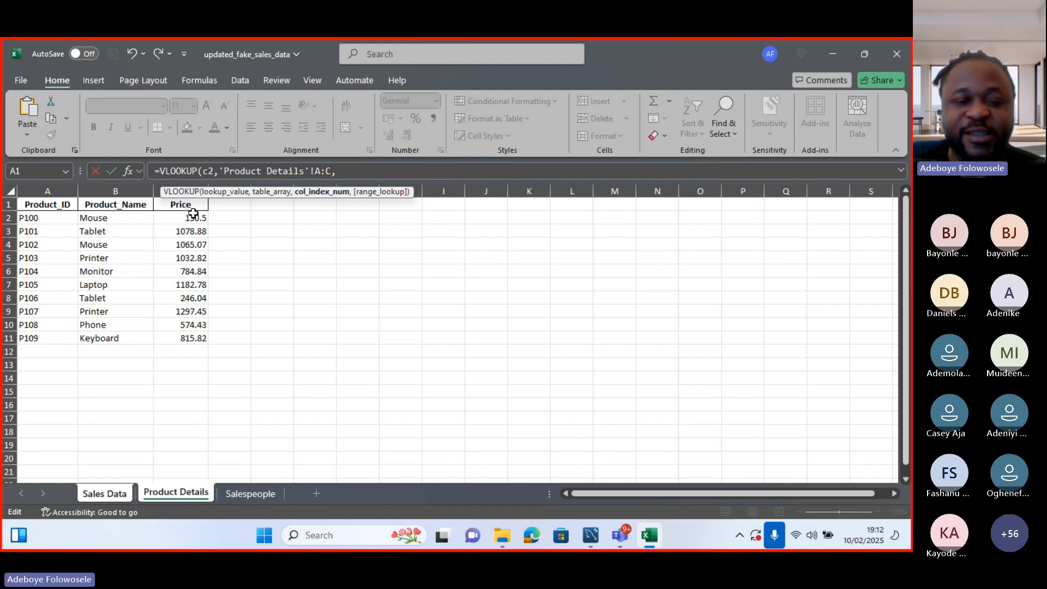
text(3)
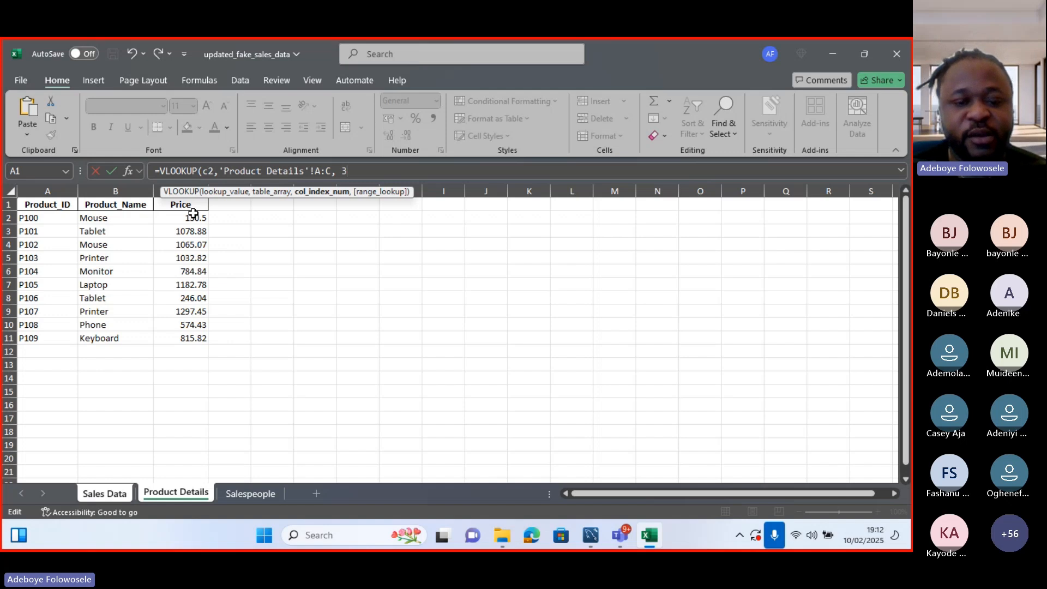
text(, )
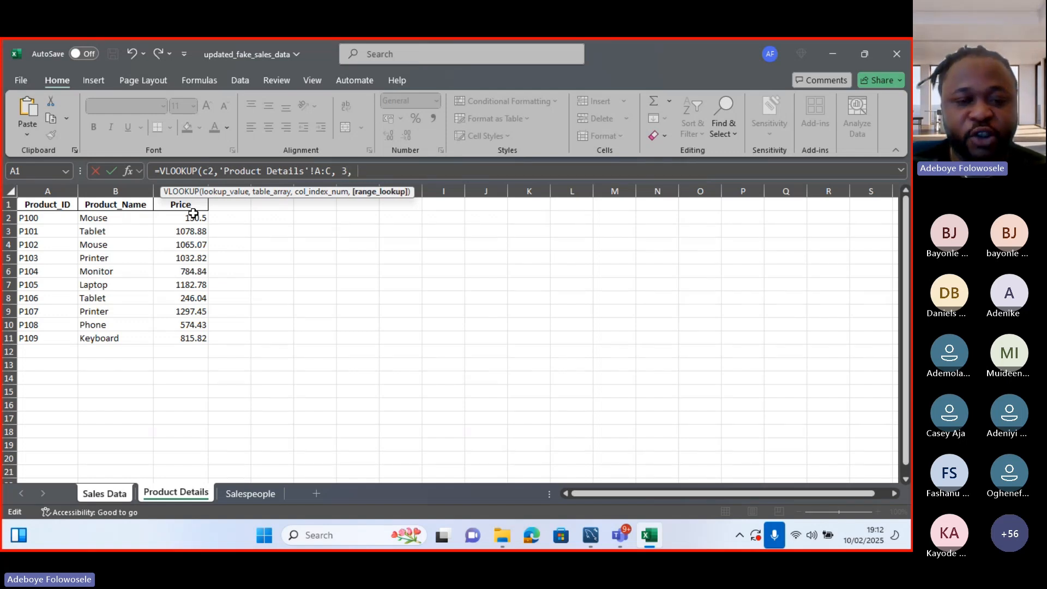
text(f)
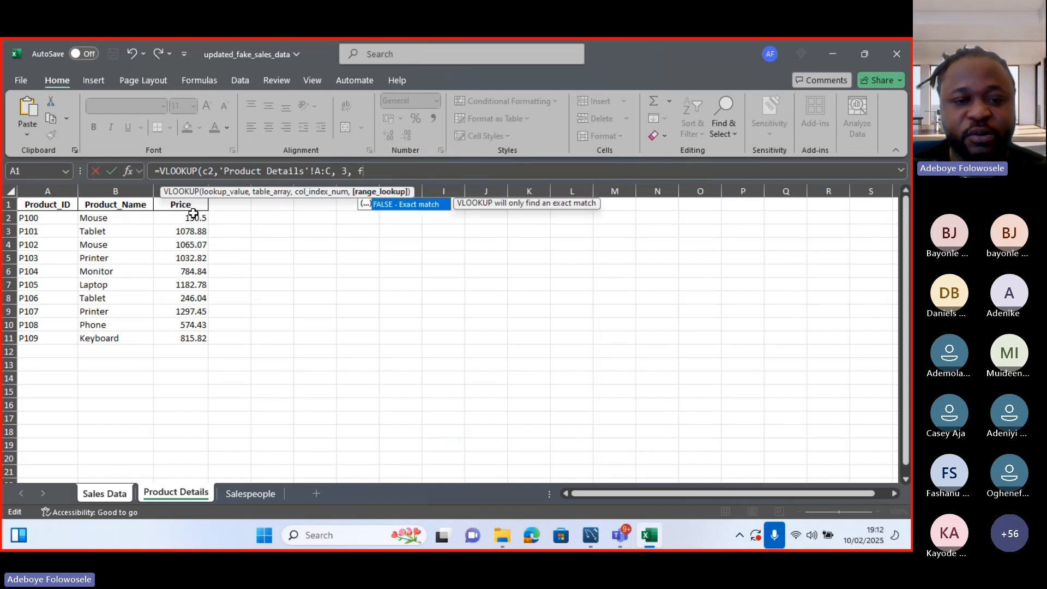
double_click(413, 205)
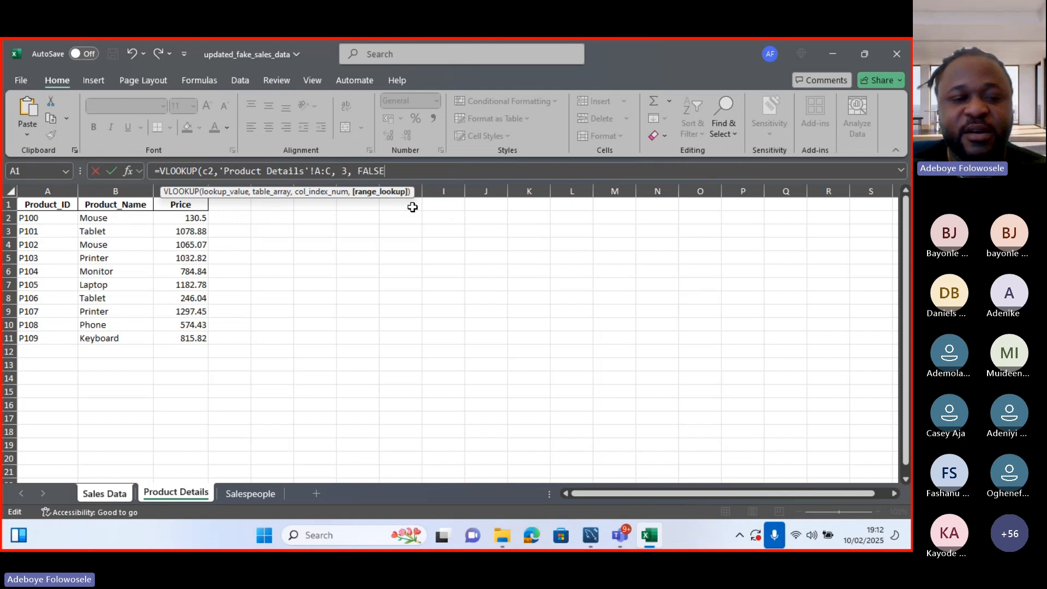
key(Return)
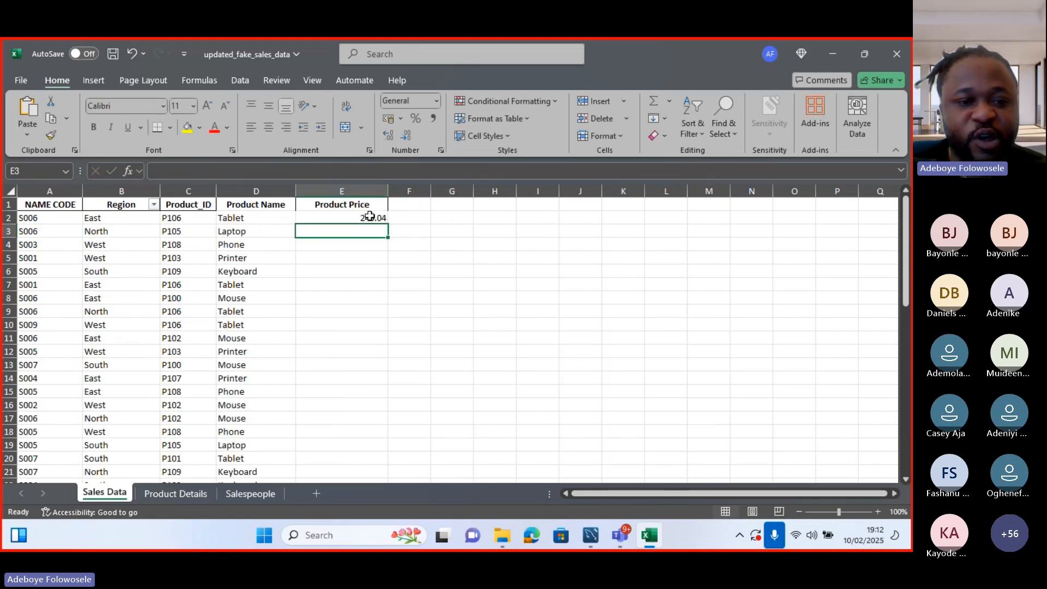
- Check the E2 price against the Product Details sheet and fill the formula down the Product Price column to row 51
click(316, 218)
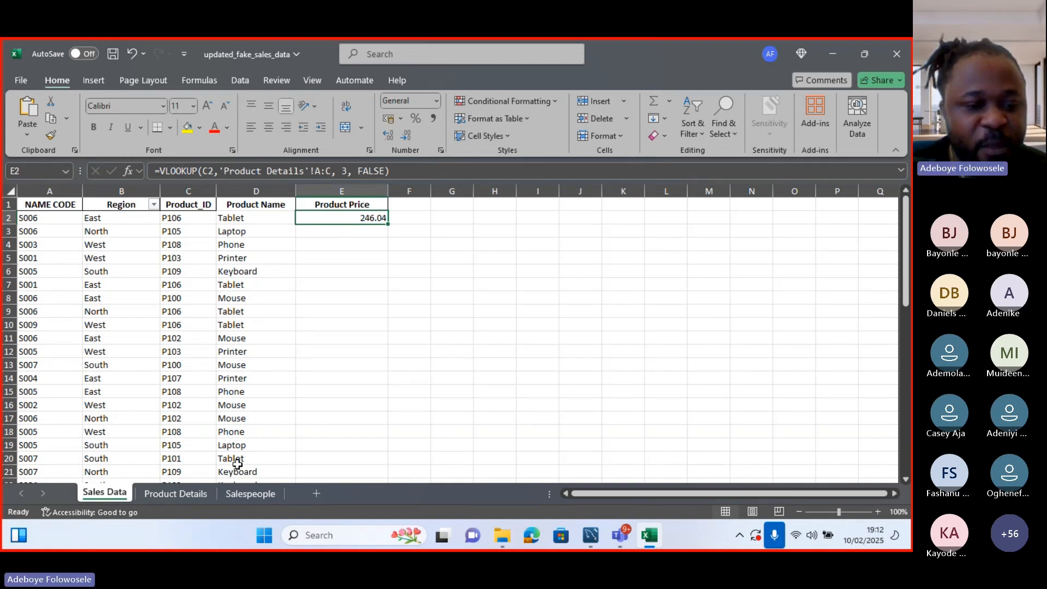
click(182, 499)
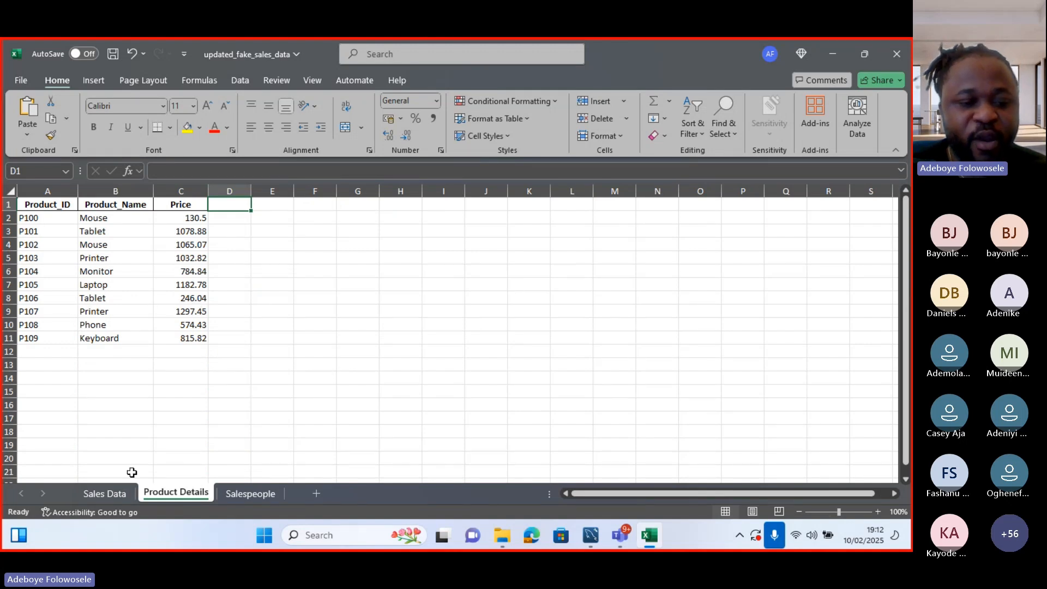
click(96, 496)
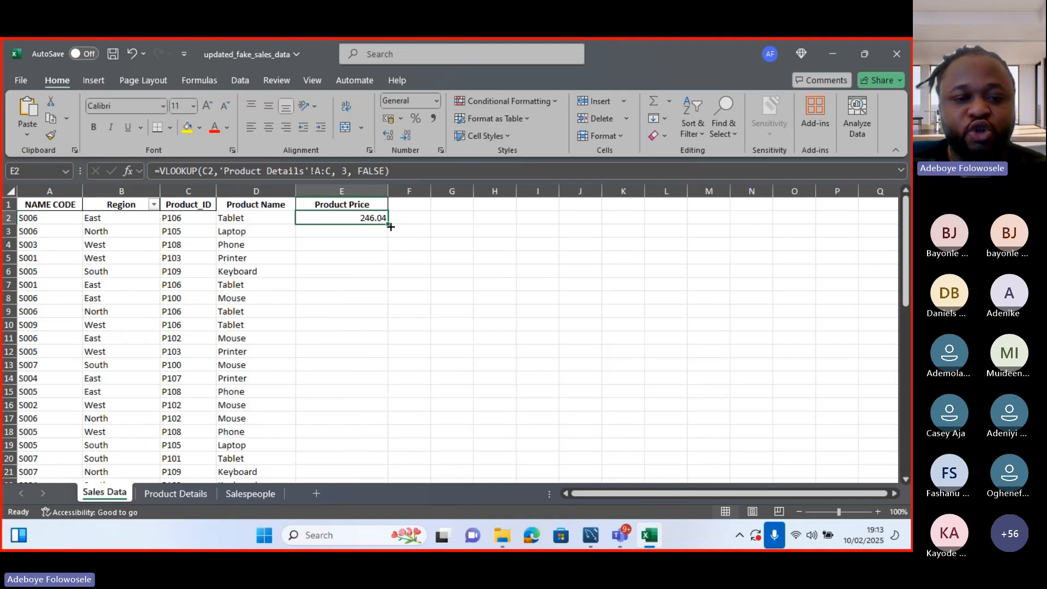
drag(387, 224, 371, 400)
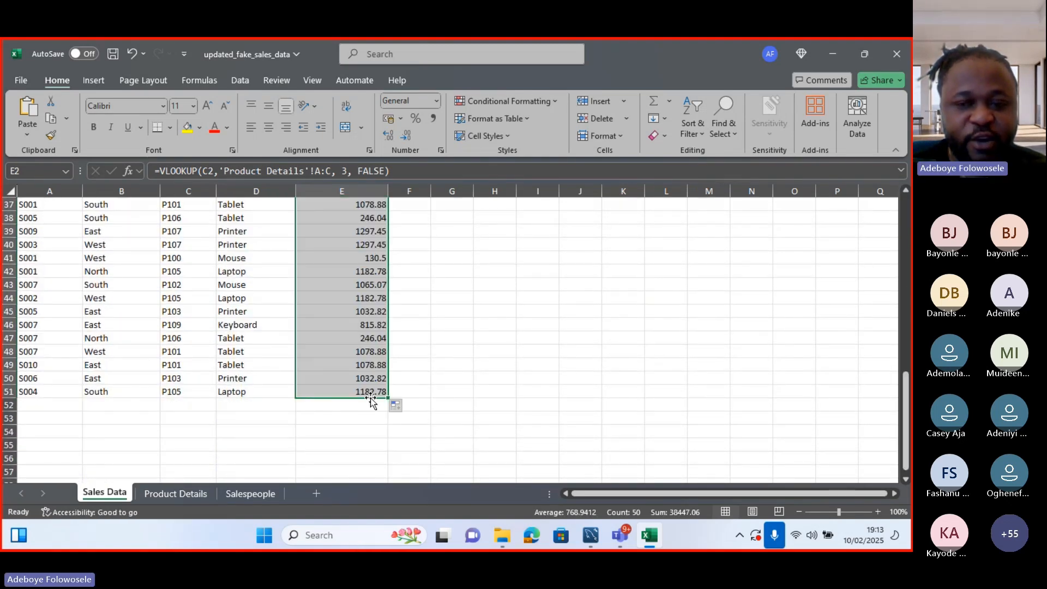
drag(905, 412, 904, 229)
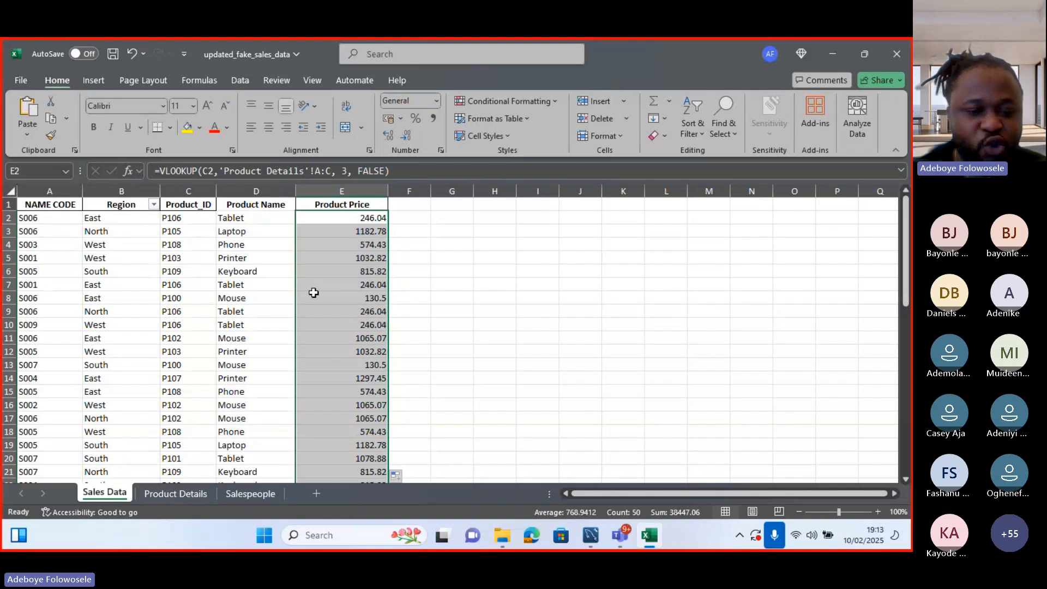
- Check the Salespeople sheet, then widen column F in Sales Data and enter the header "Sales Person" in F1
click(241, 492)
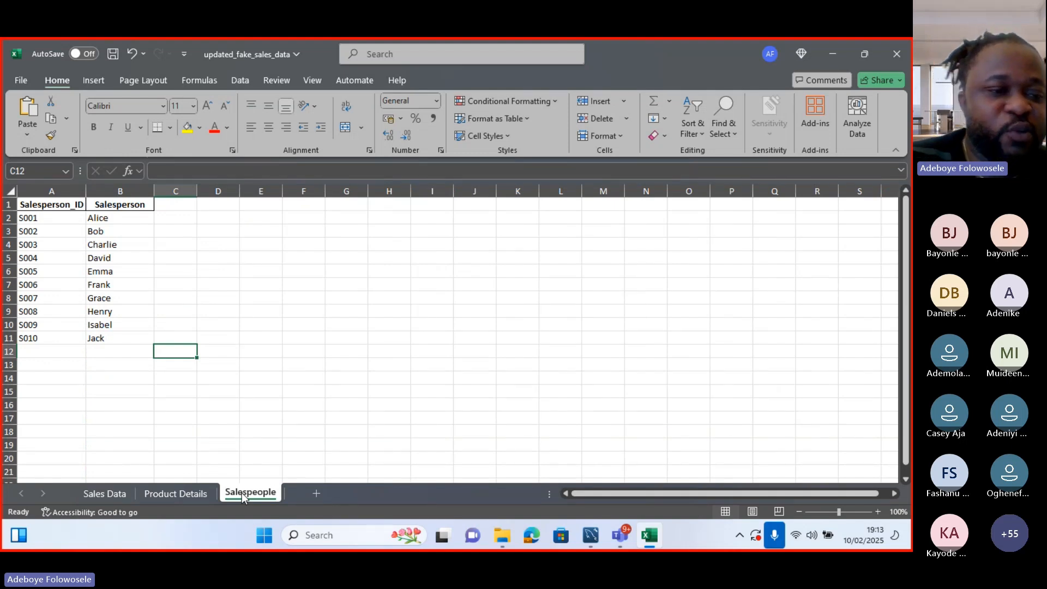
click(103, 498)
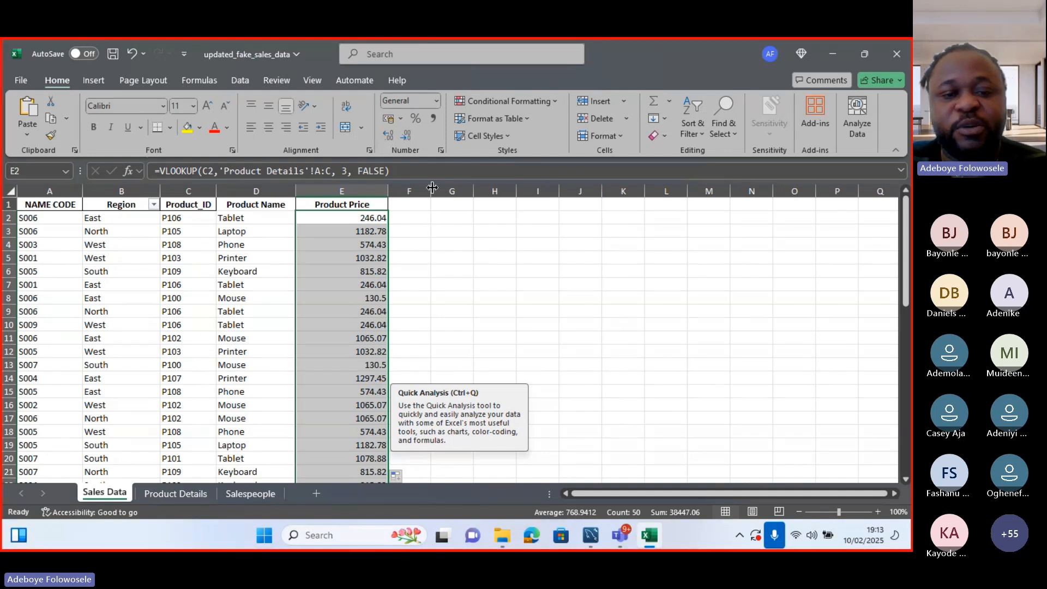
drag(432, 187, 479, 194)
click(451, 204)
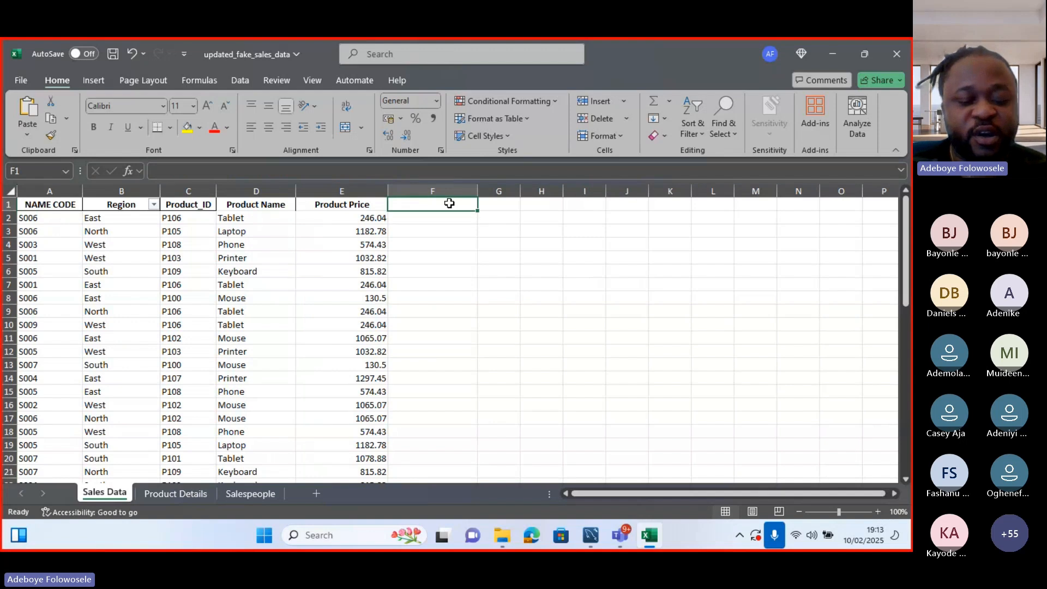
text(Sale)
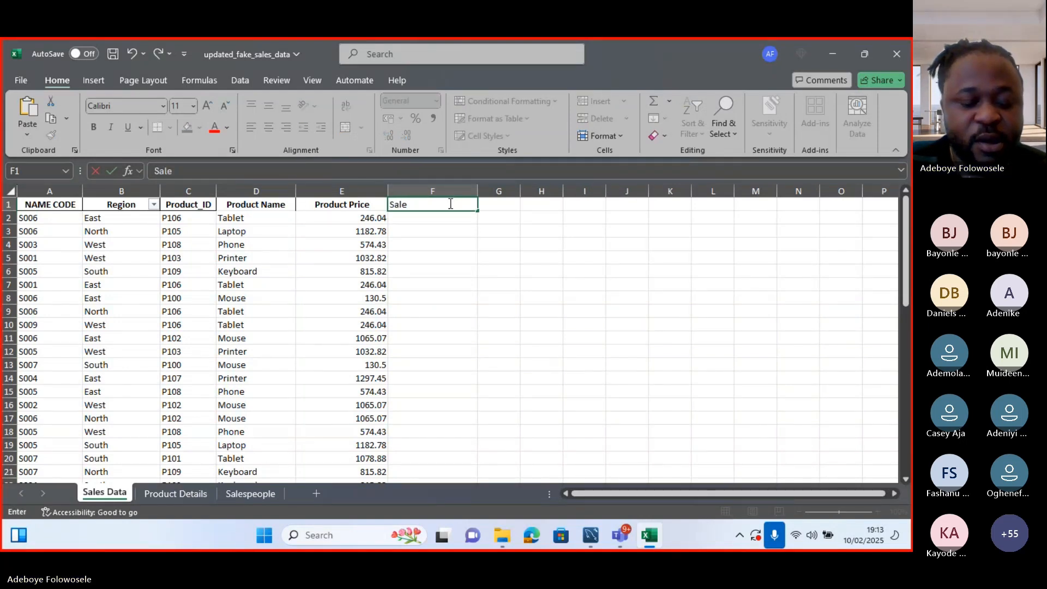
text(s)
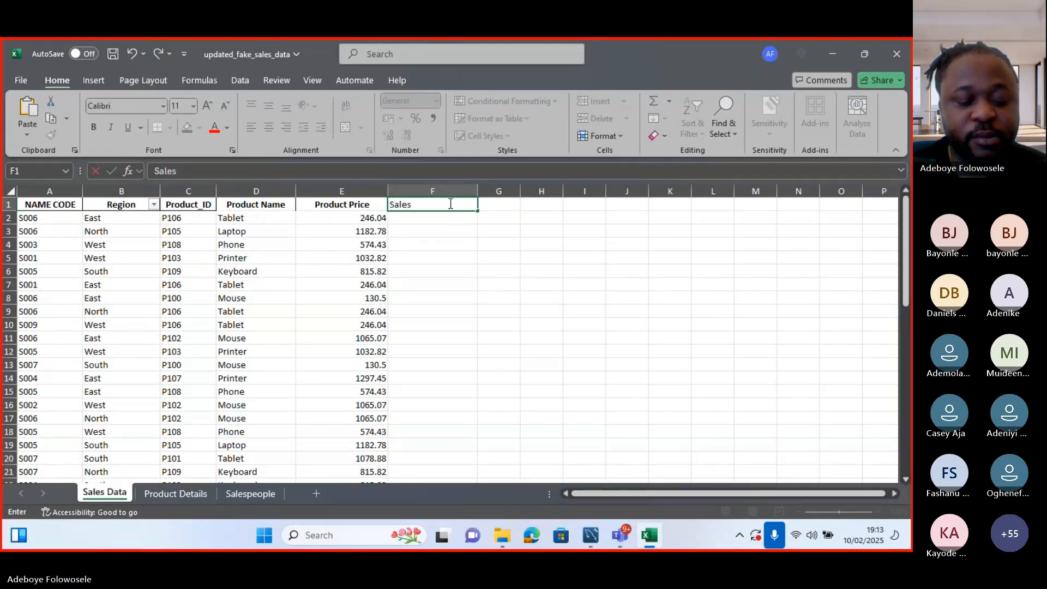
text( Person)
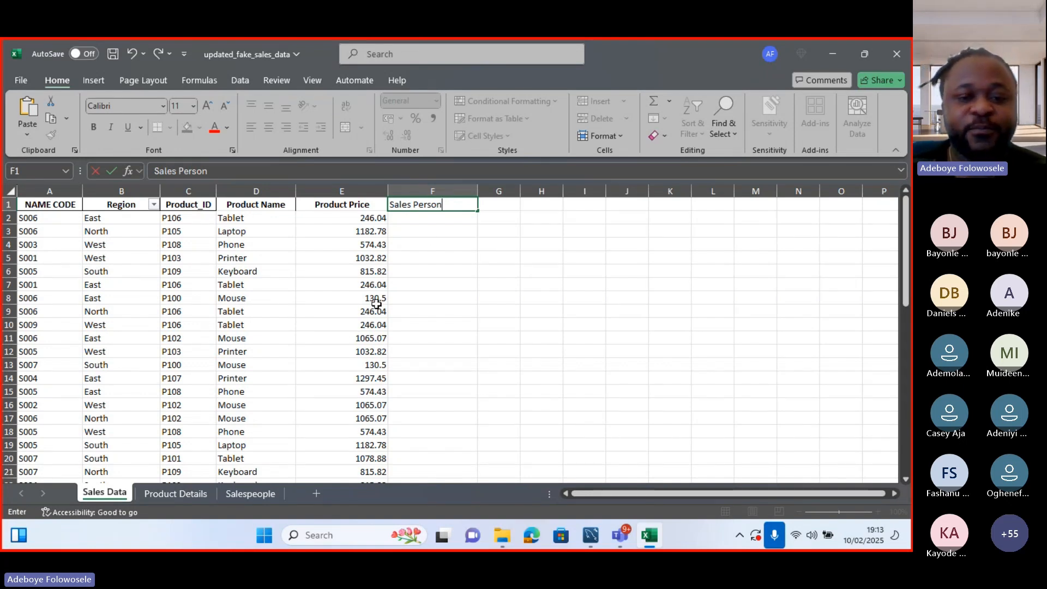
click(431, 220)
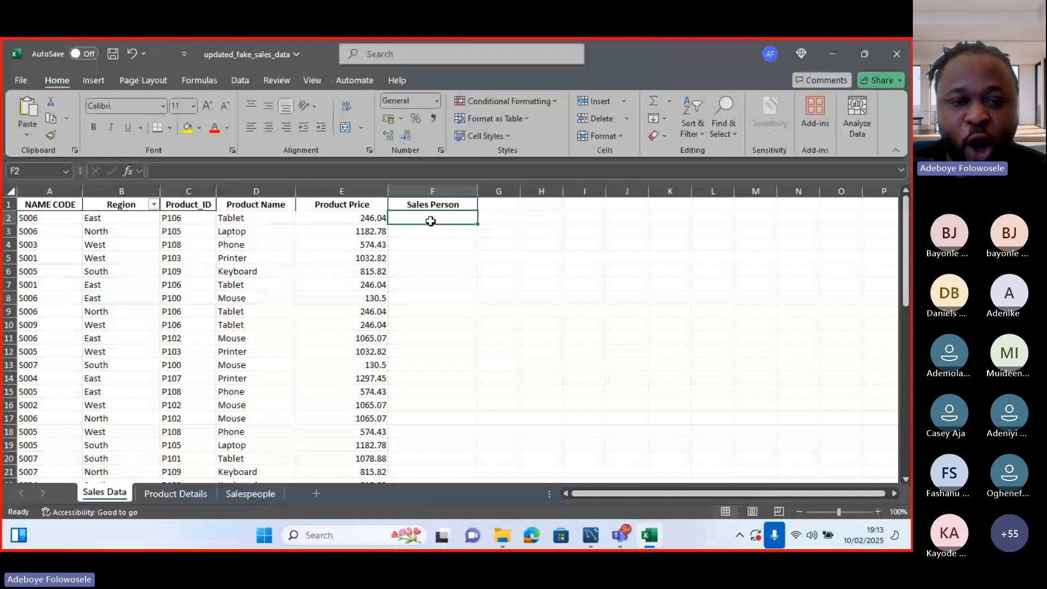
- Start a VLOOKUP formula in F2 of Sales Data with the name code in A2 as the lookup value
text(=vlo)
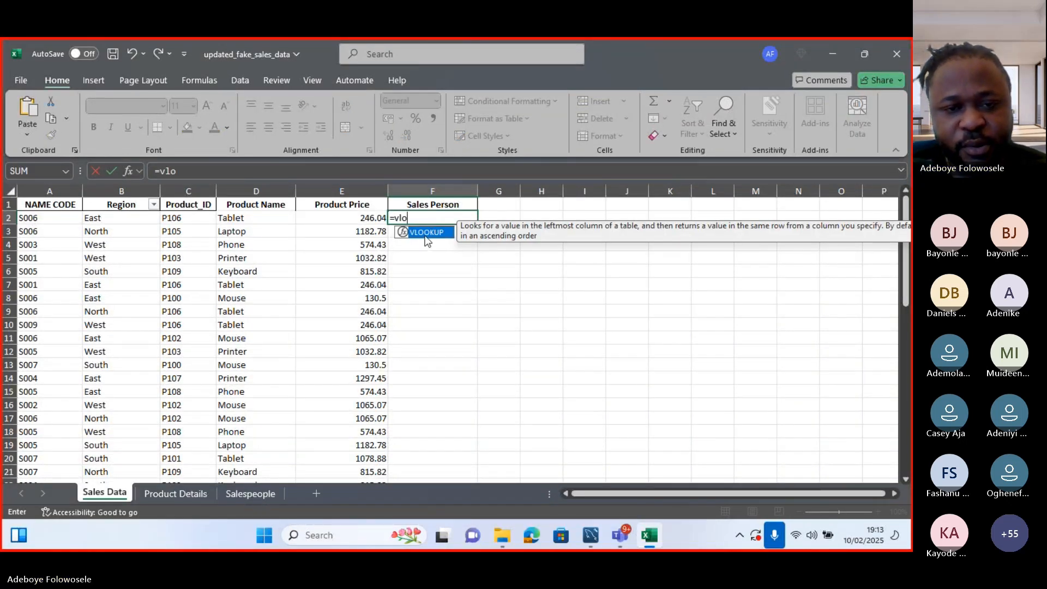
double_click(424, 231)
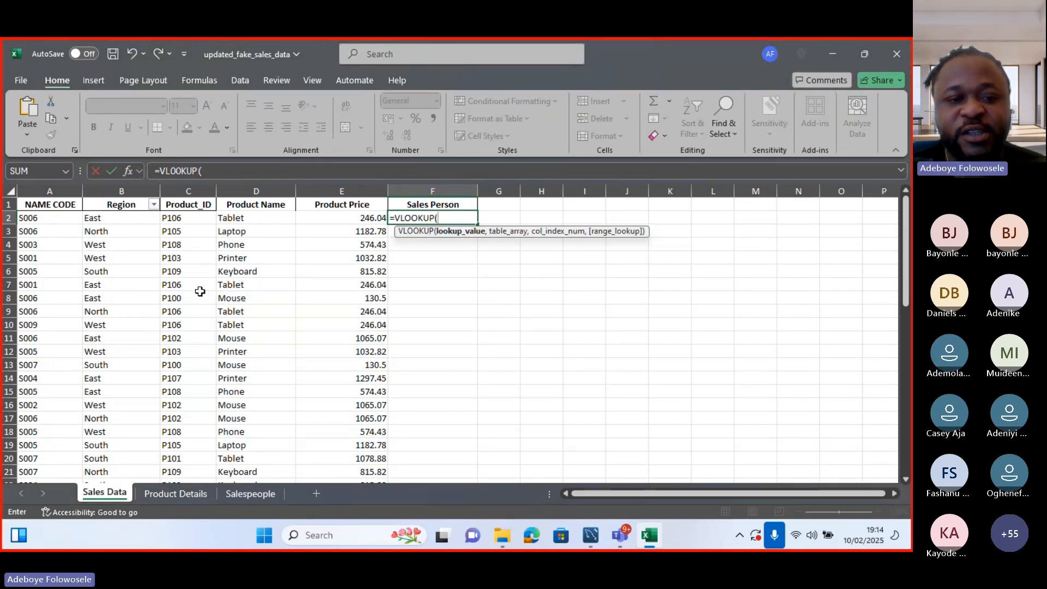
click(32, 220)
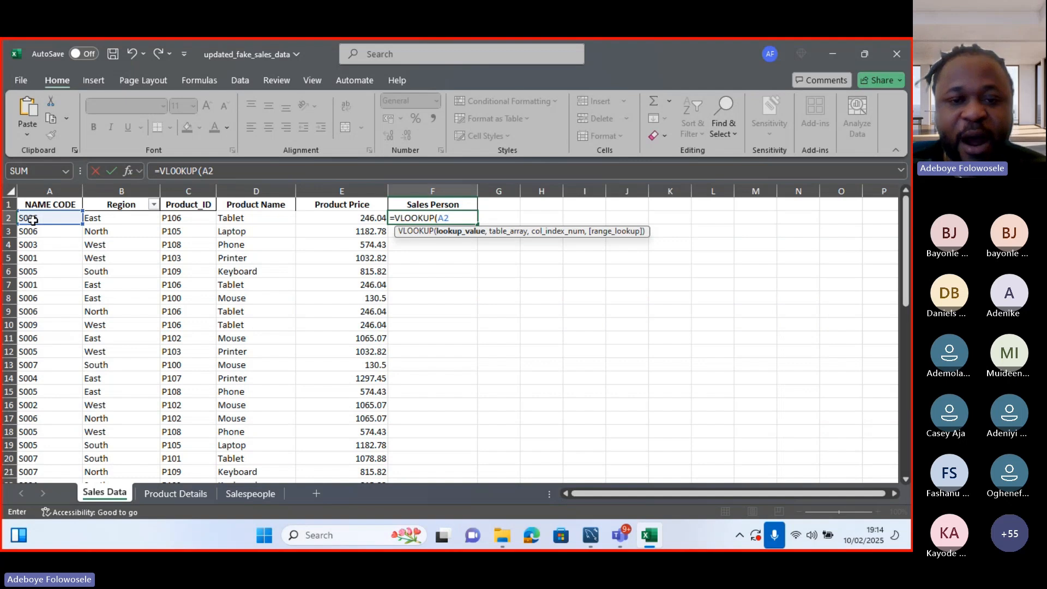
text(,)
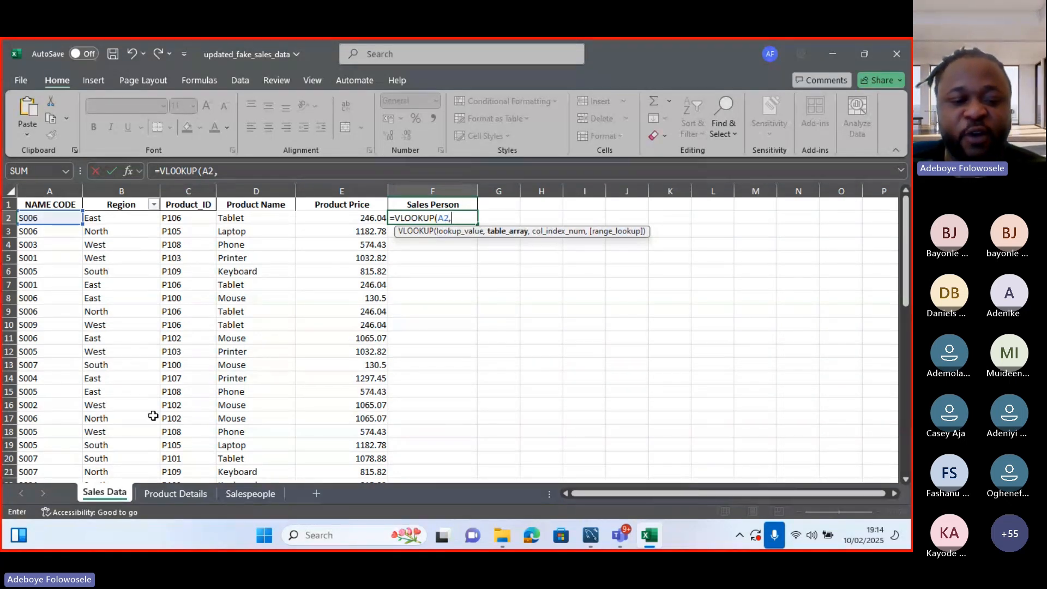
- Set the formula's table array to the whole columns A:B of the Salespeople sheet
click(250, 494)
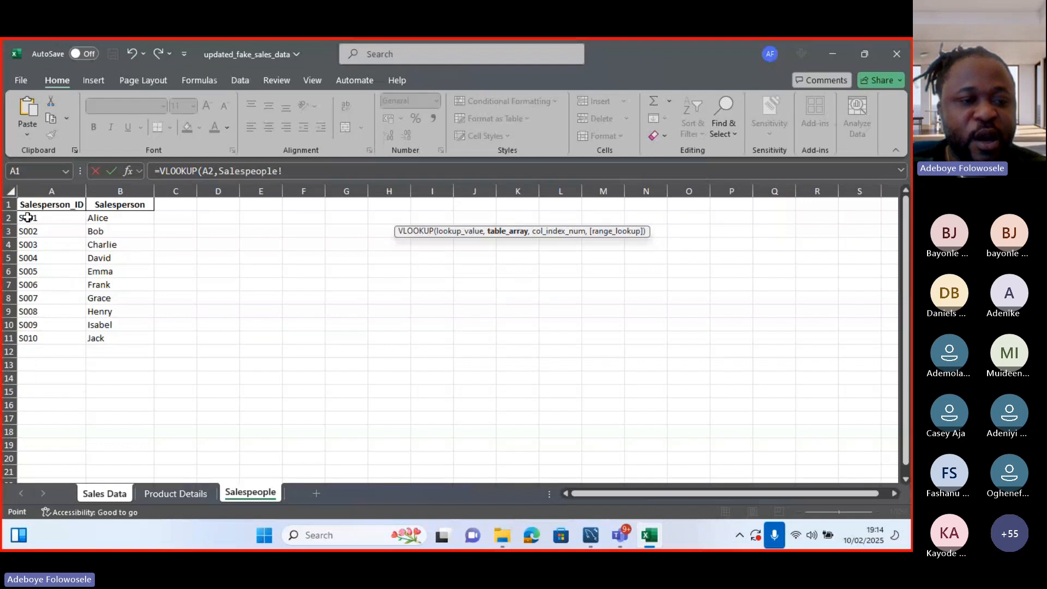
drag(28, 217, 124, 337)
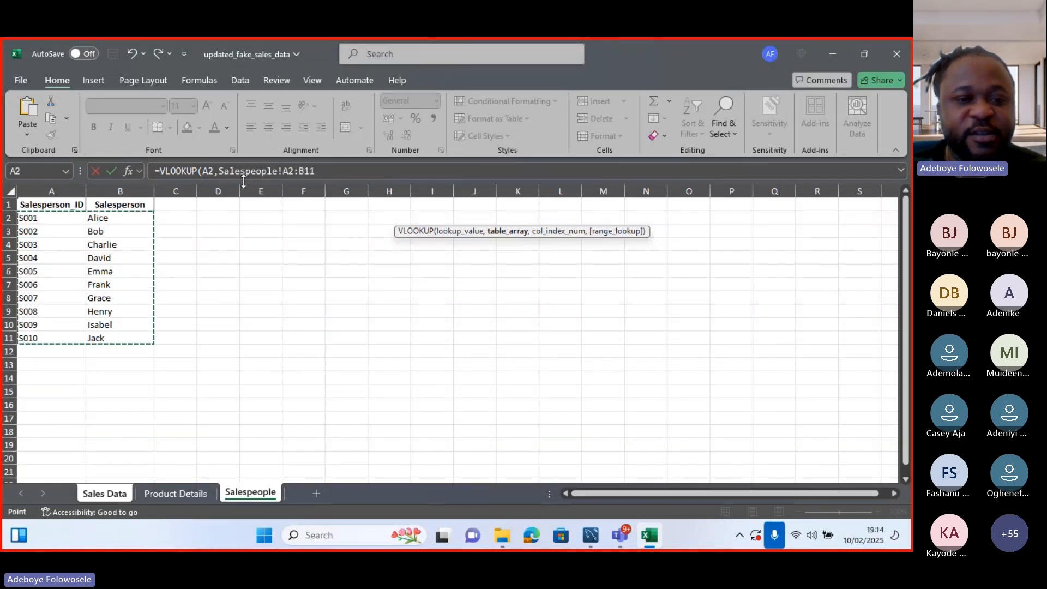
click(294, 174)
key(BackSpace)
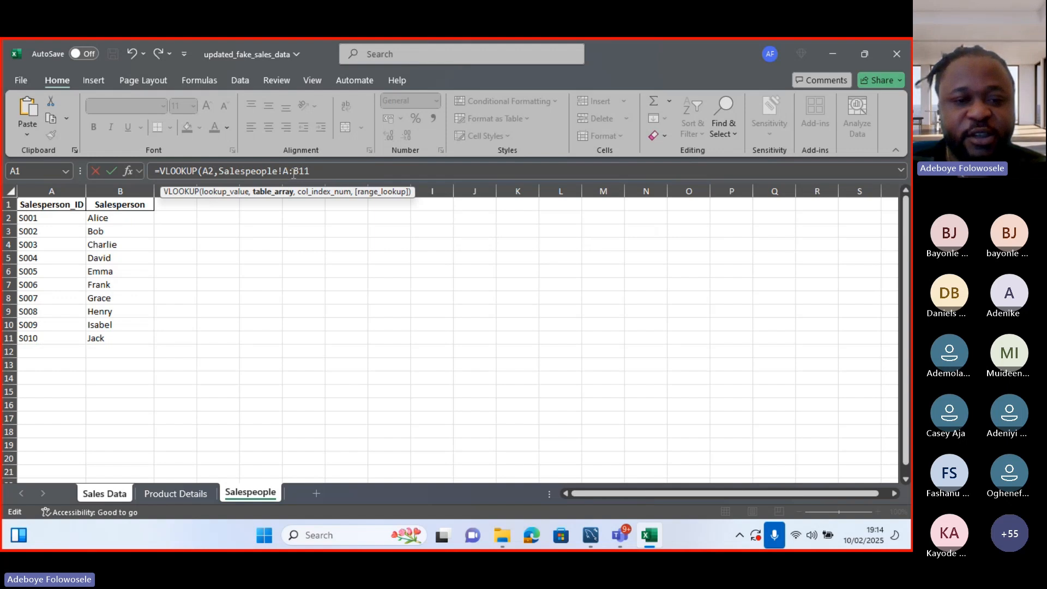
key(BackSpace)
key(BackSpace)
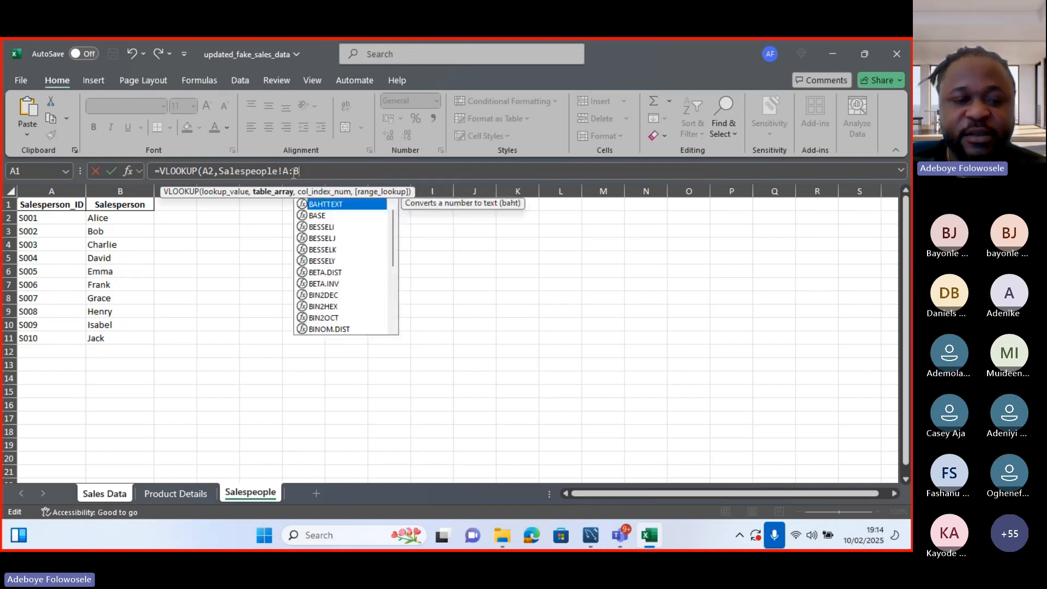
- Complete the F2 formula with column index 2 and exact match (FALSE), and enter it
text(,)
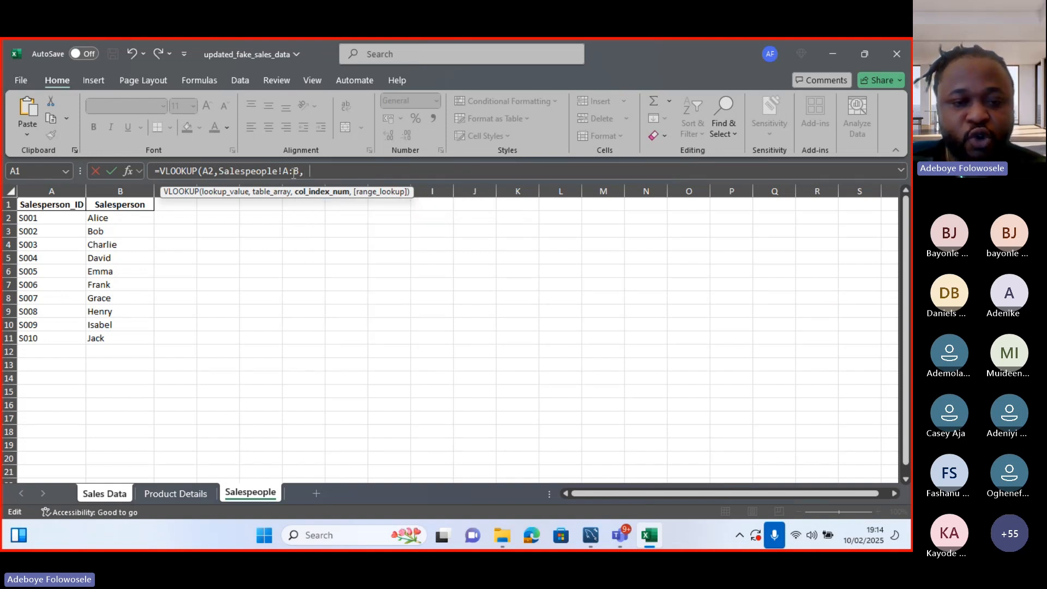
text(2, F)
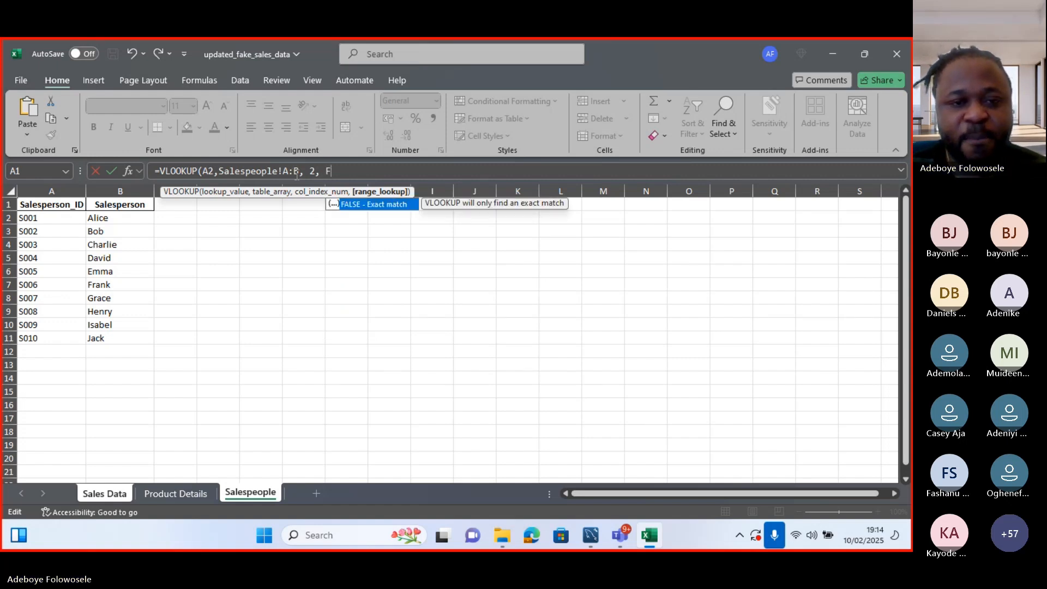
double_click(355, 205)
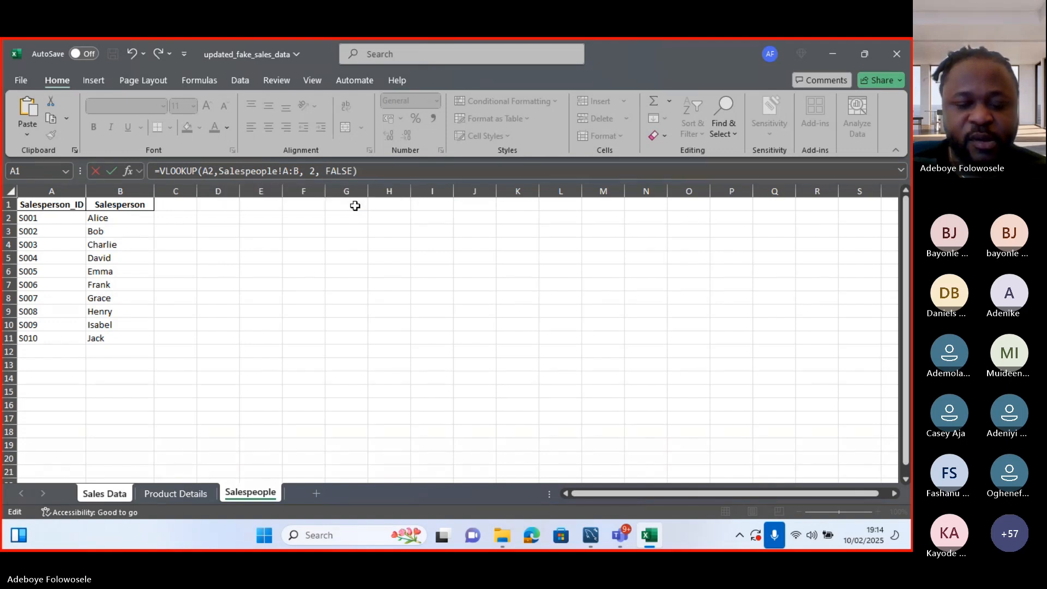
key(Return)
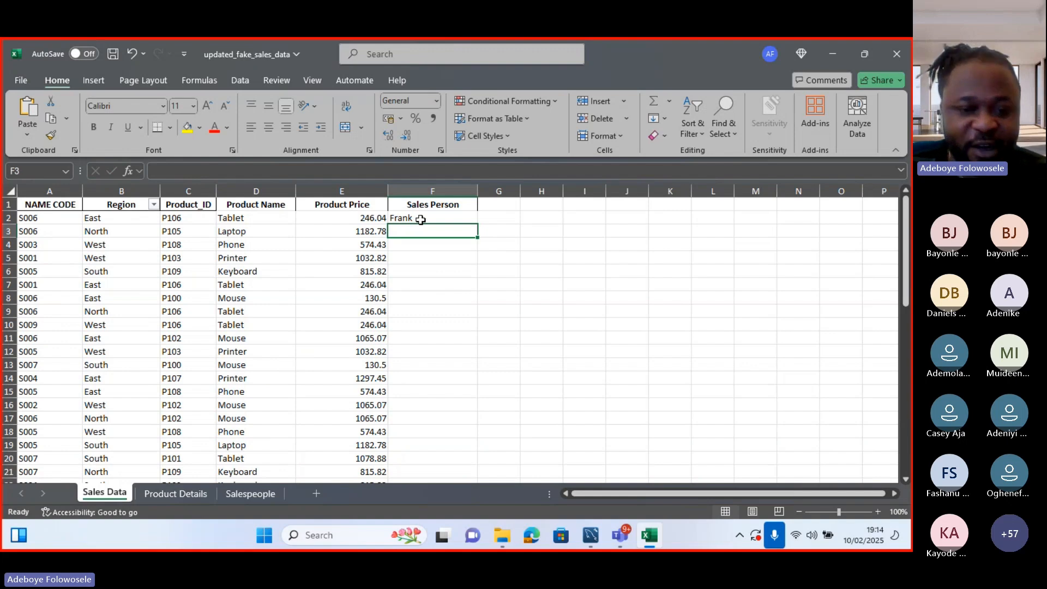
- Check the F2 result against code S006 in the Salespeople sheet and fill the formula down the Sales Person column to row 51
click(252, 495)
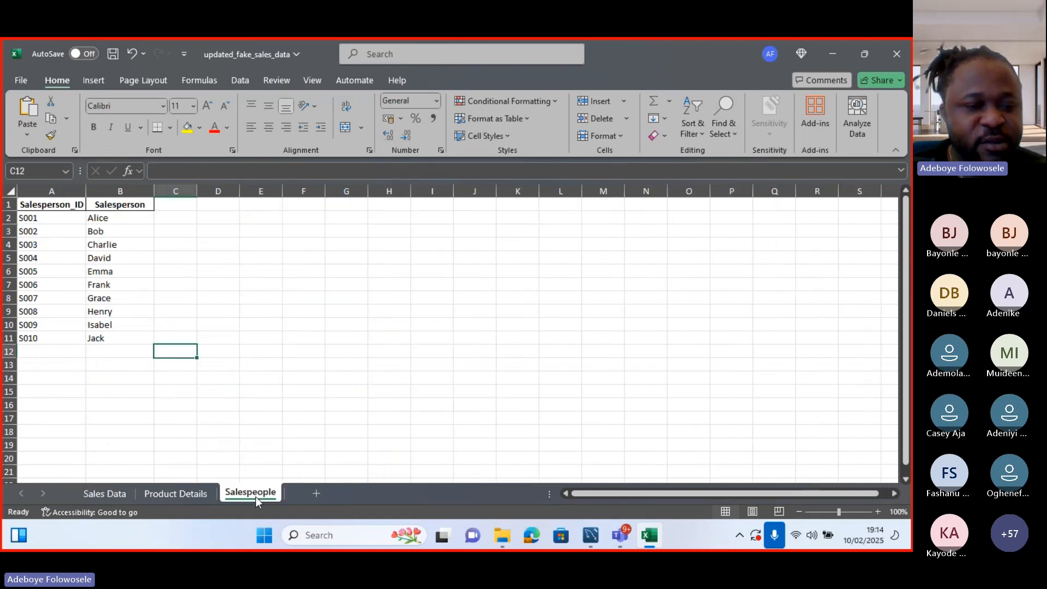
click(48, 288)
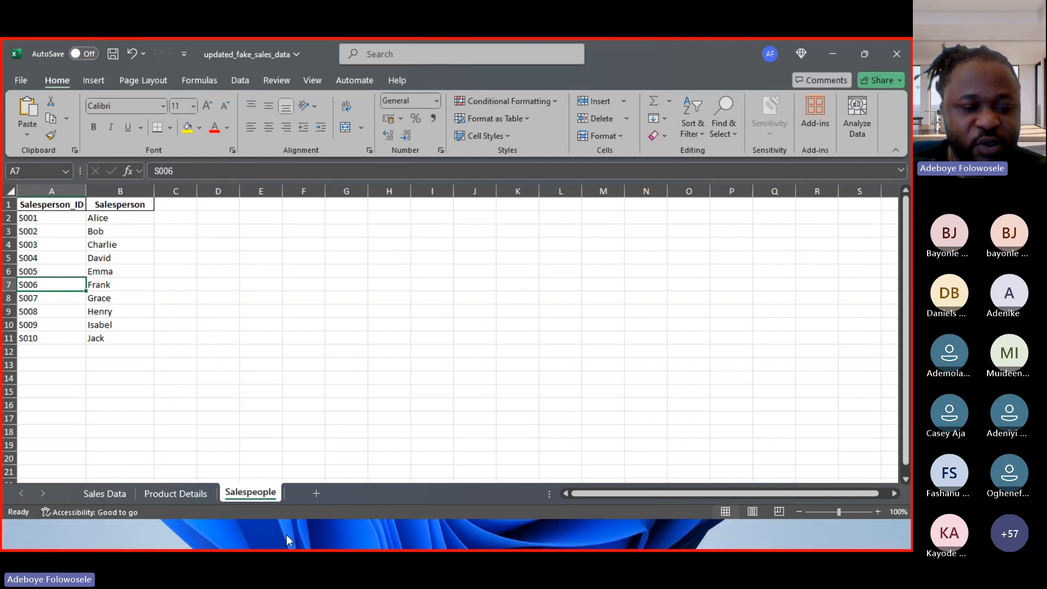
click(105, 493)
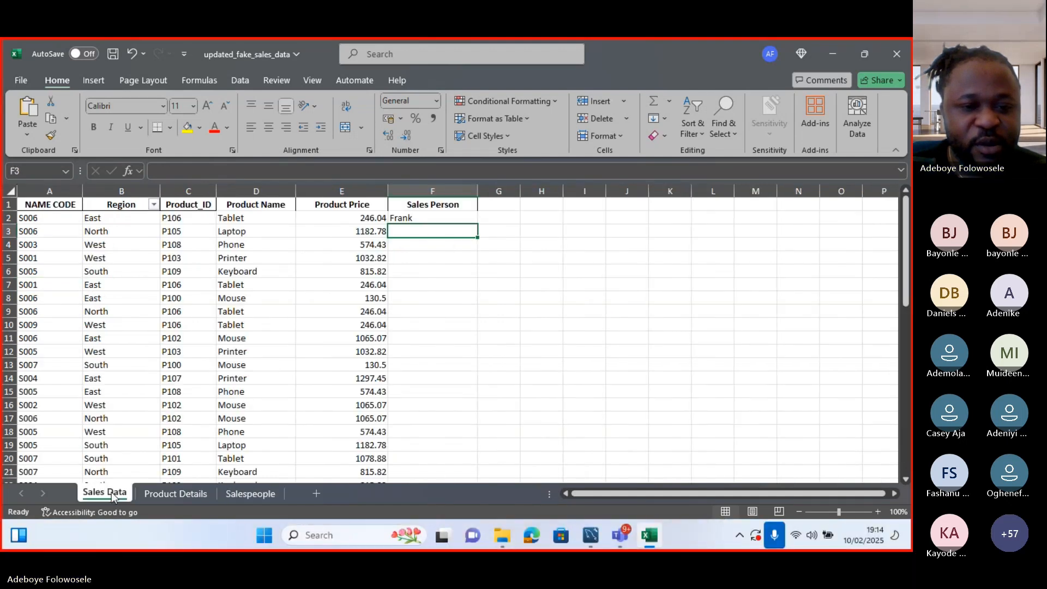
click(26, 221)
click(412, 217)
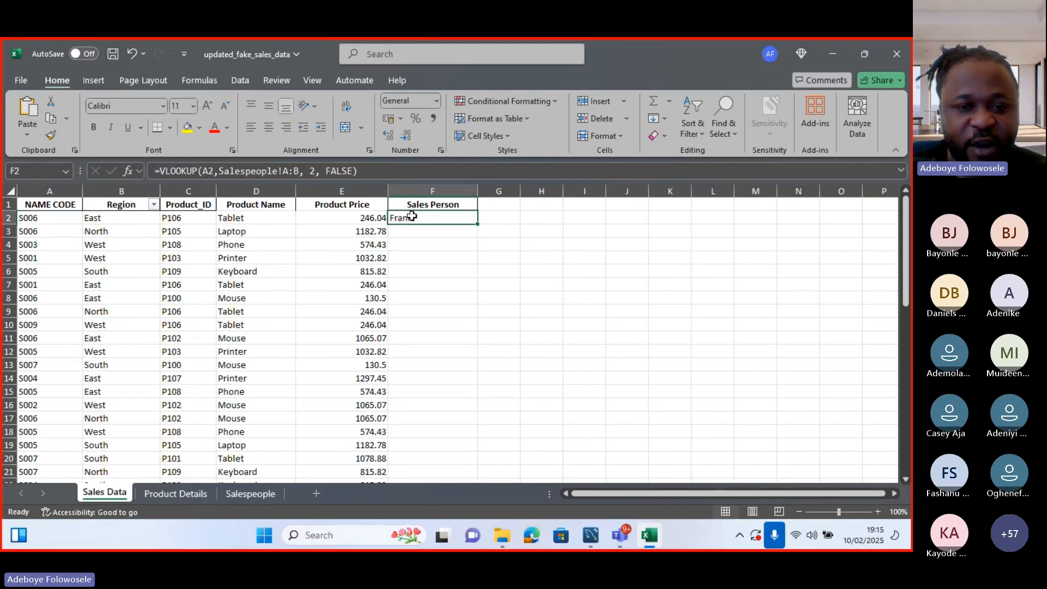
drag(477, 224, 461, 461)
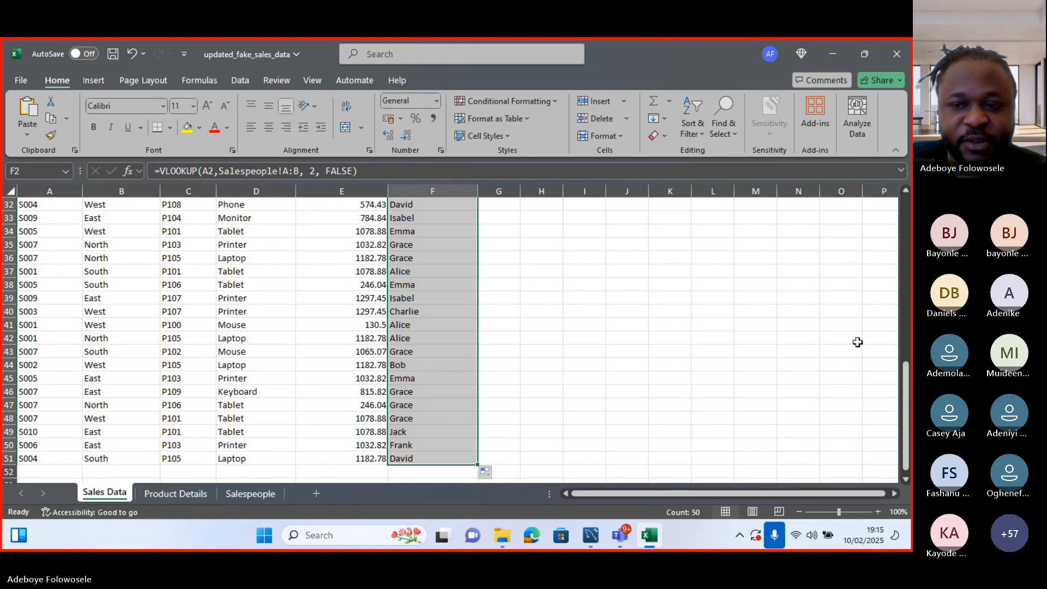
scroll(857, 350, up, 10)
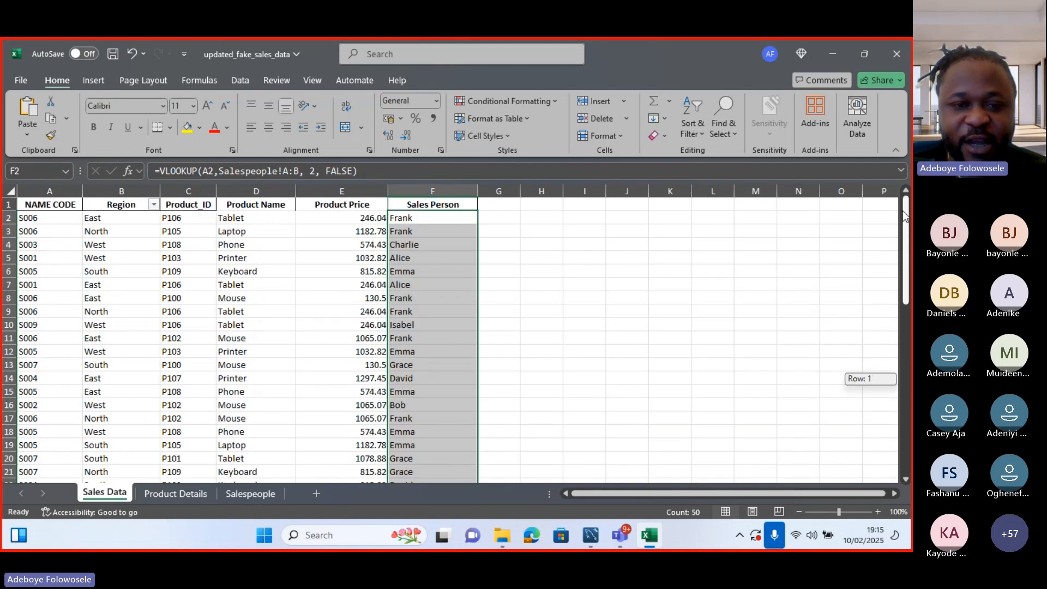
click(412, 286)
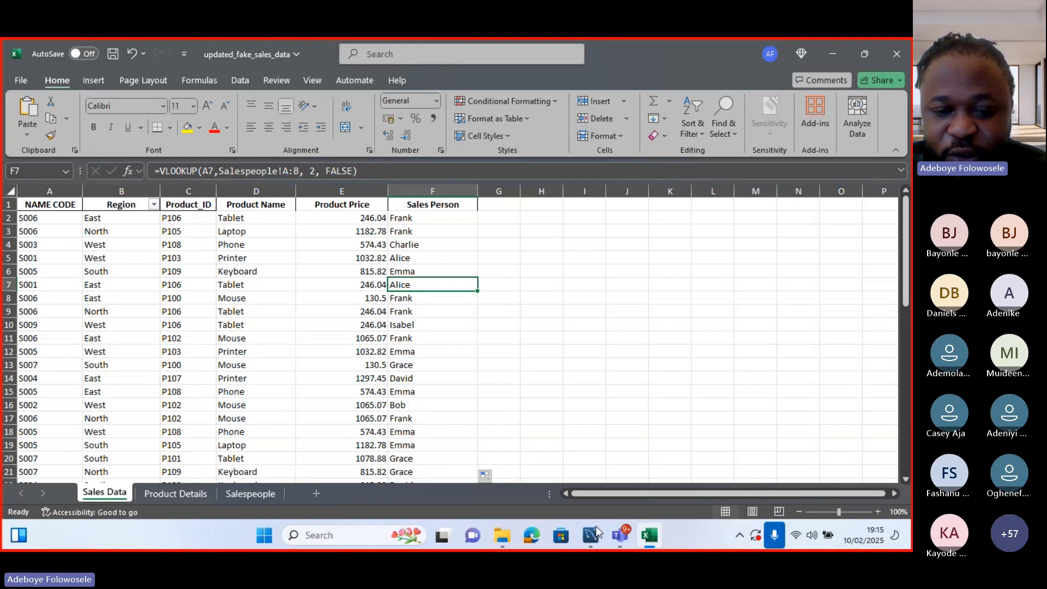
- Switch to the Teams meeting, read the latest questions in the meeting chat, and return to the Excel workbook
mouse_move(620, 535)
click(441, 417)
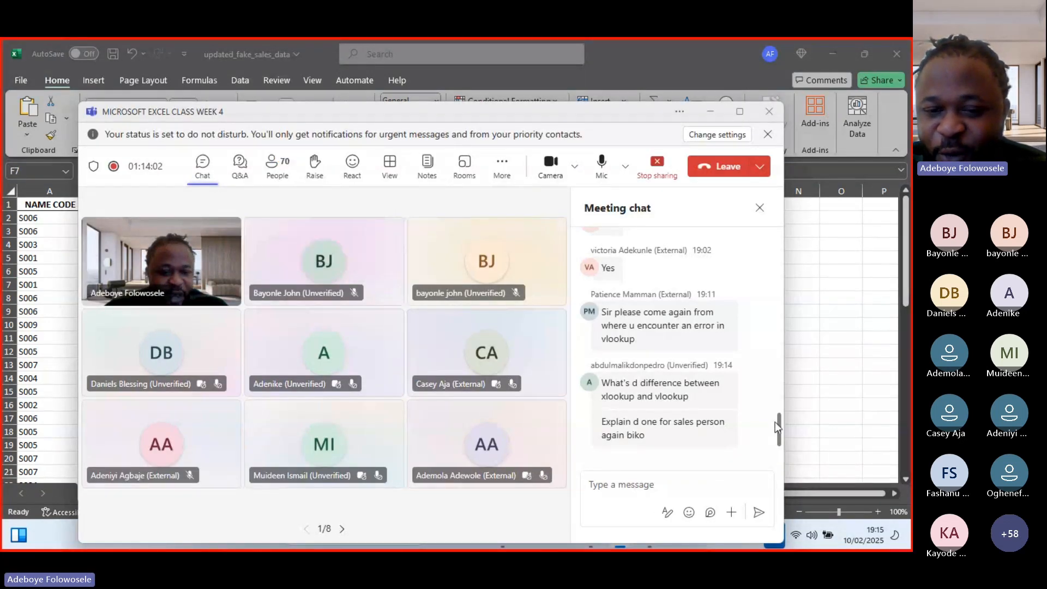
drag(778, 423, 776, 419)
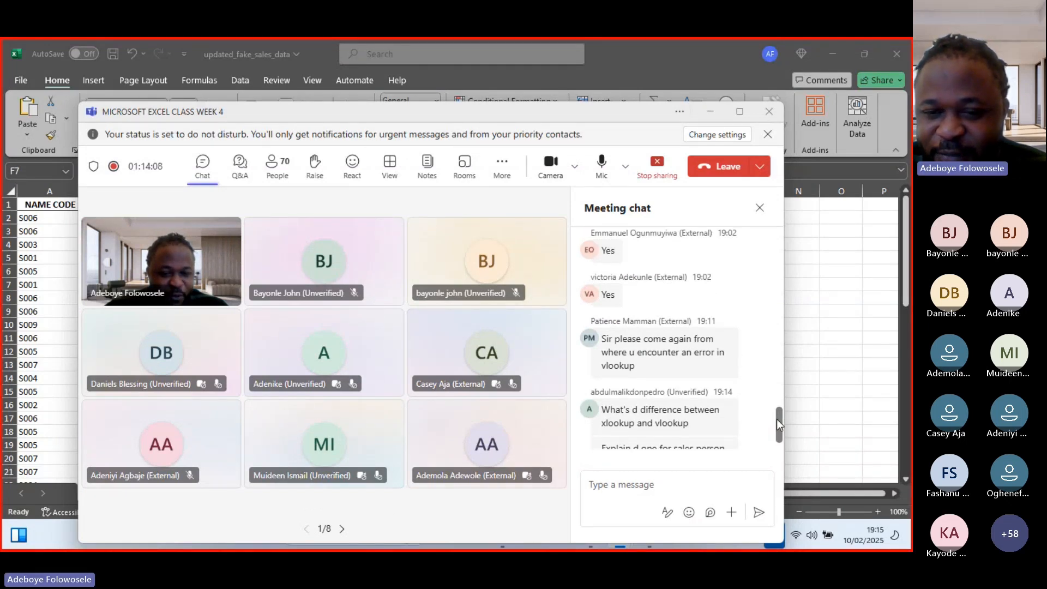
drag(777, 419, 776, 433)
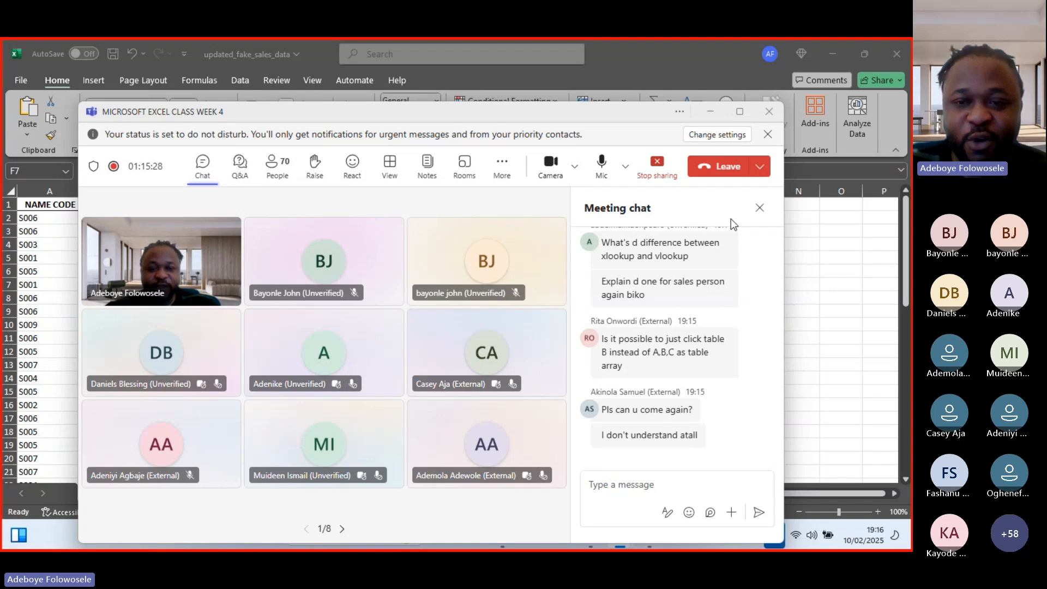
click(711, 112)
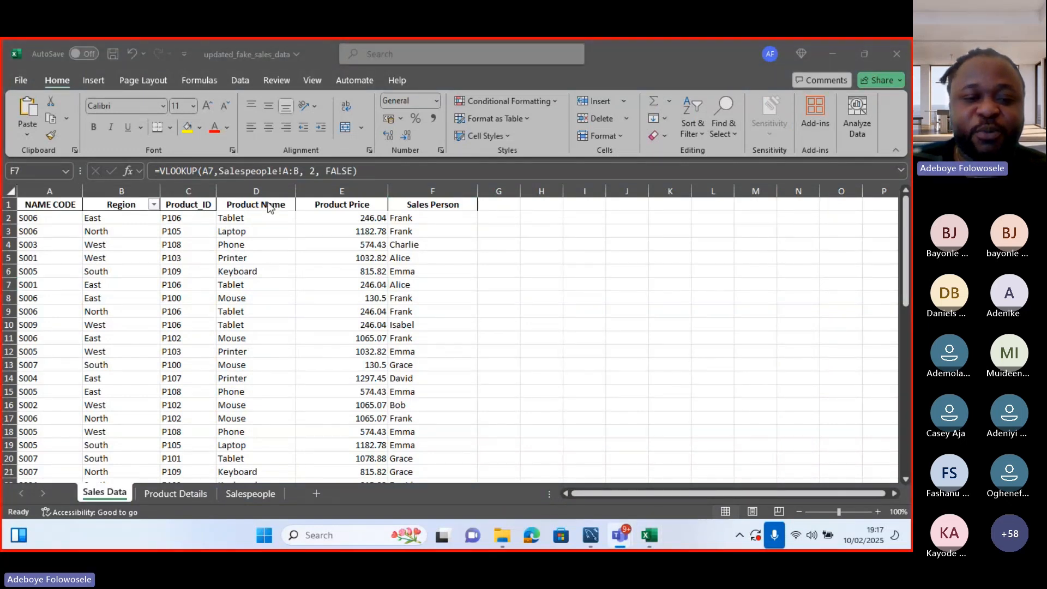
- Review the Product Name, Product Price and Sales Person headers in Sales Data against the Product Details and Salespeople lookup tables
click(333, 211)
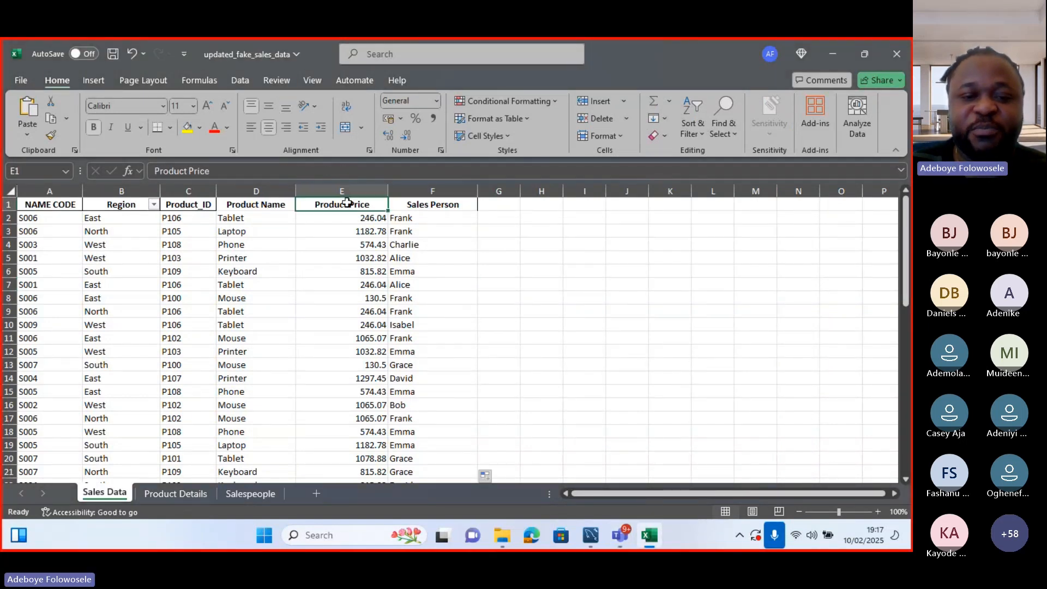
click(423, 205)
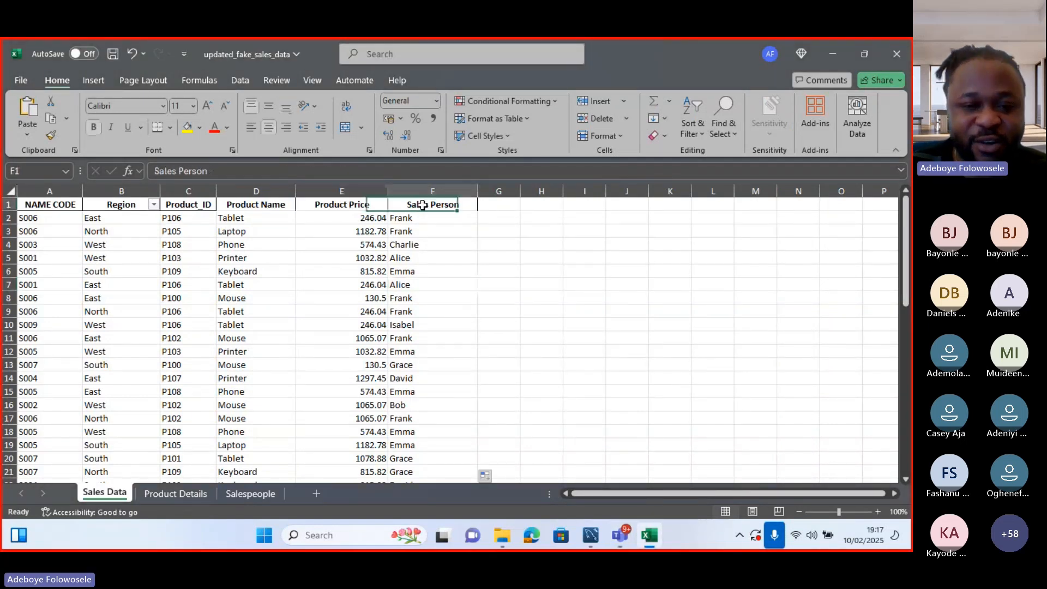
click(280, 205)
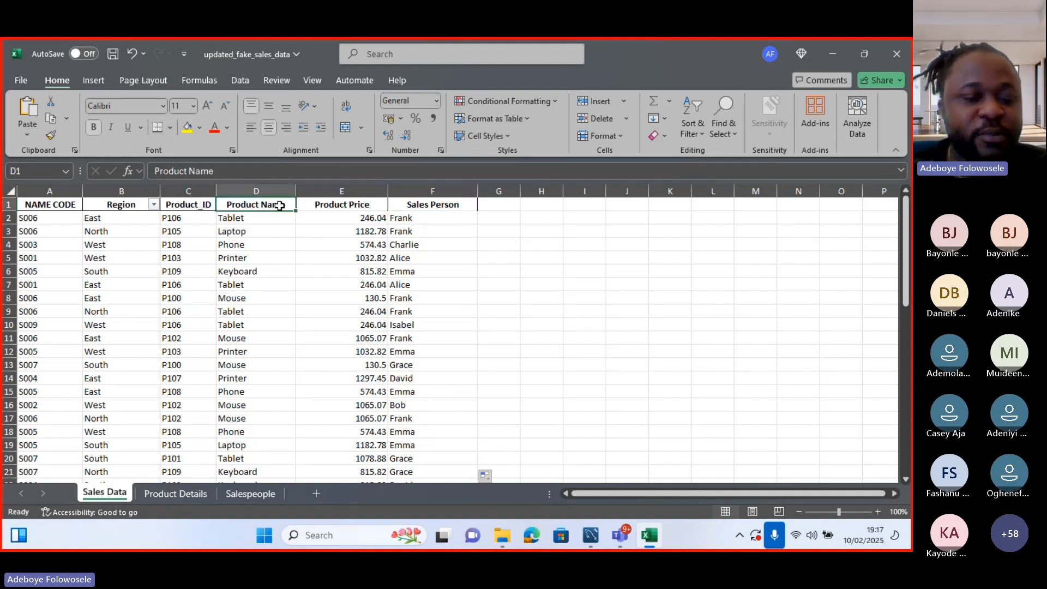
click(174, 490)
click(243, 494)
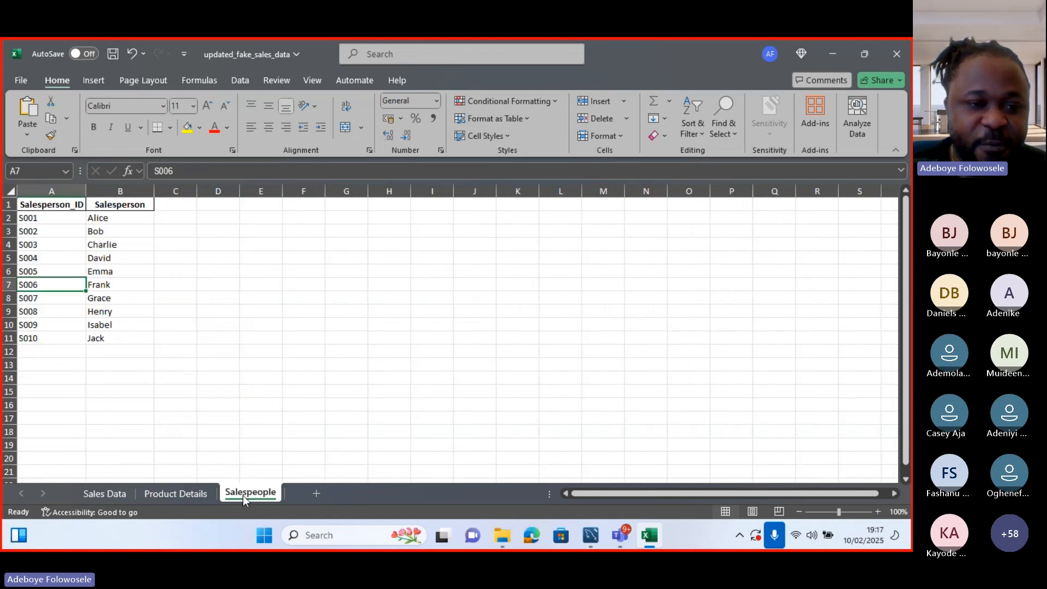
click(180, 492)
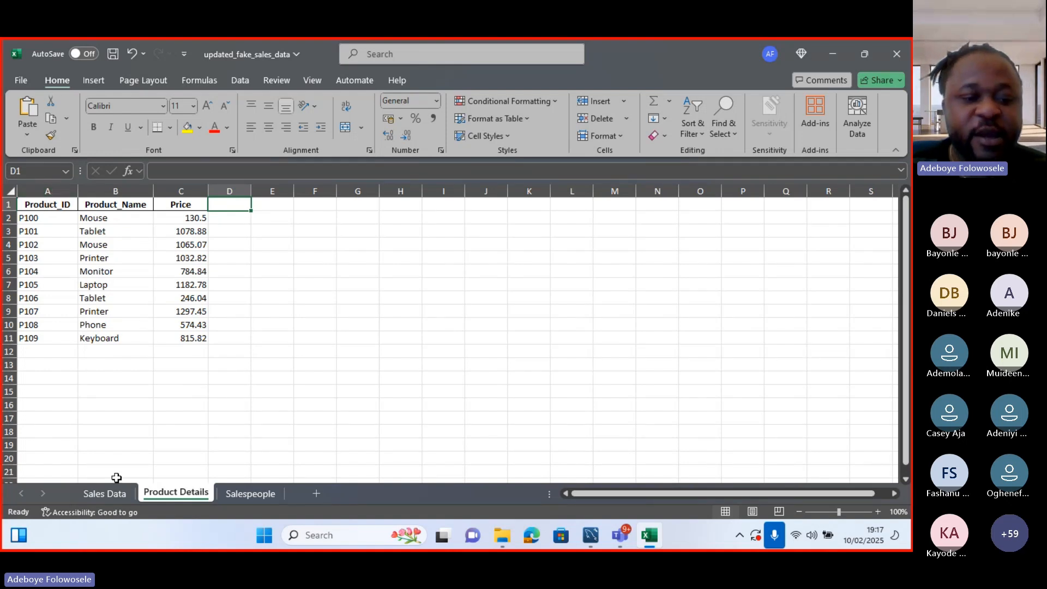
click(102, 498)
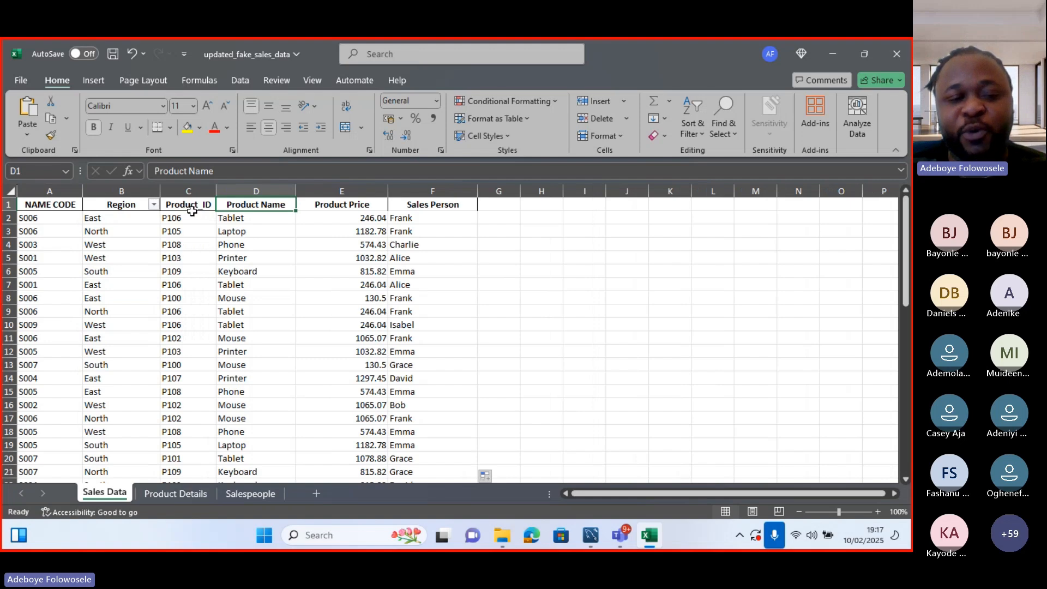
click(172, 494)
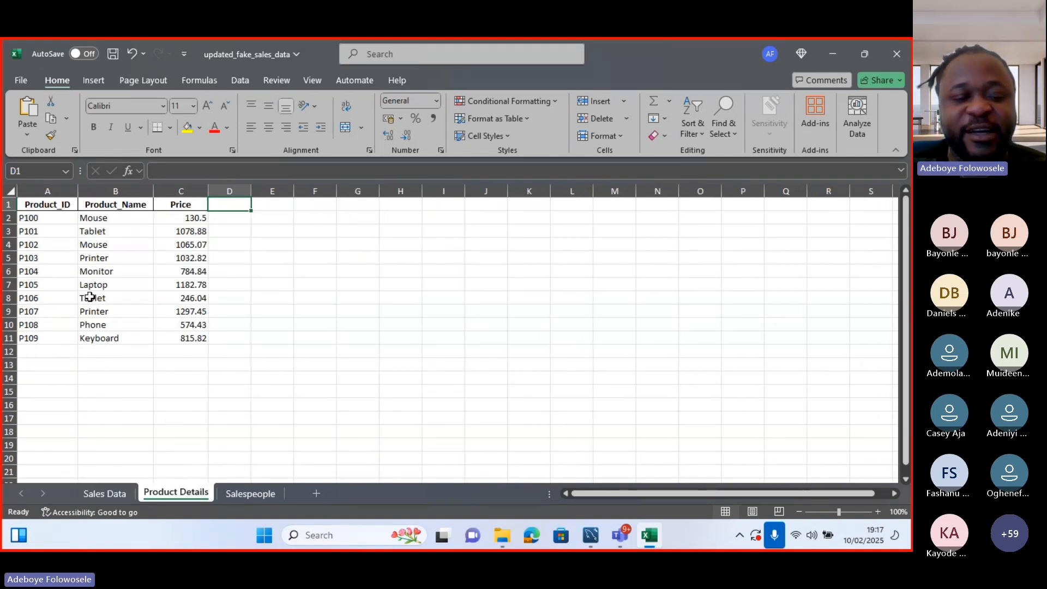
click(102, 491)
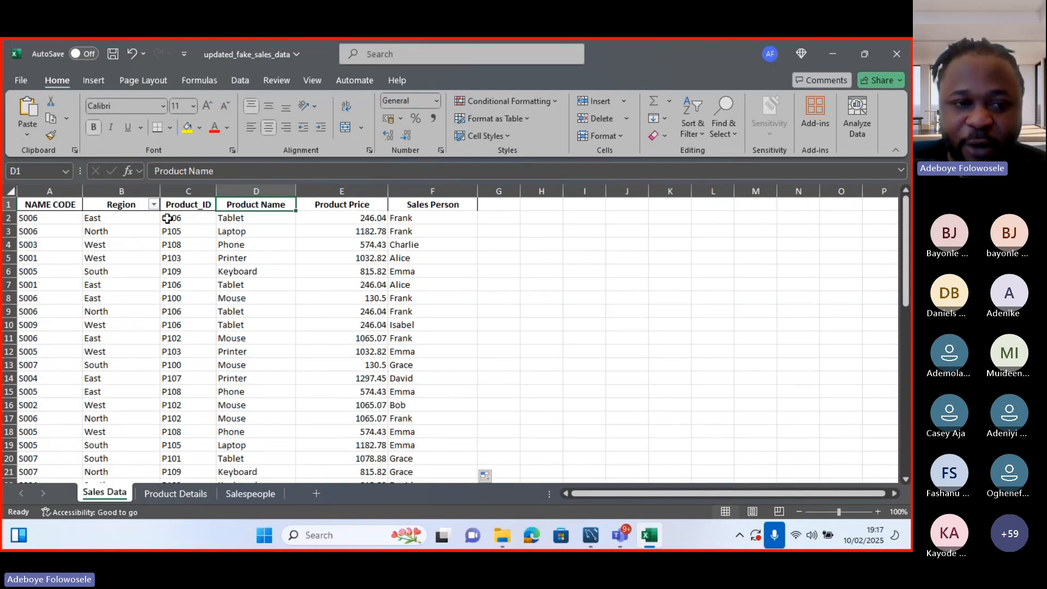
- Clear the existing VLOOKUP formula from cell D2 in the Product Name column
double_click(239, 219)
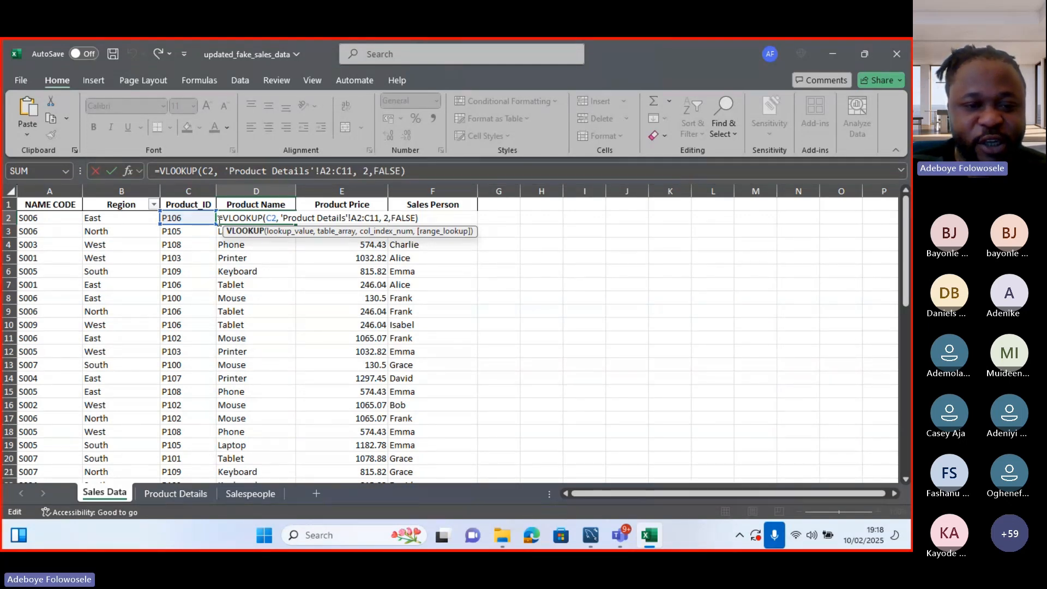
drag(219, 218, 423, 218)
key(BackSpace)
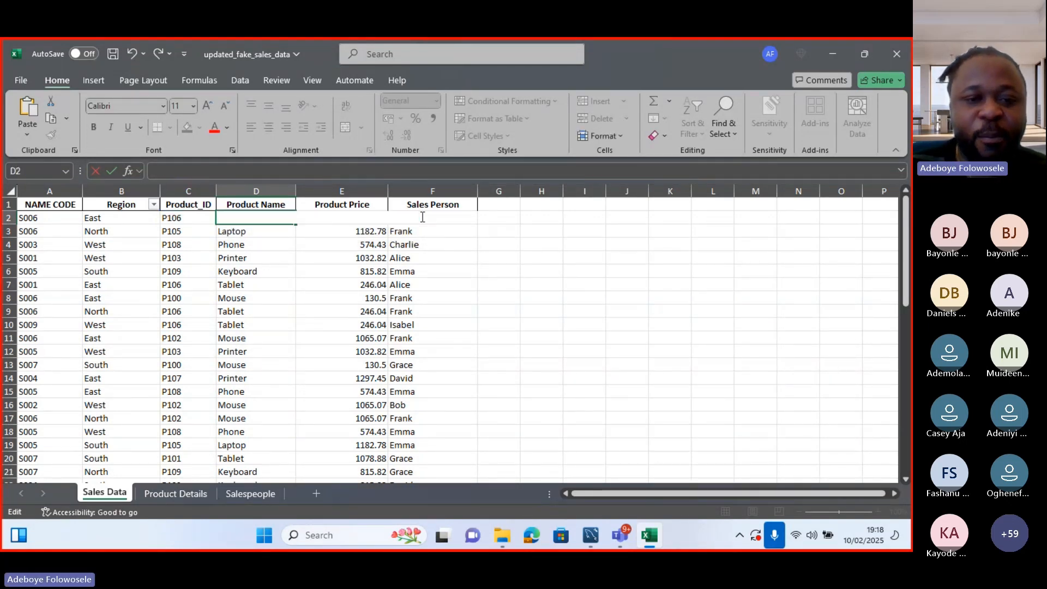
click(253, 243)
- Start a VLOOKUP formula in D2 with C2 as the lookup value and point its table array to the Product Details sheet
click(258, 218)
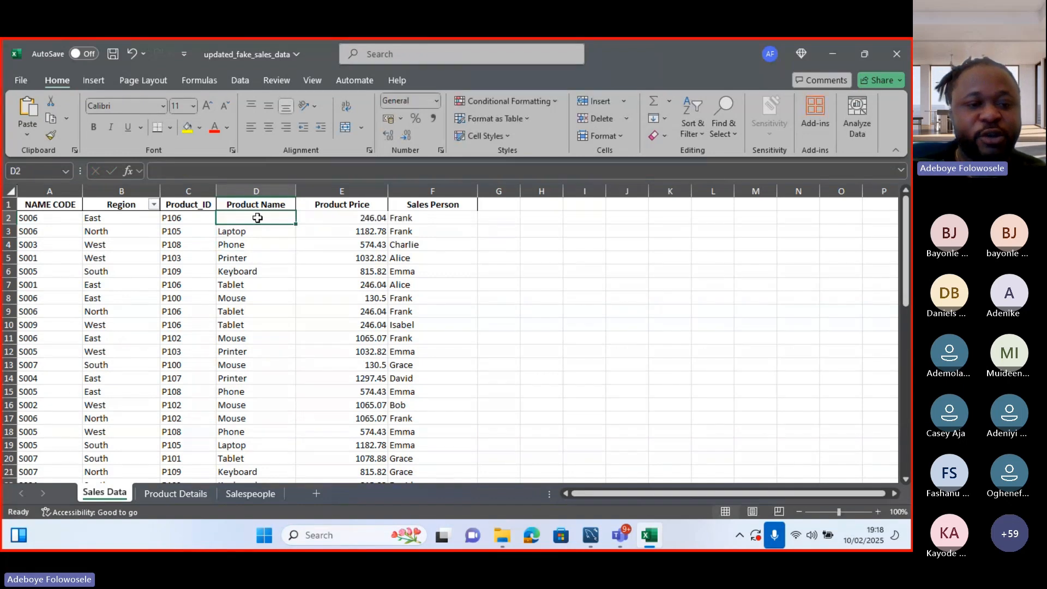
text(=)
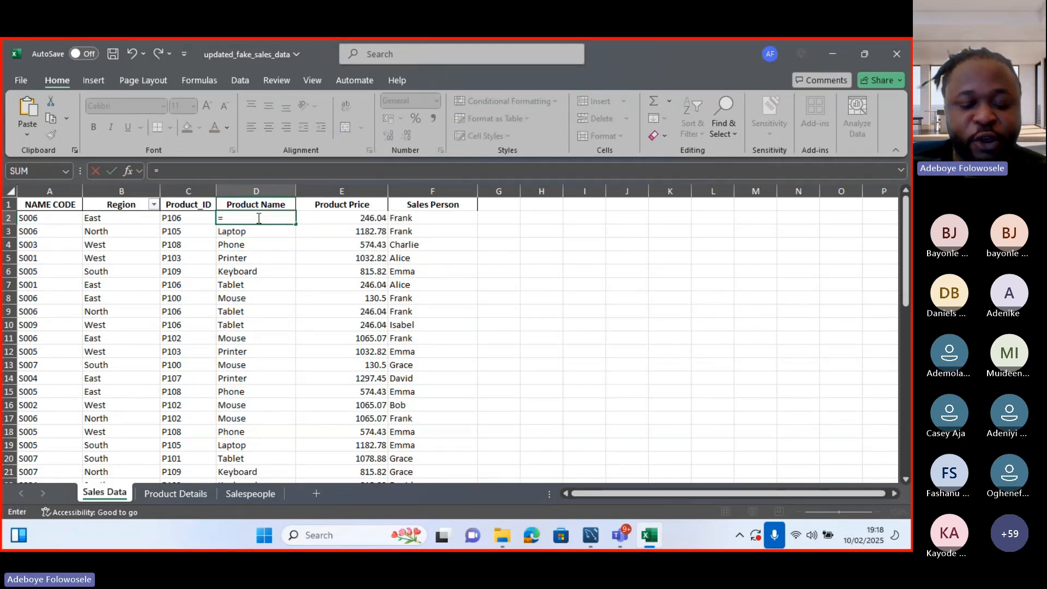
text(VLOO)
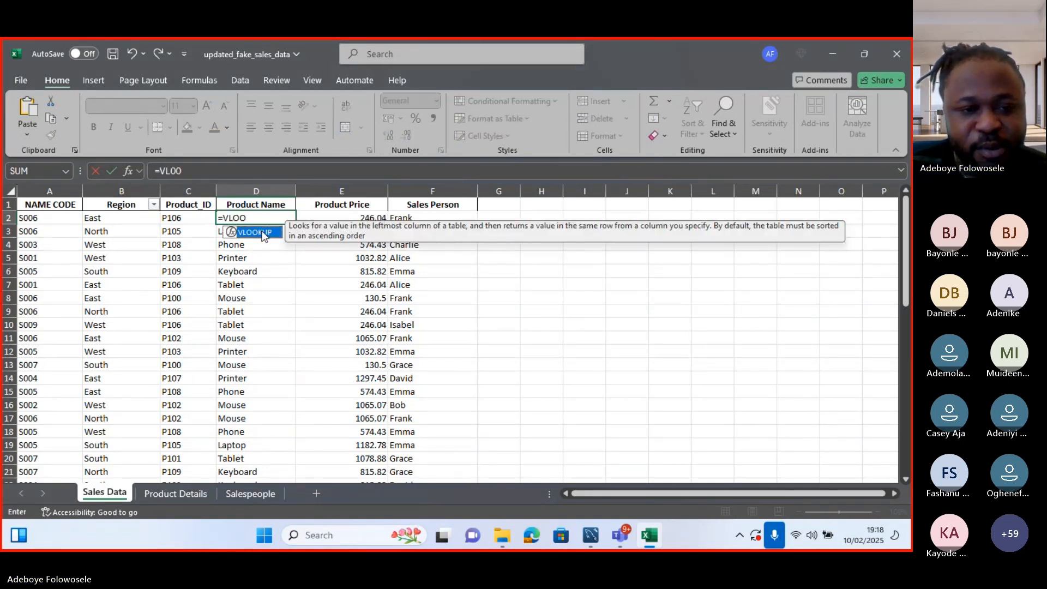
double_click(263, 233)
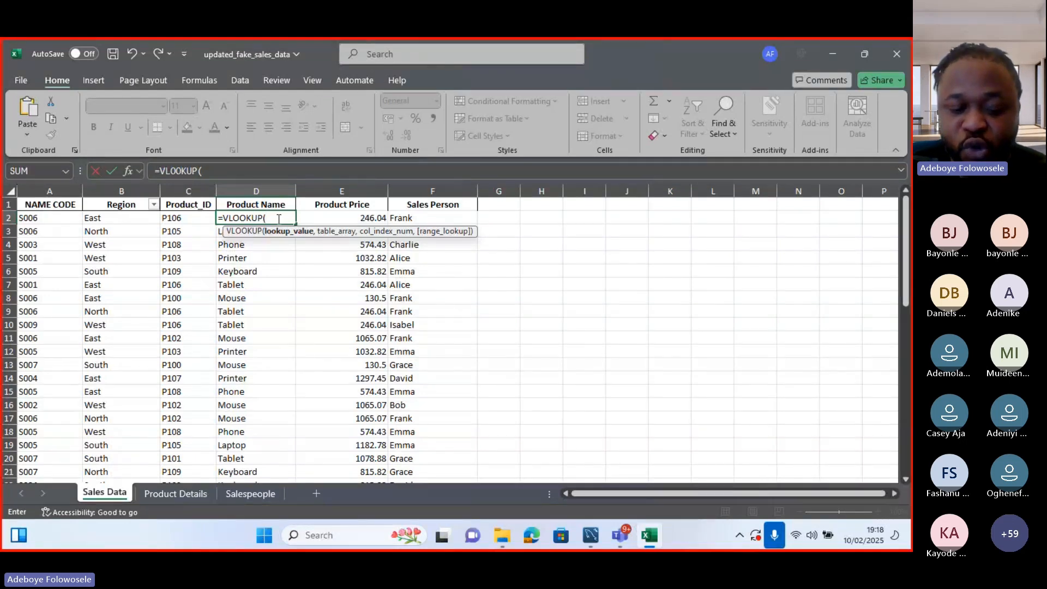
text(C2)
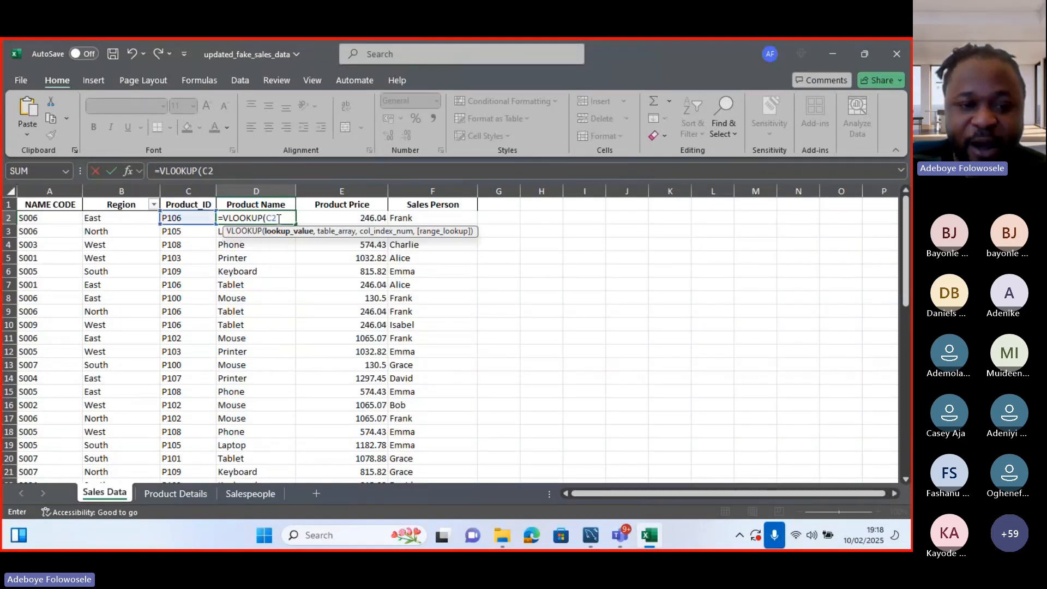
text(,)
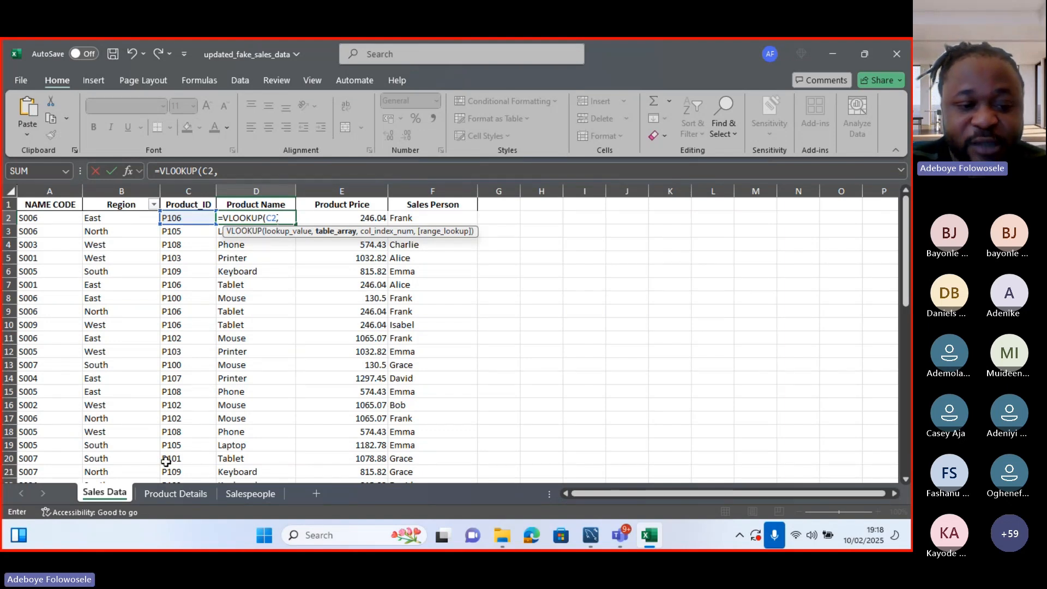
click(175, 494)
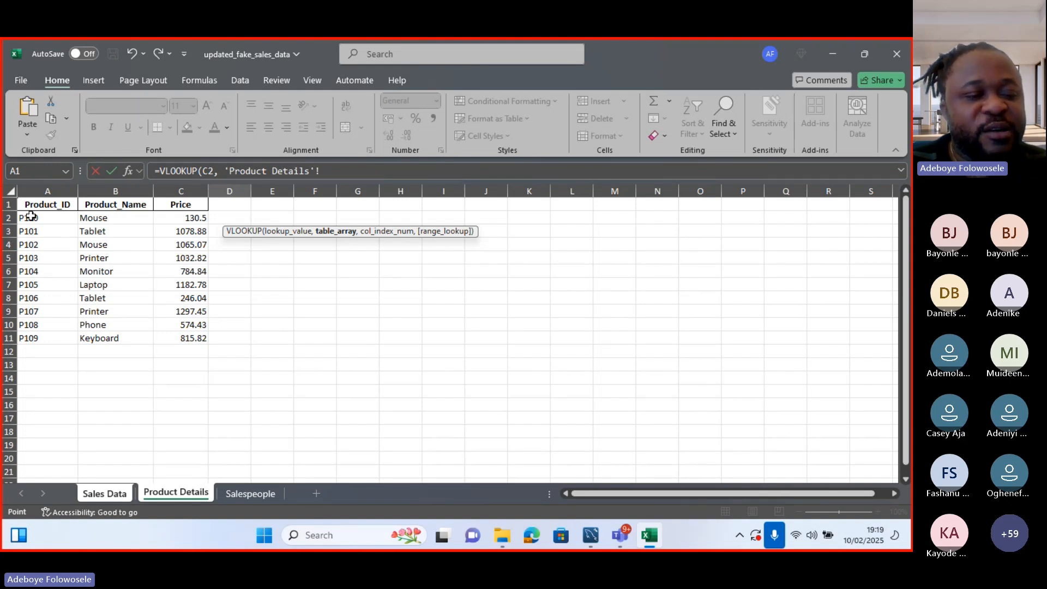
- Try to select Product Details A2:C11 as the table array and rewrite the range as whole columns A:C
drag(31, 216, 181, 338)
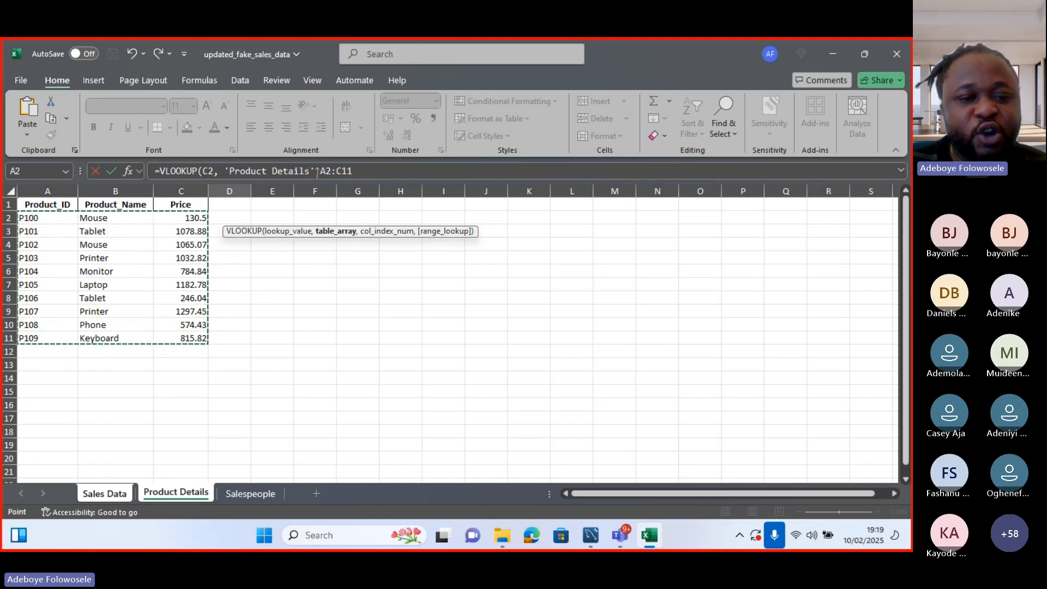
click(317, 172)
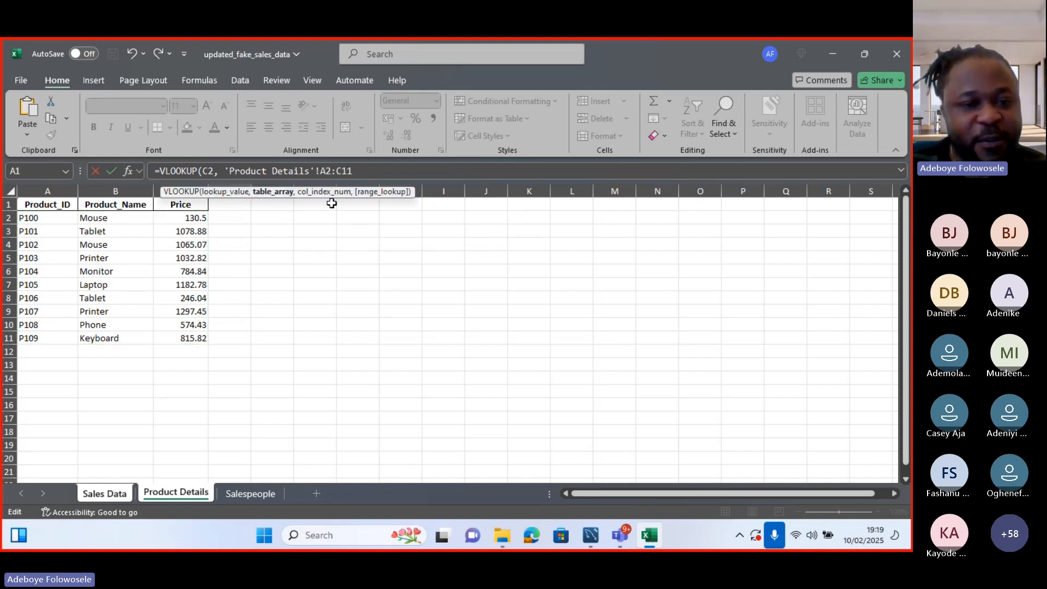
key(BackSpace)
key(BackSpace)
key(BackSpace)
key(BackSpace)
key(BackSpace)
text(:C1)
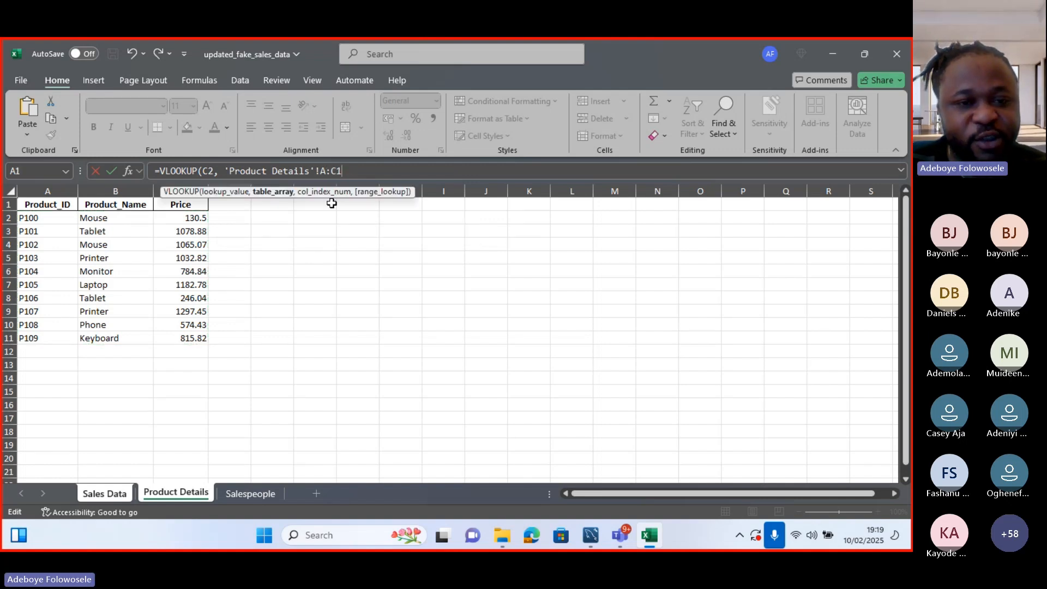
key(BackSpace)
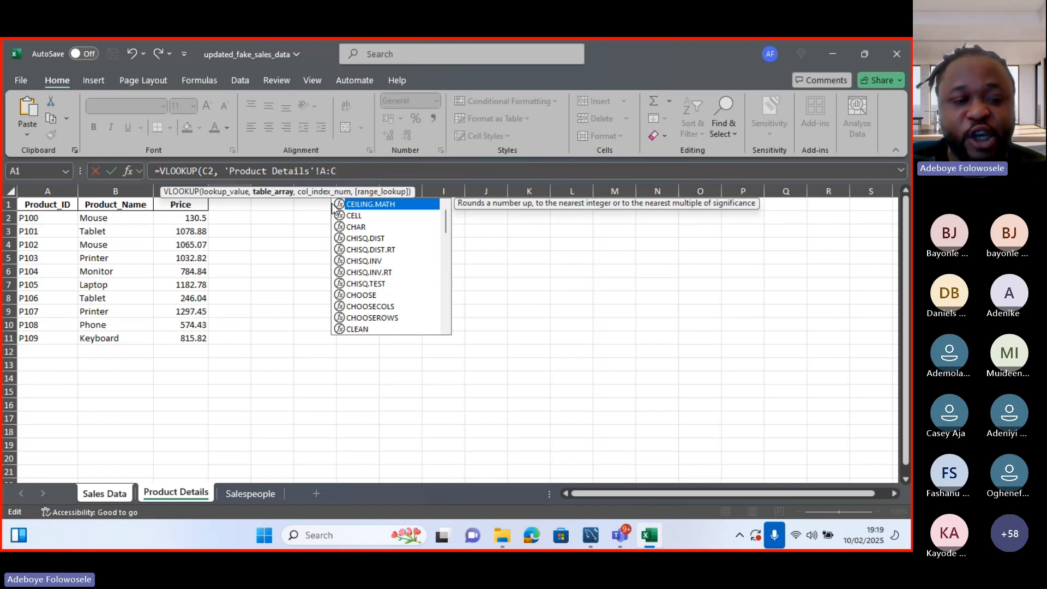
key(BackSpace)
key(BackSpace)
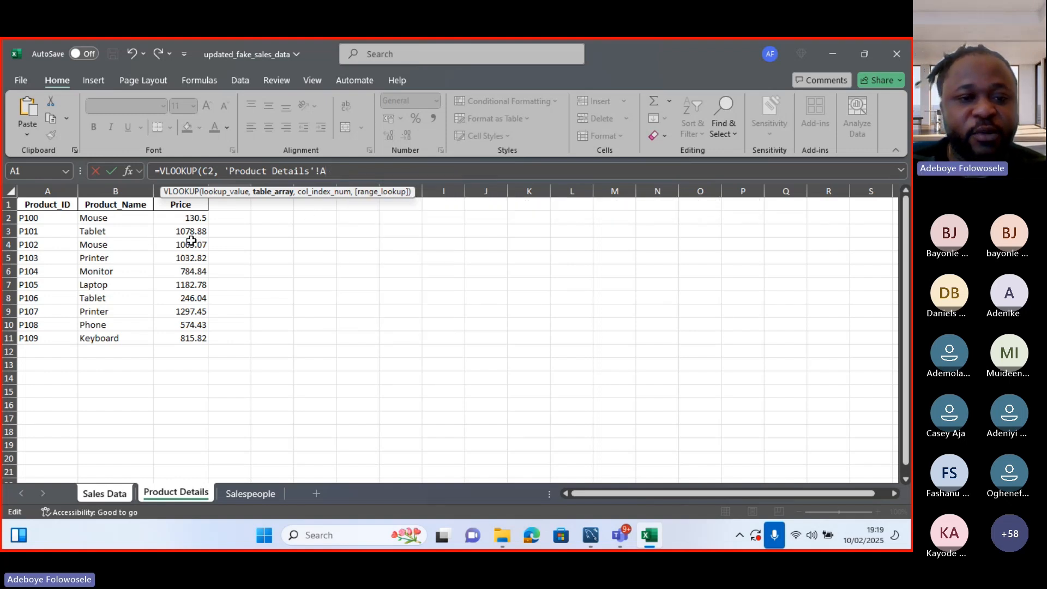
key(BackSpace)
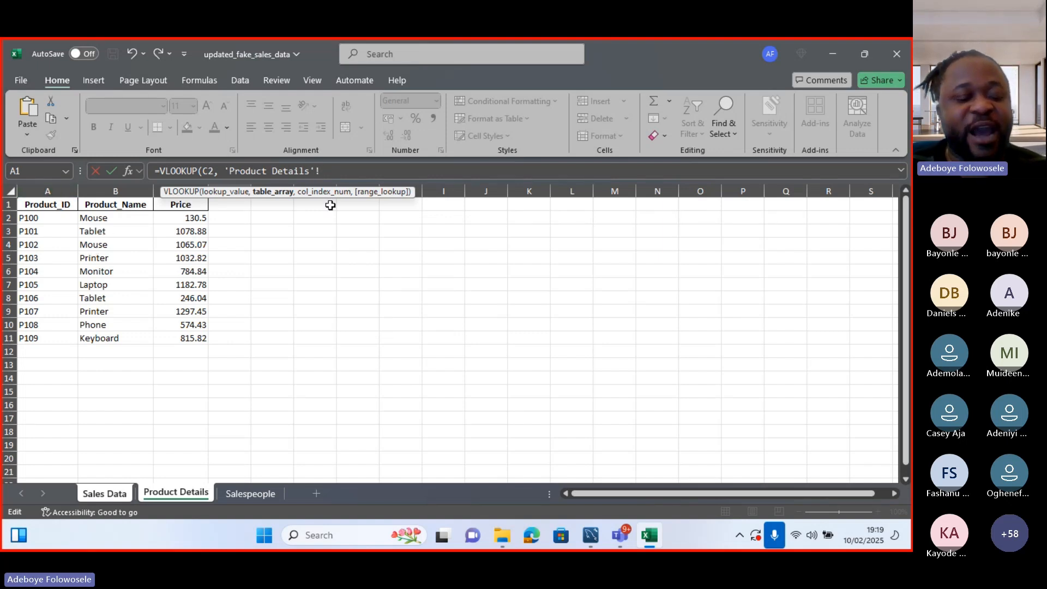
text(A:)
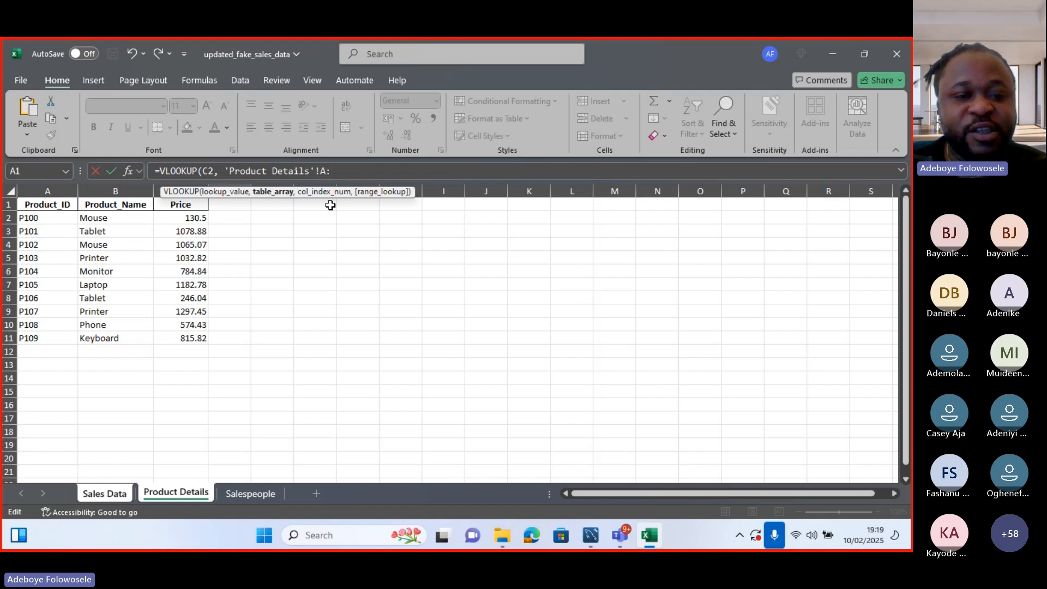
text(C)
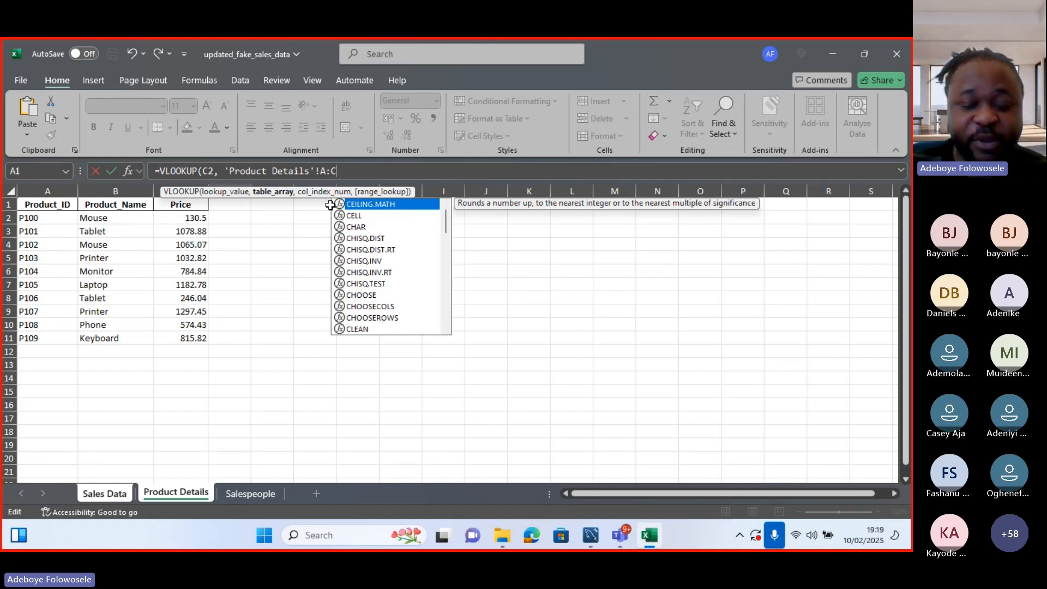
- Try to retype the table array's column range as A;C, then strip it back to A
key(BackSpace)
key(BackSpace)
key(BackSpace)
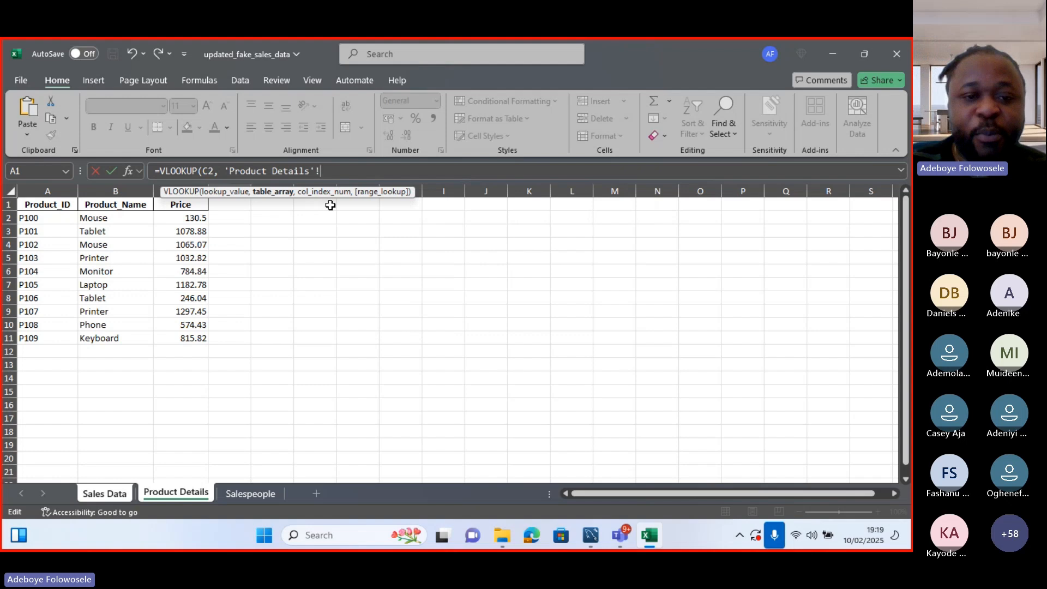
text(a;)
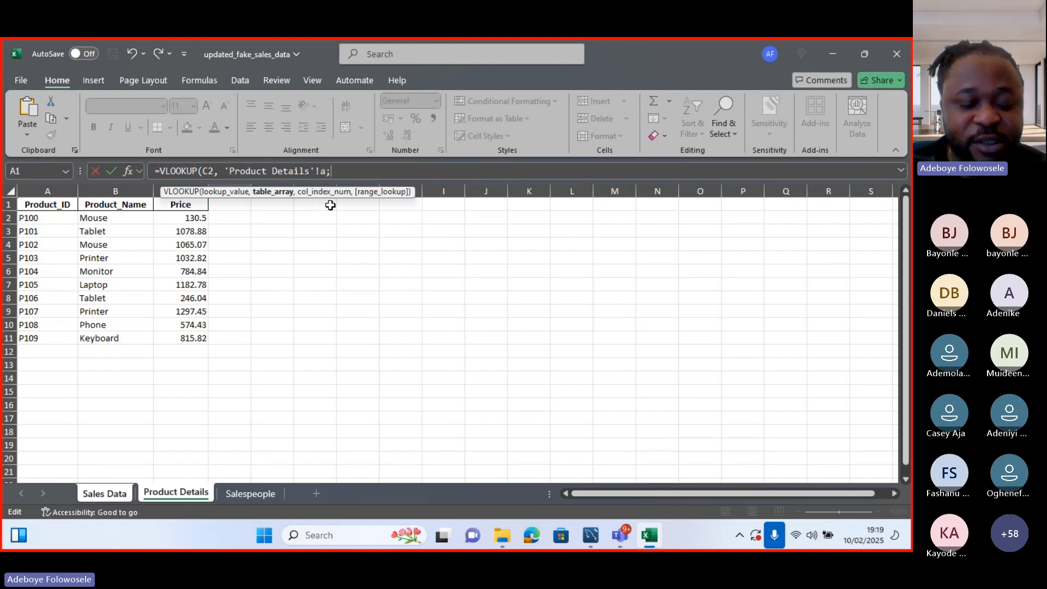
text(C)
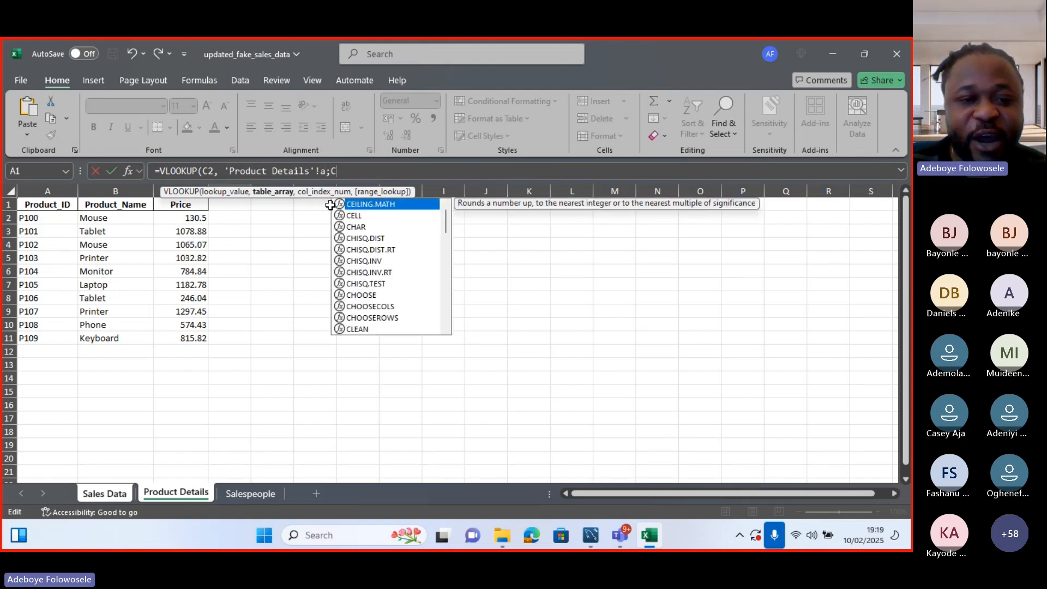
key(BackSpace)
key(BackSpace)
key(BackSpace)
text(A;C)
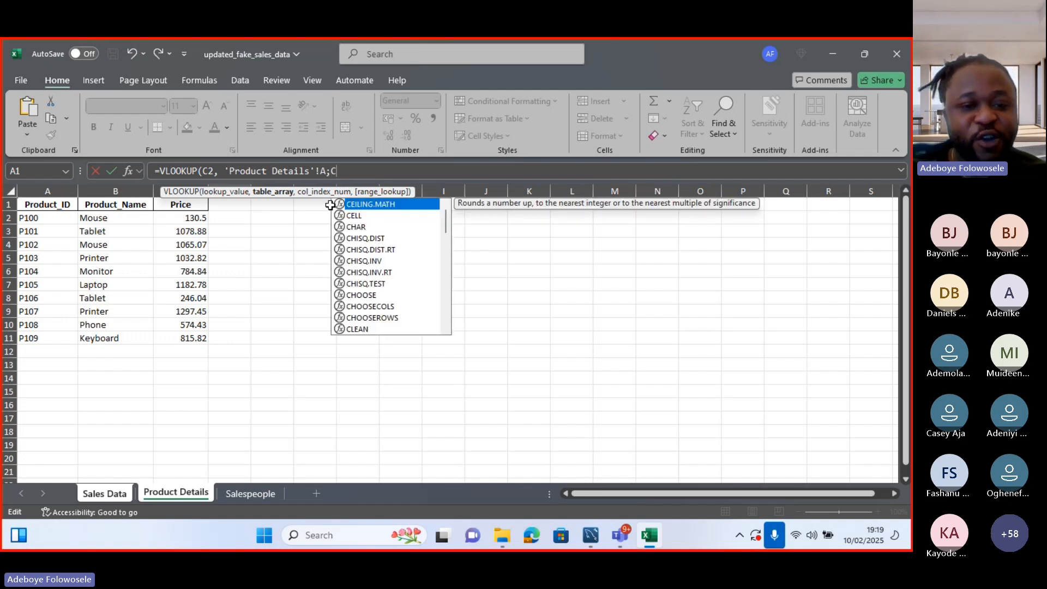
key(BackSpace)
key(BackSpace)
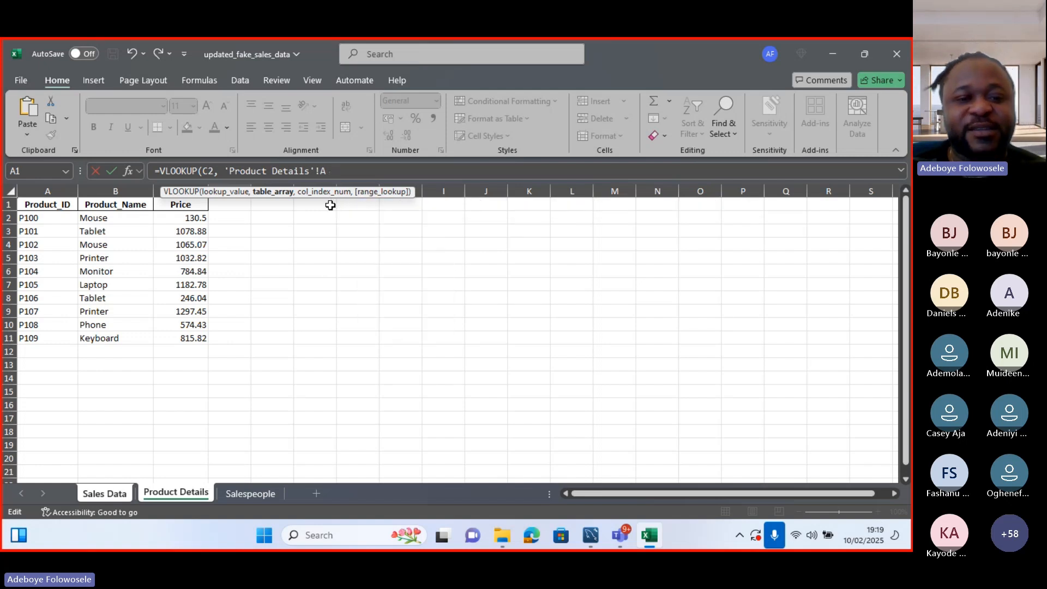
- Try to reselect A2:C11 as the table array, shorten it to A2:C, and enter the formula
click(36, 221)
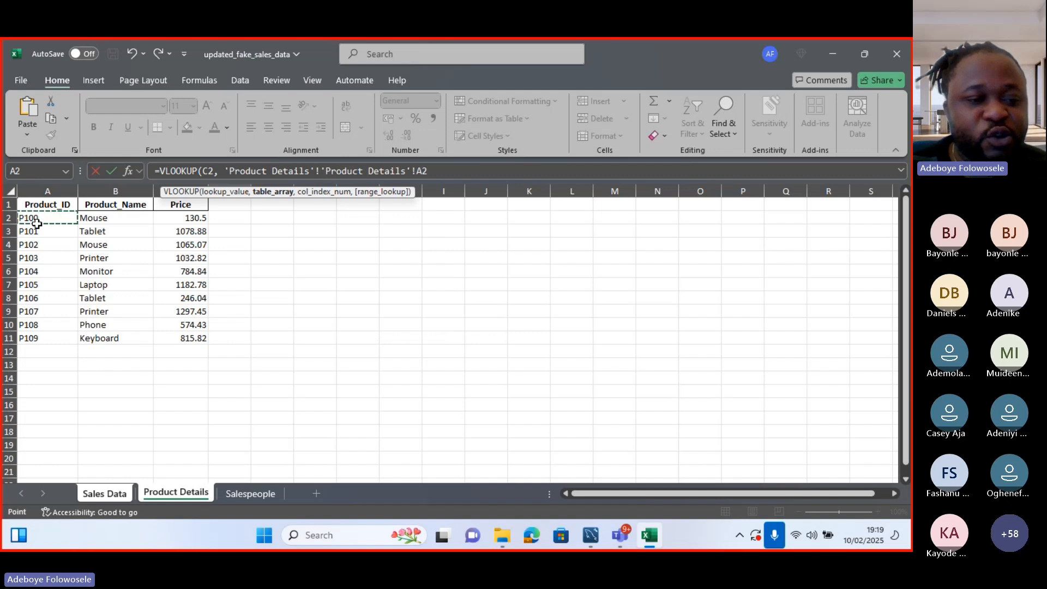
drag(36, 221, 176, 336)
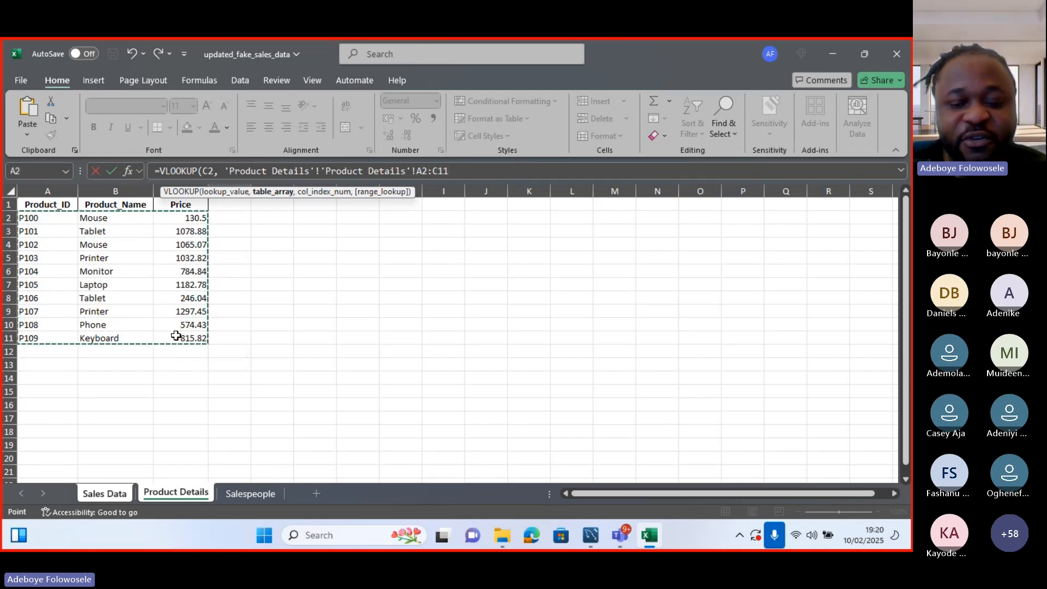
key(BackSpace)
key(BackSpace)
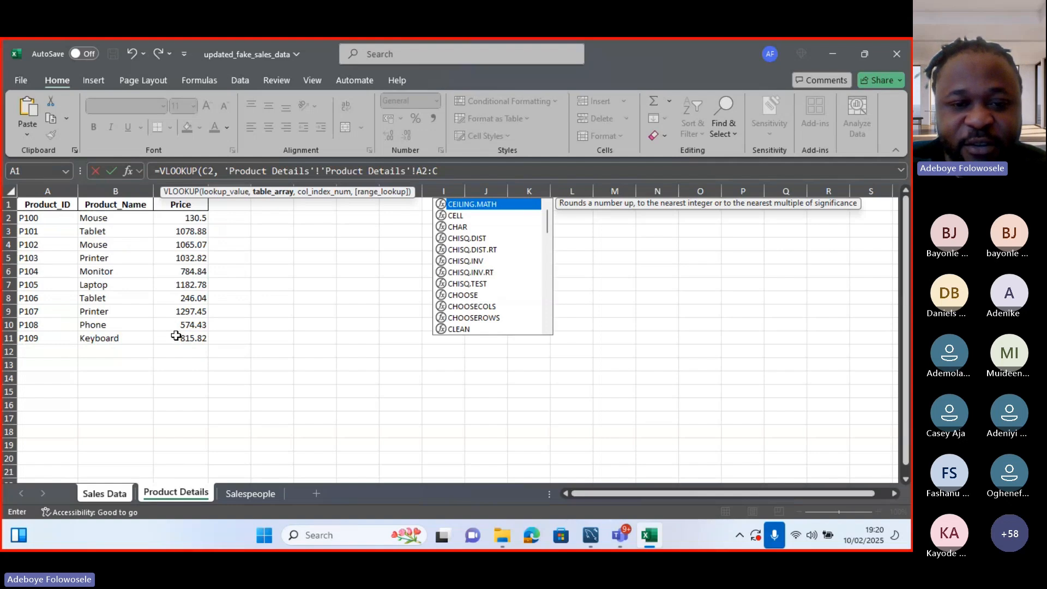
key(Return)
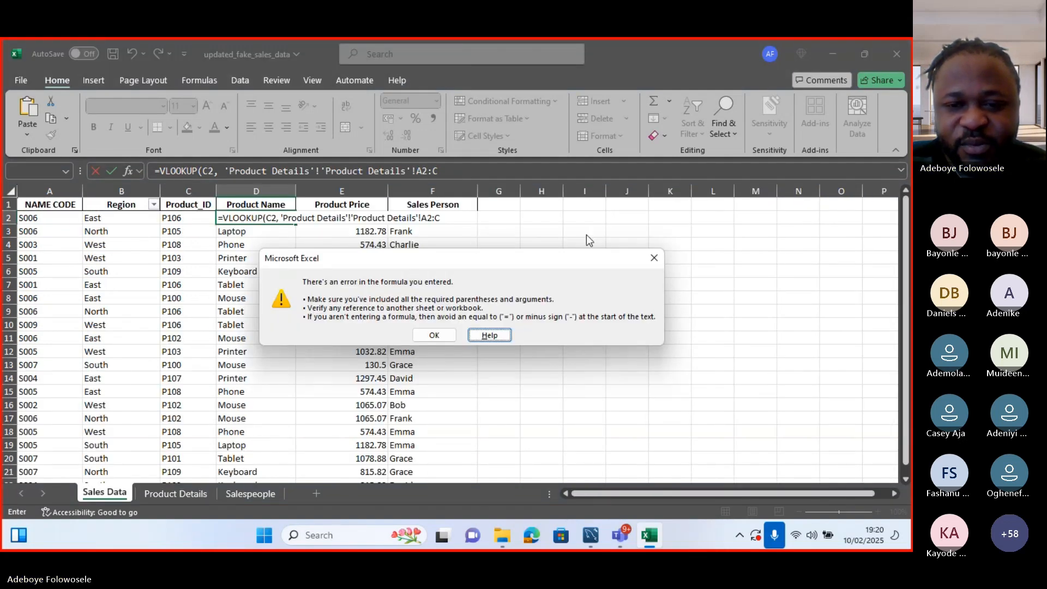
click(653, 257)
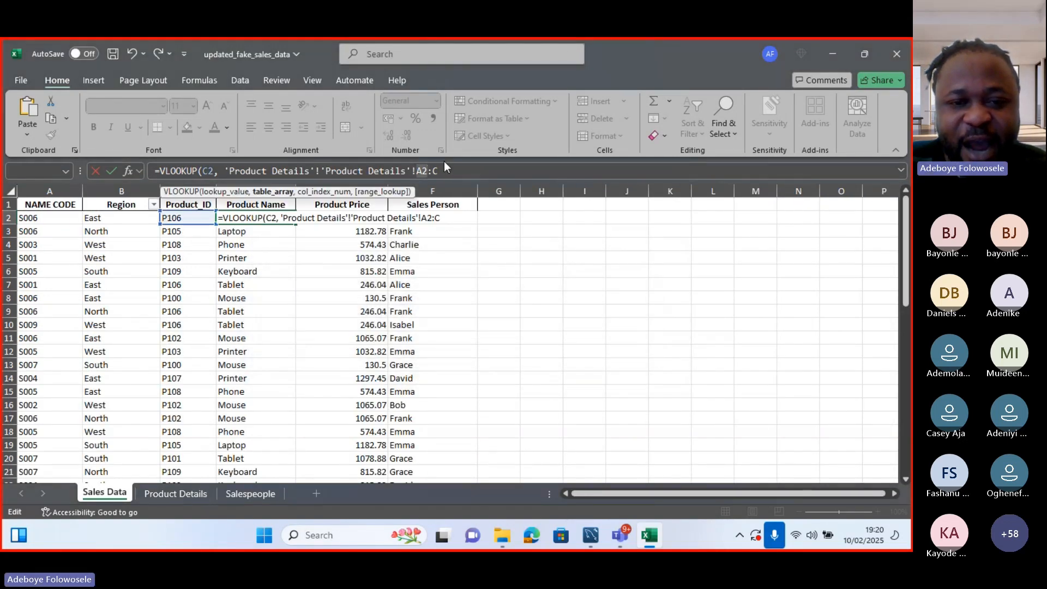
- Remove the cell range and the duplicated Product Details sheet reference from the D2 formula
key(BackSpace)
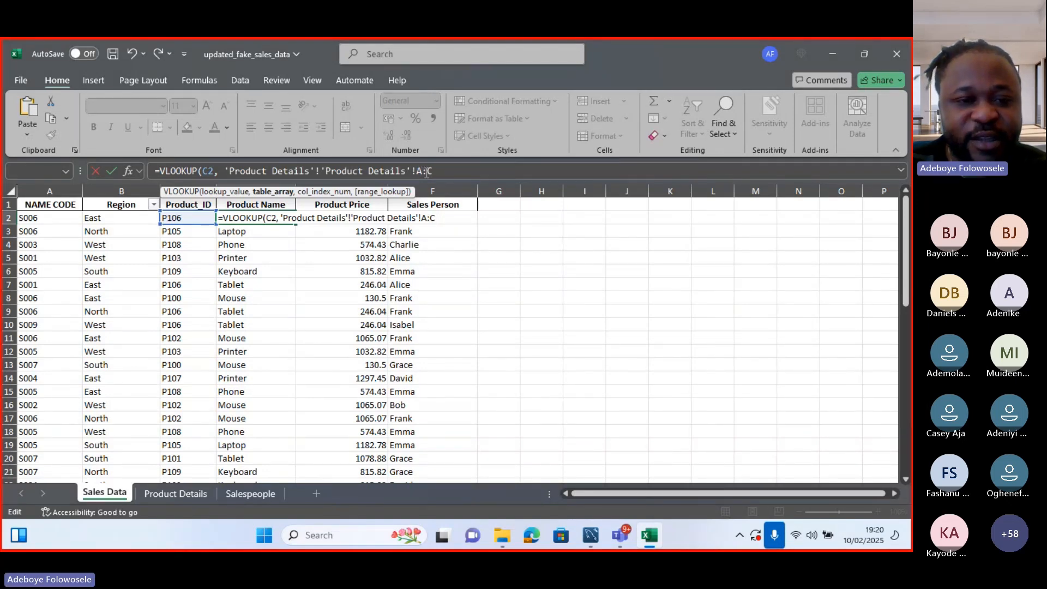
key(BackSpace)
key(BackSpace)
key(BackSpace)
key(BackSpace)
key(BackSpace)
key(BackSpace)
key(BackSpace)
key(BackSpace)
key(BackSpace)
key(BackSpace)
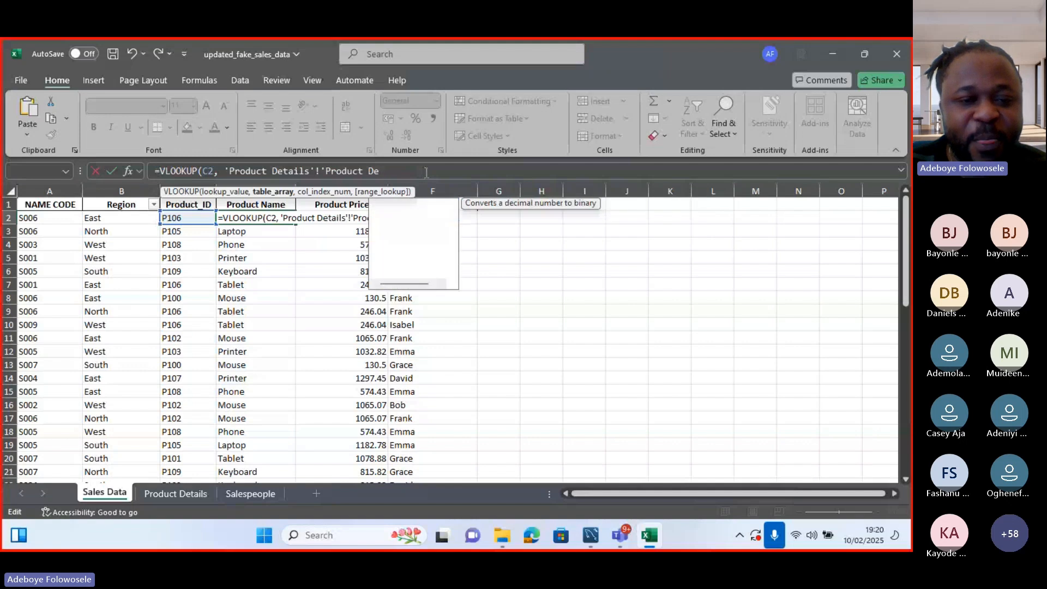
key(BackSpace)
key(BackSpace)
key(BackSpace)
key(BackSpace)
key(BackSpace)
key(BackSpace)
key(BackSpace)
key(BackSpace)
key(BackSpace)
key(BackSpace)
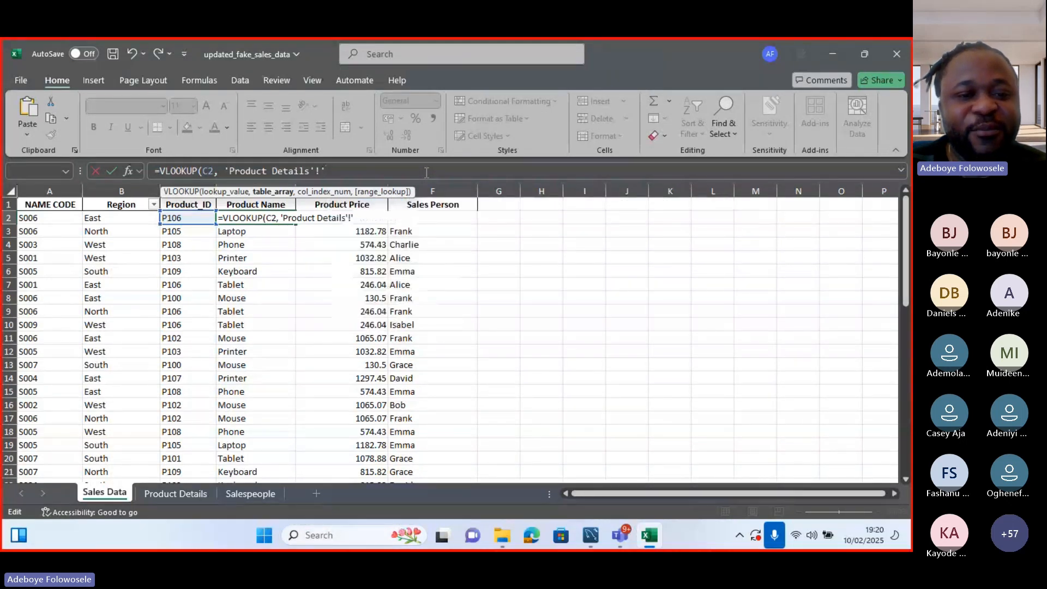
- Return to the Product Details sheet and delete the repeated sheet reference from the formula
click(179, 494)
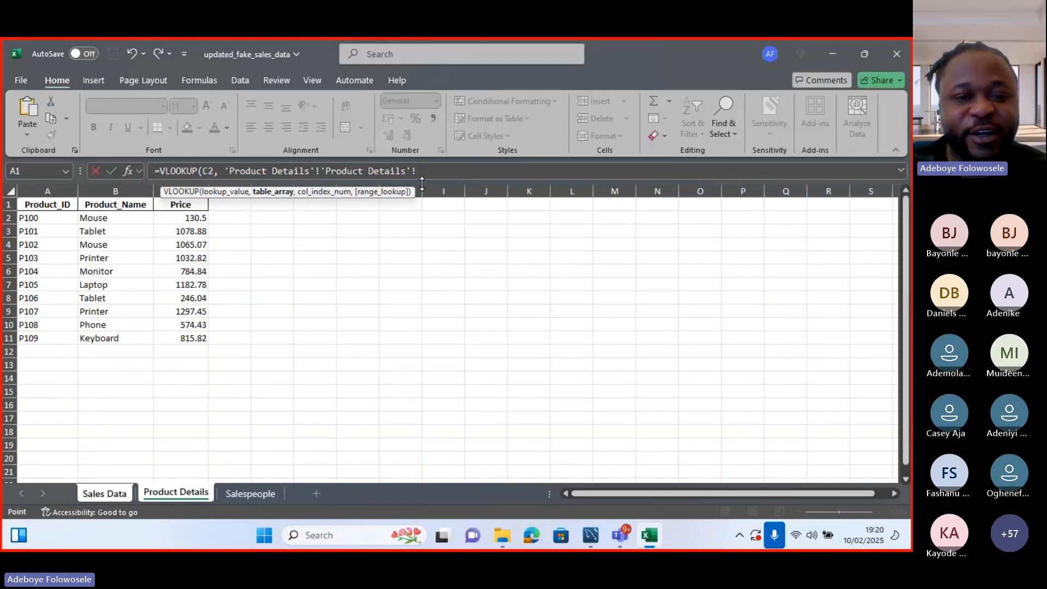
key(BackSpace)
key(BackSpace)
key(BackSpace)
key(BackSpace)
key(BackSpace)
key(BackSpace)
key(BackSpace)
key(BackSpace)
key(BackSpace)
key(BackSpace)
key(BackSpace)
key(BackSpace)
key(BackSpace)
key(BackSpace)
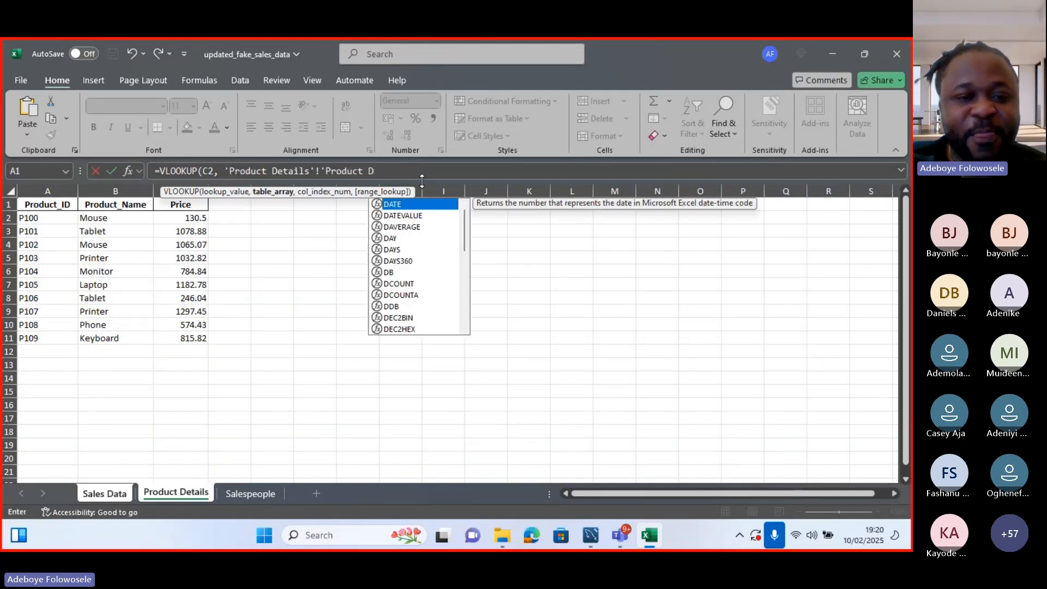
key(BackSpace)
key(BackSpace)
key(BackSpace)
key(BackSpace)
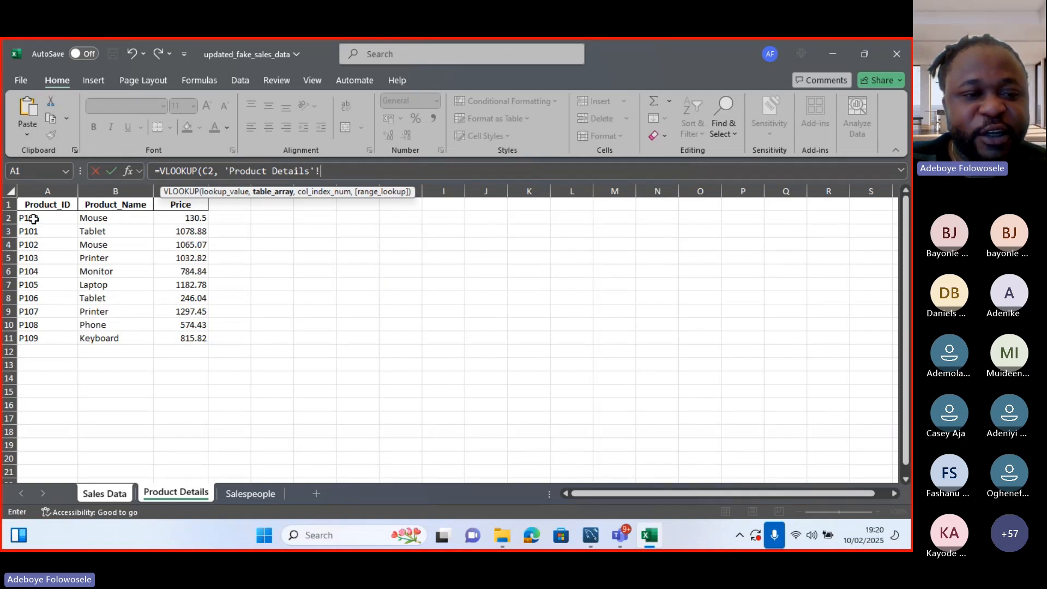
- Select Product Details A2:C10 as the table array and delete the extra sheet reference in front of it
drag(33, 219, 166, 330)
click(322, 171)
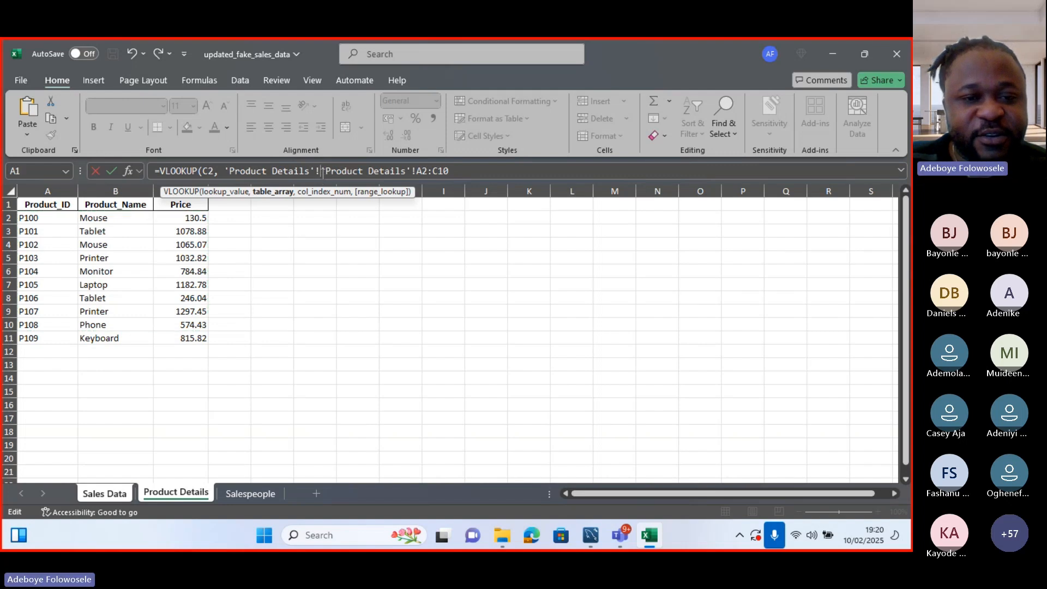
key(BackSpace)
key(BackSpace)
key(BackSpace)
key(BackSpace)
key(BackSpace)
key(BackSpace)
key(BackSpace)
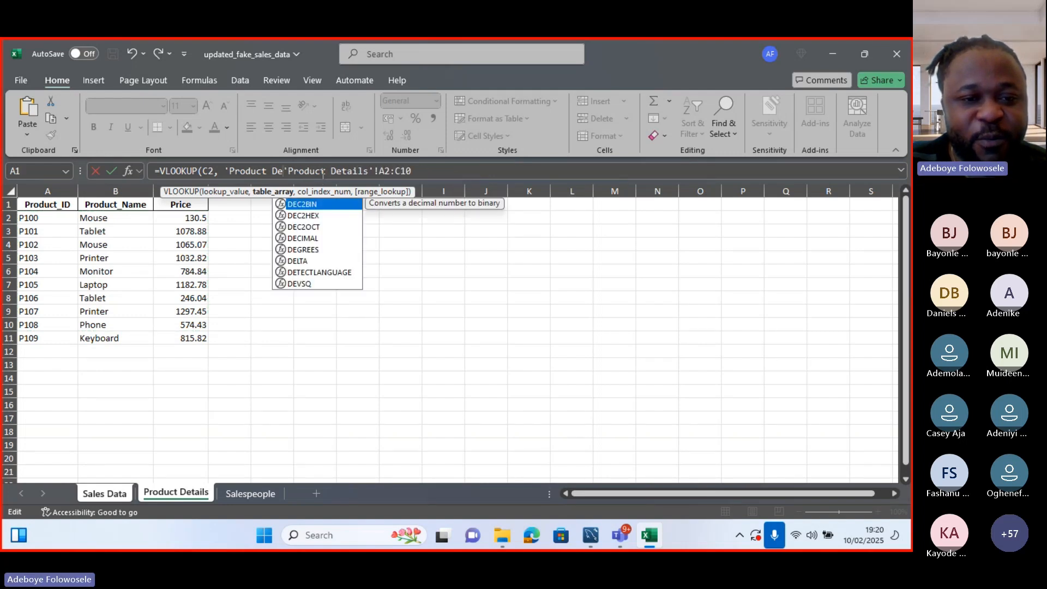
key(BackSpace)
key(BackSpace)
key(BackSpace)
key(BackSpace)
key(BackSpace)
key(BackSpace)
key(BackSpace)
key(BackSpace)
key(BackSpace)
key(BackSpace)
key(BackSpace)
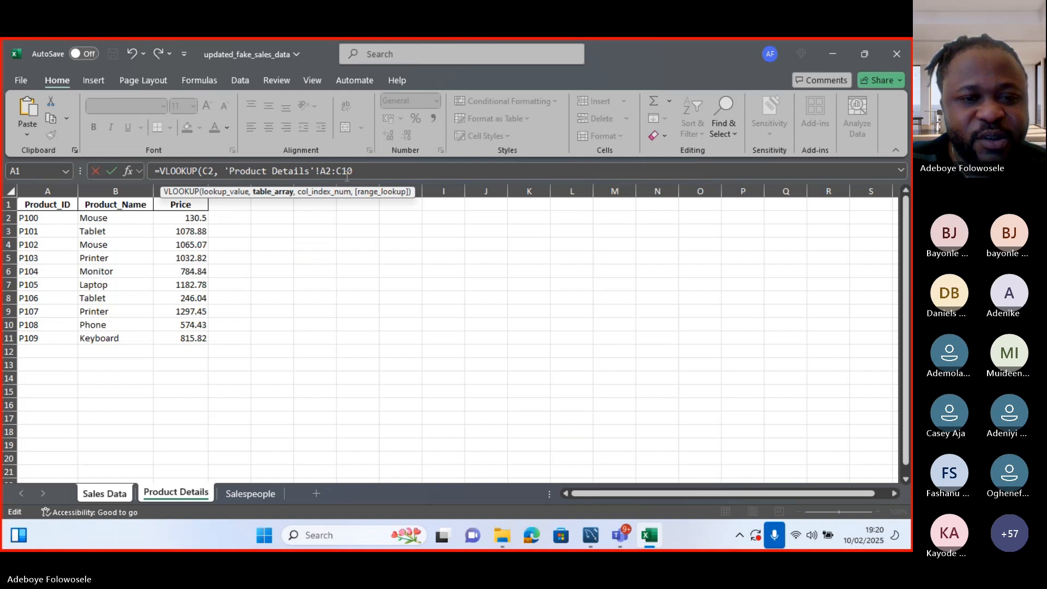
- Change the D2 formula's table array to the whole columns A:C of Product Details
click(330, 171)
key(BackSpace)
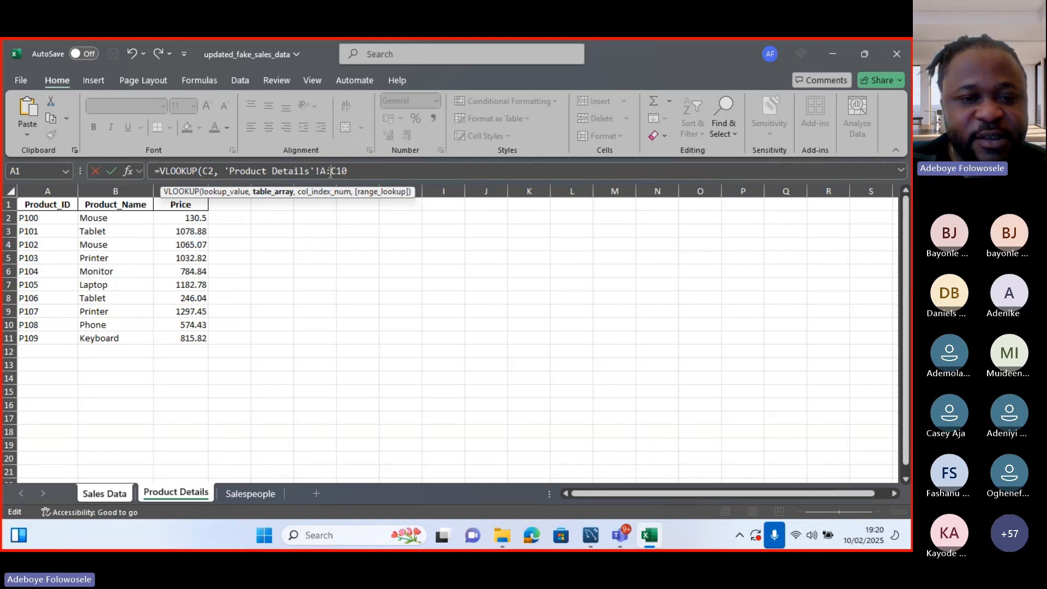
key(BackSpace)
key(BackSpace)
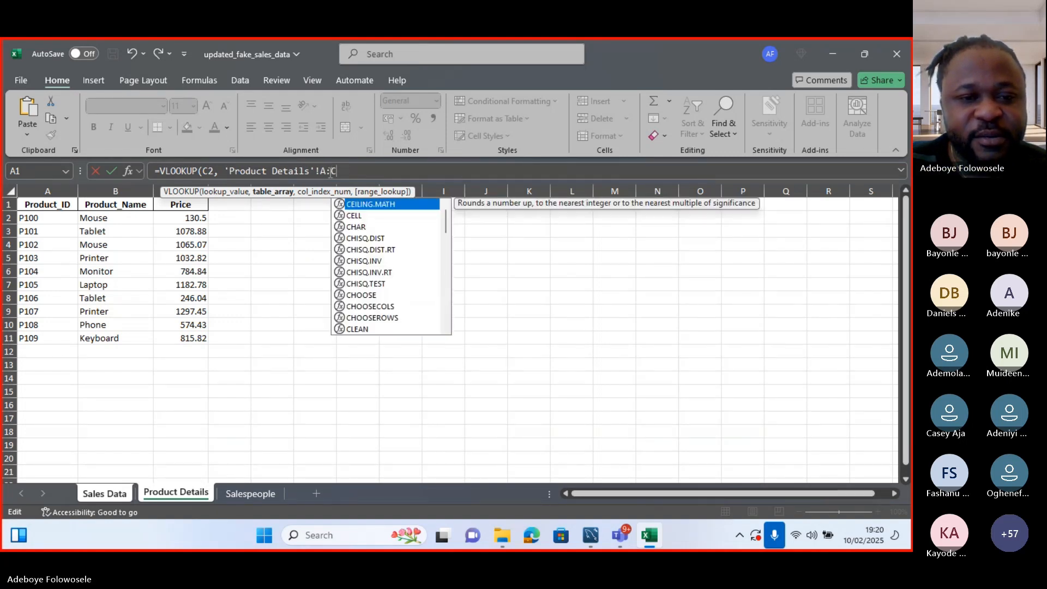
text(,)
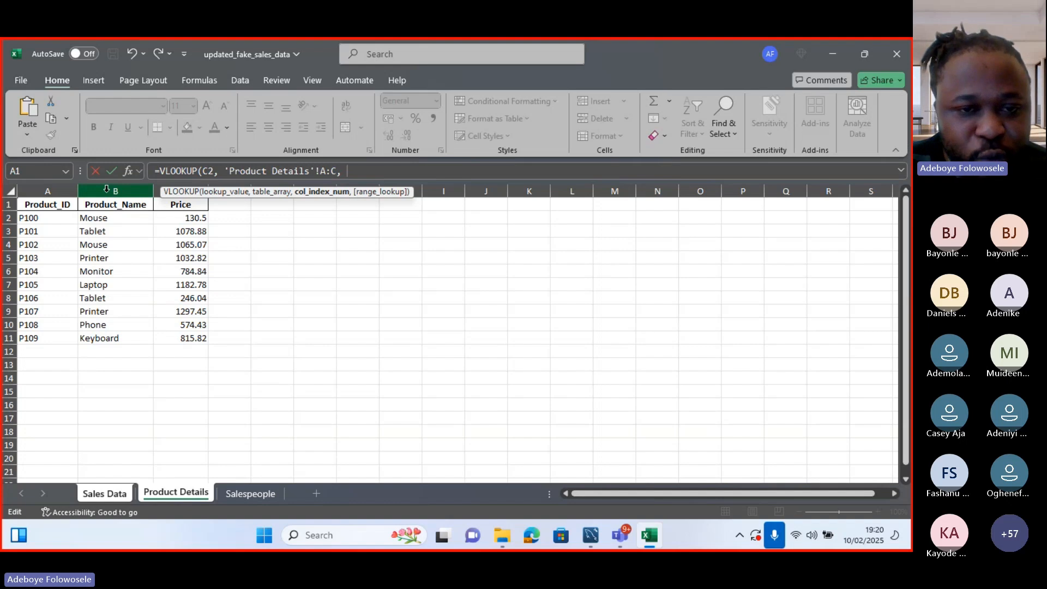
- Complete the D2 VLOOKUP with column index 2 and FALSE for an exact match, and enter it
text(2)
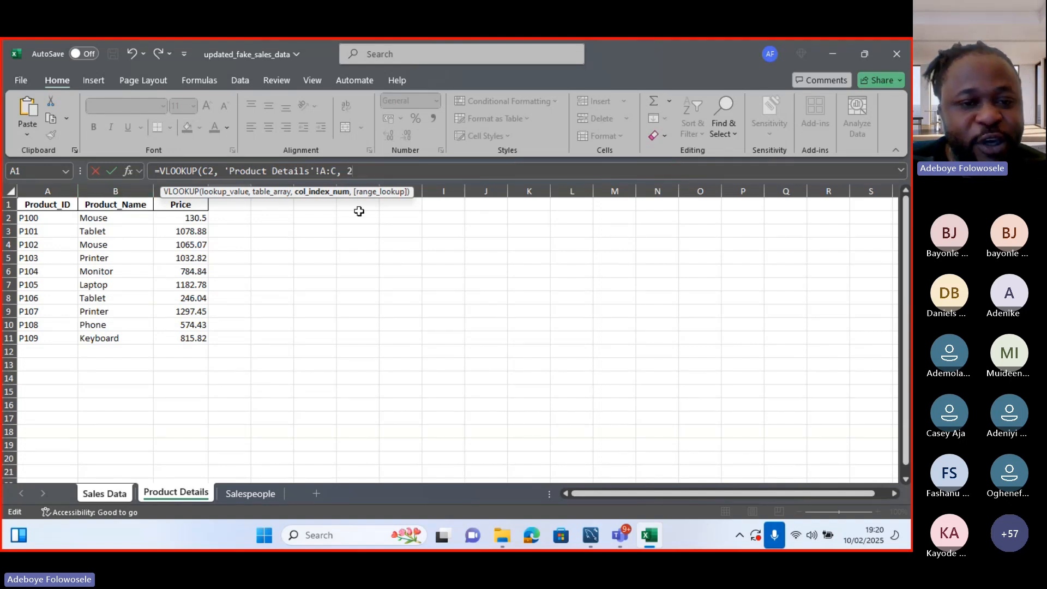
text(,)
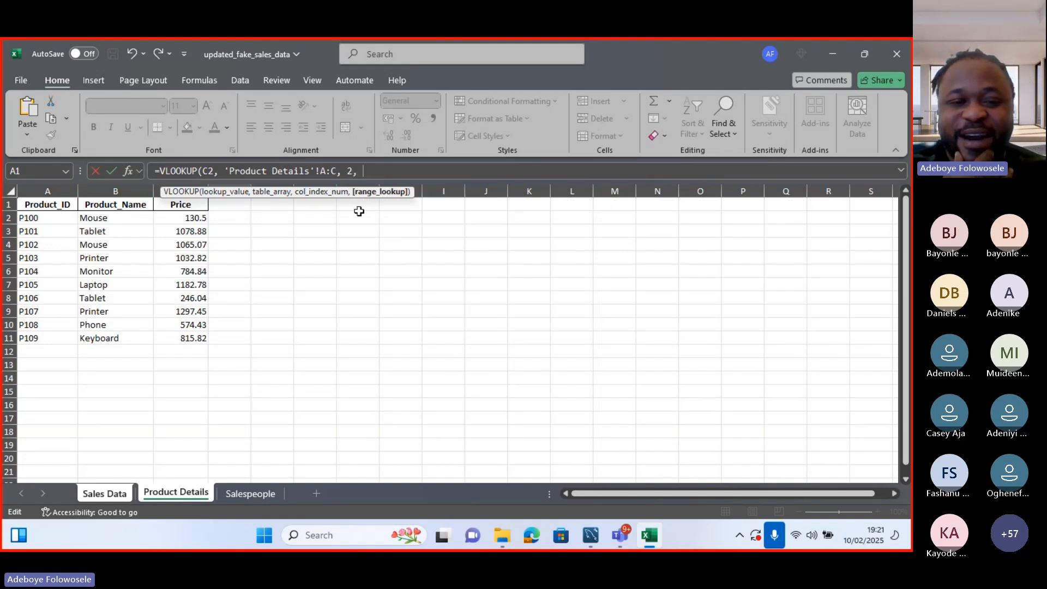
text( F)
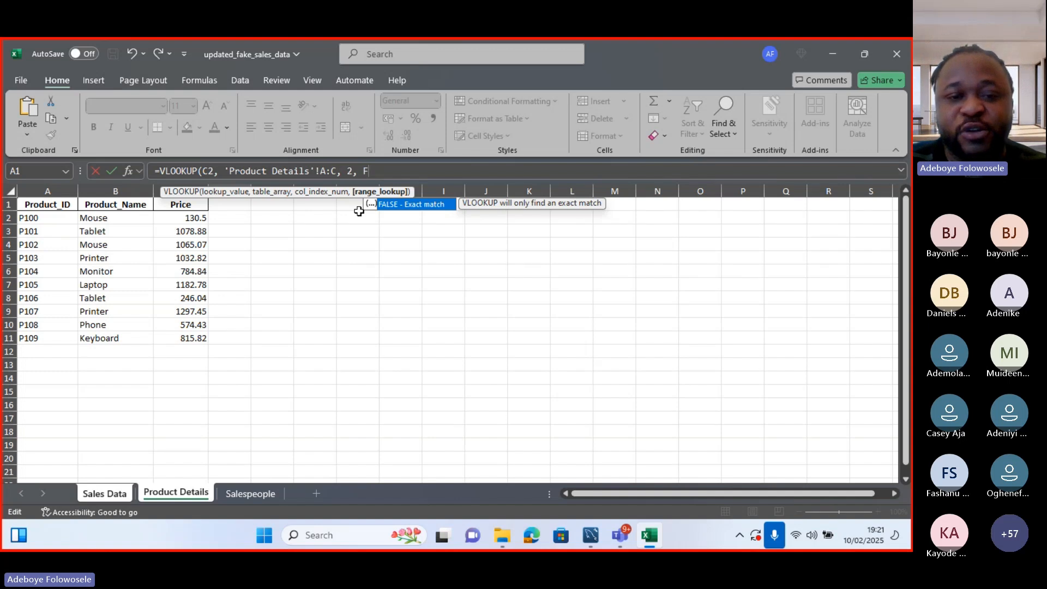
double_click(403, 206)
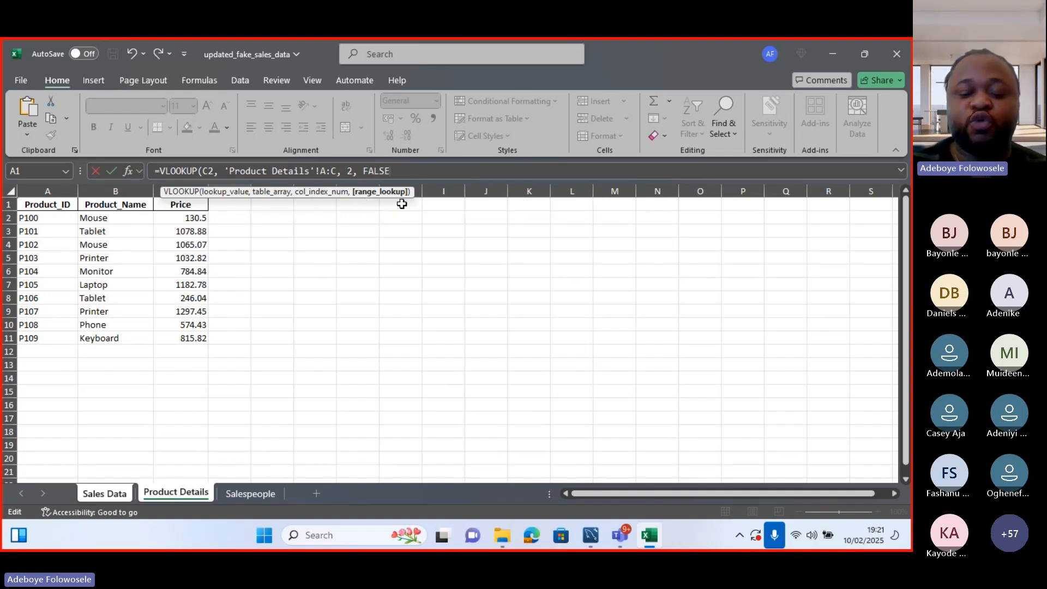
text())
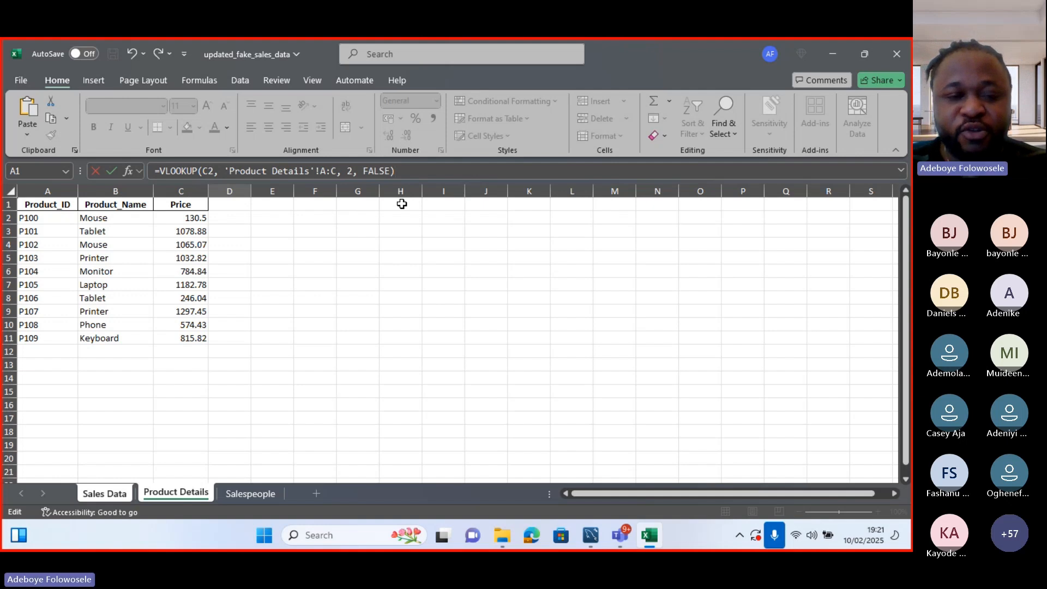
key(Return)
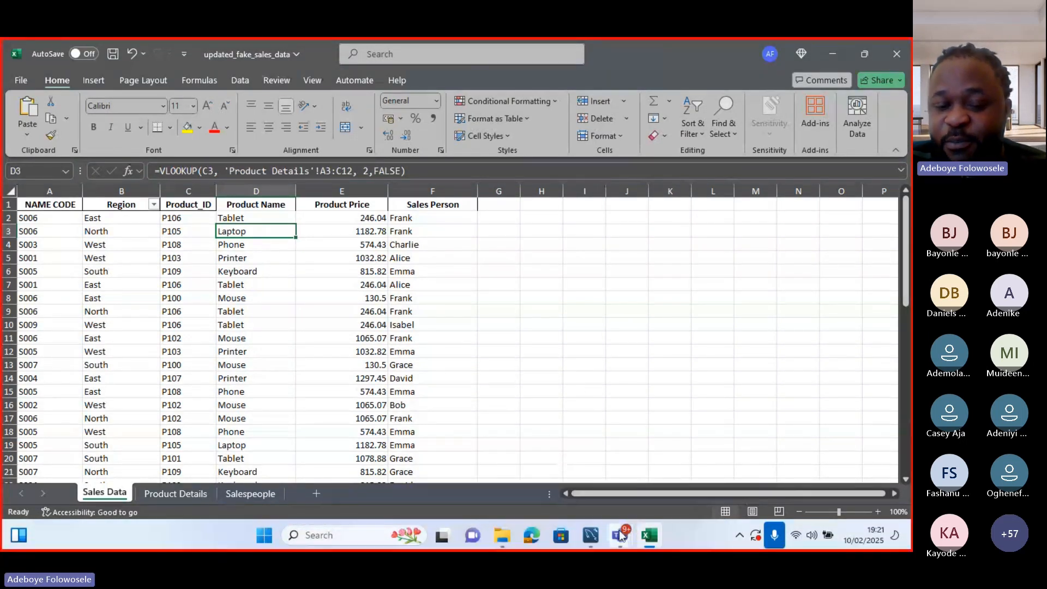
- Switch to the Teams meeting window, read the latest chat questions, and minimize it again
mouse_move(620, 540)
click(453, 472)
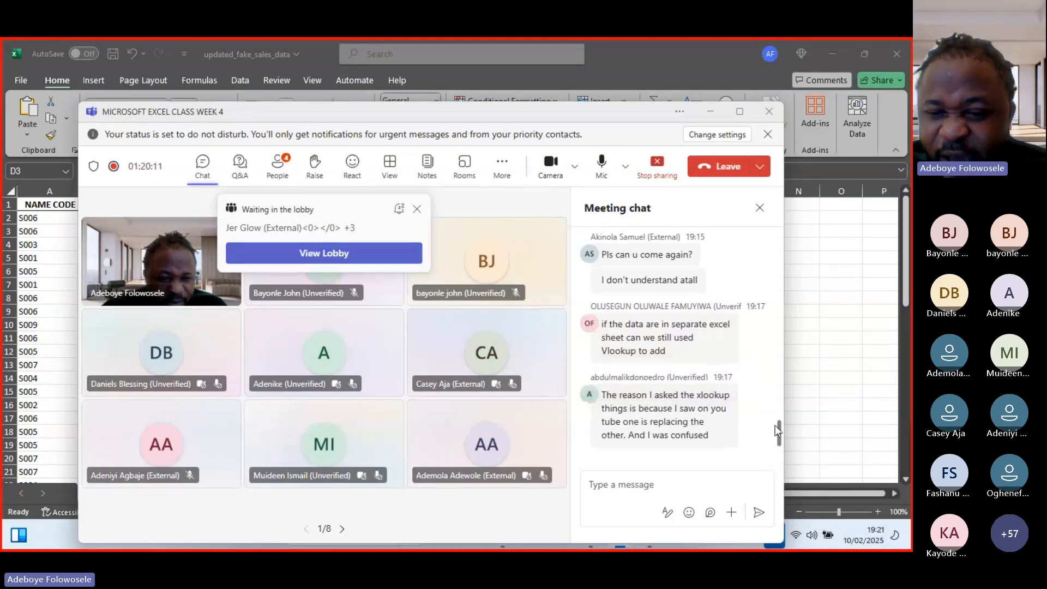
drag(780, 428, 780, 425)
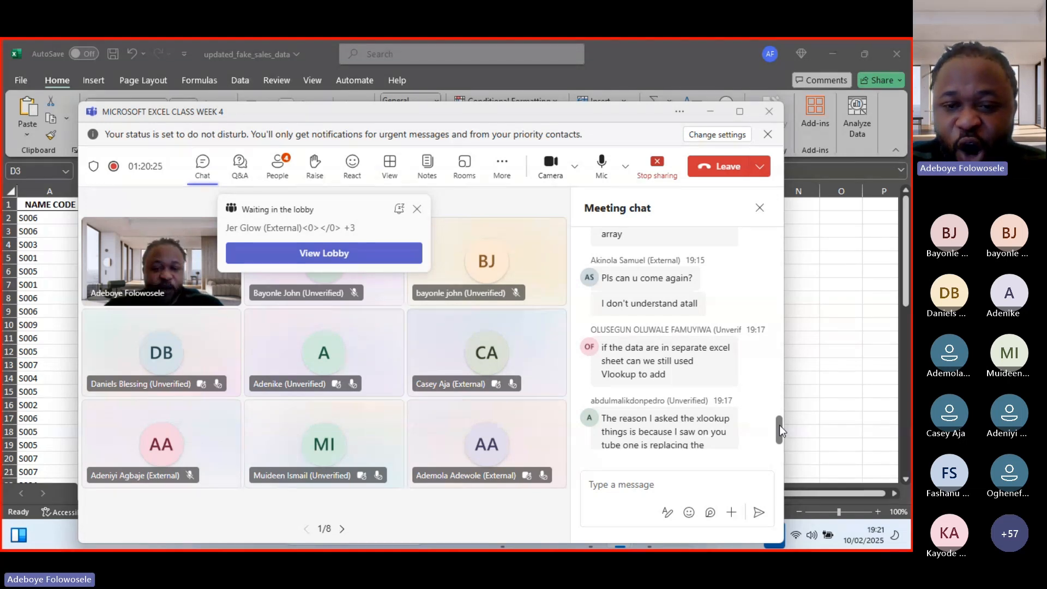
drag(780, 426, 780, 439)
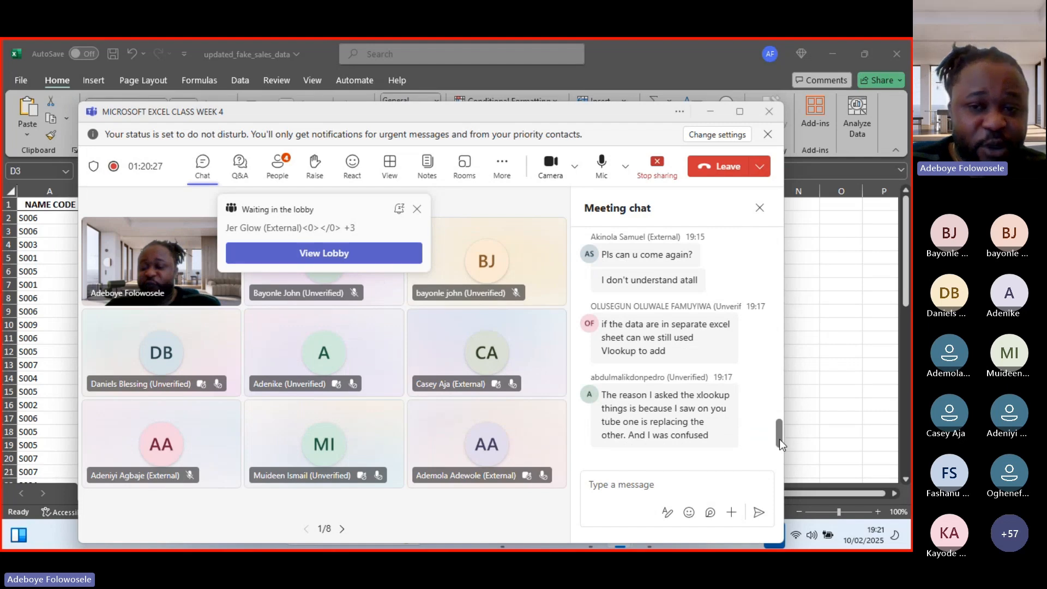
click(709, 116)
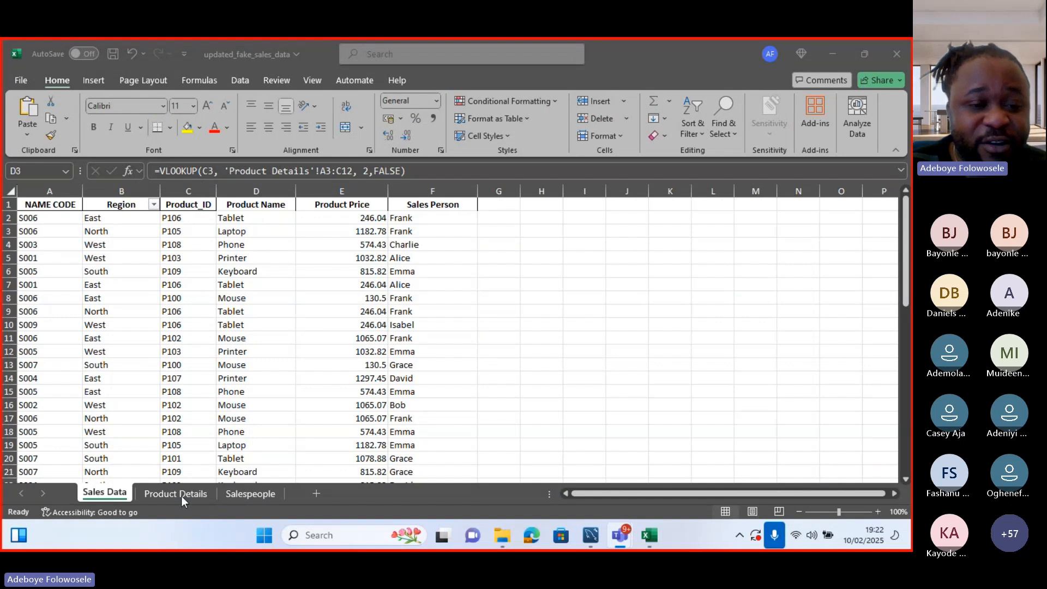
- Return to the Sales Data sheet and clear the VLOOKUP formula from D2
click(175, 496)
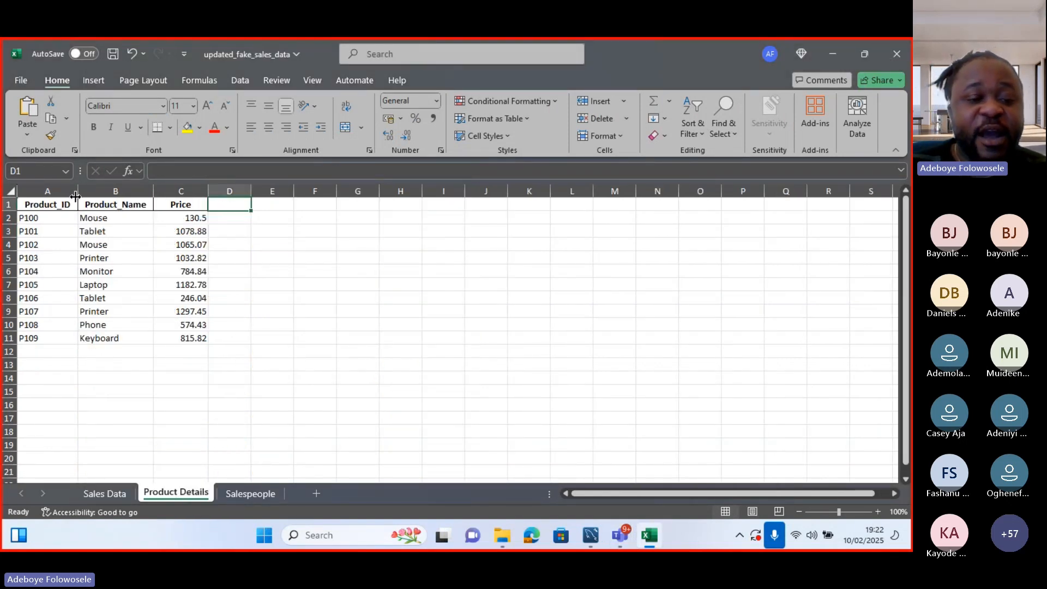
click(110, 497)
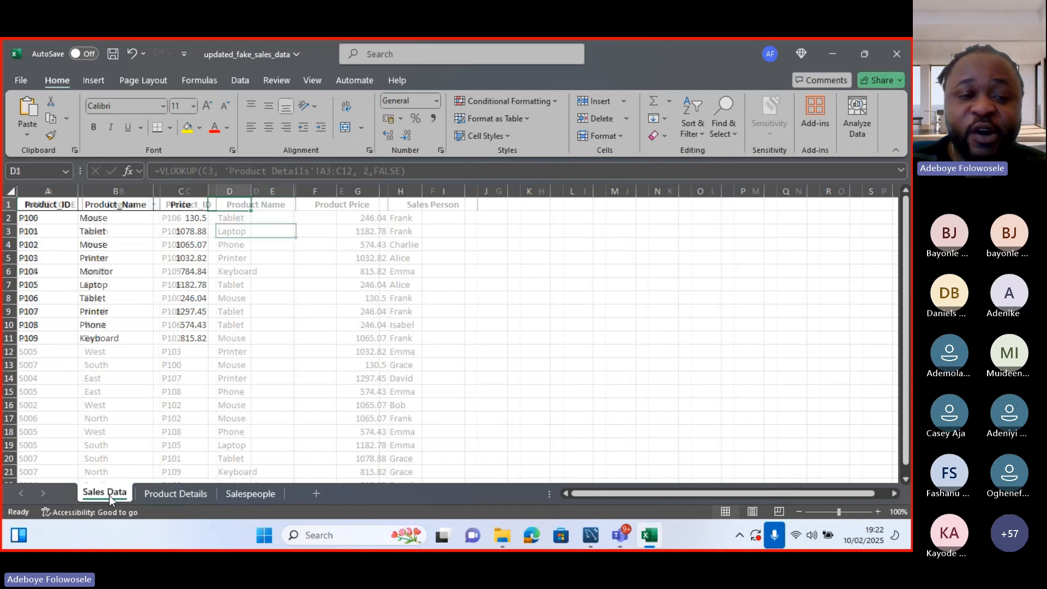
double_click(253, 217)
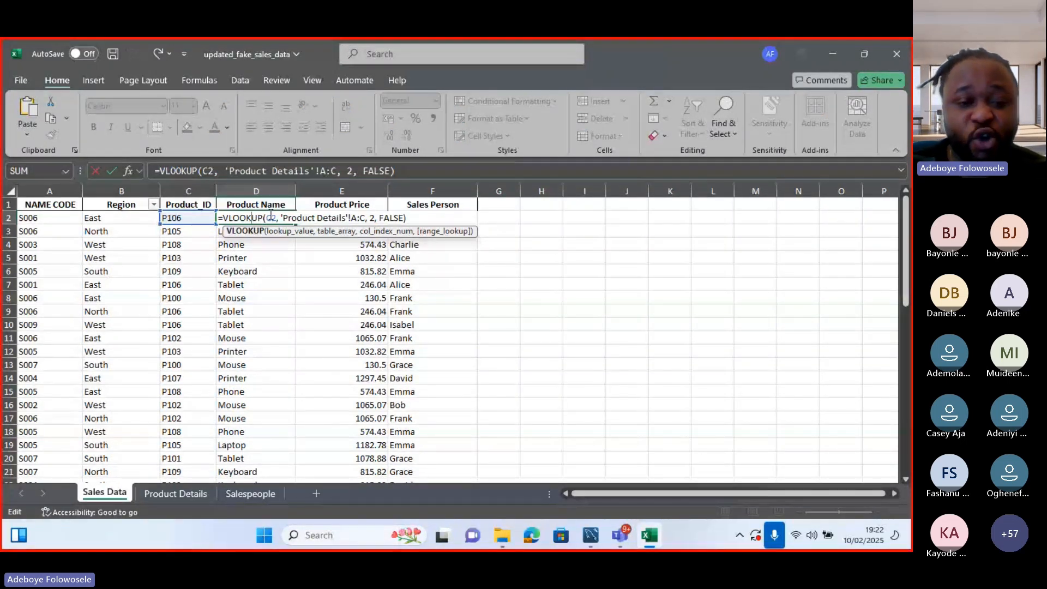
click(276, 223)
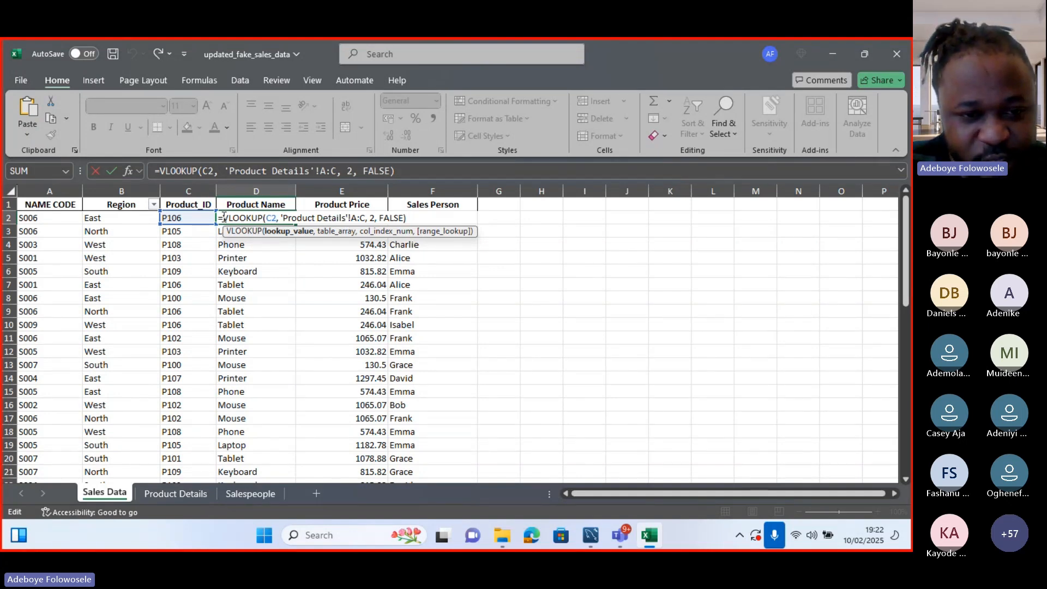
drag(224, 216, 408, 218)
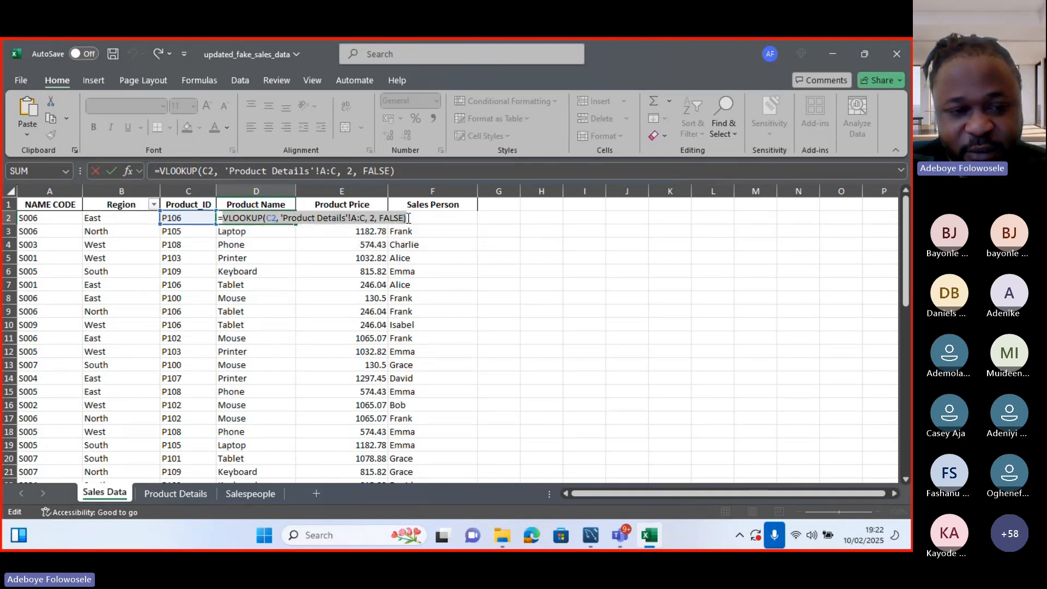
key(Delete)
key(Escape)
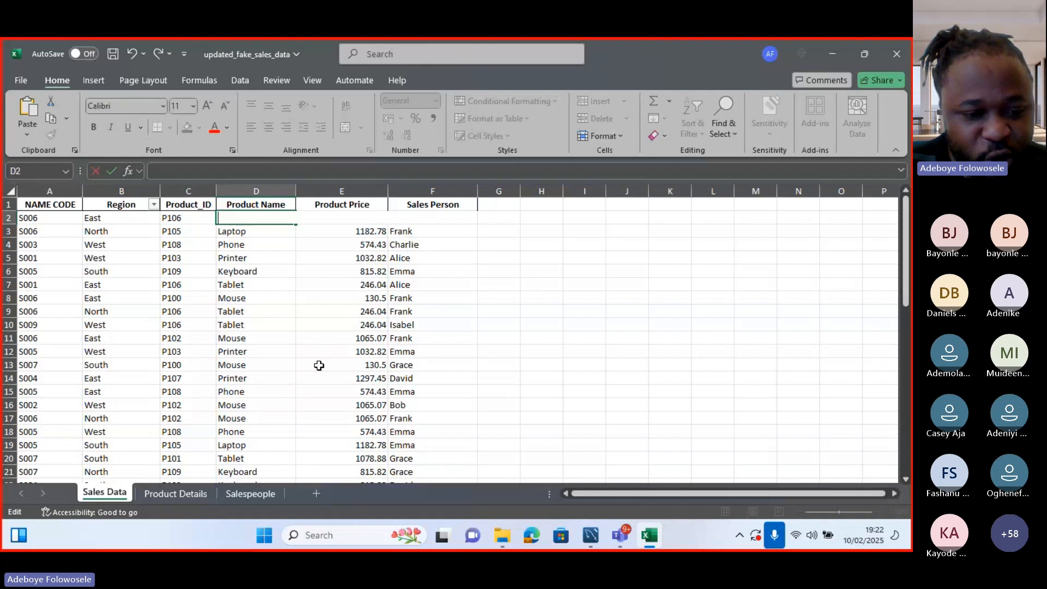
- Copy A1:C11 from Product Details into a new blank workbook starting at A1, and widen columns A and B
click(170, 494)
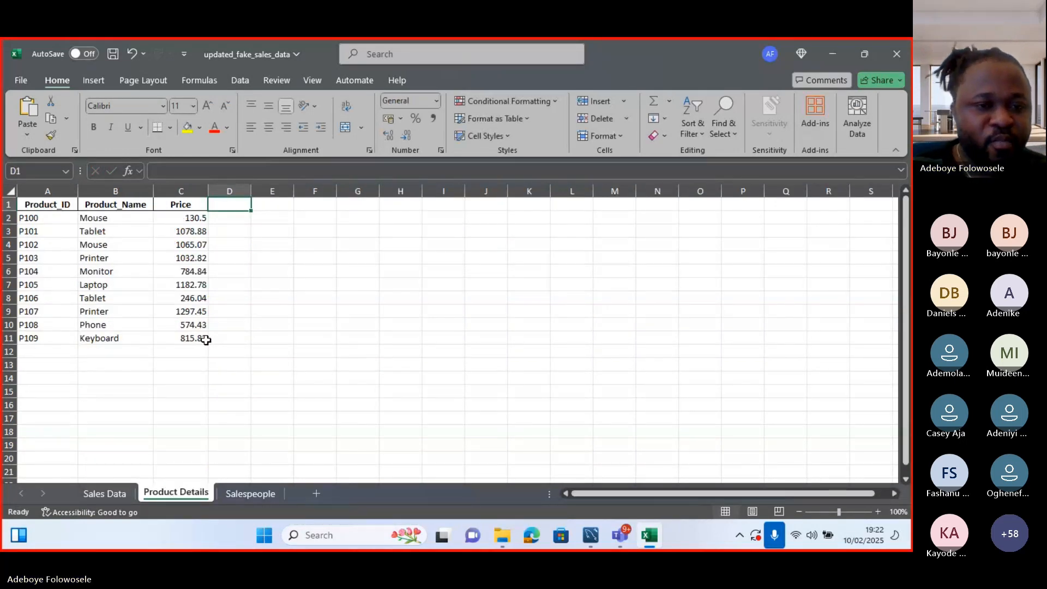
drag(197, 339, 27, 207)
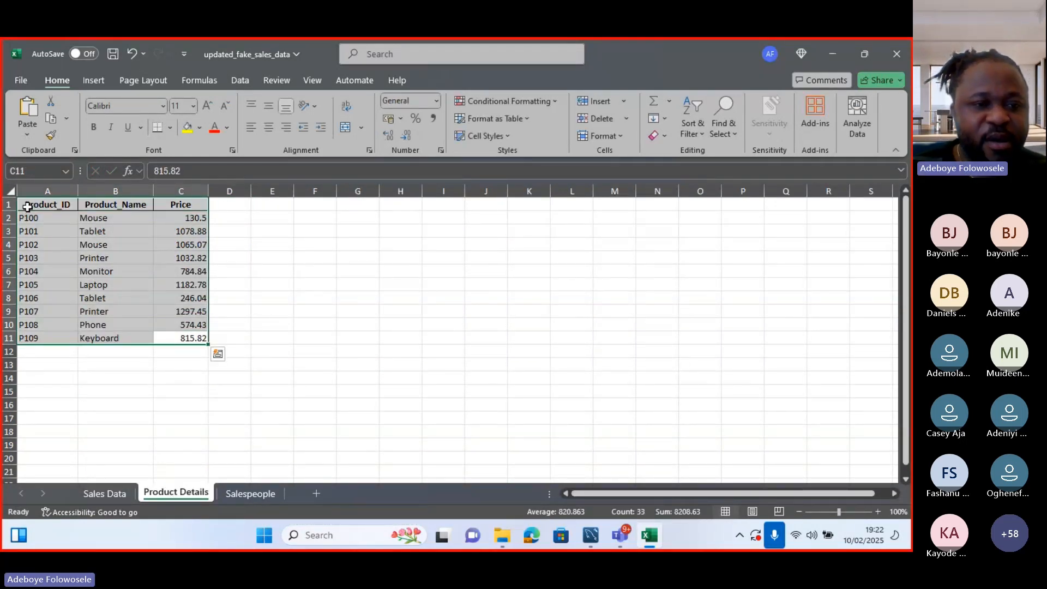
key(ctrl+c)
key(ctrl+n)
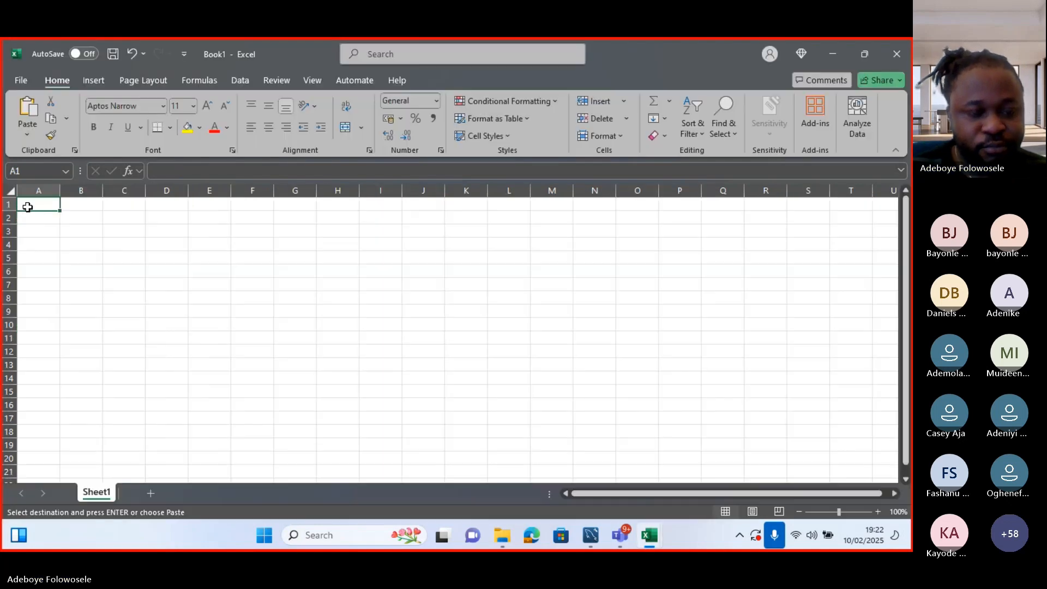
key(ctrl+v)
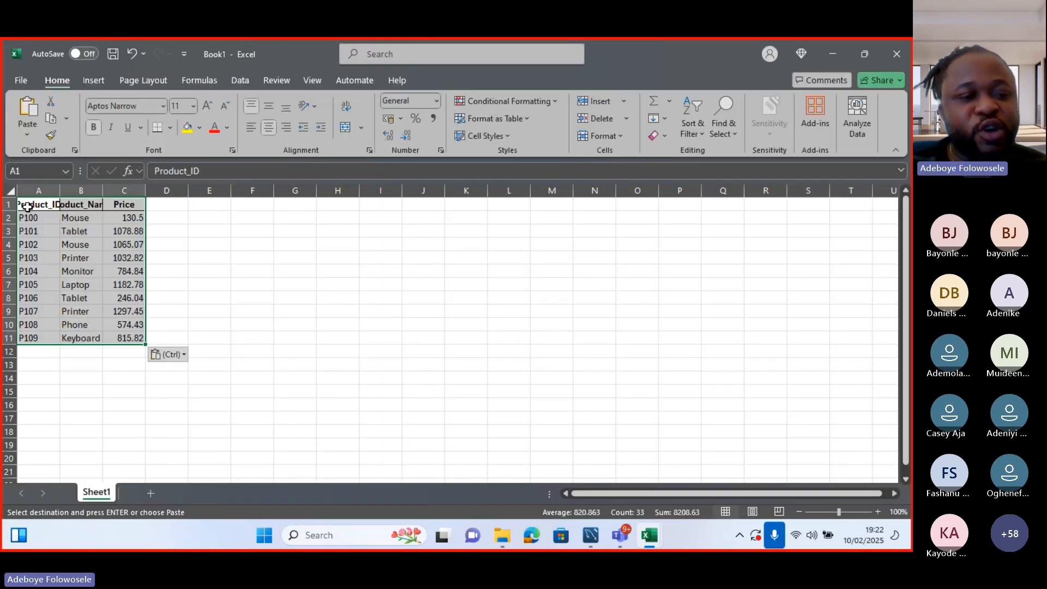
drag(59, 191, 188, 190)
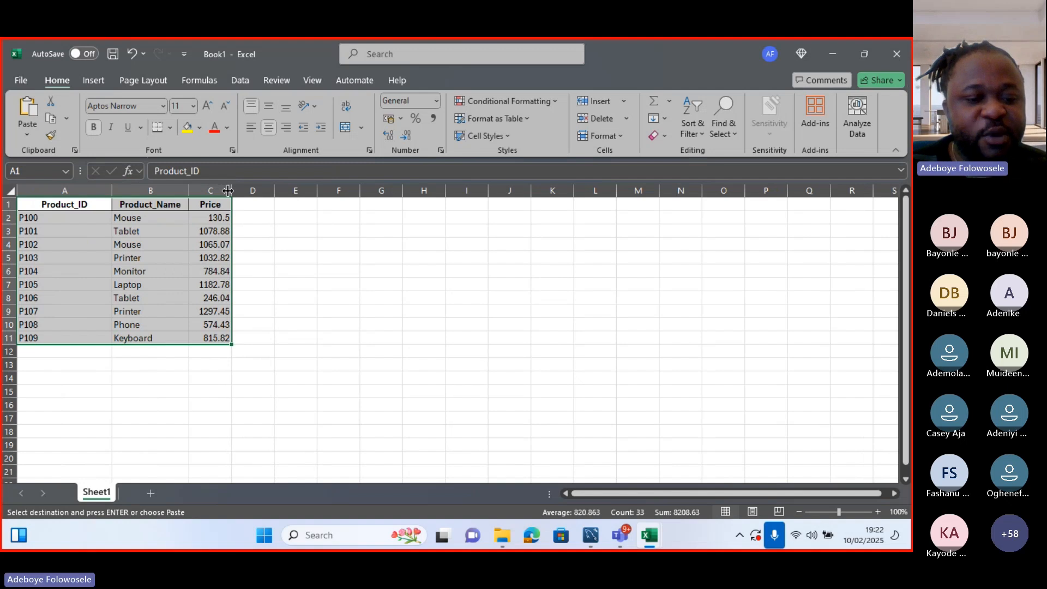
- Rename the new workbook's Sheet1 as Details
right_click(94, 495)
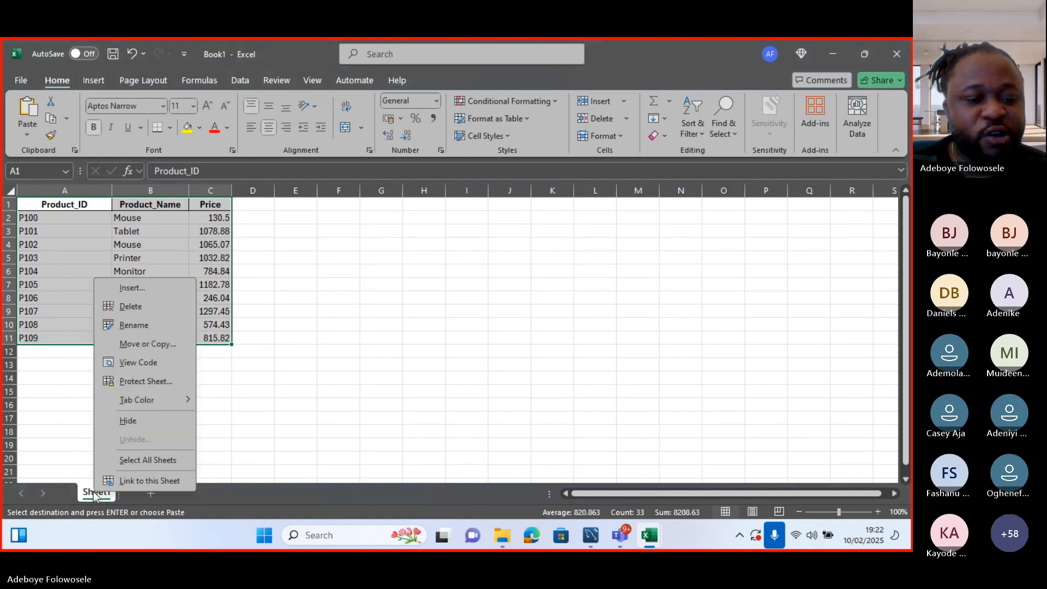
click(133, 325)
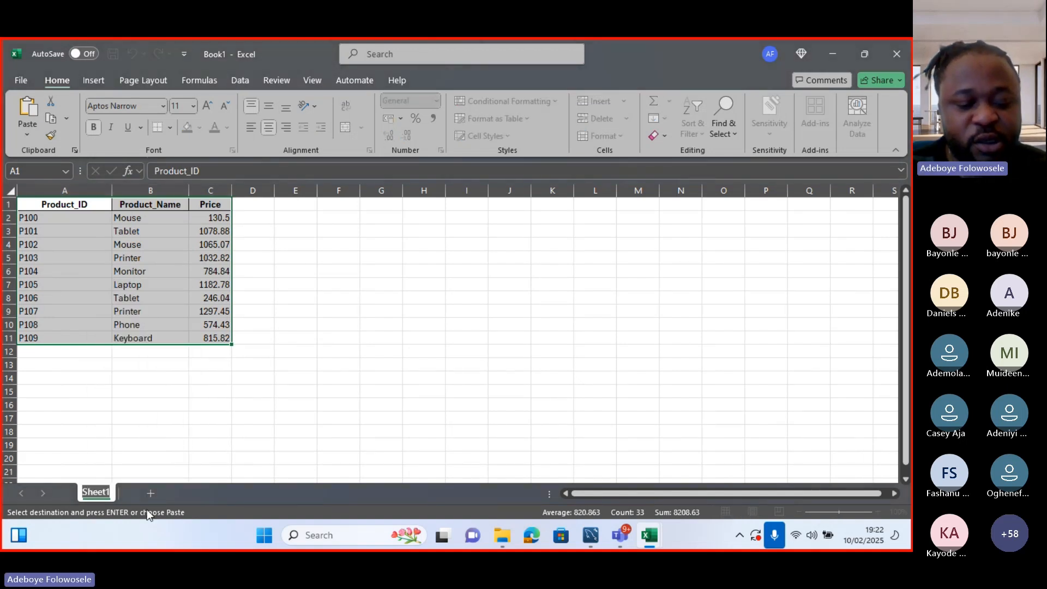
text(DE)
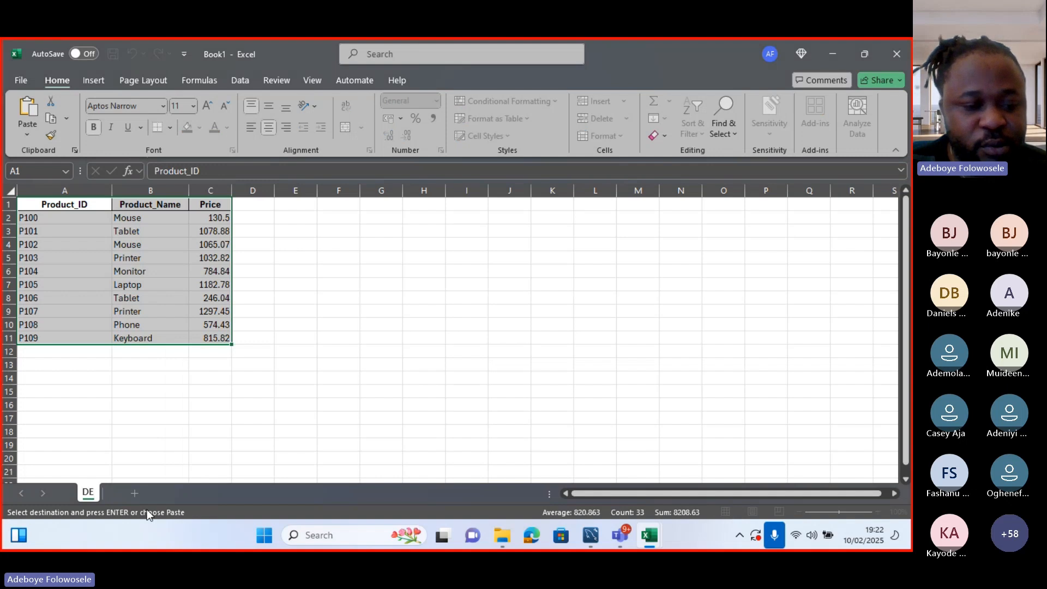
key(BackSpace)
key(BackSpace)
text(Detail)
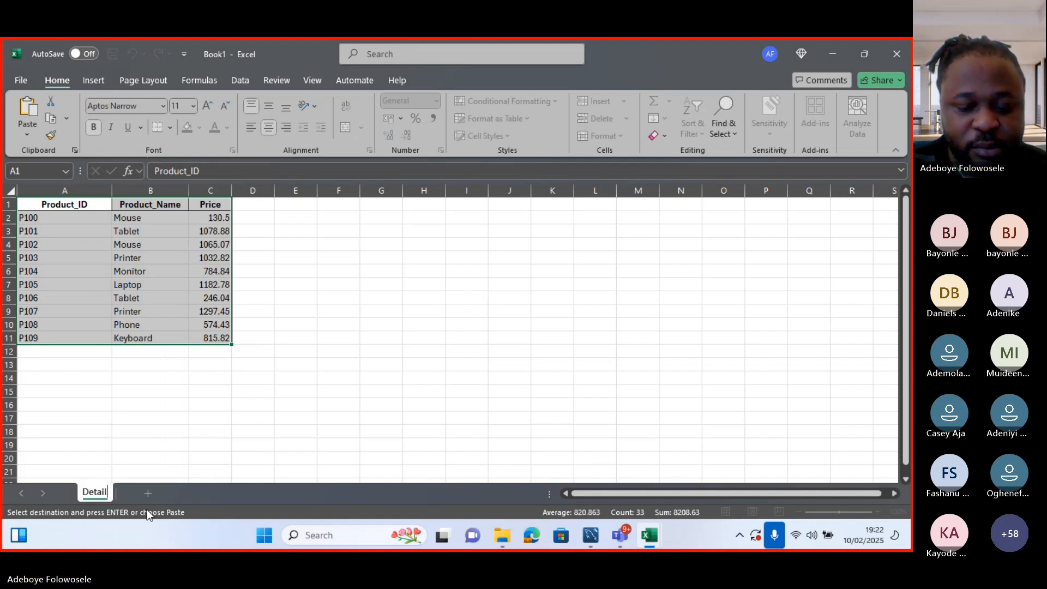
text(s)
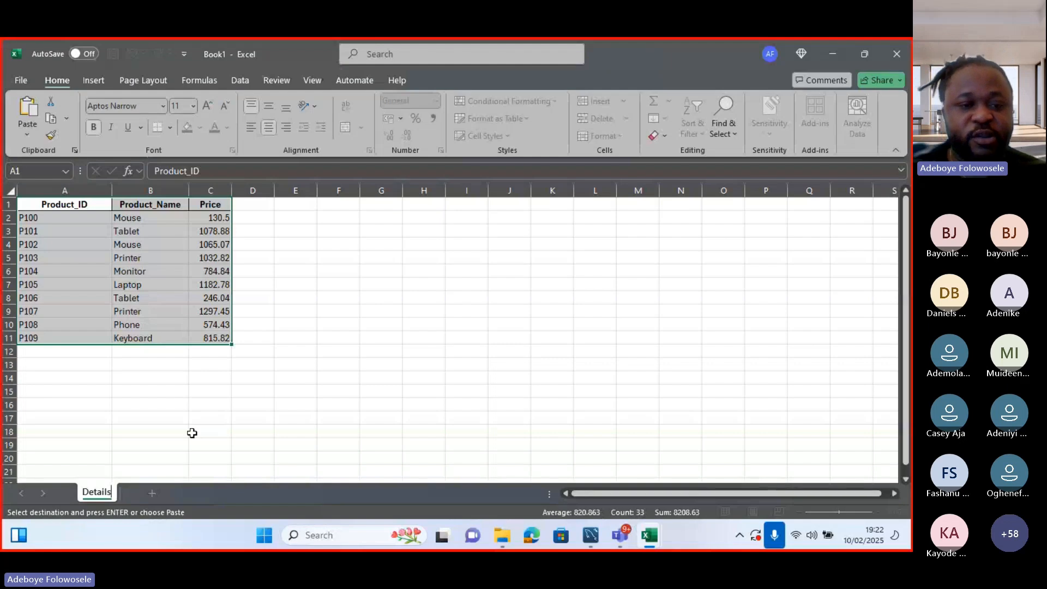
click(277, 354)
- Shrink the Book1 window and return to the Sales Data sheet of the updated_fake_sales_data workbook
double_click(669, 41)
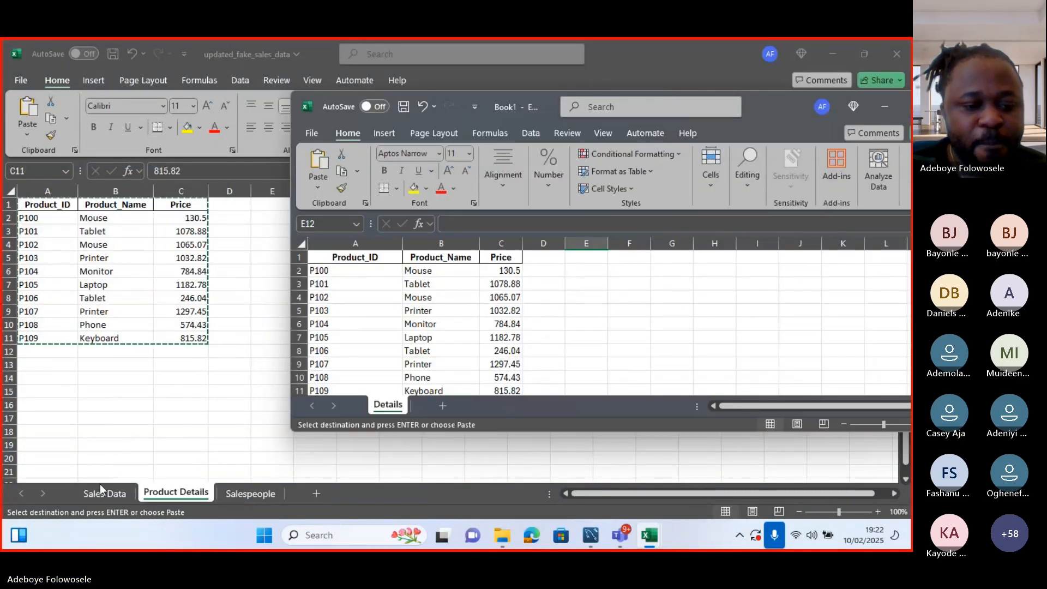
click(99, 484)
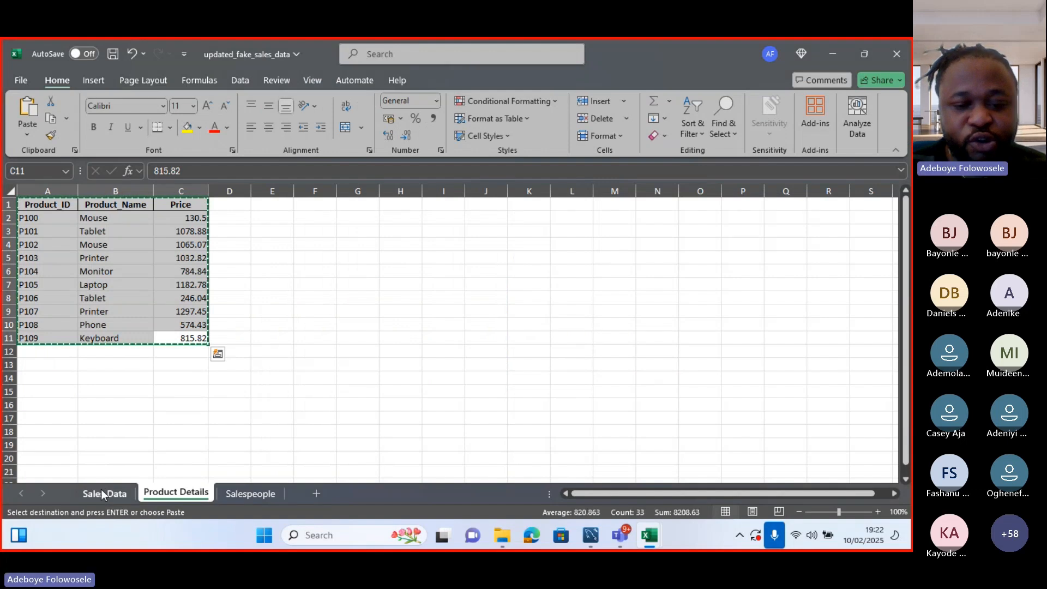
click(101, 491)
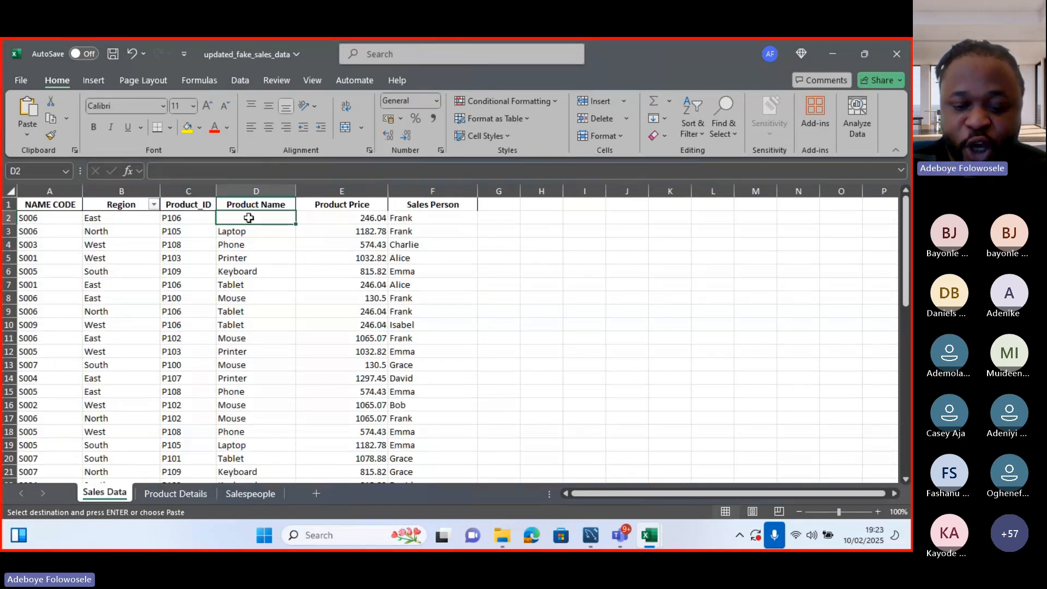
- Begin a VLOOKUP in D2 with C2 as lookup value and A2:C11 on Book1's Details sheet as table array
text(=vlook)
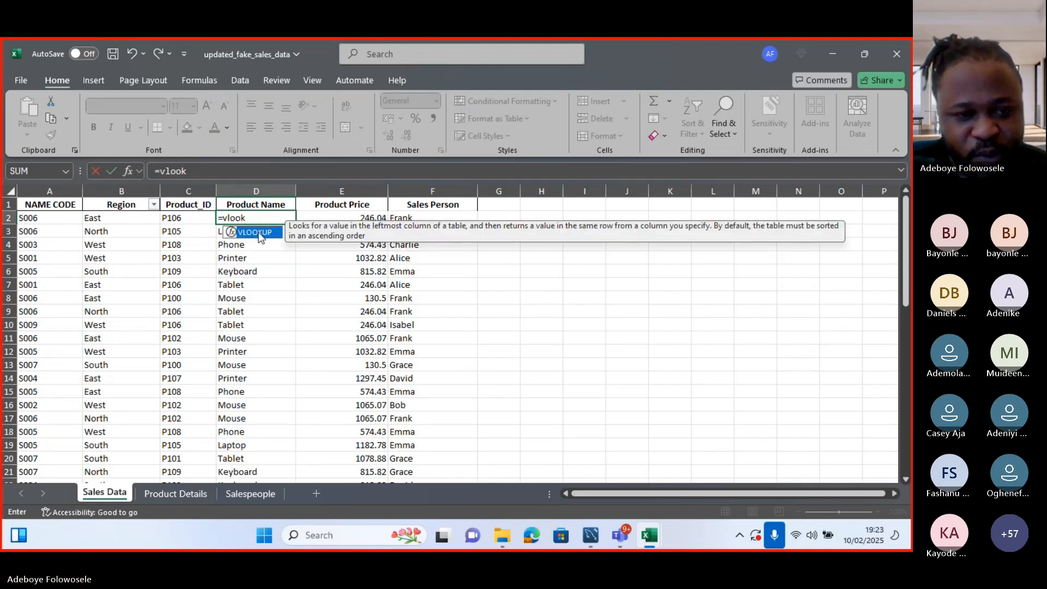
double_click(259, 234)
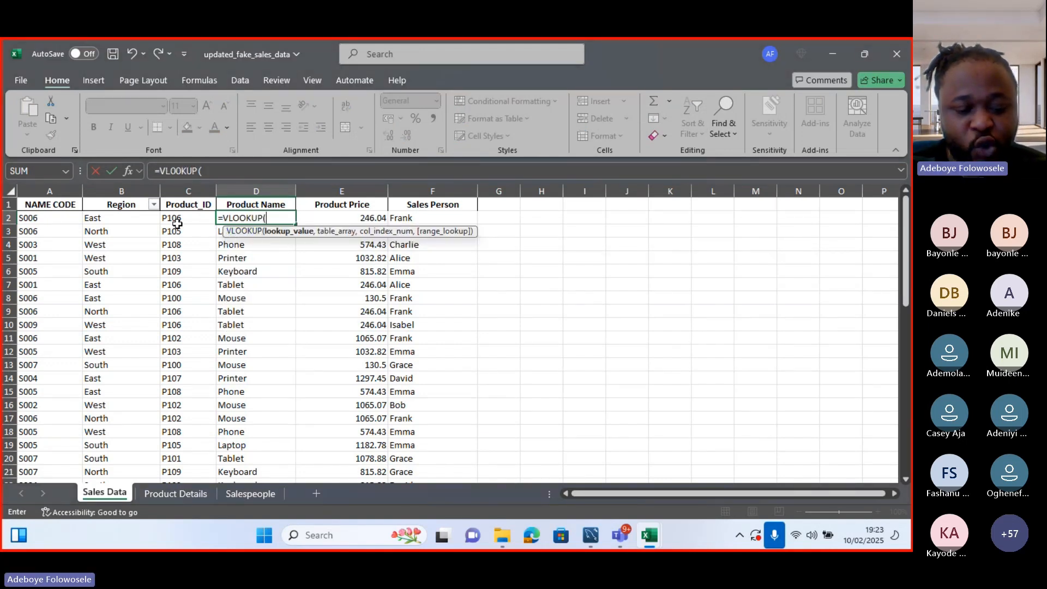
text(c2)
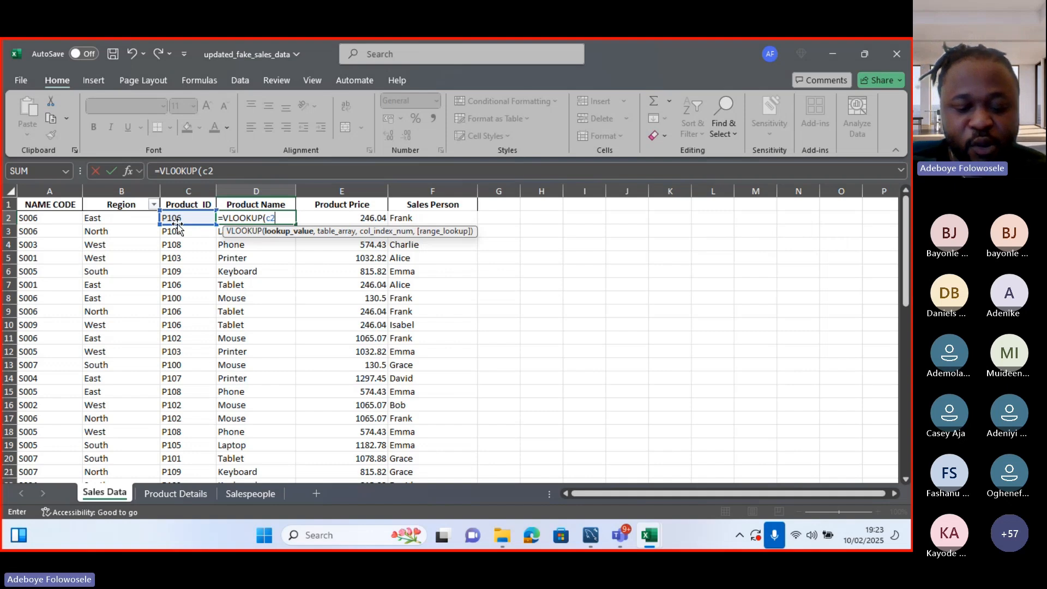
text(,)
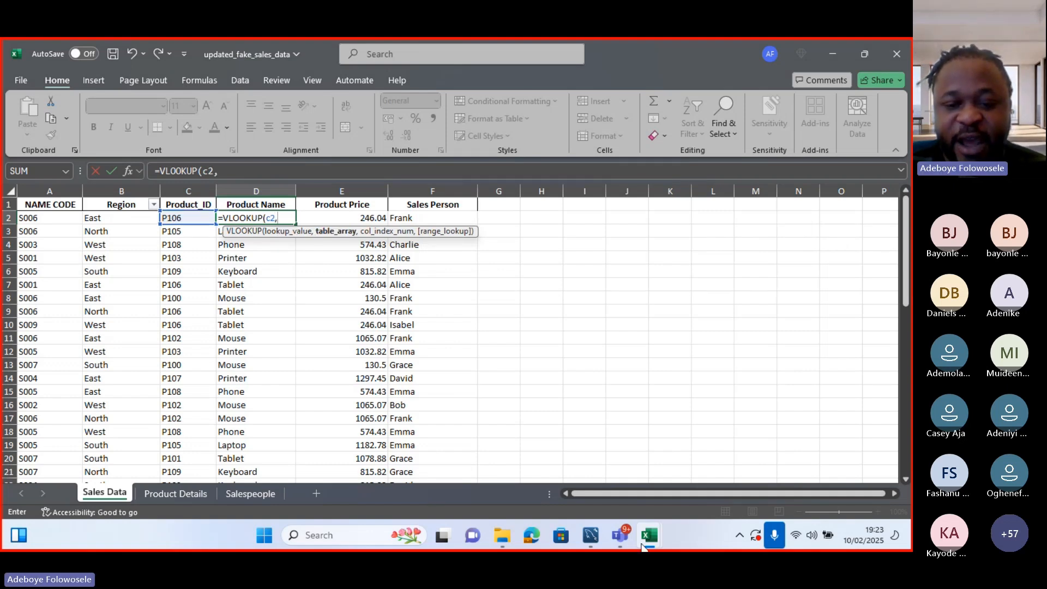
mouse_move(647, 543)
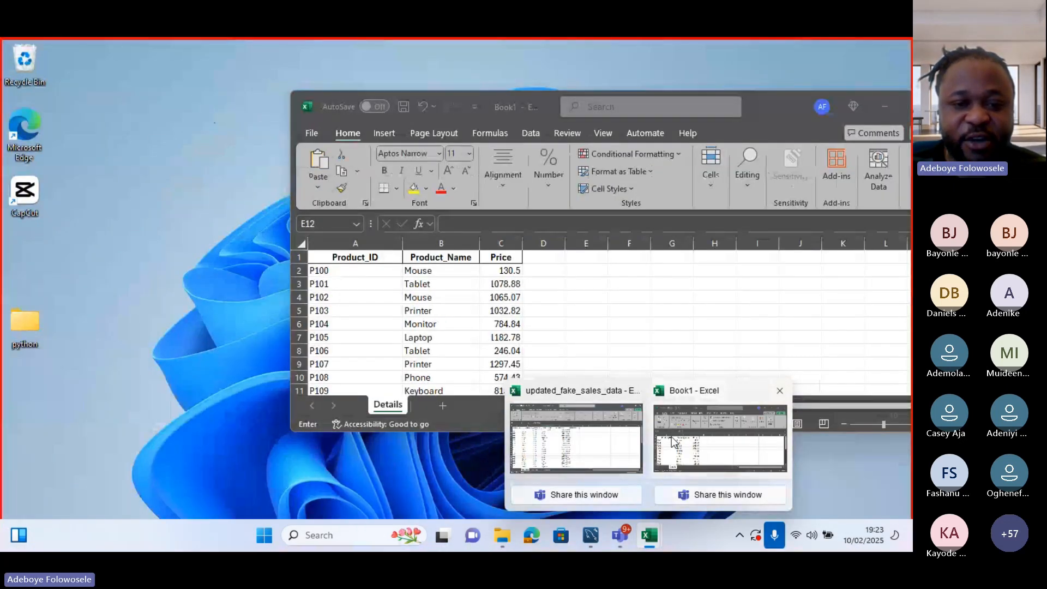
click(672, 436)
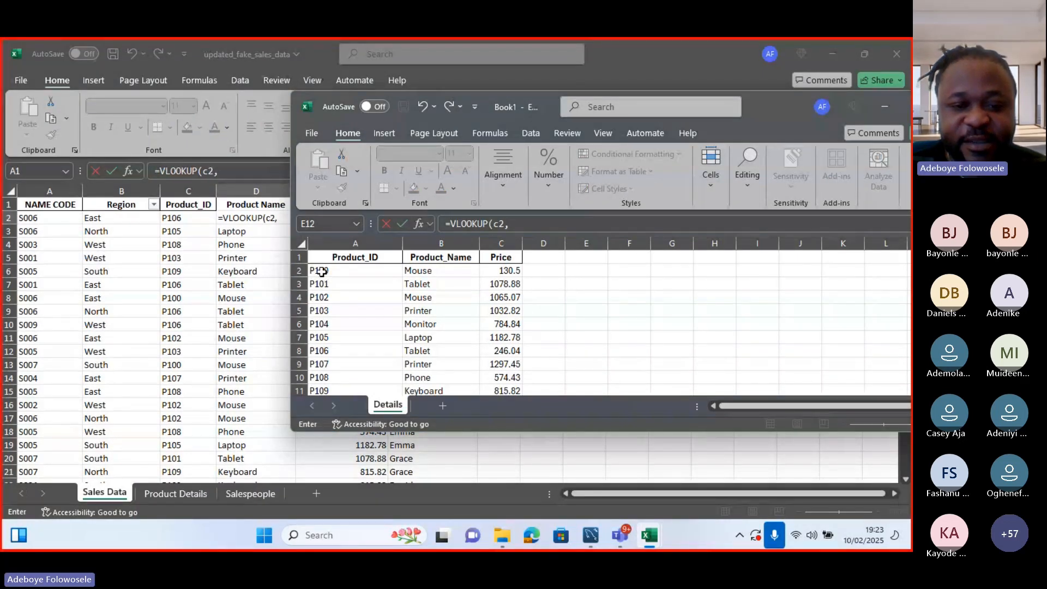
drag(322, 271, 499, 402)
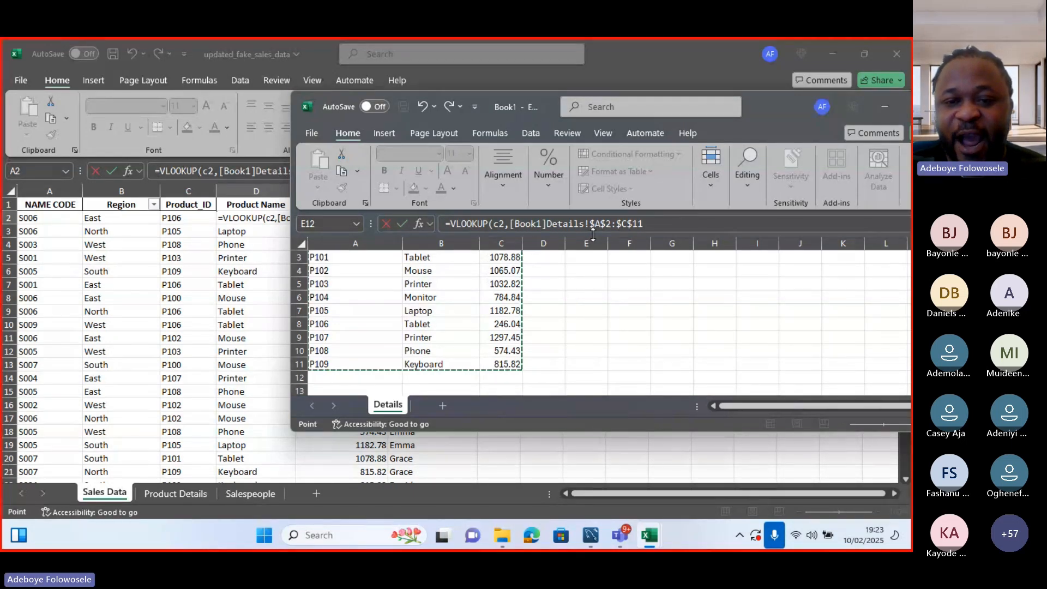
- Complete the D2 VLOOKUP with column index 2 and FALSE for an exact match, and enter the formula
click(651, 224)
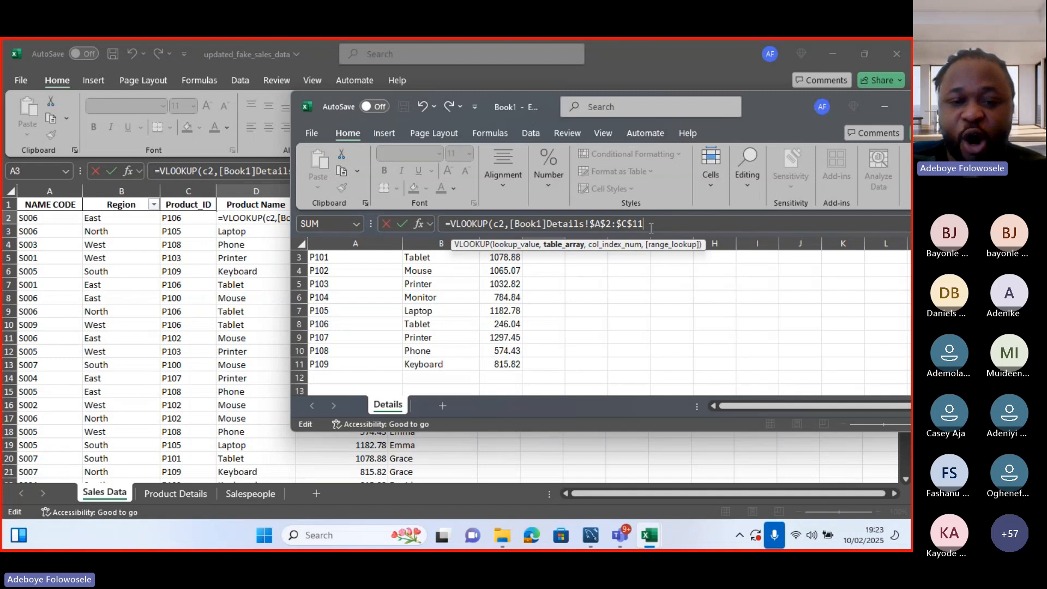
text(,2,)
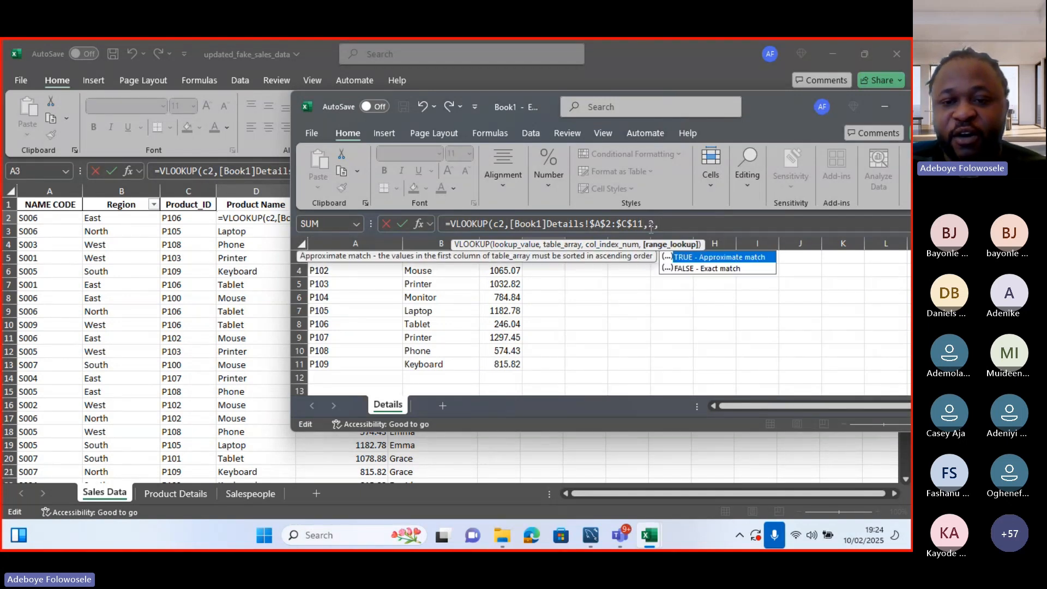
double_click(685, 268)
click(691, 222)
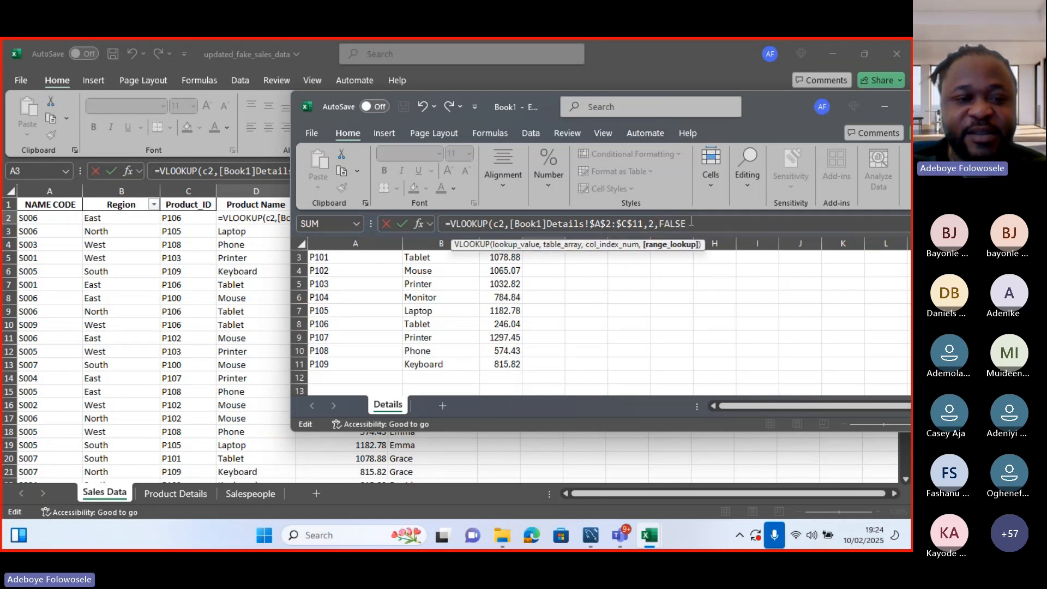
key(Return)
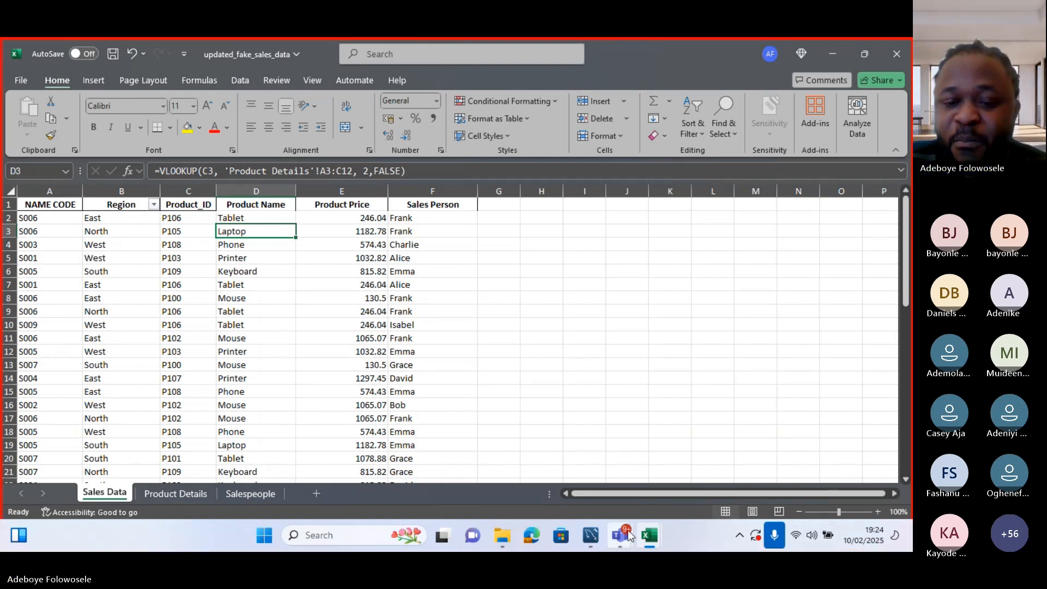
- Switch to the Teams meeting window, read the newest chat comments about the lookup, and minimize the window
mouse_move(620, 536)
click(431, 436)
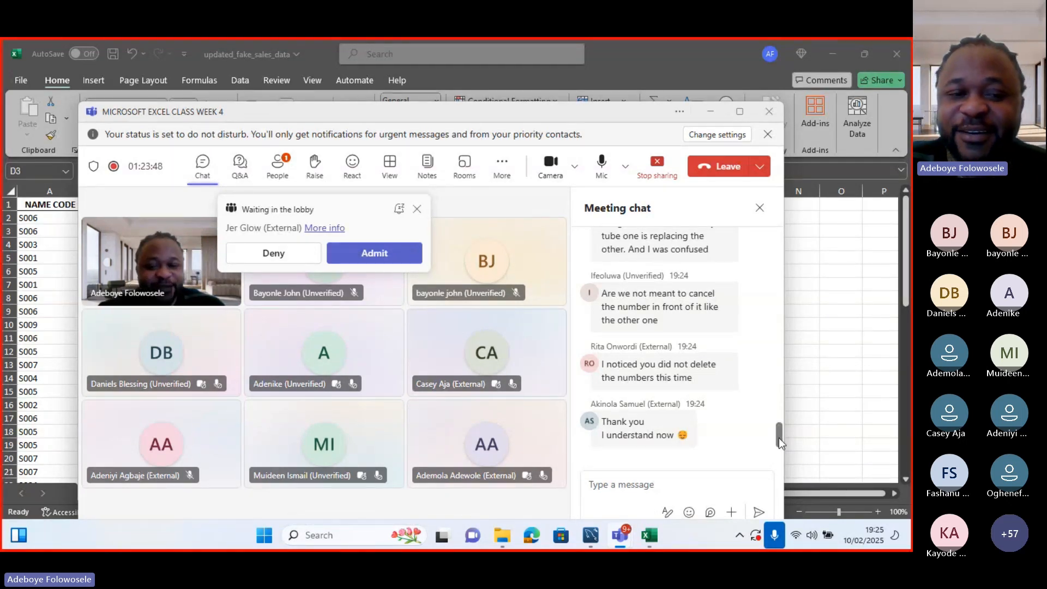
mouse_move(779, 437)
mouse_down()
mouse_move(777, 459)
mouse_move(777, 422)
mouse_up()
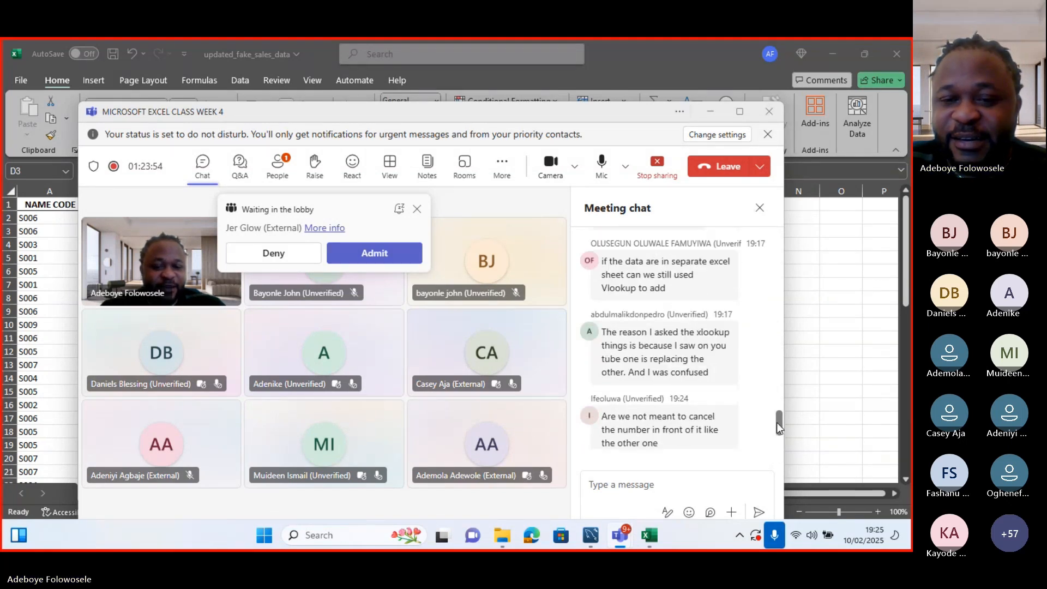
drag(777, 474, 777, 485)
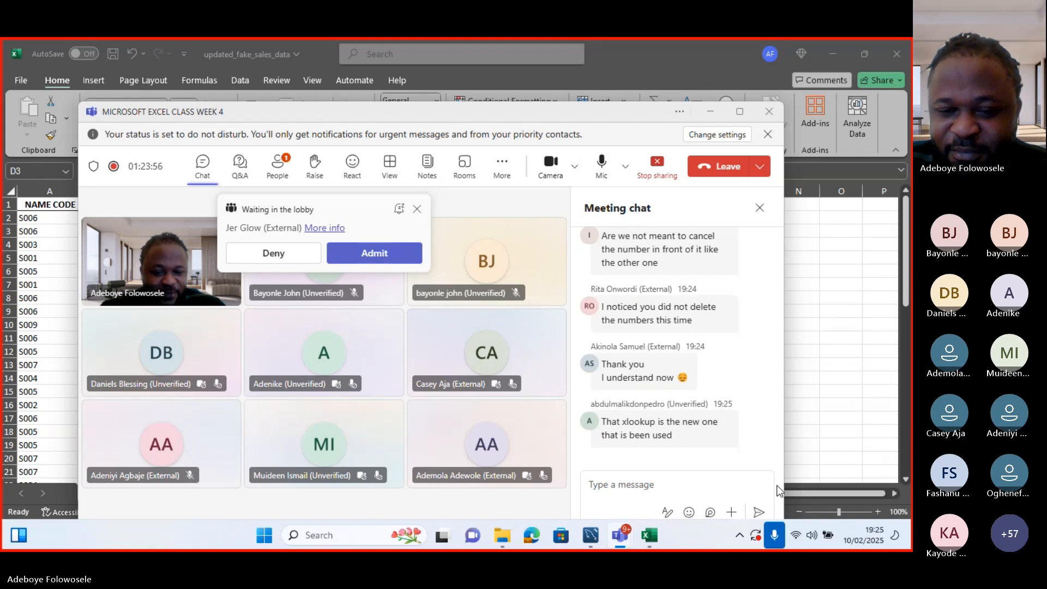
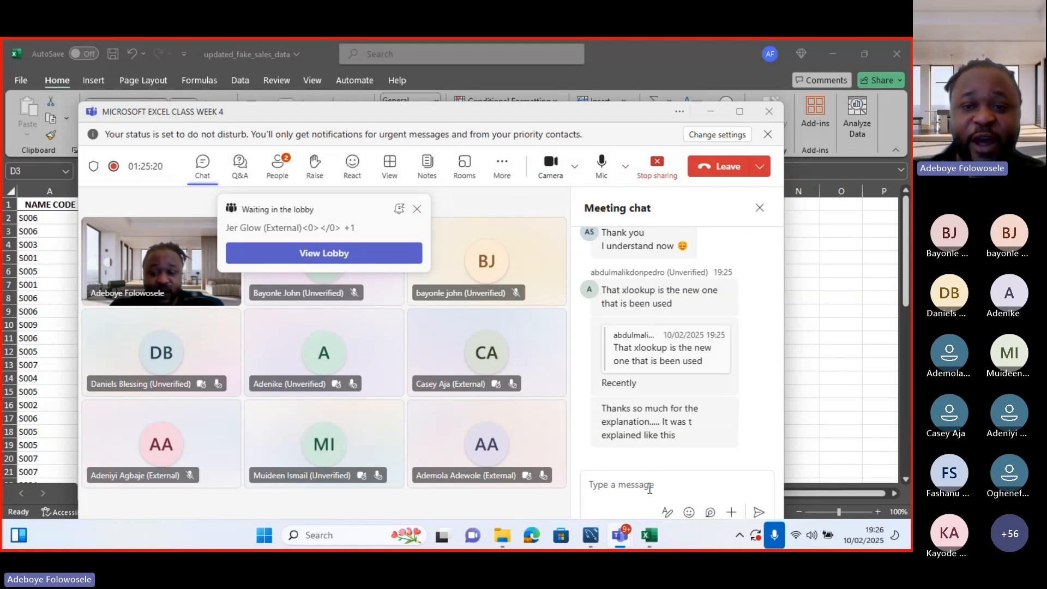
click(711, 112)
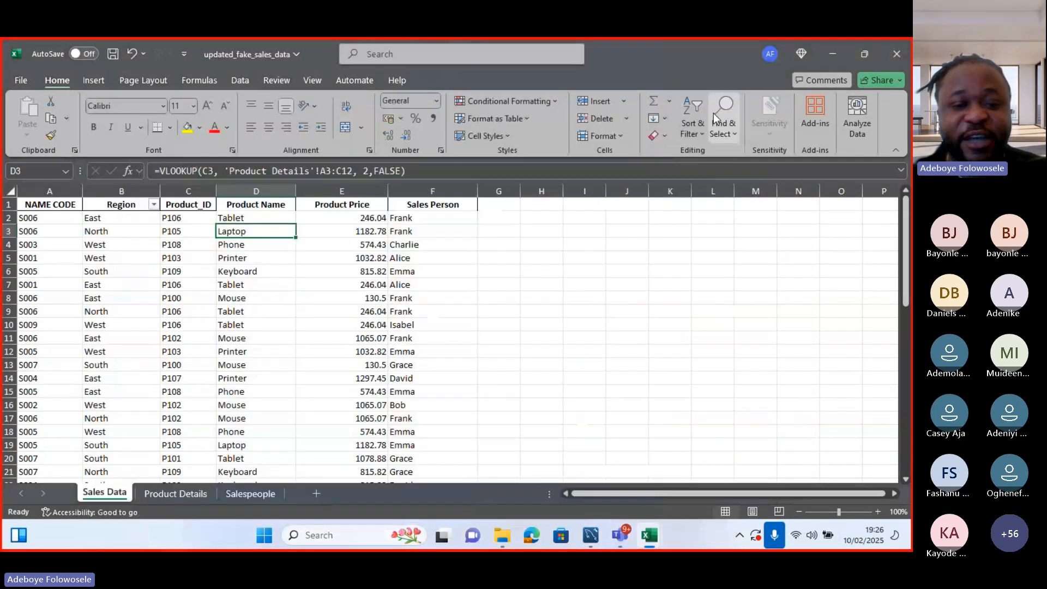
- Inspect the VLOOKUP formula in D2 of the Sales Data sheet
click(258, 217)
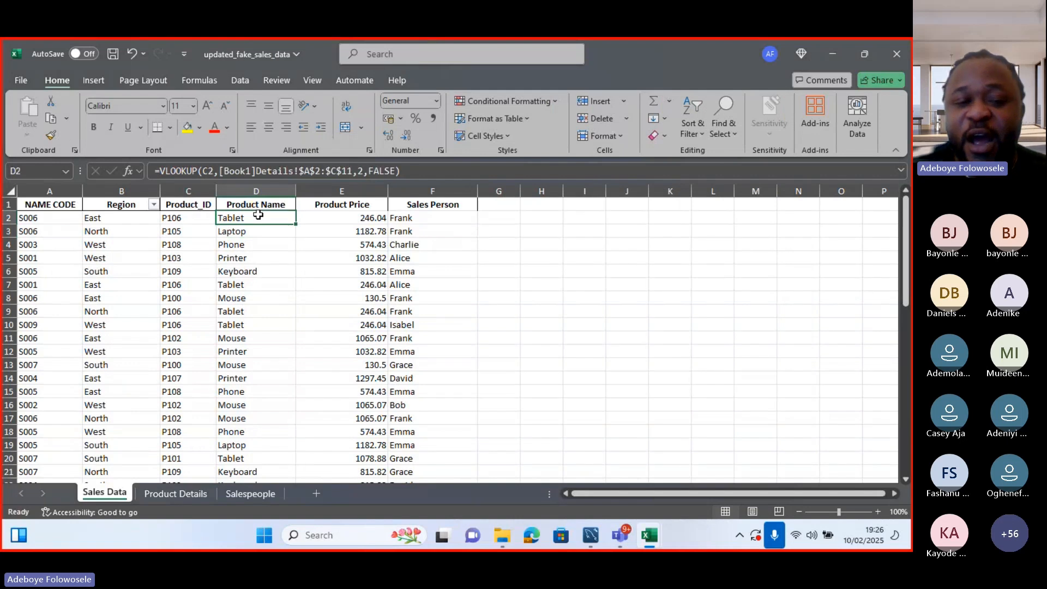
double_click(258, 217)
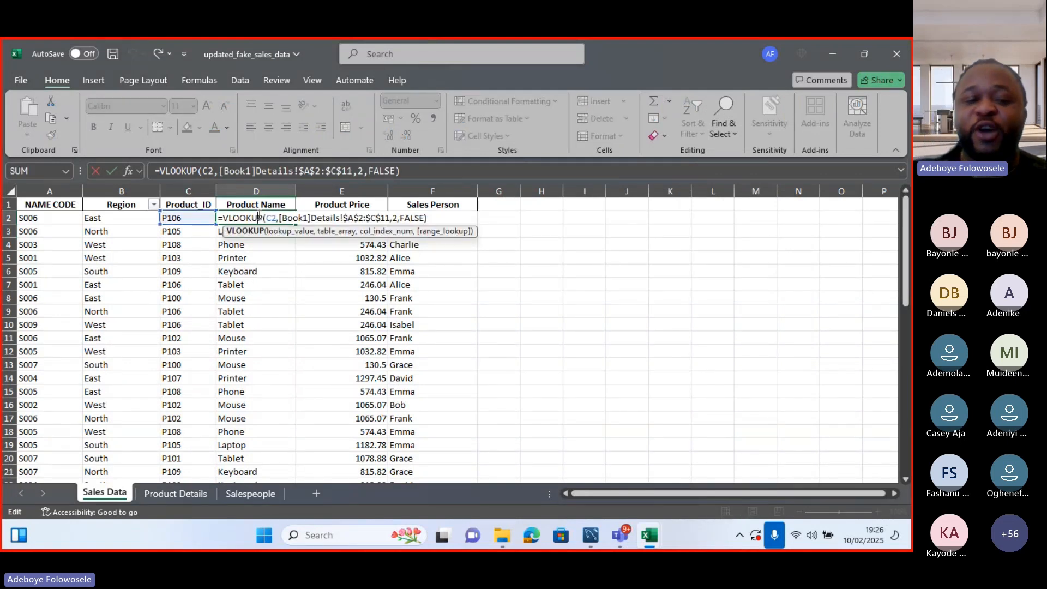
key(Return)
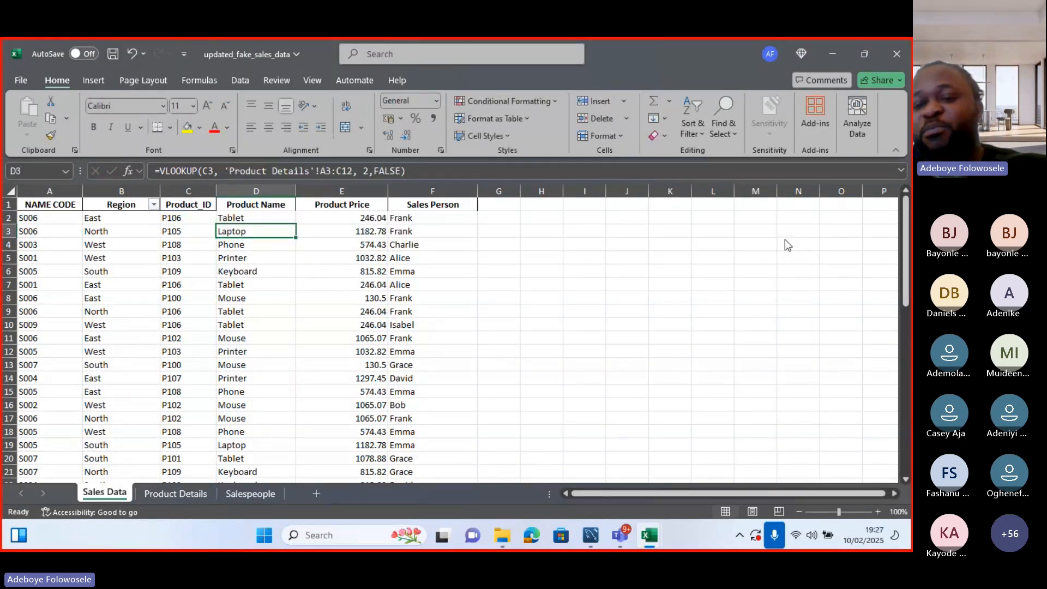
- Check the Teams meeting chat again for further questions and minimize the meeting window
click(880, 201)
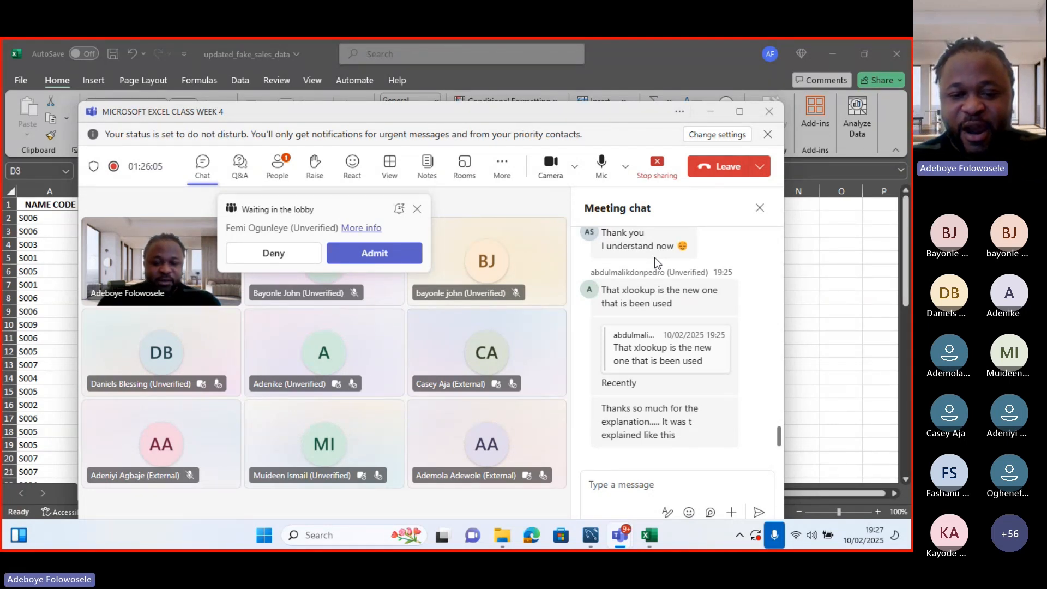
click(710, 112)
click(367, 278)
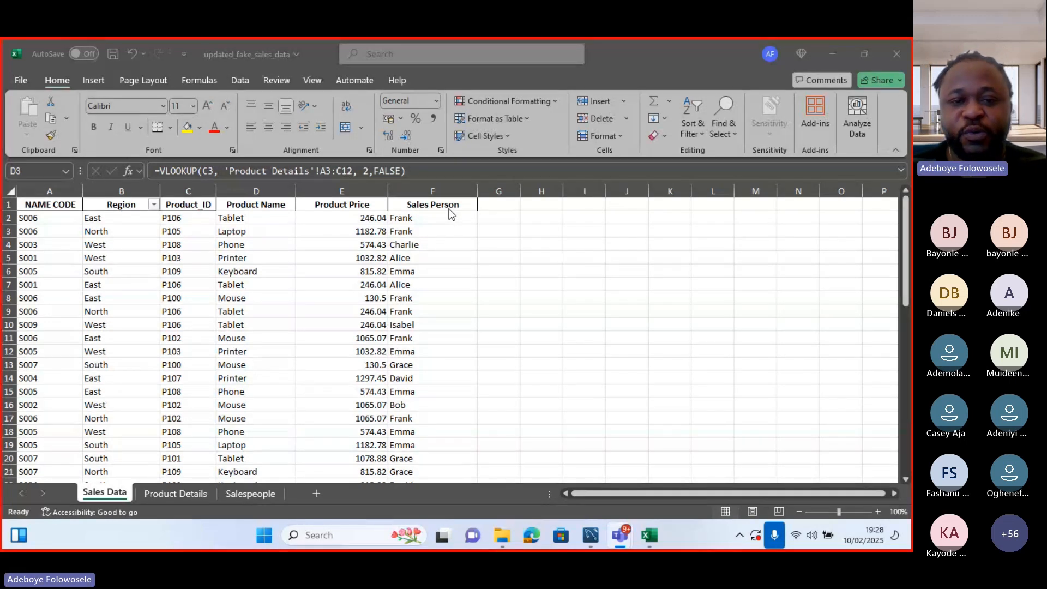
- Enter TABLET in G2 of the Sales Data sheet and widen column H
click(506, 219)
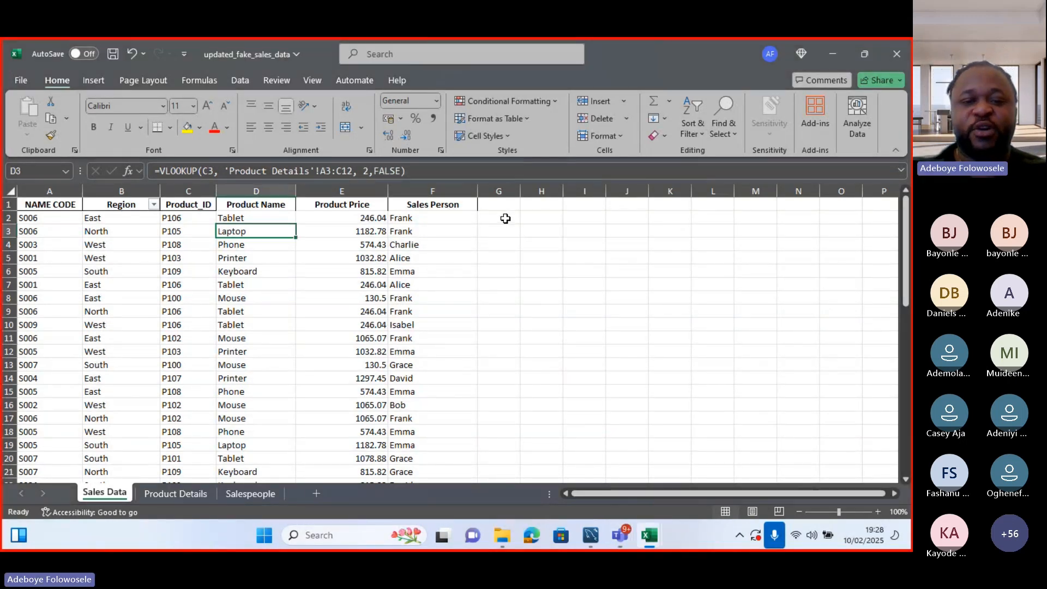
click(506, 219)
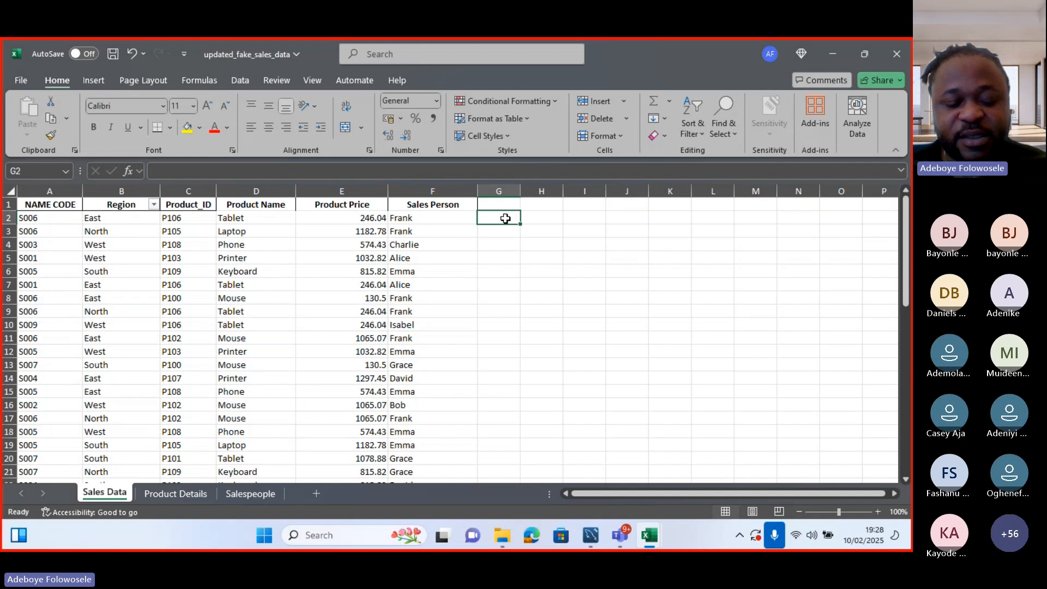
text(TABLET)
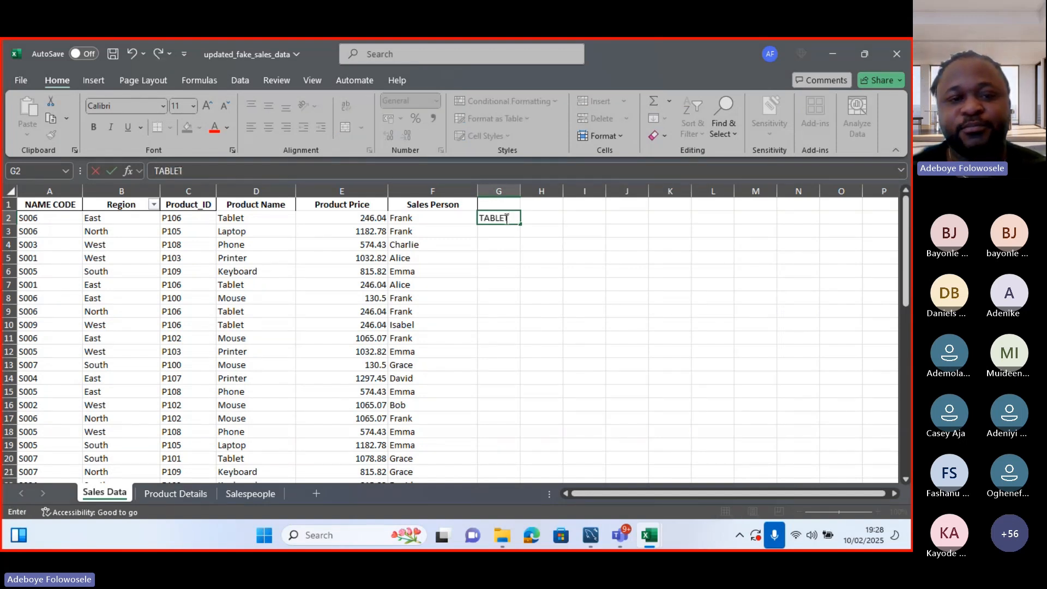
click(543, 218)
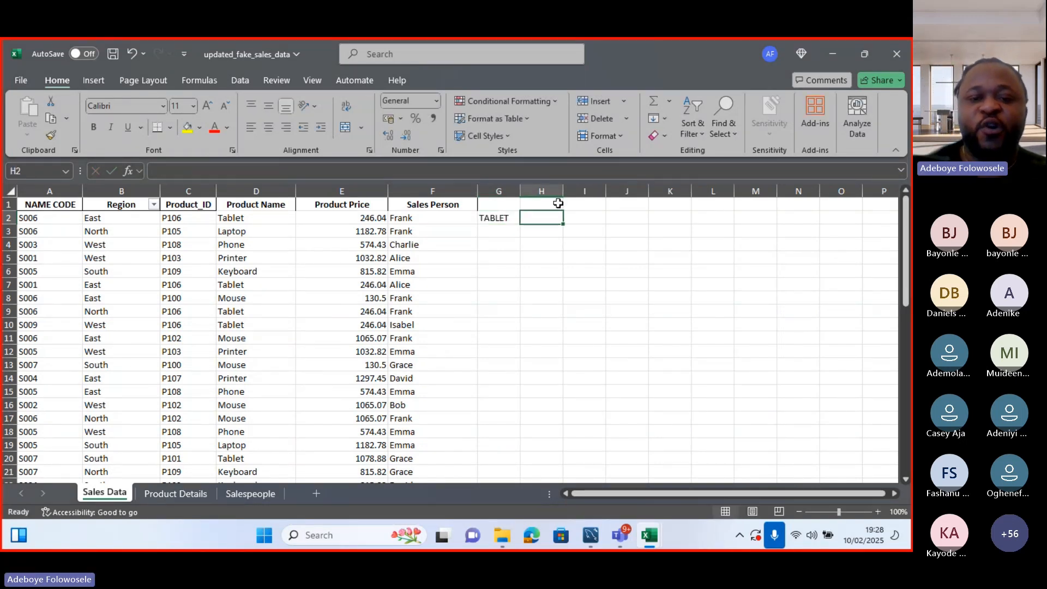
drag(560, 193, 619, 193)
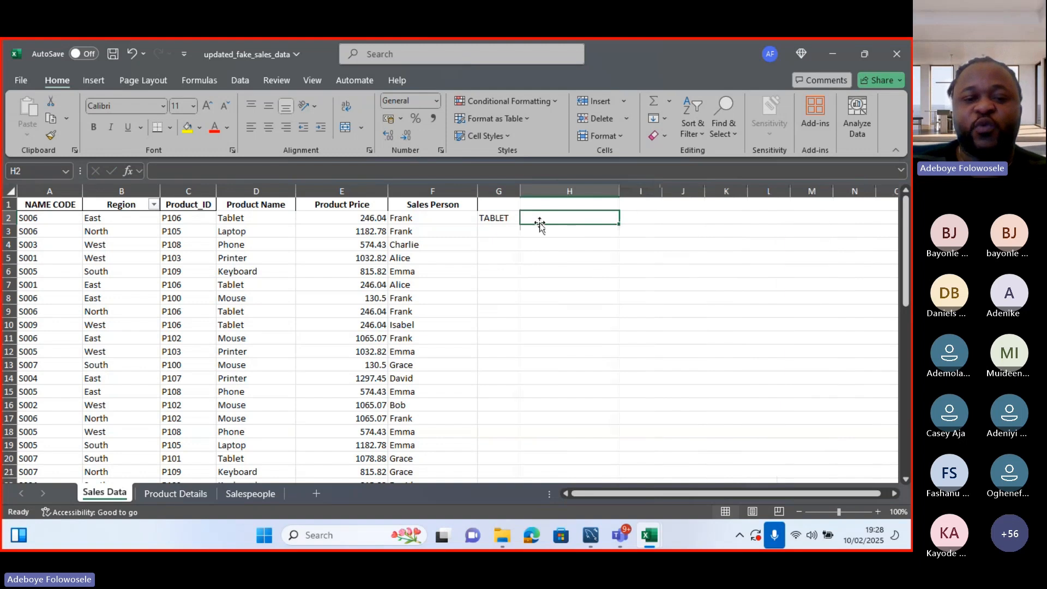
- Begin a SUMIF formula in H2 with the Product Price cells E2:E51 as its range argument
text(=)
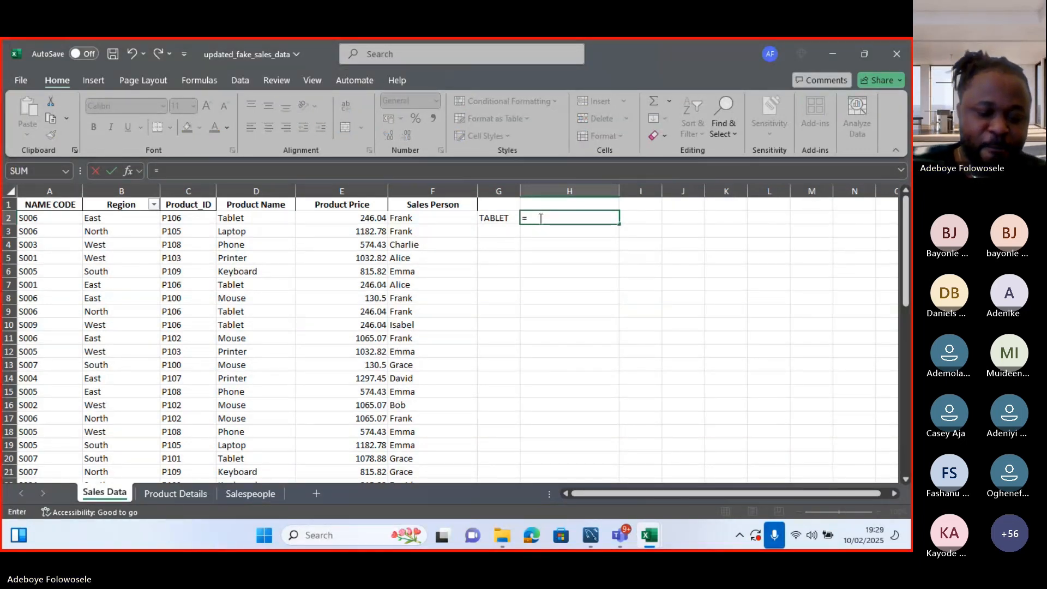
text(S)
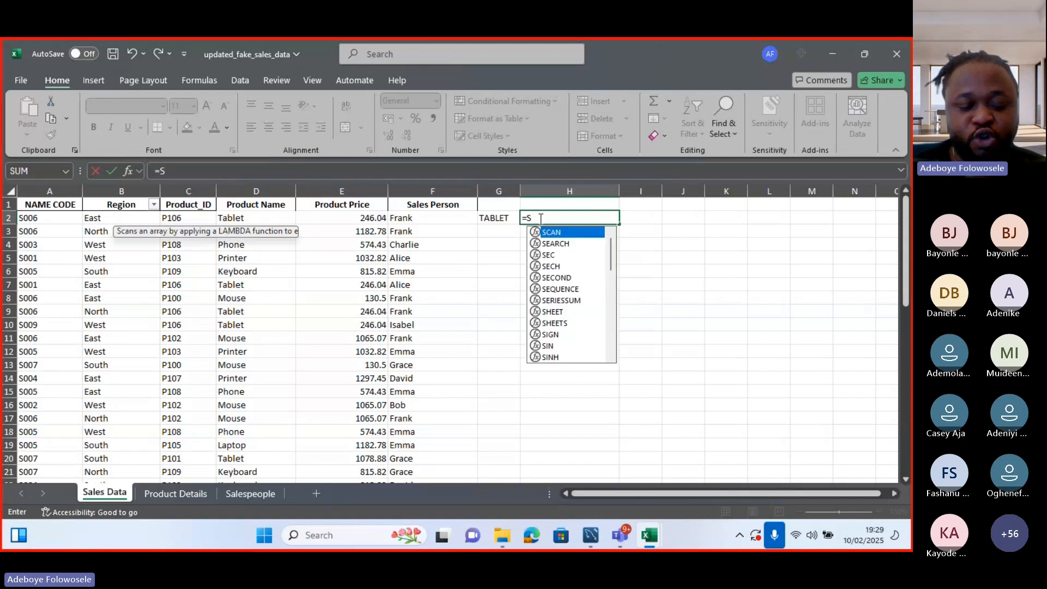
text(UMIF)
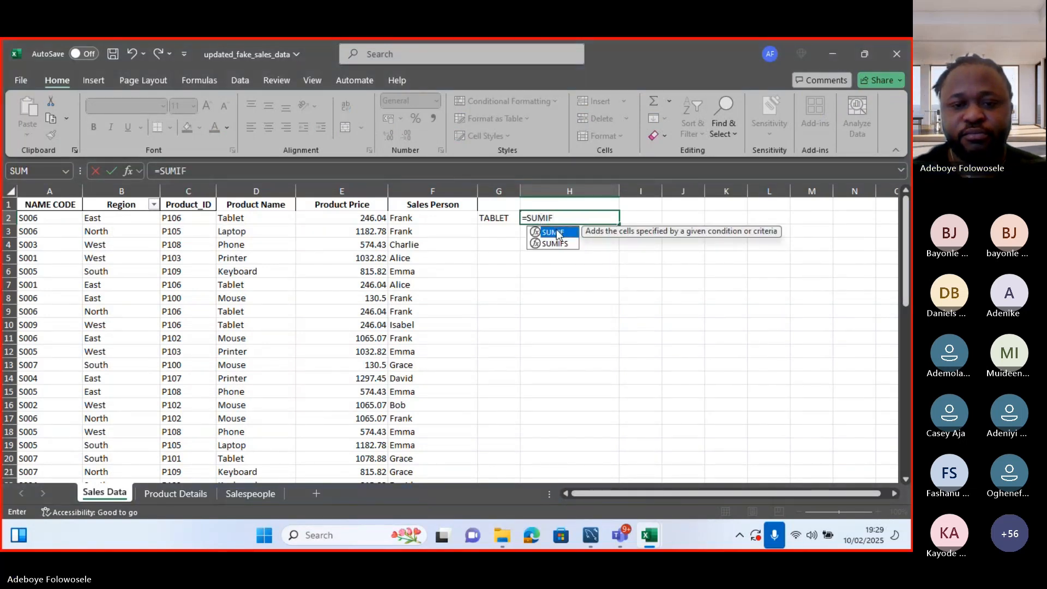
double_click(558, 234)
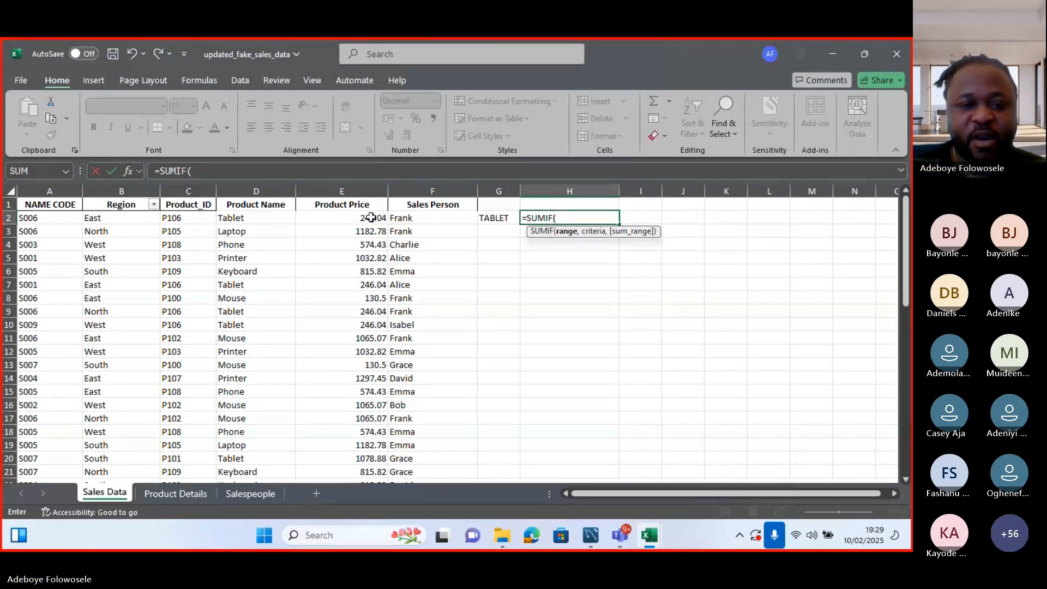
drag(371, 217, 362, 461)
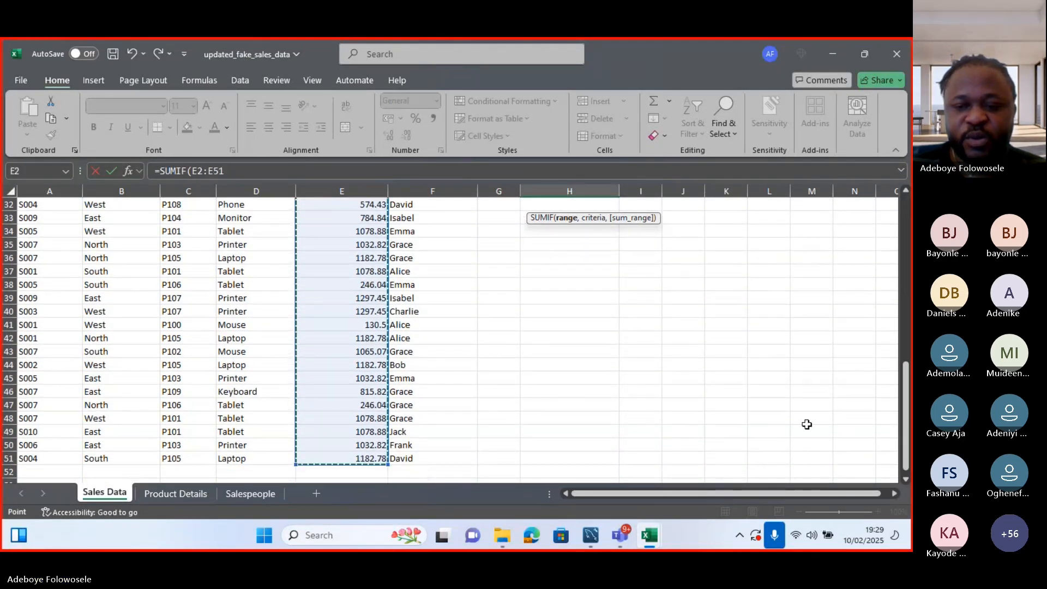
drag(906, 395, 901, 200)
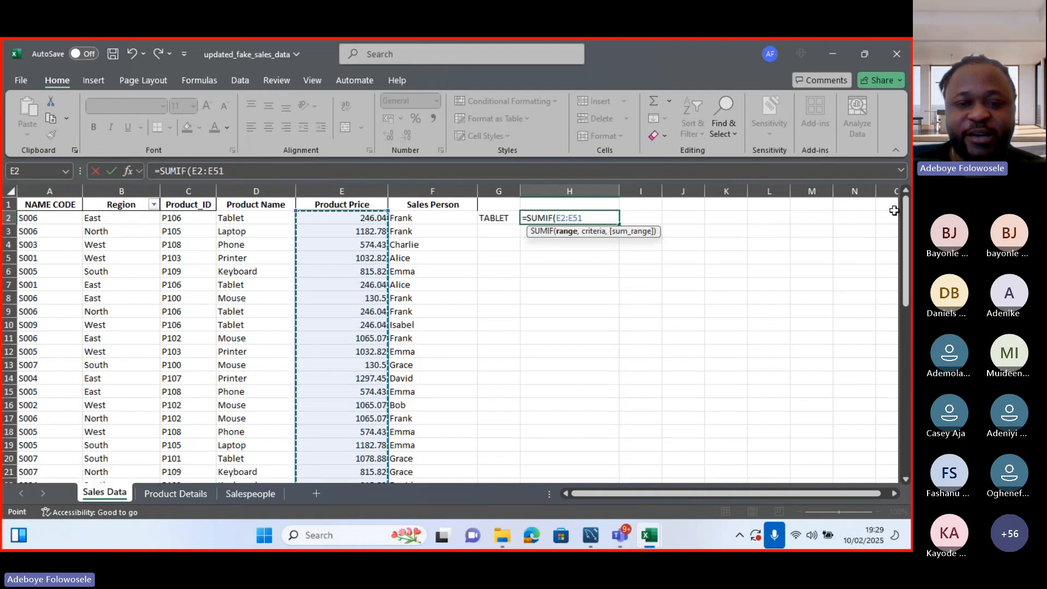
- Add "Tablet" as the criterion of the SUMIF formula in H2
text(, )
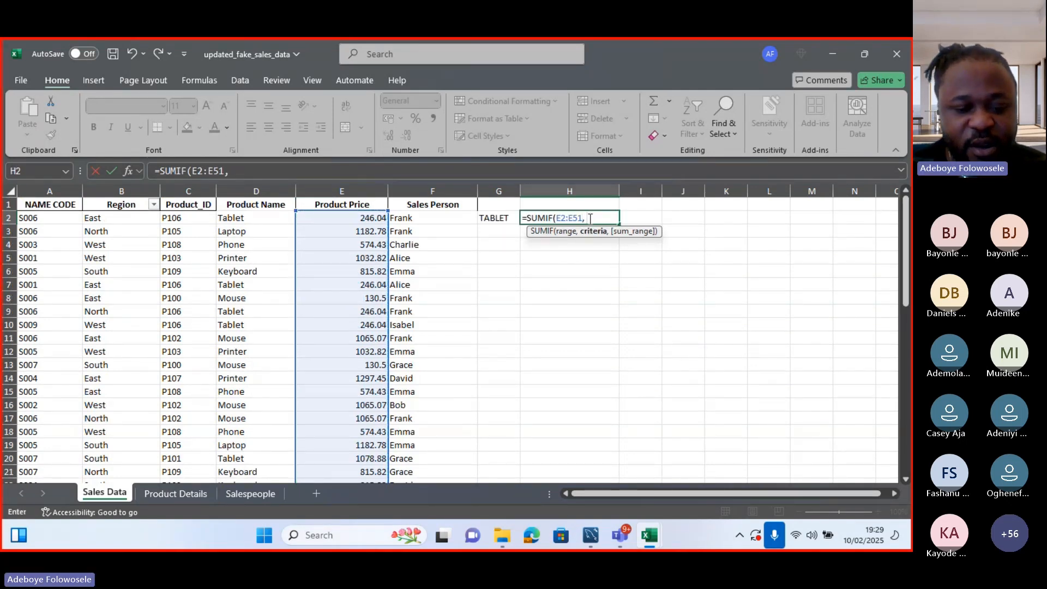
text("")
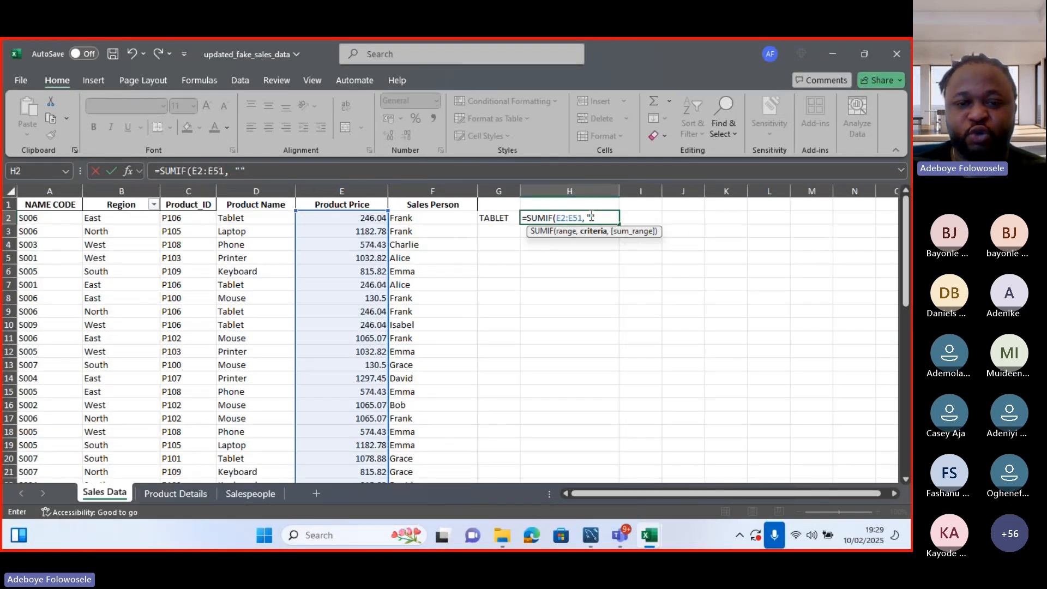
click(592, 217)
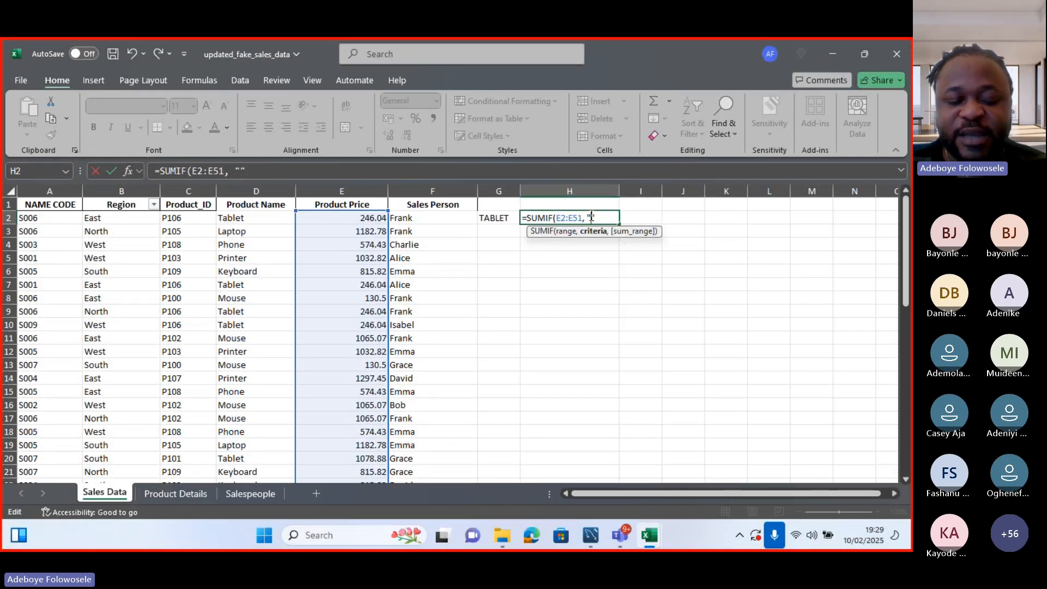
text(TBLET)
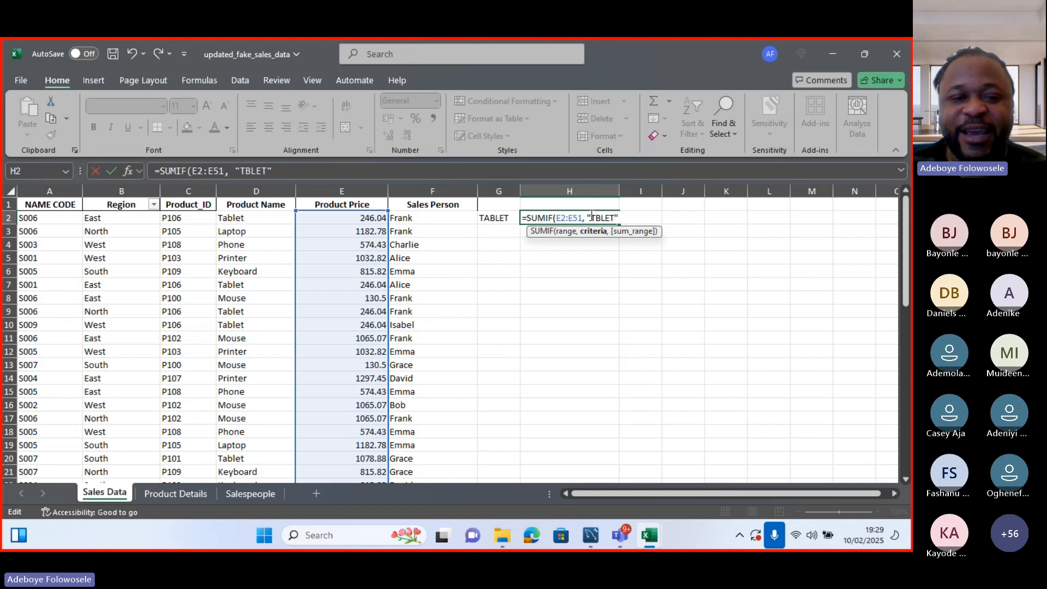
key(BackSpace)
key(BackSpace)
key(BackSpace)
key(BackSpace)
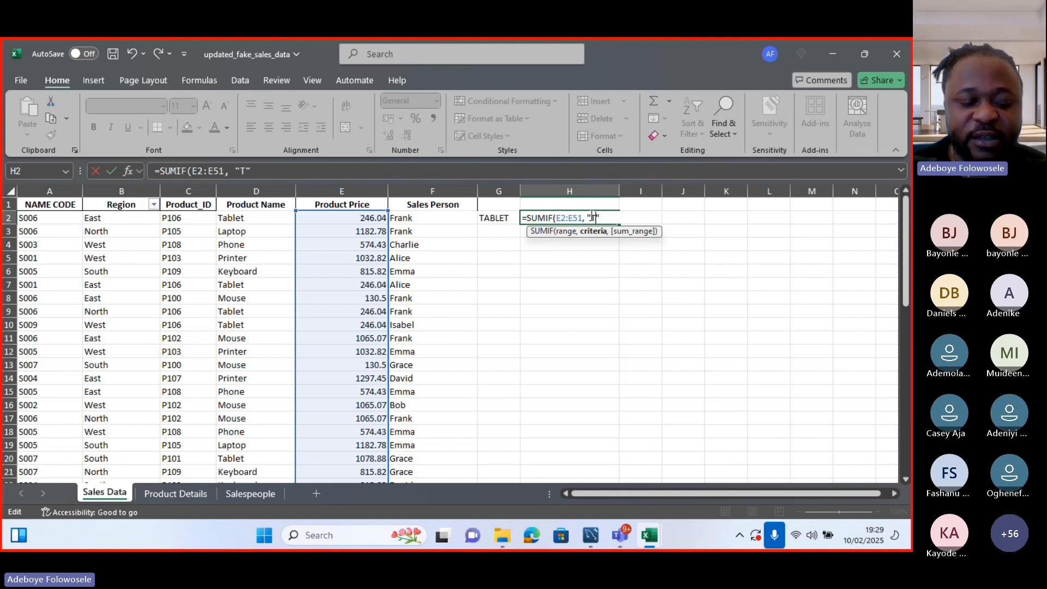
text(ablet")
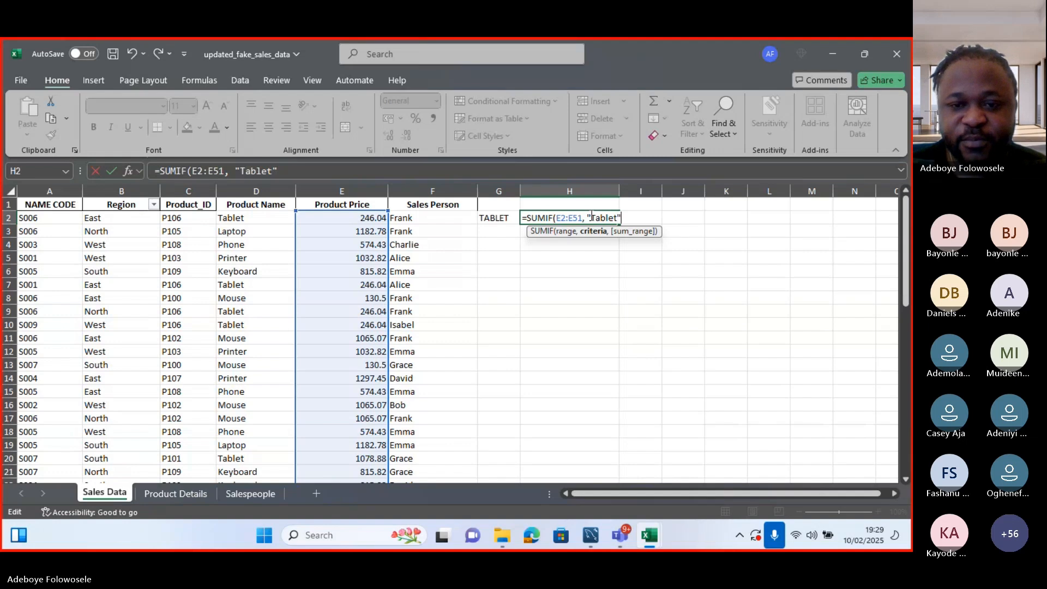
text(,)
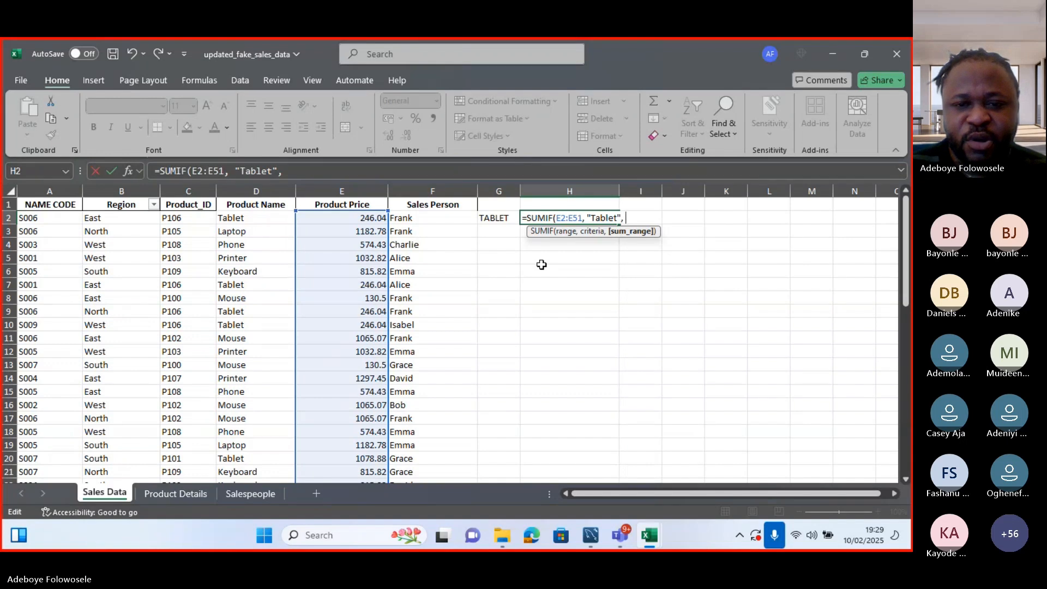
- Replace the criteria range of the SUMIF formula in H2 with the product names in D2:D51
click(584, 218)
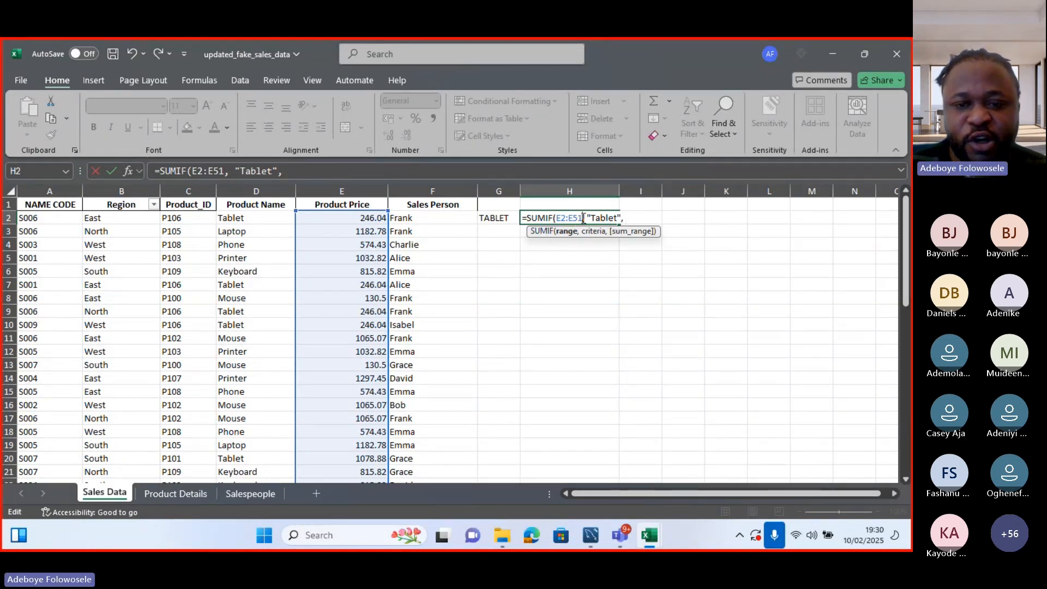
key(BackSpace)
key(BackSpace)
key(BackSpace)
key(BackSpace)
key(BackSpace)
key(BackSpace)
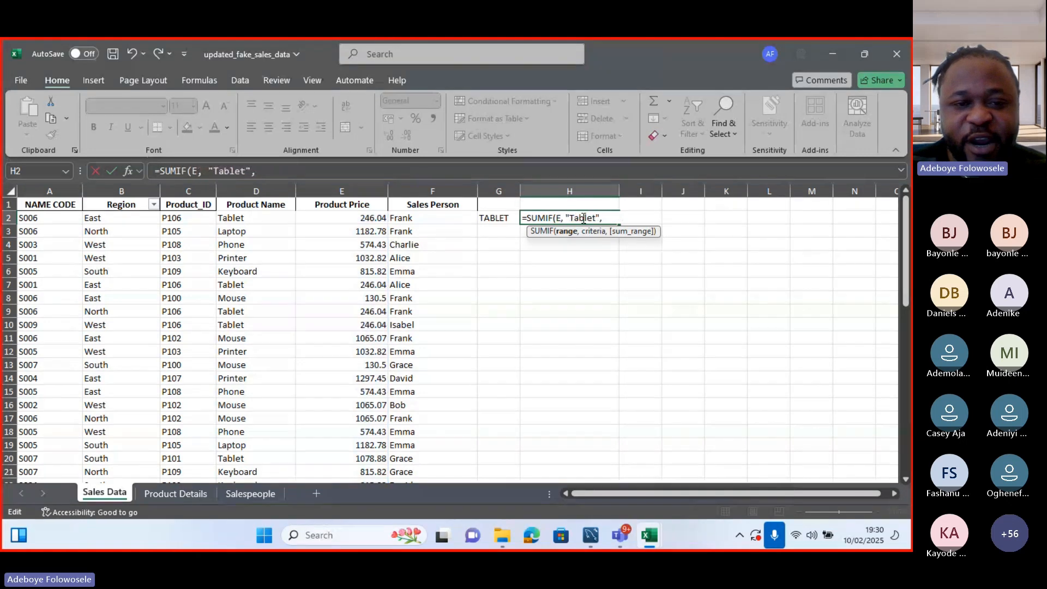
click(271, 218)
drag(271, 217, 261, 458)
drag(908, 371, 907, 204)
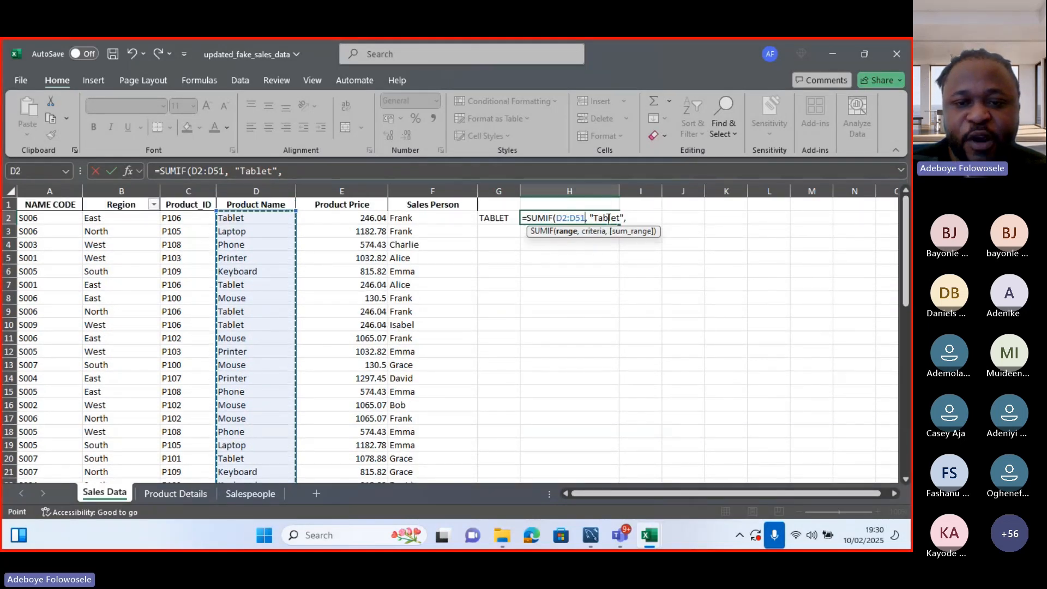
- Use the product prices in E2:E51 as the sum range and complete the SUMIF formula in H2
key(F2)
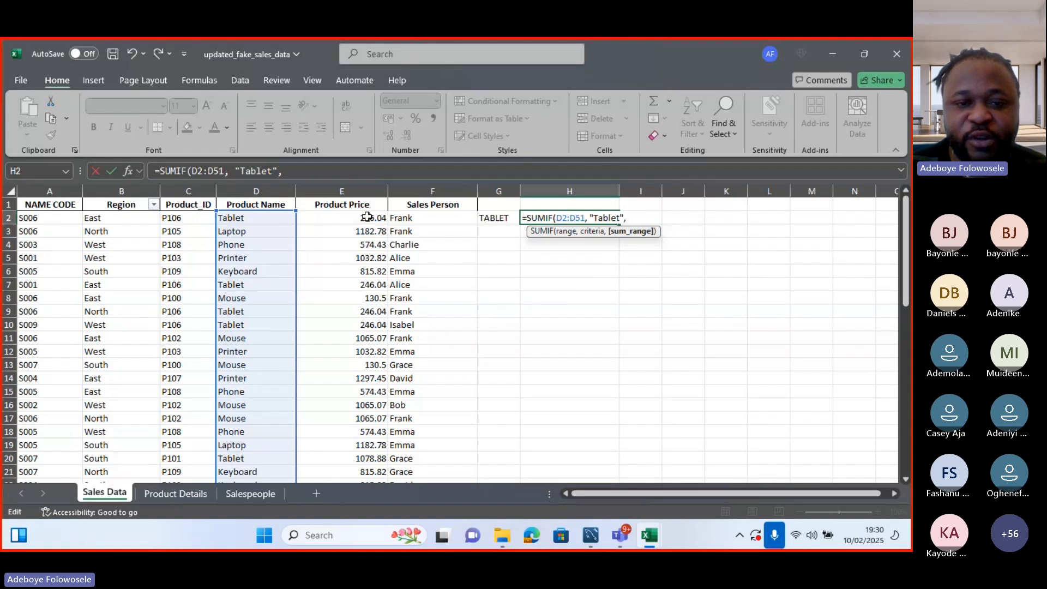
drag(367, 217, 348, 483)
drag(906, 411, 906, 210)
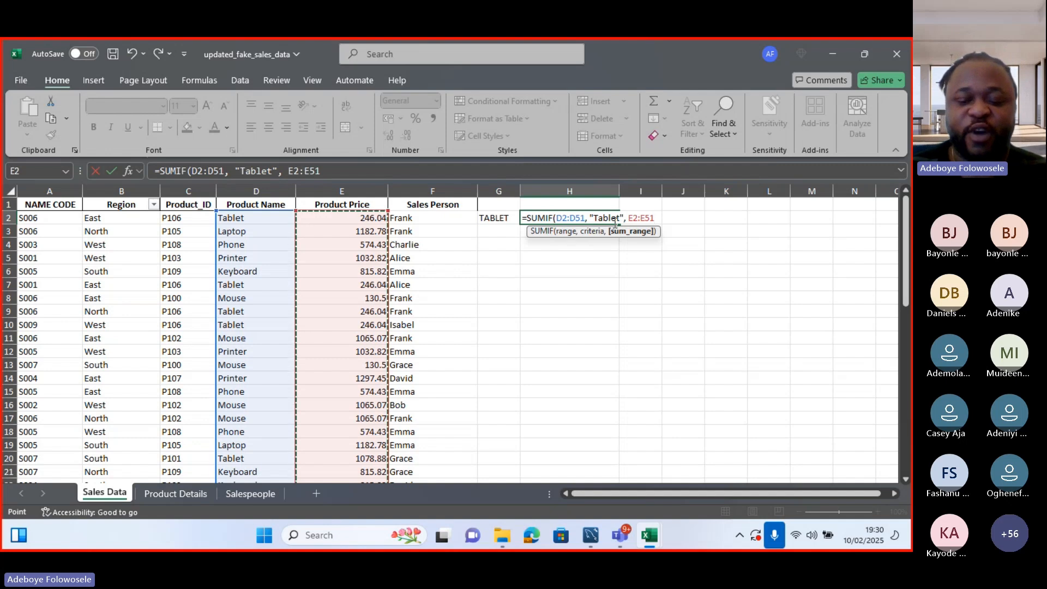
text())
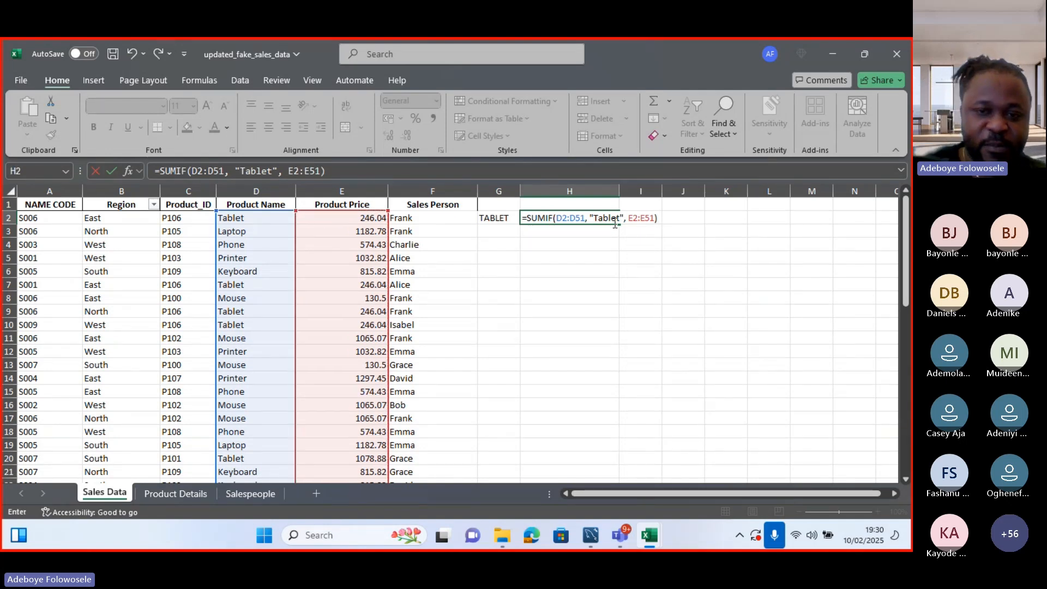
key(Return)
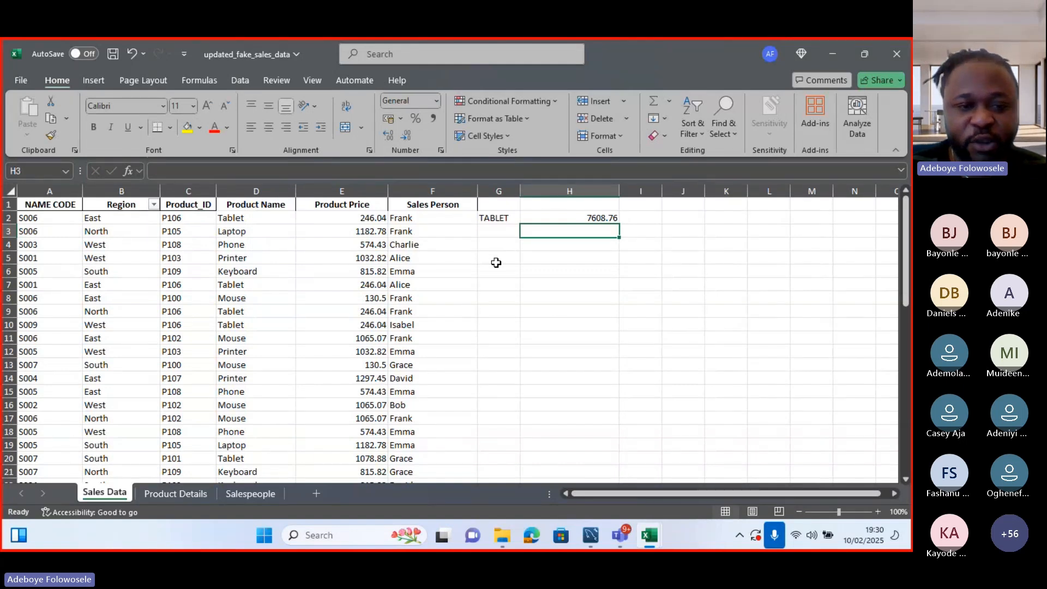
- Copy the SUMIF formula from H2 down to H3 and enter the label LAPTOP in G3
click(572, 218)
drag(620, 225, 620, 238)
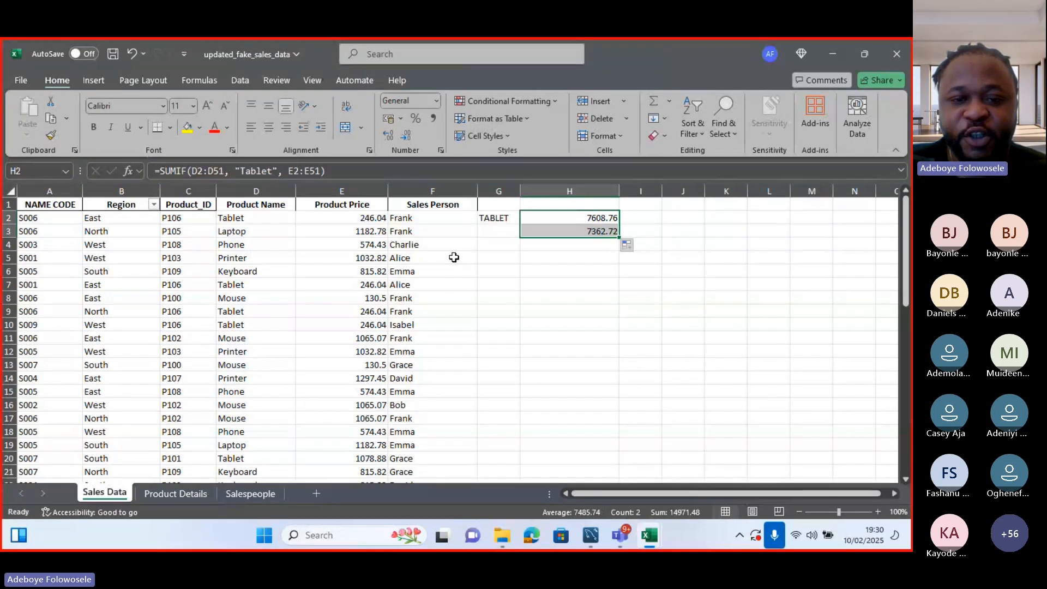
click(488, 232)
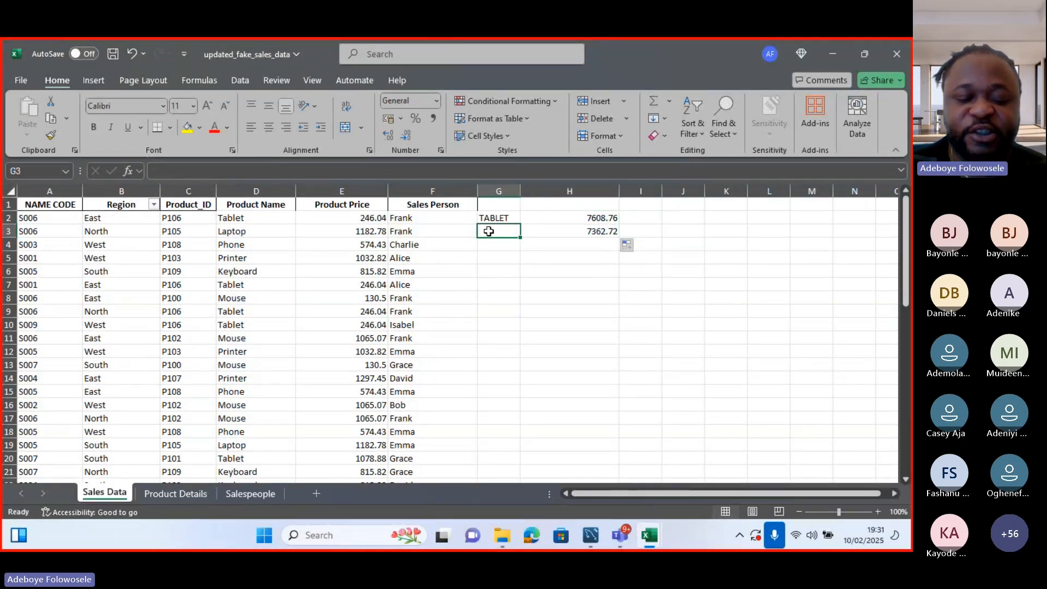
text(LAPTOP)
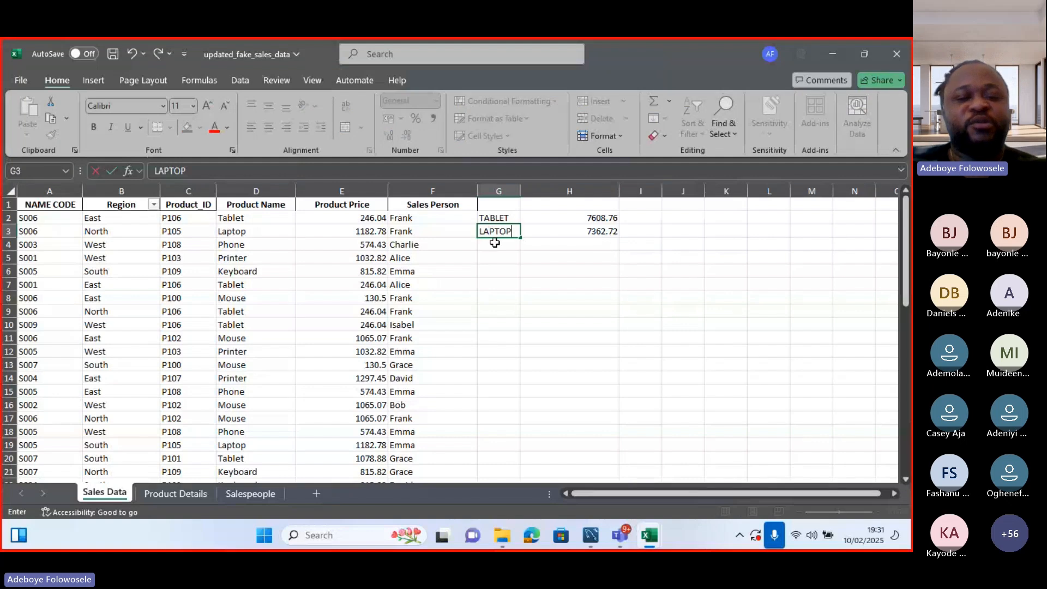
- Enter the label PHONE in G4 and copy the SUMIF formula from H3 down to H4
click(494, 242)
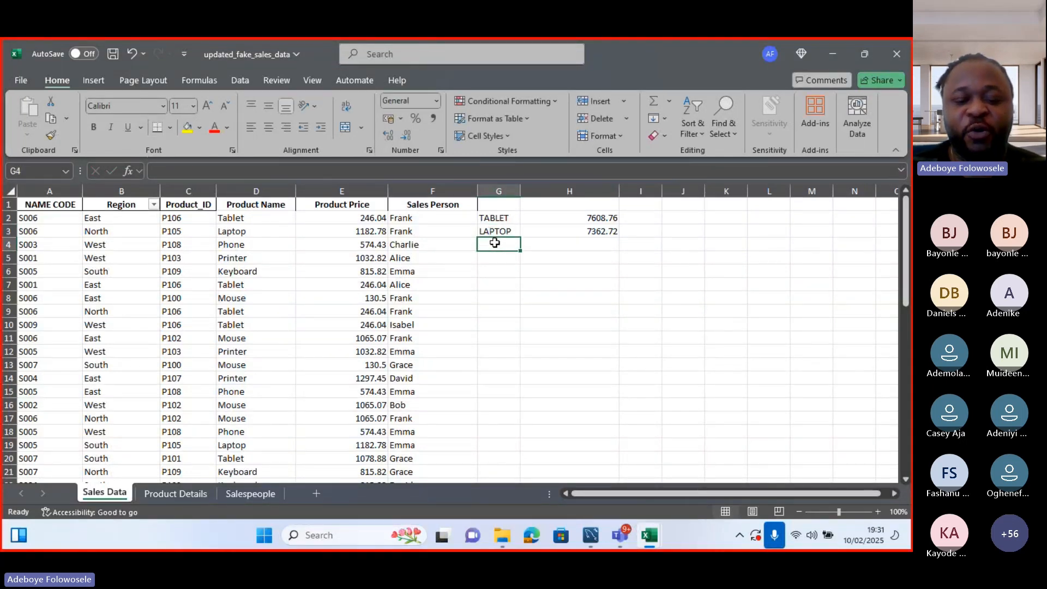
text(PHONE)
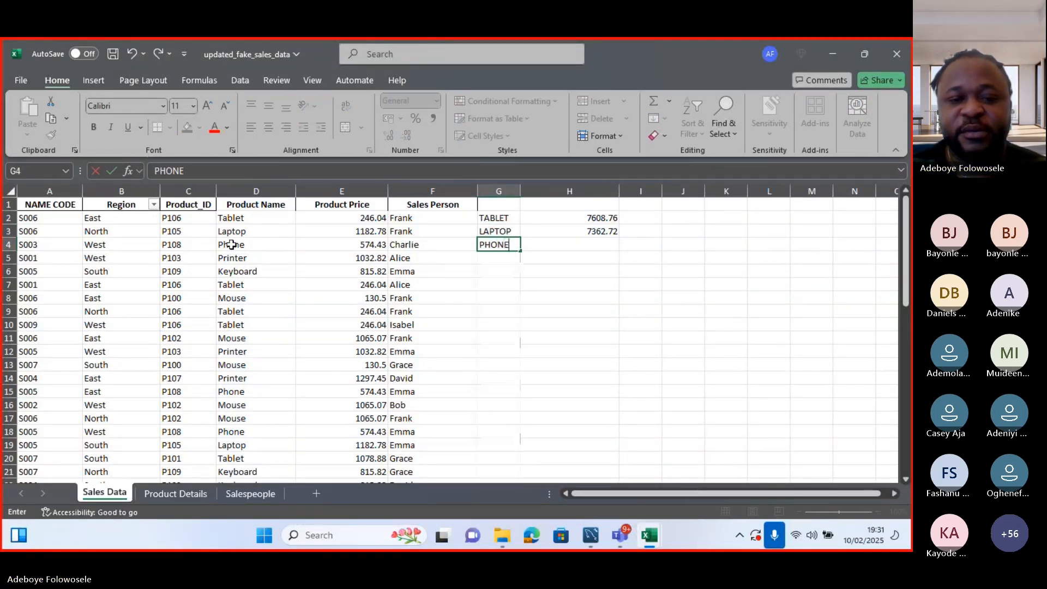
click(611, 232)
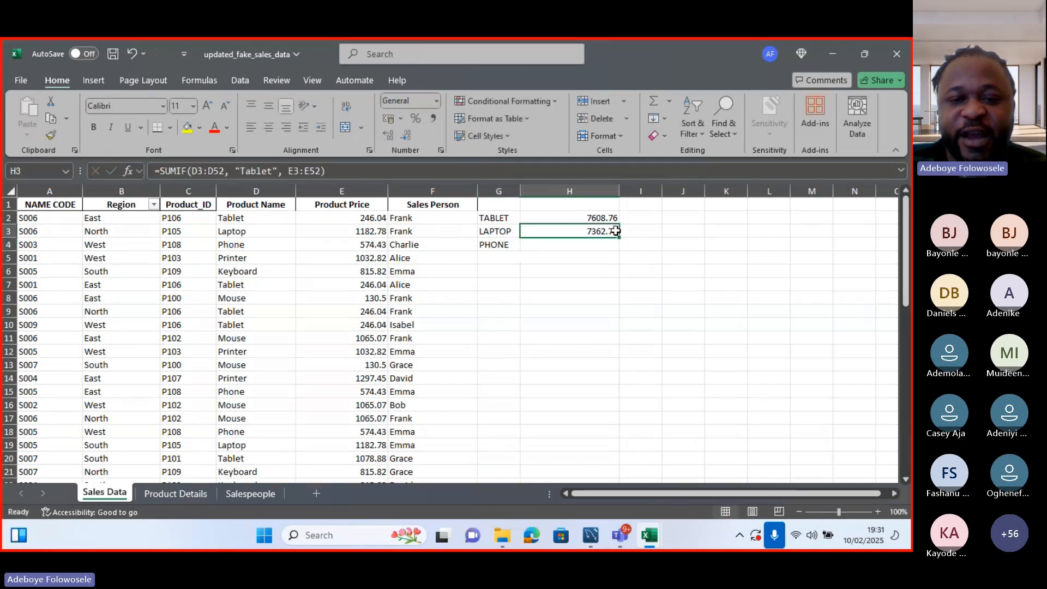
drag(618, 238, 619, 250)
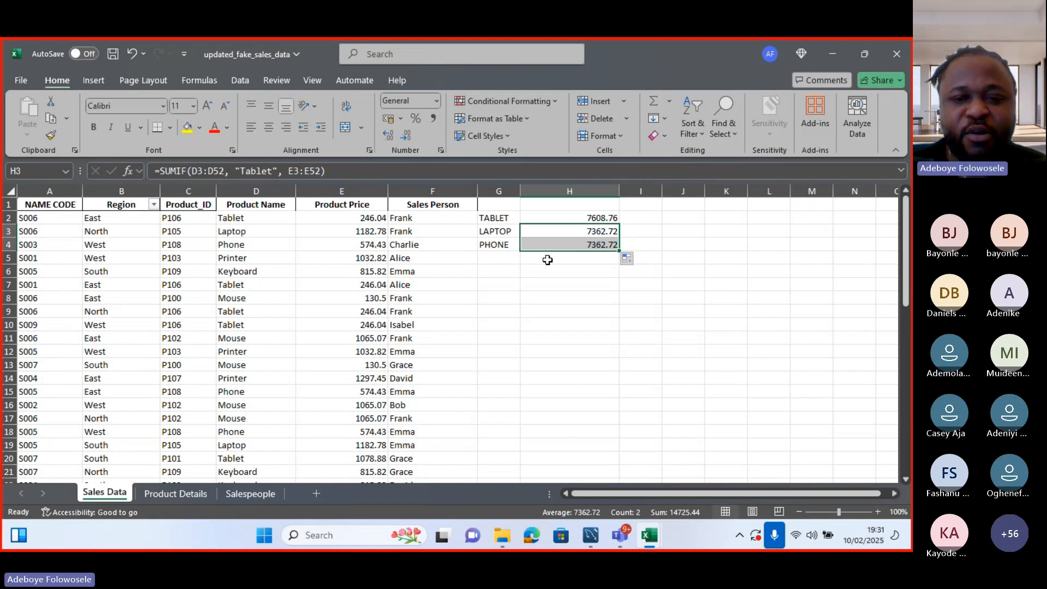
- Change the criterion of the SUMIF formula in H3 to "Phone"
double_click(600, 231)
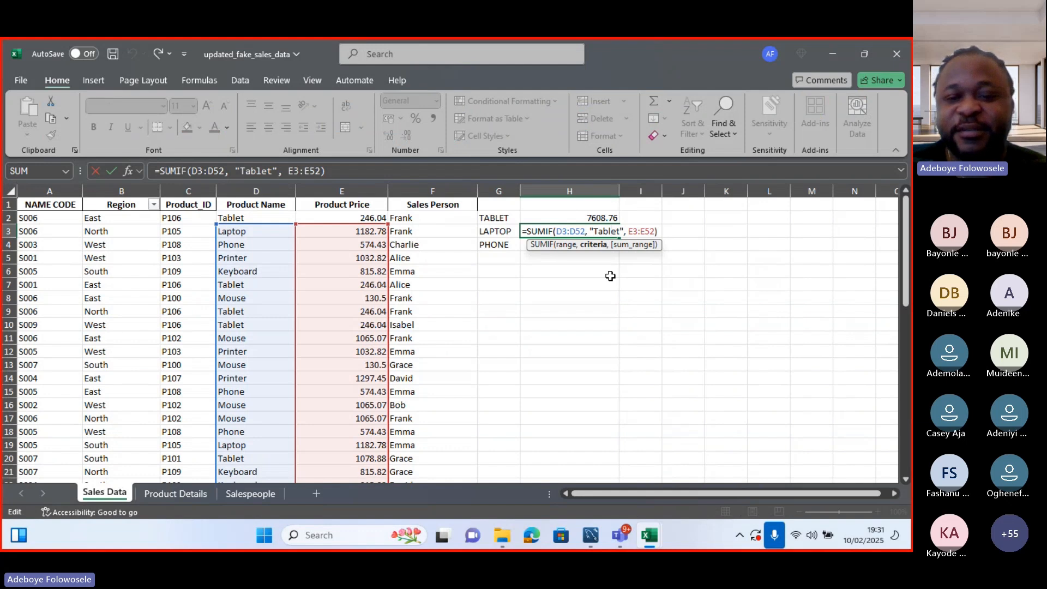
key(Delete)
key(BackSpace)
key(BackSpace)
key(BackSpace)
key(BackSpace)
key(BackSpace)
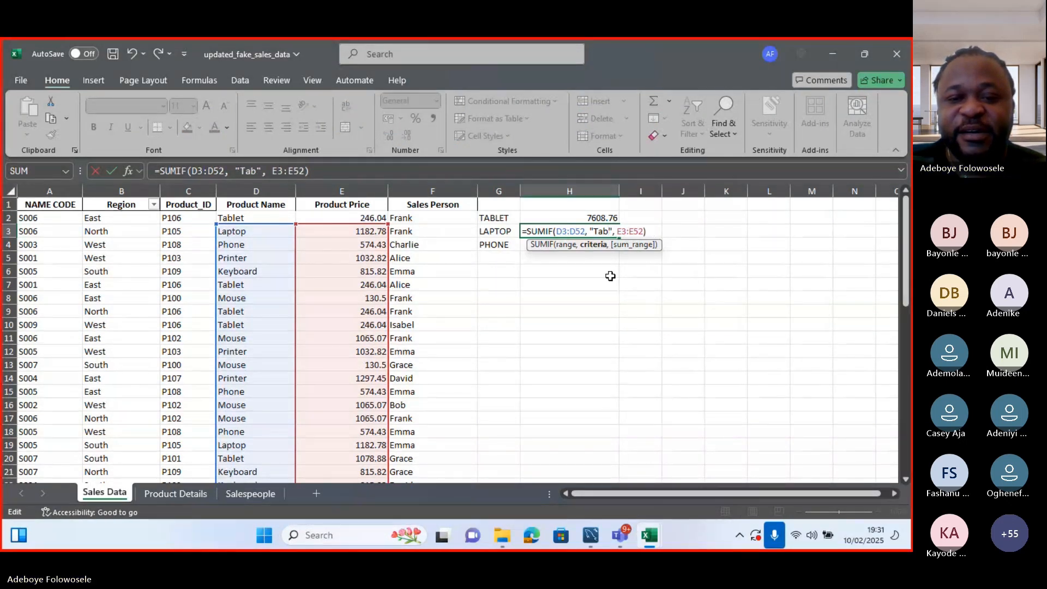
text(Phone)
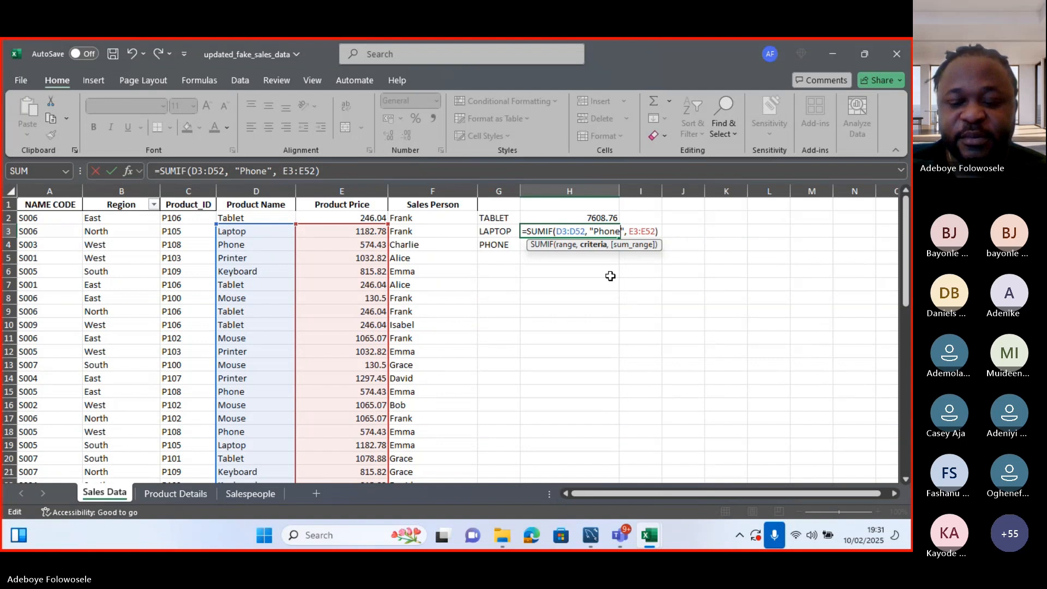
key(Return)
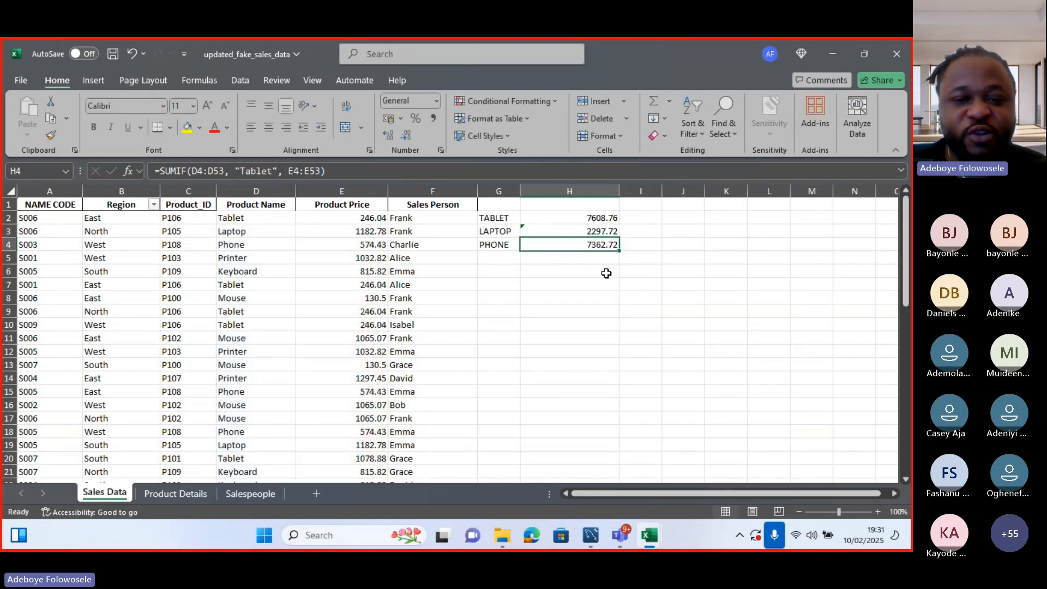
- Set the criterion of the SUMIF formula in H3 to "Laptop" to match its label
double_click(597, 232)
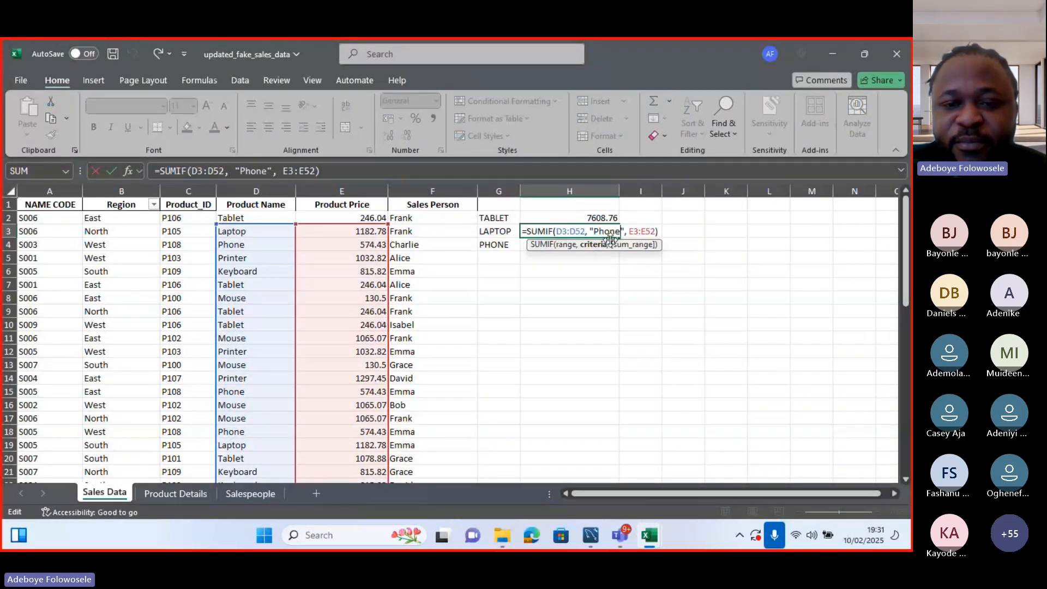
key(BackSpace)
key(BackSpace)
key(BackSpace)
key(BackSpace)
key(BackSpace)
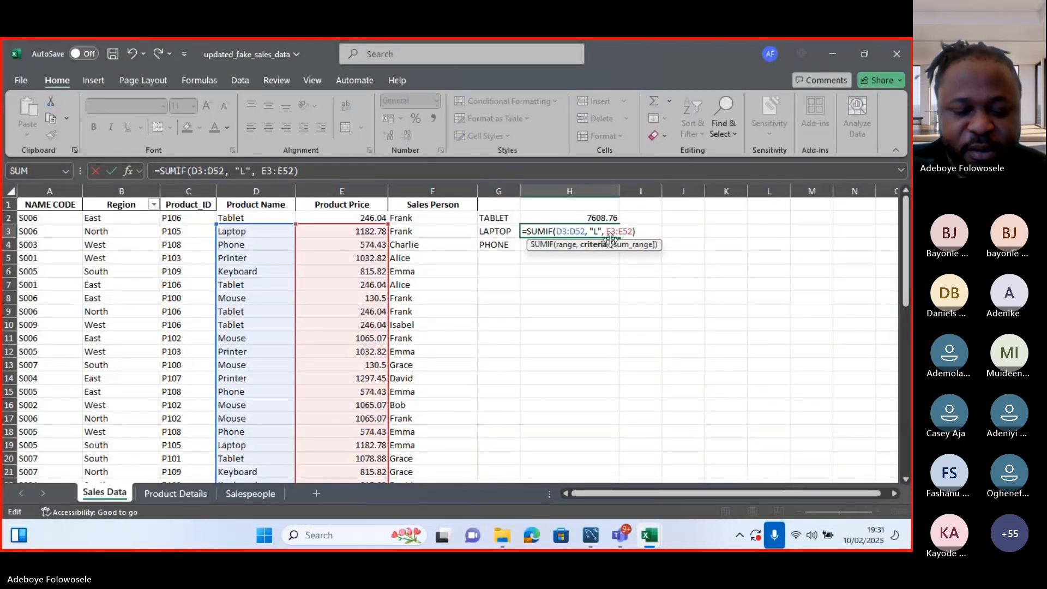
text(Laptop)
key(Return)
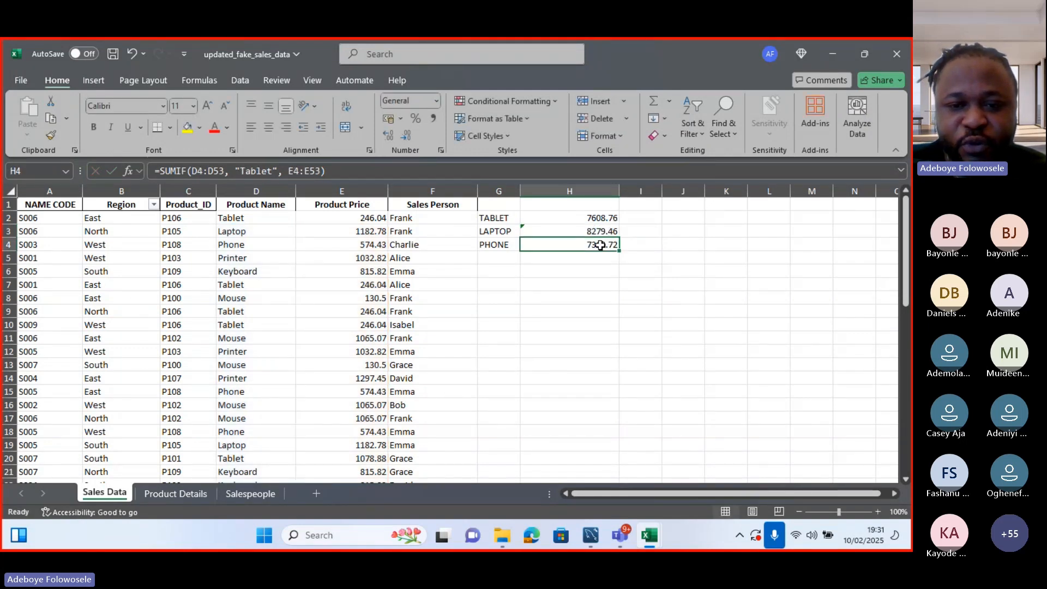
- Set the criterion of the SUMIF formula in H4 to "Phone"
double_click(600, 246)
key(BackSpace)
key(BackSpace)
key(BackSpace)
key(BackSpace)
key(BackSpace)
key(BackSpace)
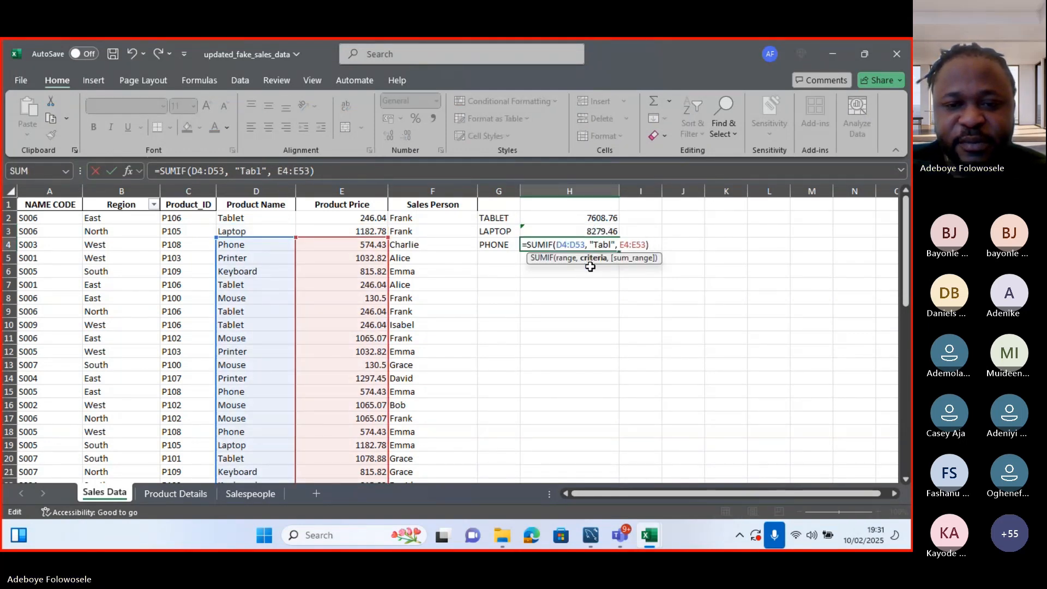
text(Phone)
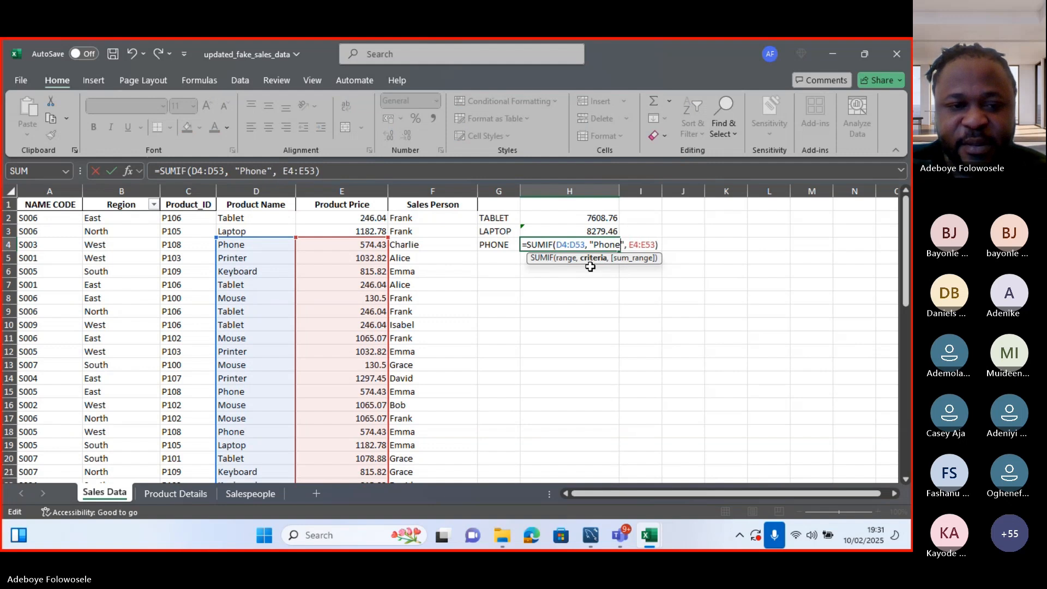
key(Return)
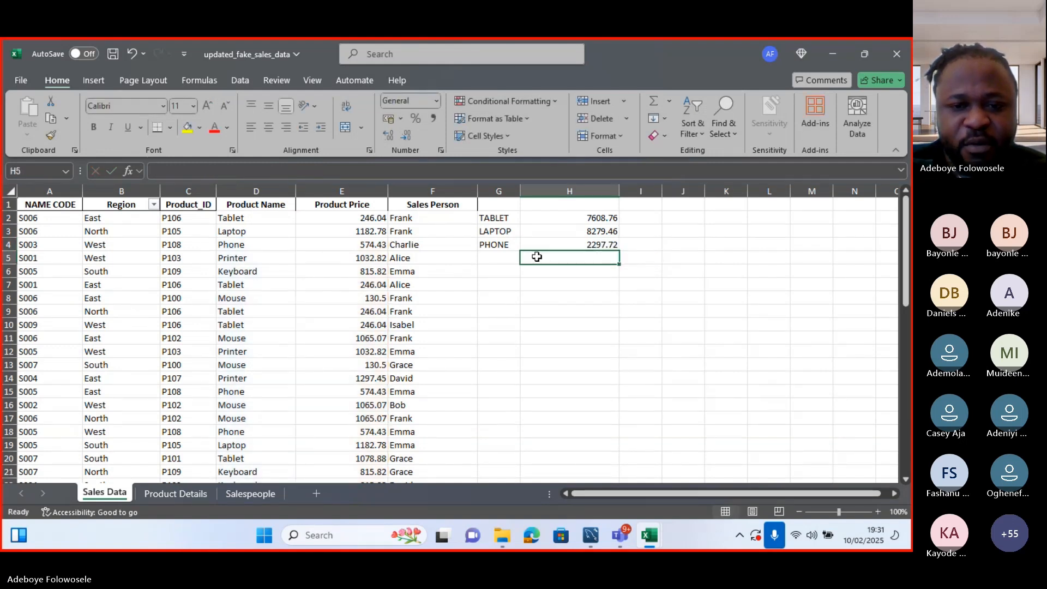
- Label G5 Printer and G6 Keyboard, accepting the Flash Fill suggestion for the rest of column G
click(486, 256)
text(Printer)
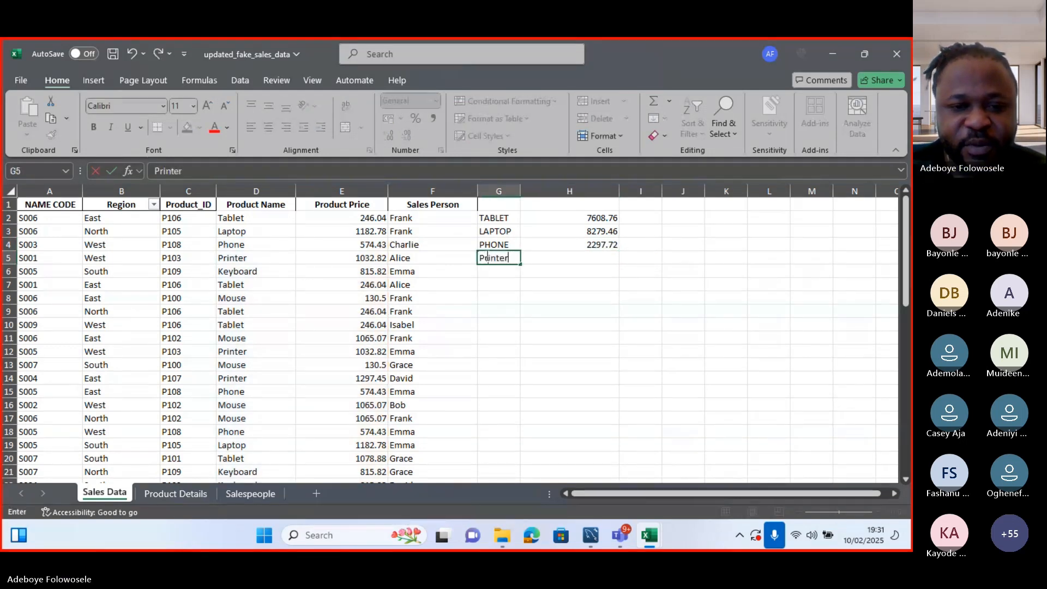
key(Return)
text(Keyboard)
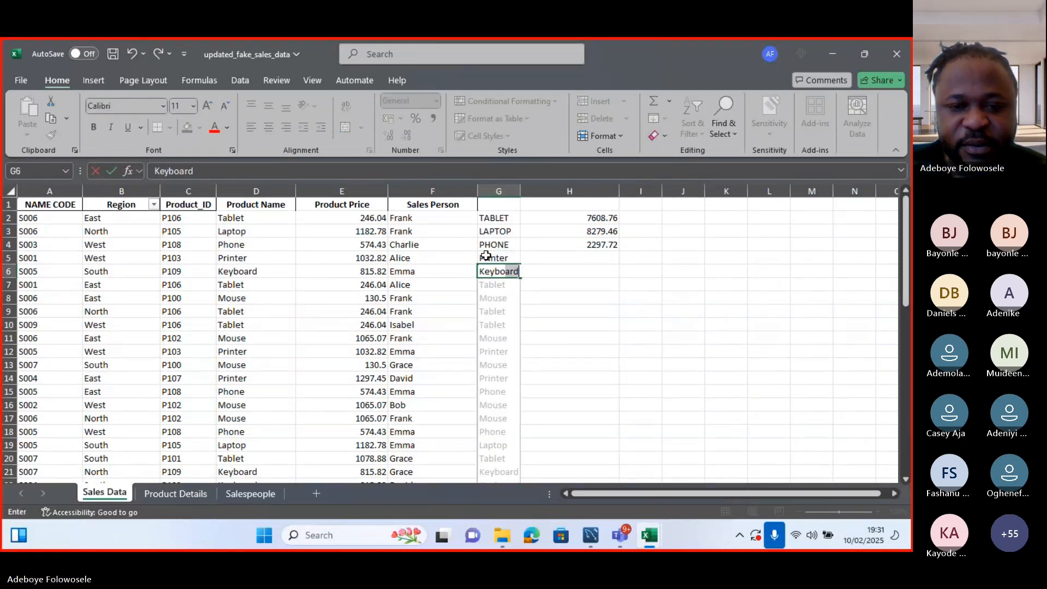
key(Tab)
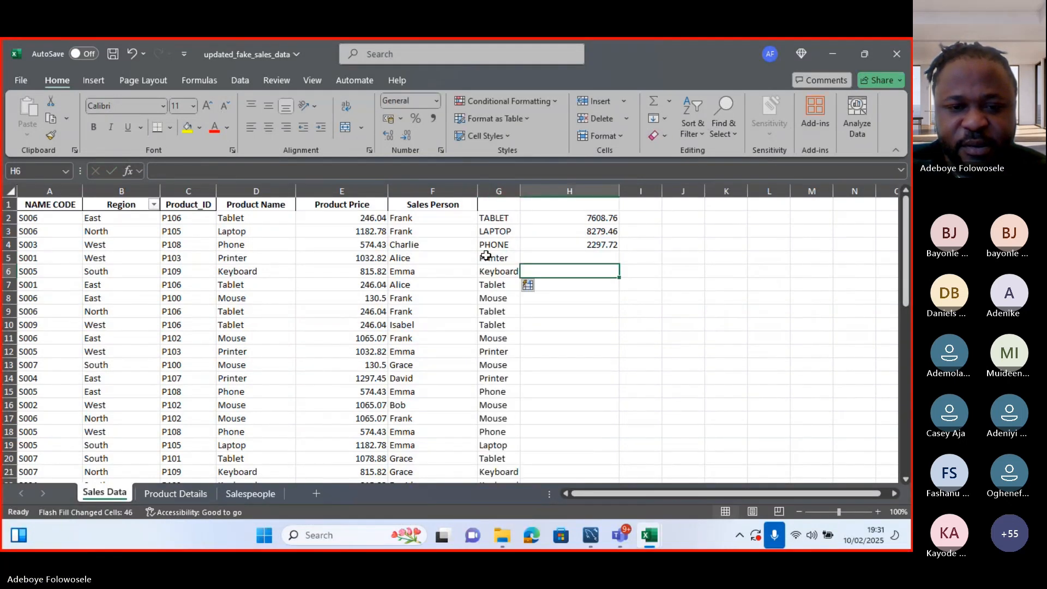
click(497, 287)
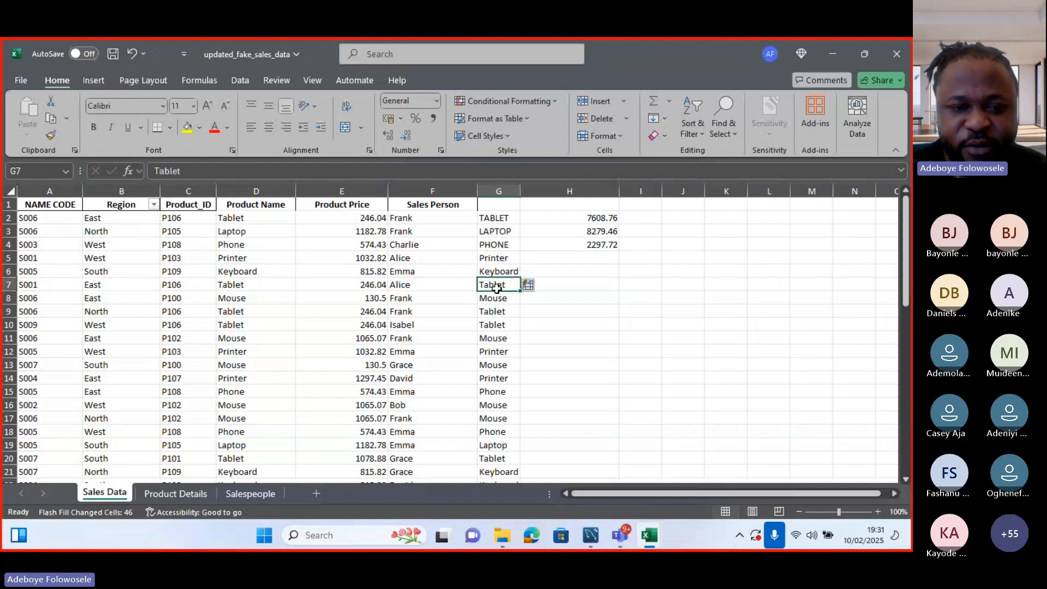
- Undo the Flash Fill in column G and label G7 Mouse, checking the product names against the Product Details sheet
key(ctrl+z)
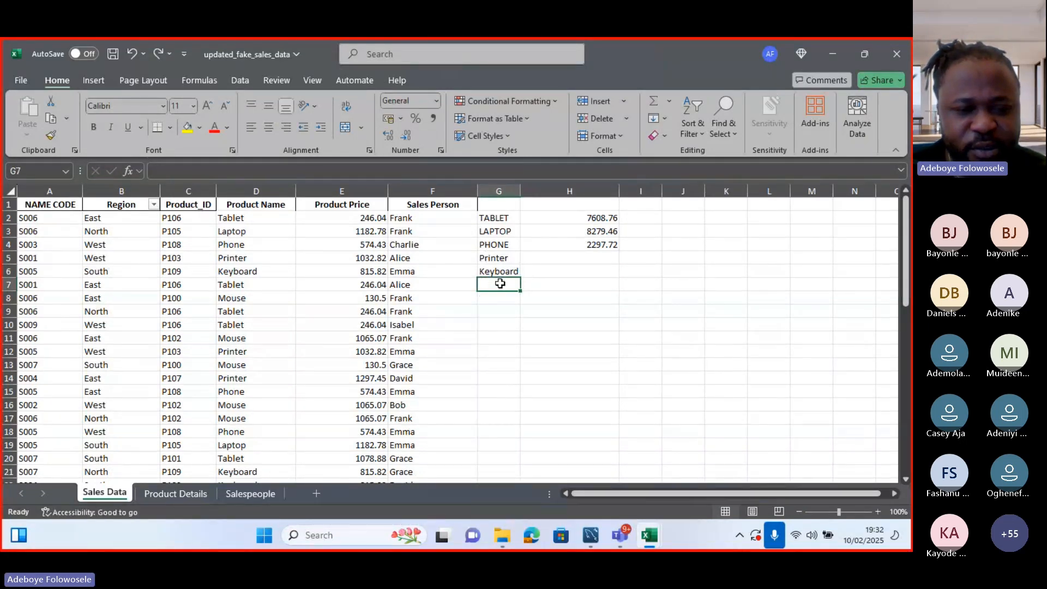
click(176, 494)
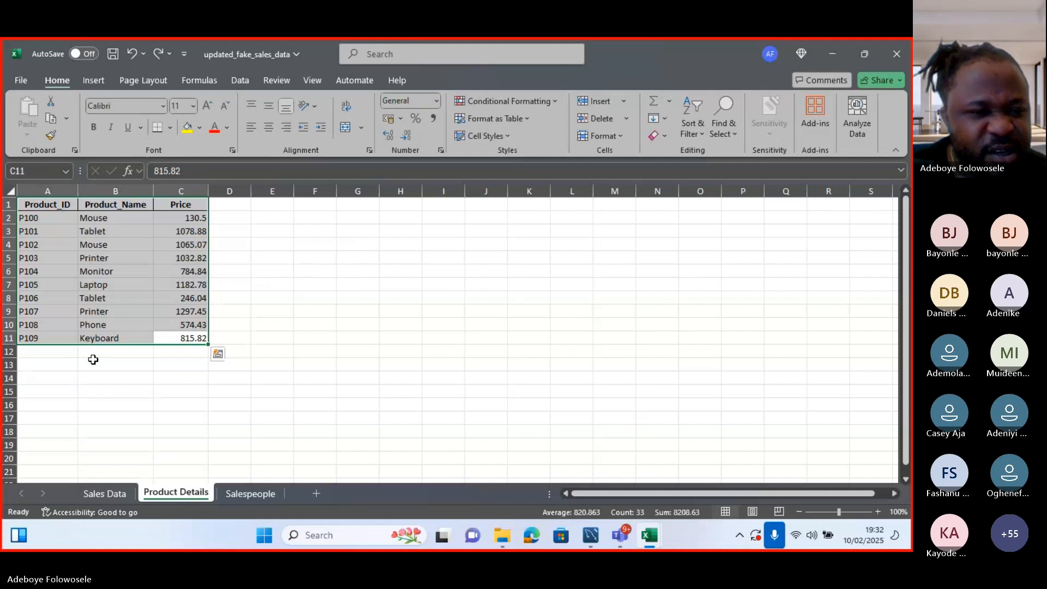
click(110, 285)
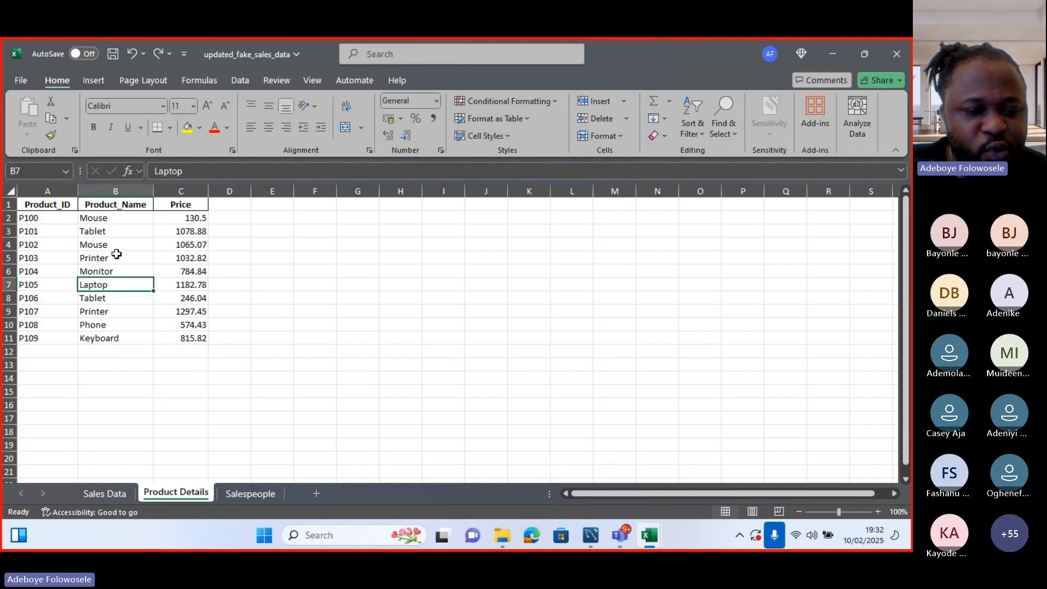
click(101, 492)
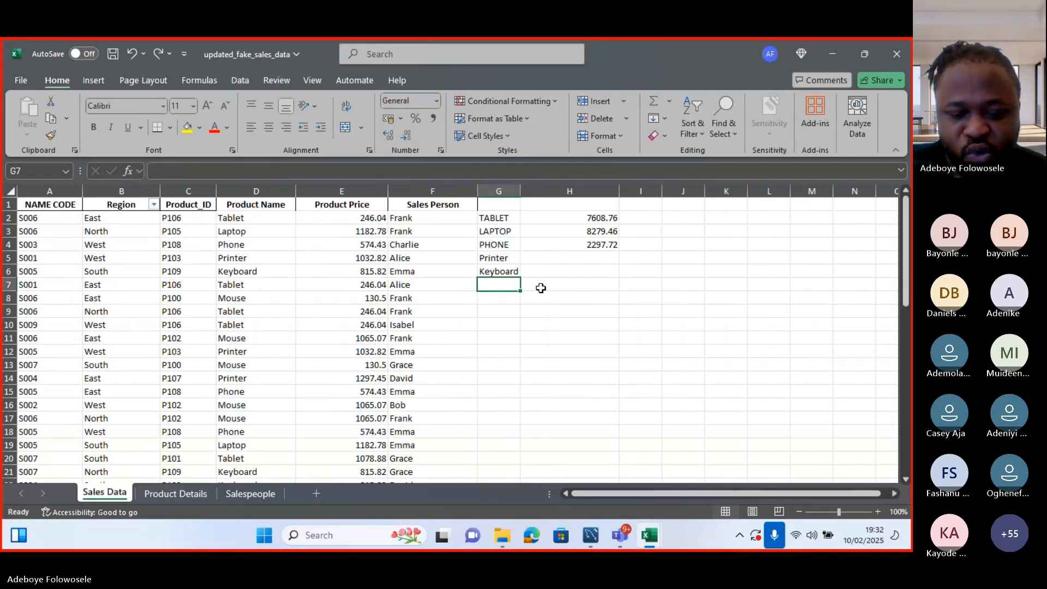
text(Mouse)
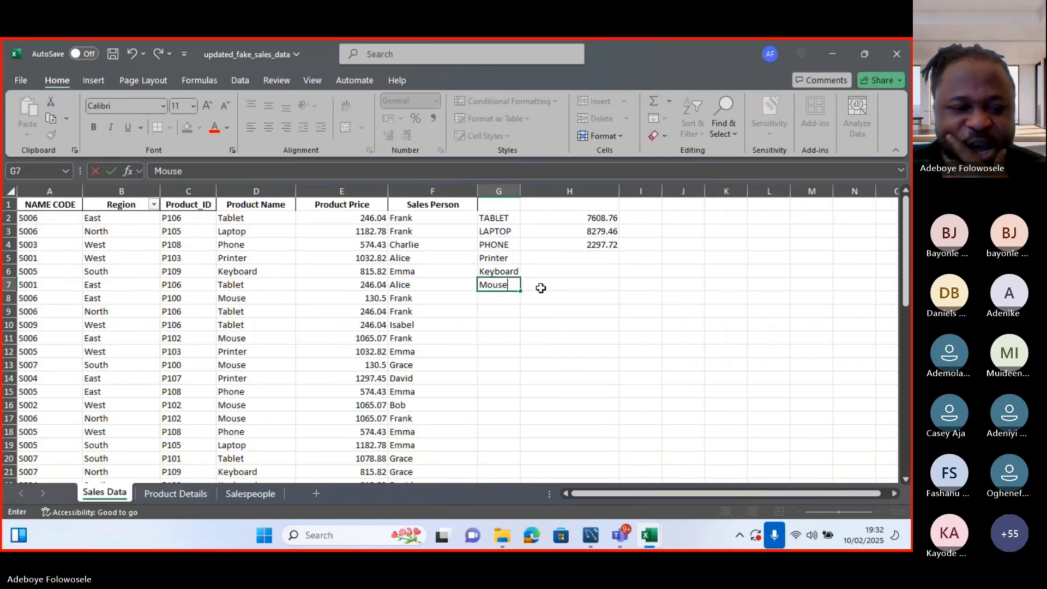
click(175, 493)
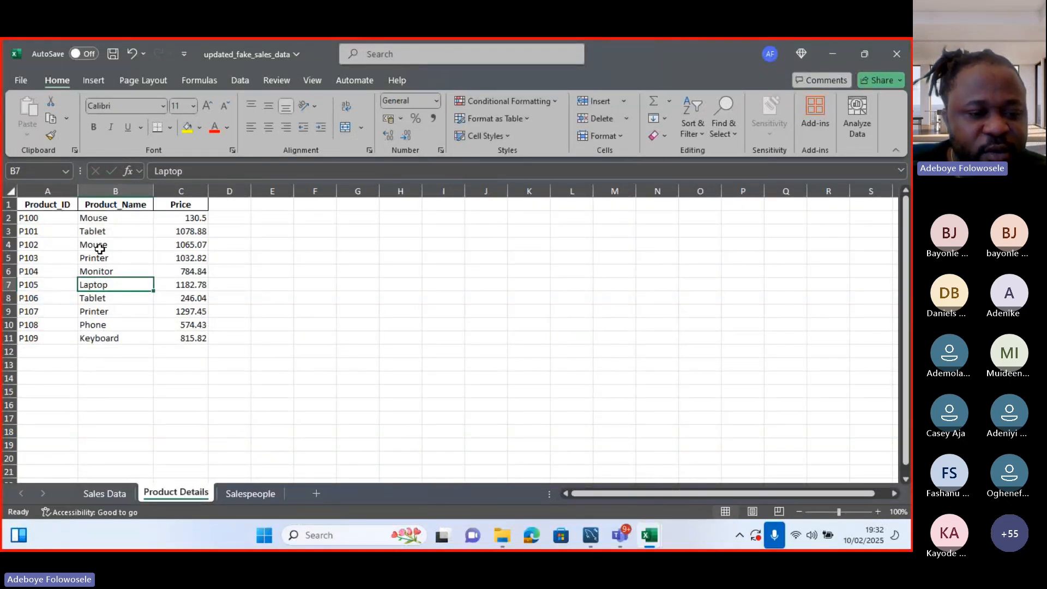
click(102, 494)
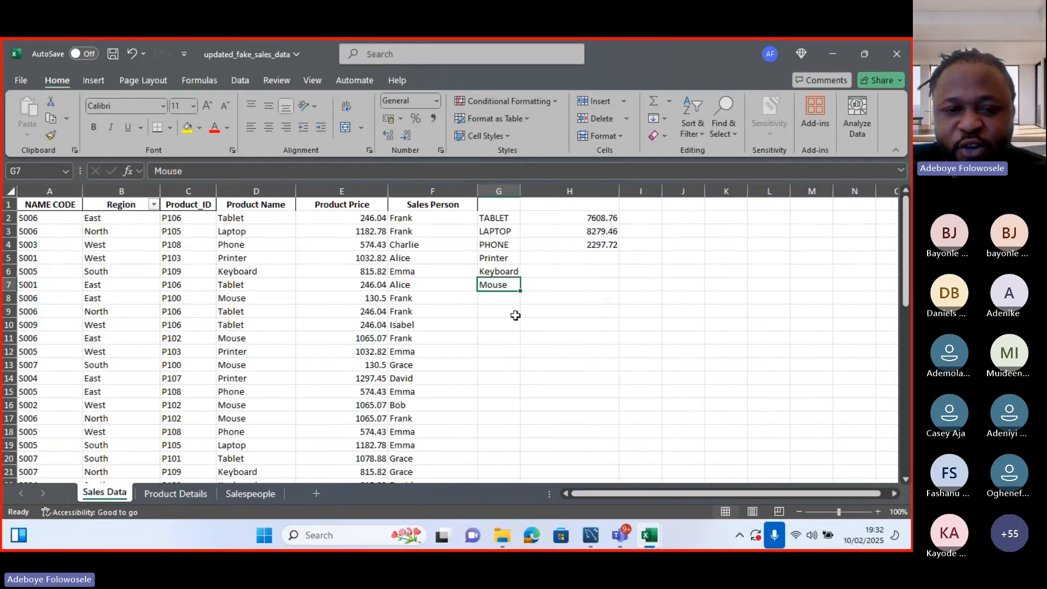
- Copy the SUMIF formula from H4 down to H7
click(578, 256)
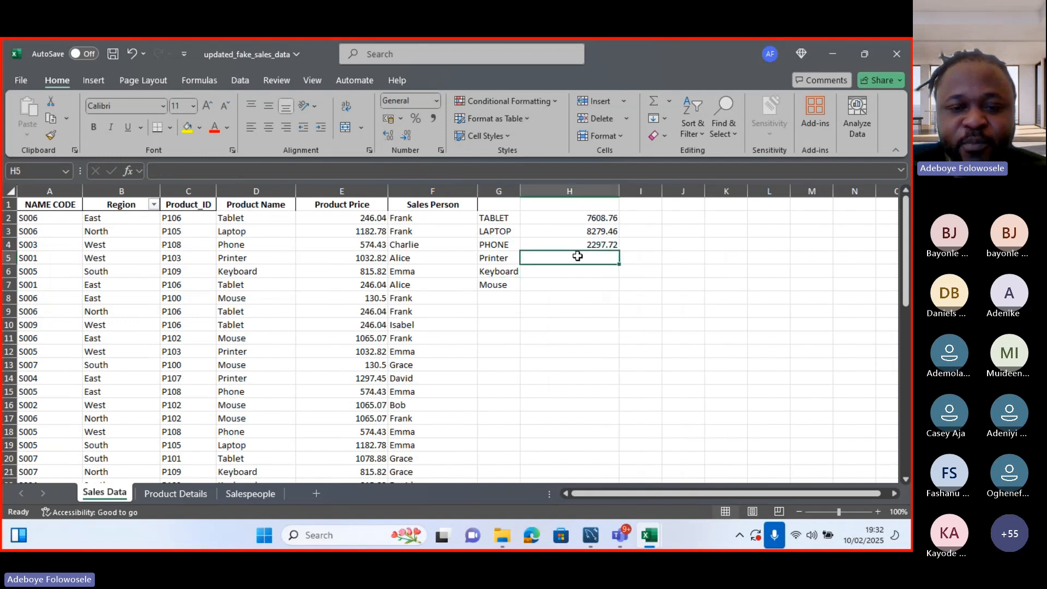
click(612, 244)
drag(619, 251, 620, 289)
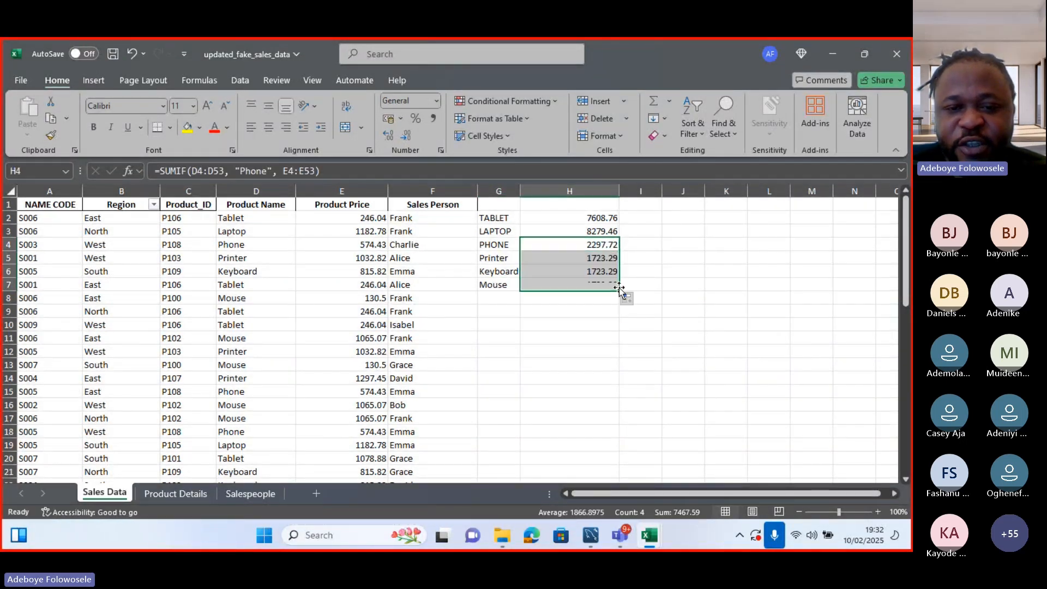
- Set the criterion of the SUMIF formula in H5 to "Printer"
double_click(600, 261)
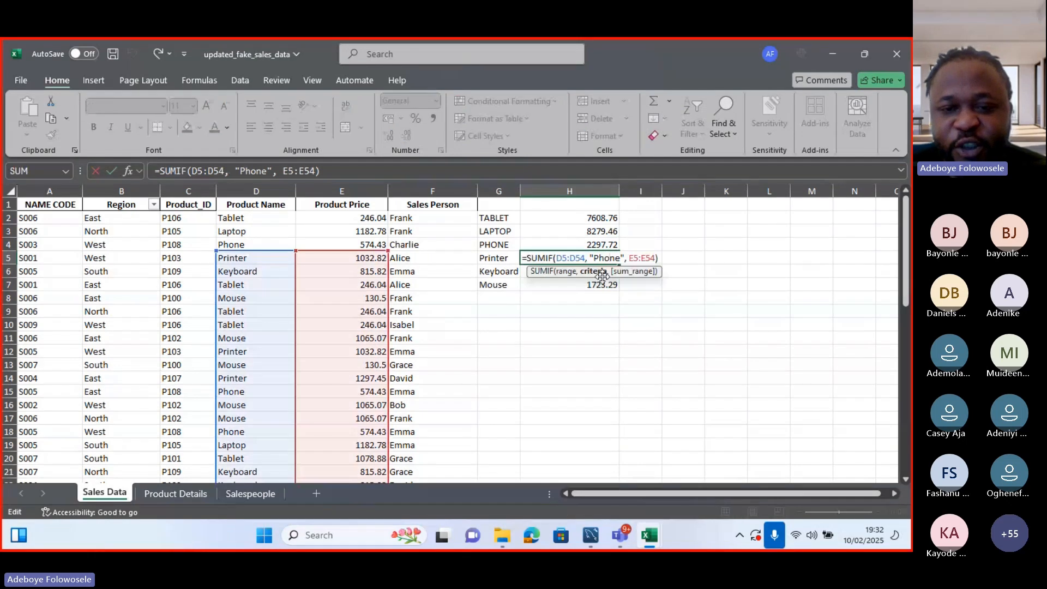
key(BackSpace)
key(BackSpace)
key(BackSpace)
key(BackSpace)
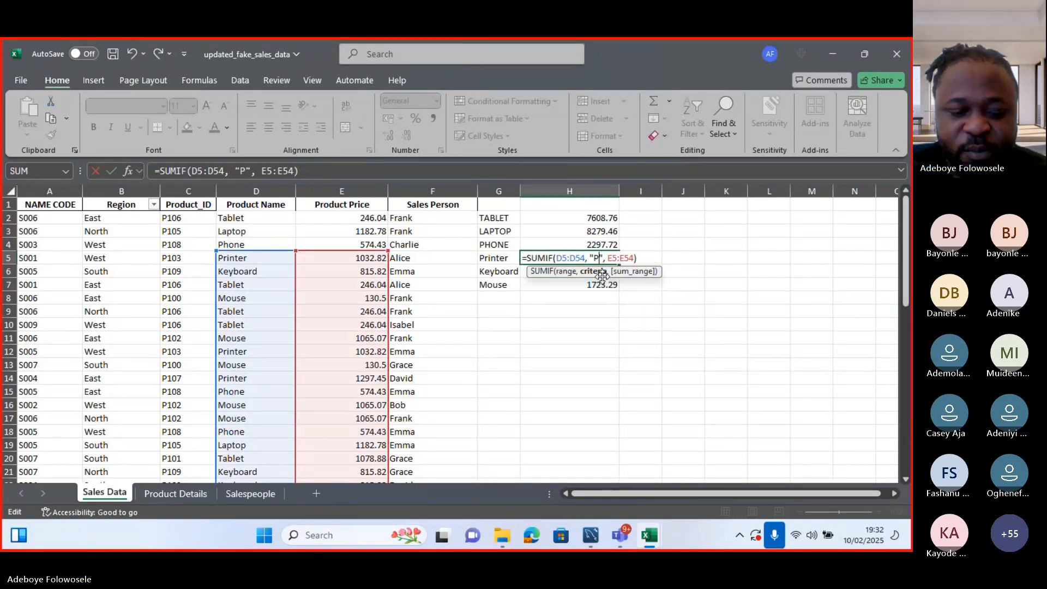
text(rint)
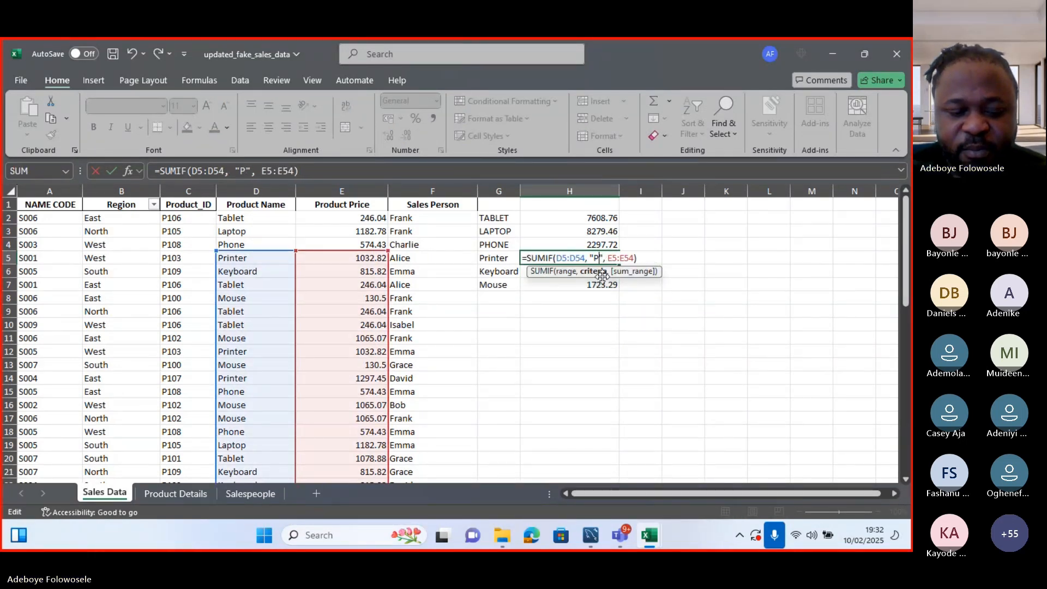
text(er)
key(Return)
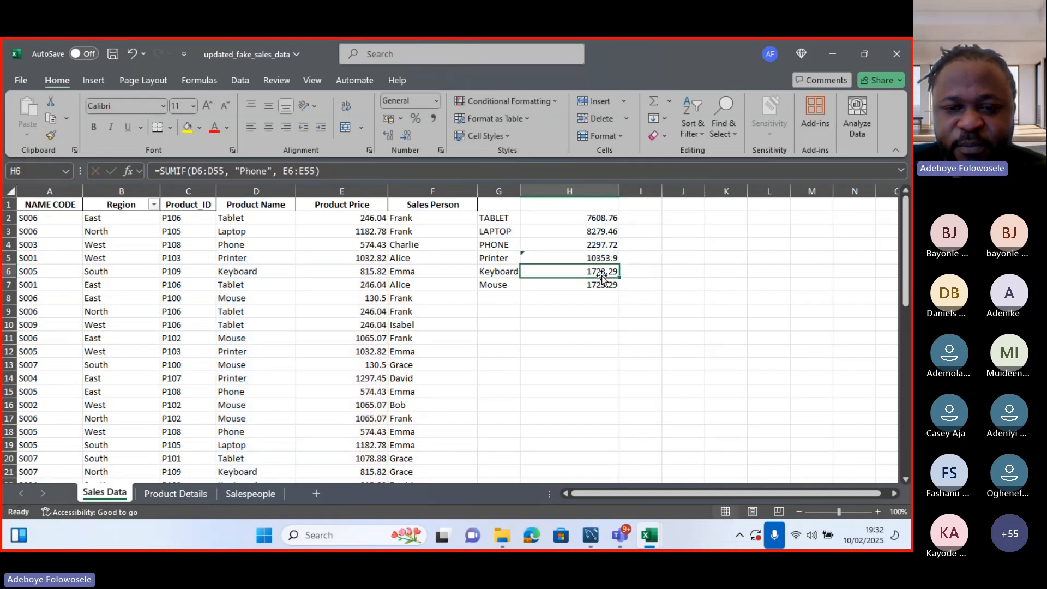
- Set the criterion of the SUMIF formula in H6 to "Keyboard"
double_click(603, 279)
key(BackSpace)
key(BackSpace)
key(BackSpace)
key(BackSpace)
key(BackSpace)
text(K)
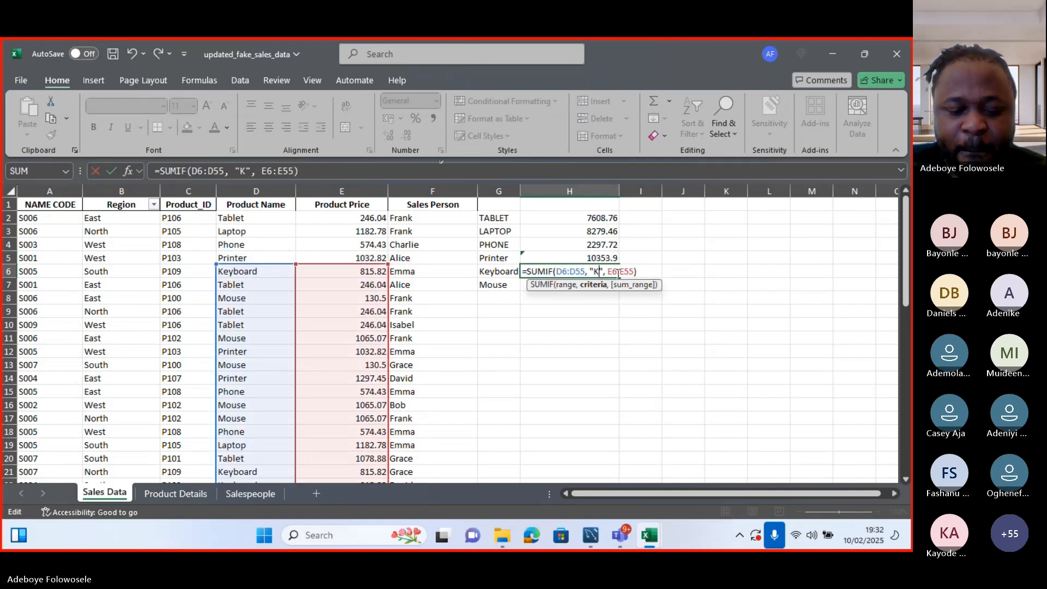
text(eyboard)
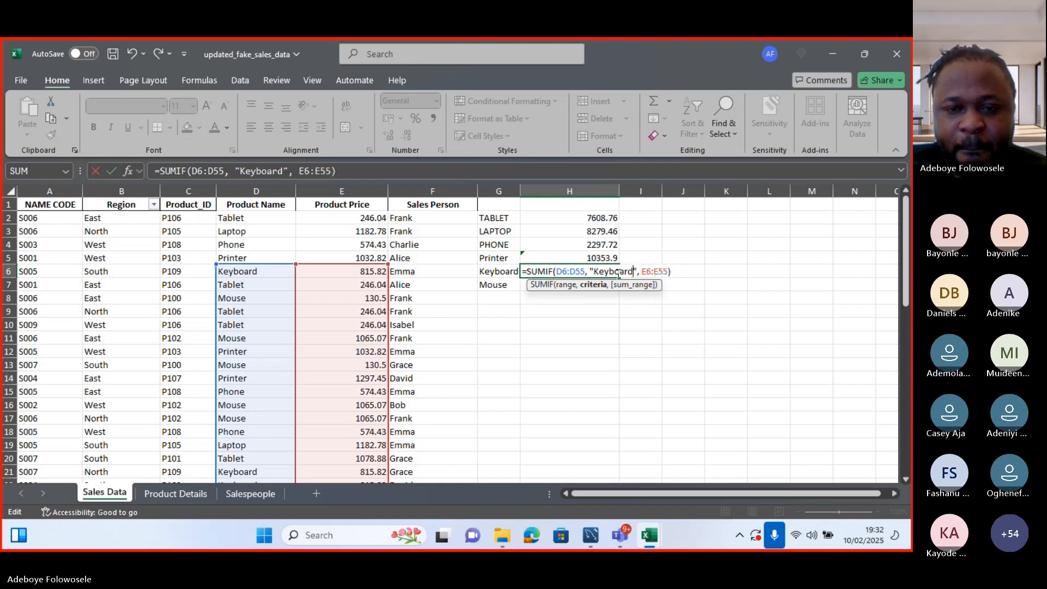
key(Return)
- Set the criterion of the SUMIF formula in H7 to "Mouse"
double_click(606, 283)
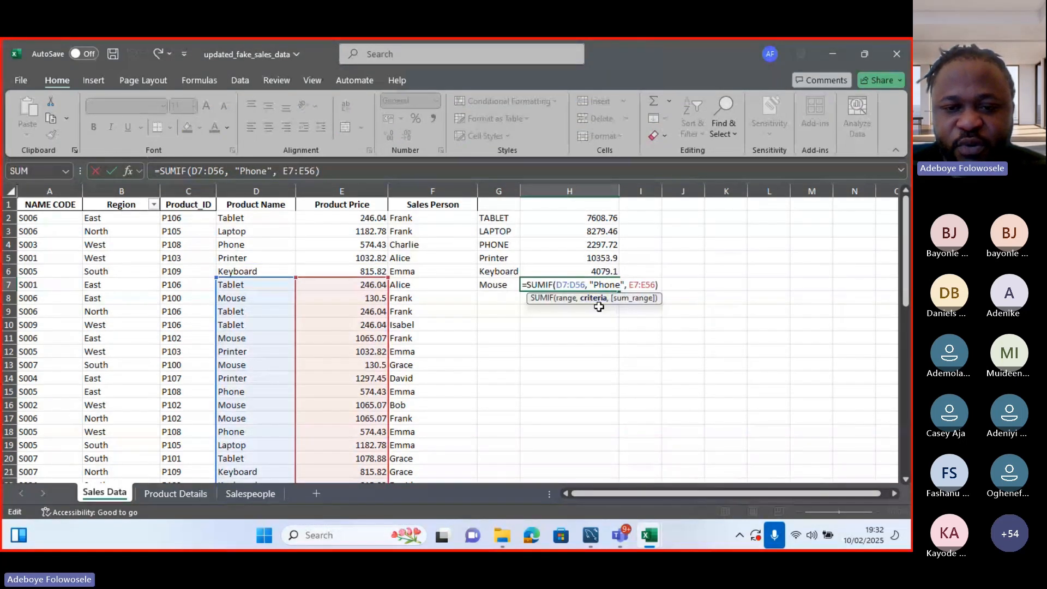
key(BackSpace)
key(BackSpace)
key(BackSpace)
key(BackSpace)
key(BackSpace)
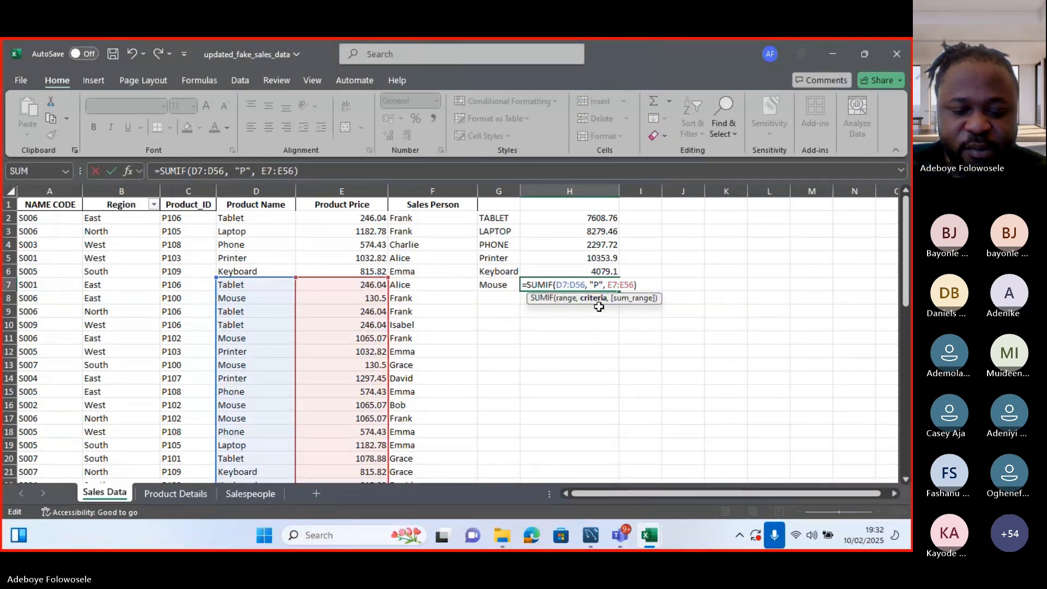
text(Mouse)
key(Return)
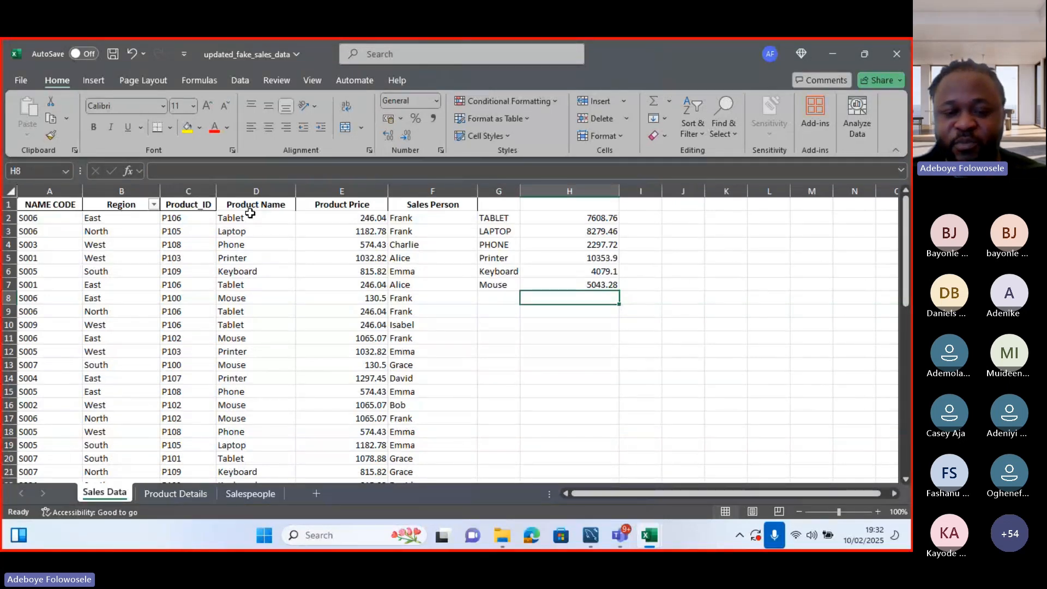
- Check the Teams meeting chat for the missing product, return to the Excel sheet and label G8 Monitor
mouse_move(621, 536)
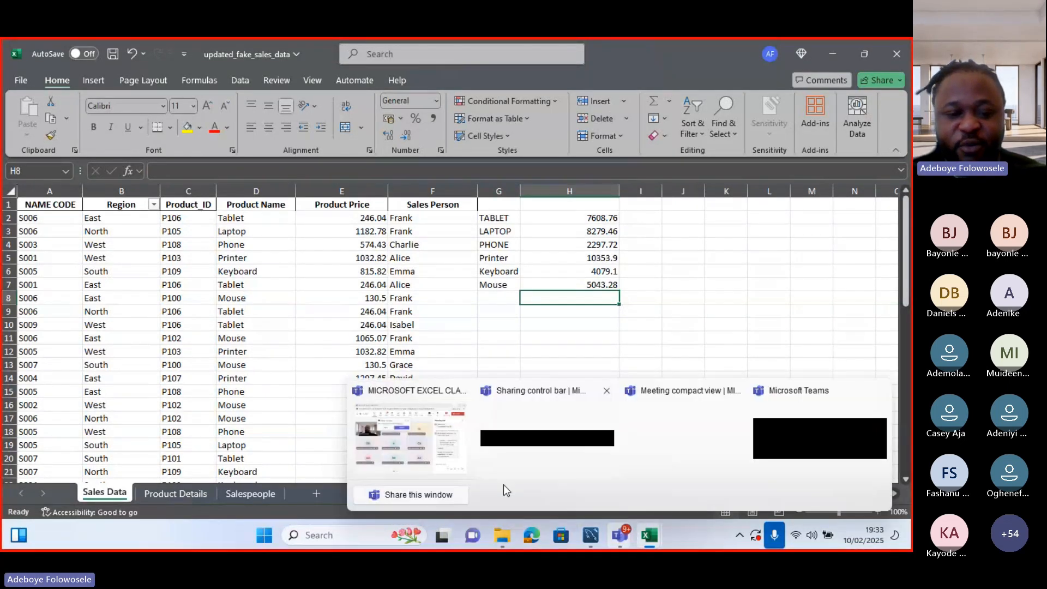
click(405, 460)
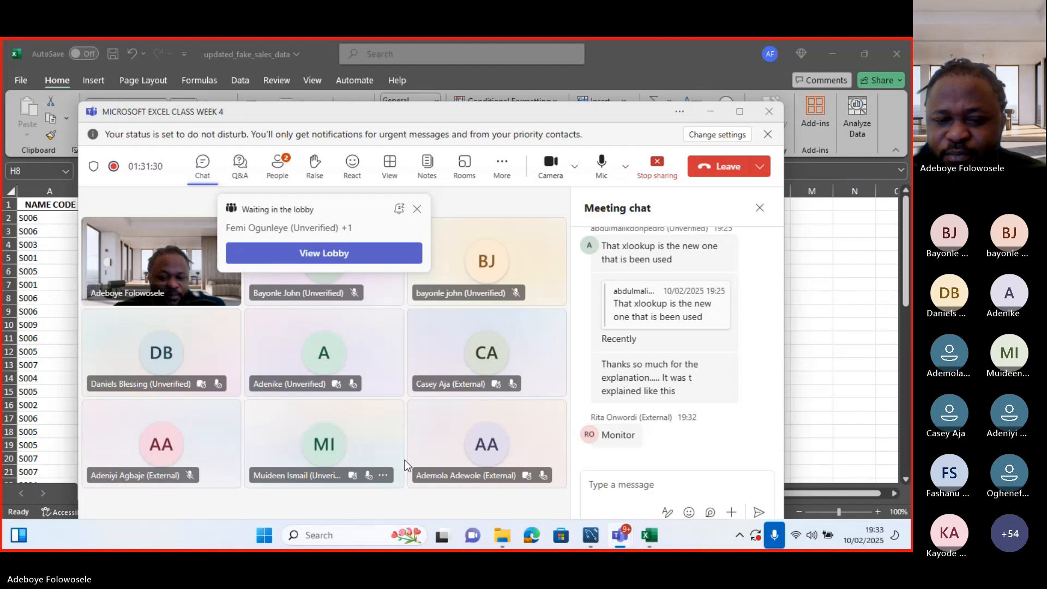
click(814, 409)
click(494, 297)
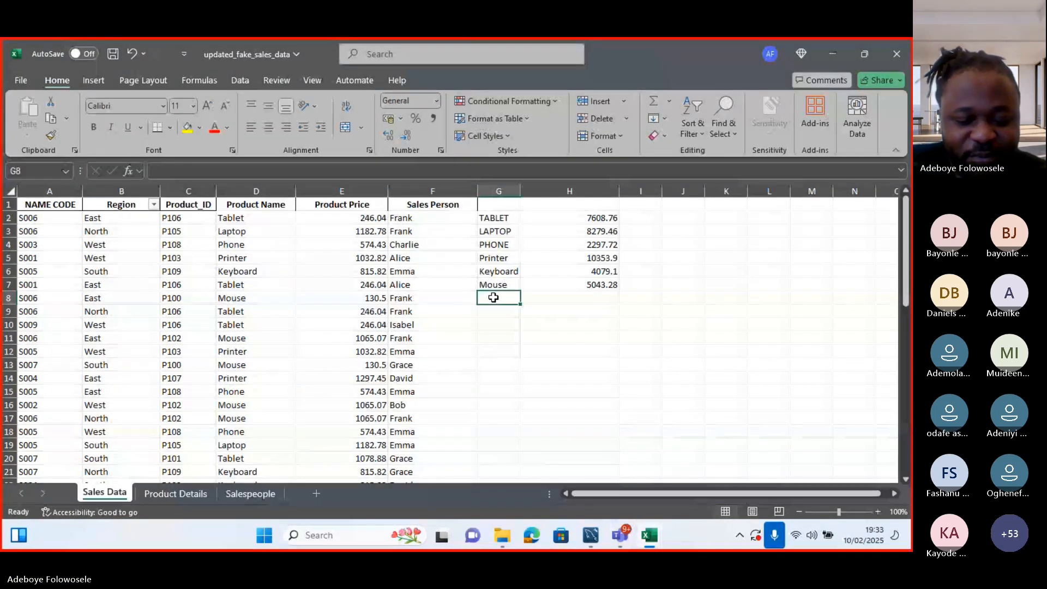
text(Monitor)
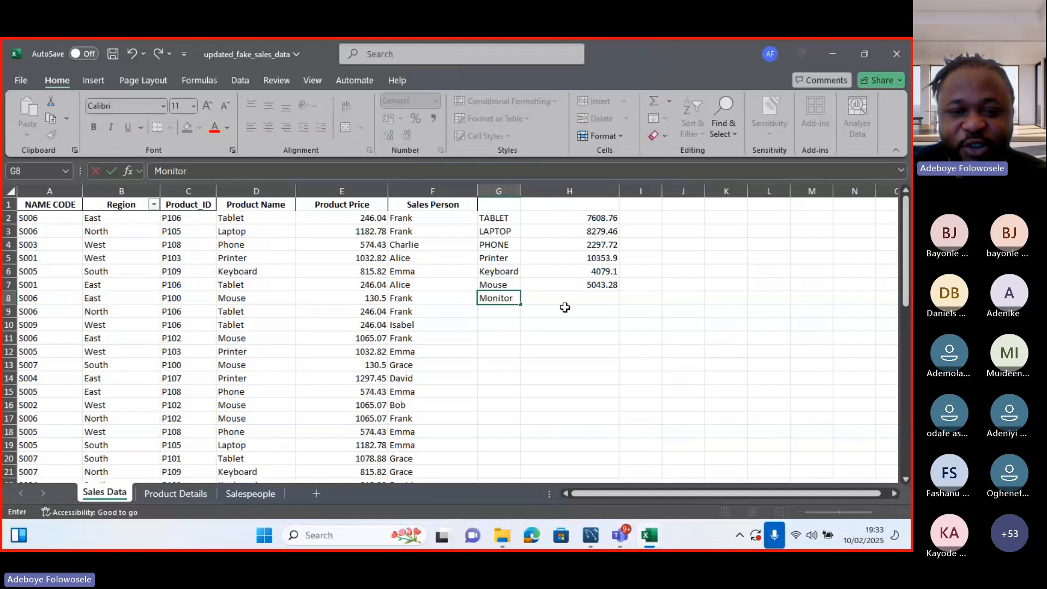
- Copy the SUMIF formula from H7 into H8 and set its criterion to "Monitor"
click(608, 287)
drag(622, 288, 619, 306)
double_click(570, 299)
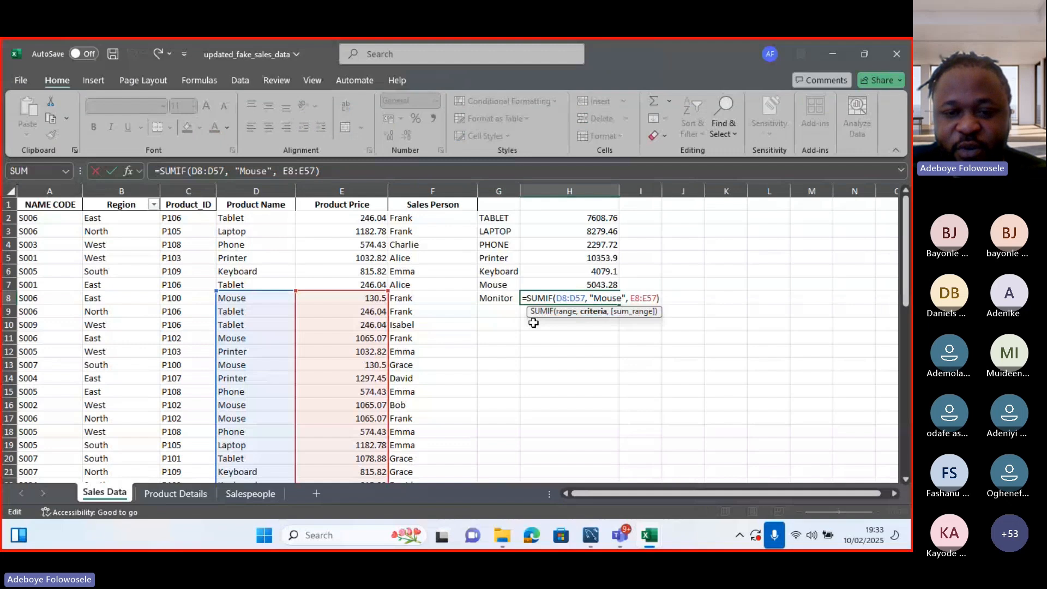
key(BackSpace)
key(BackSpace)
key(BackSpace)
text(ni)
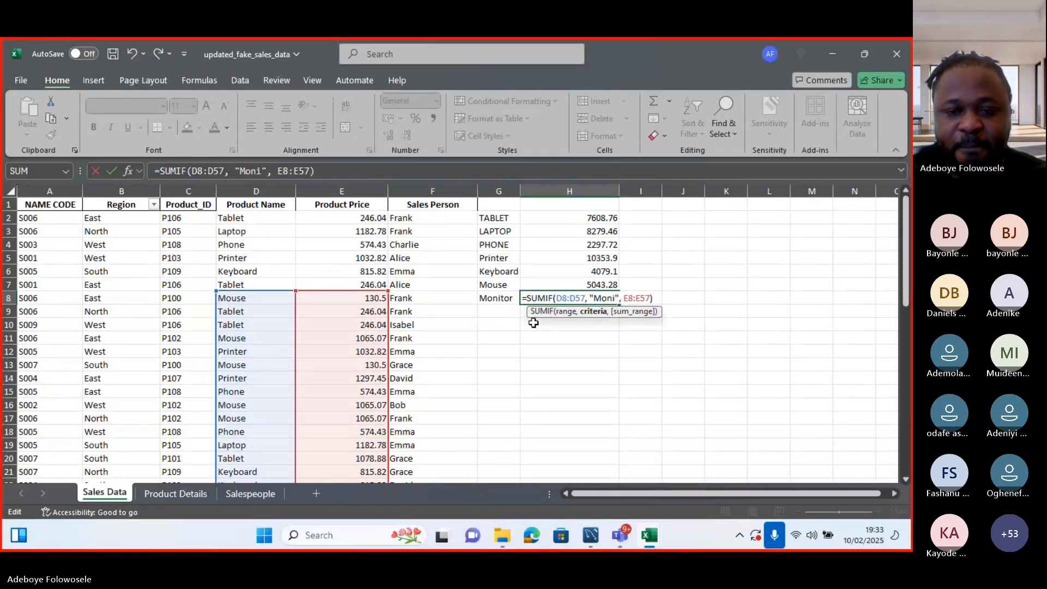
text(tor)
key(Return)
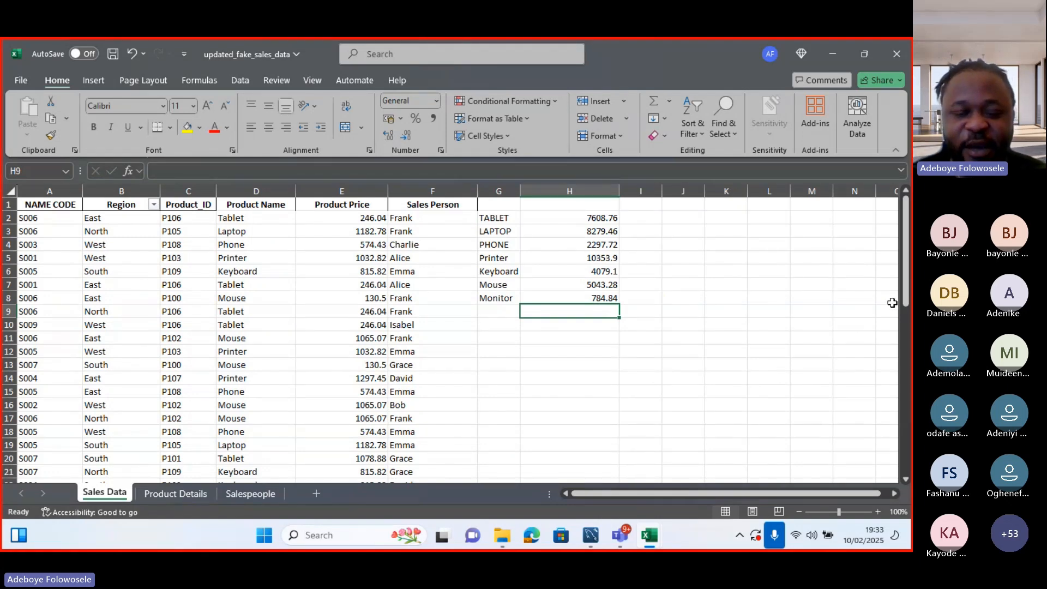
- Enter the heading "Total Revenue" in H1 above the product totals
drag(906, 305, 899, 228)
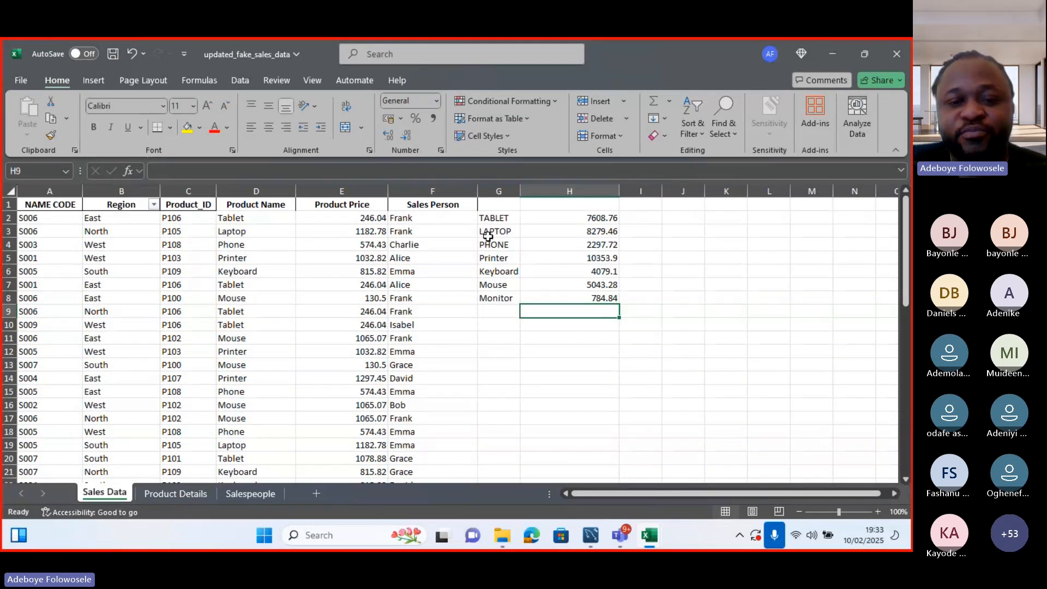
click(579, 205)
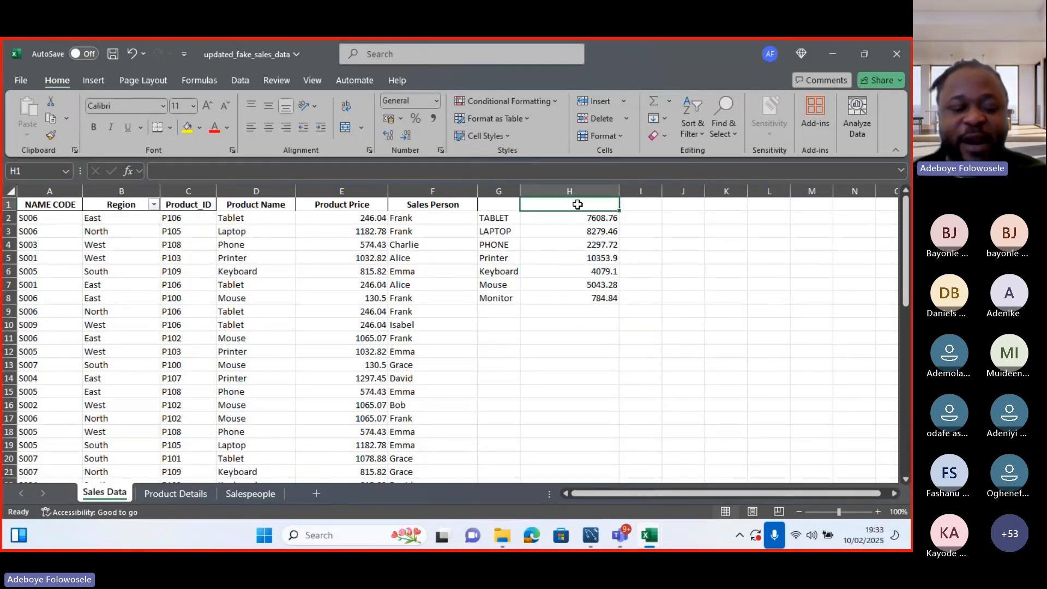
text(total )
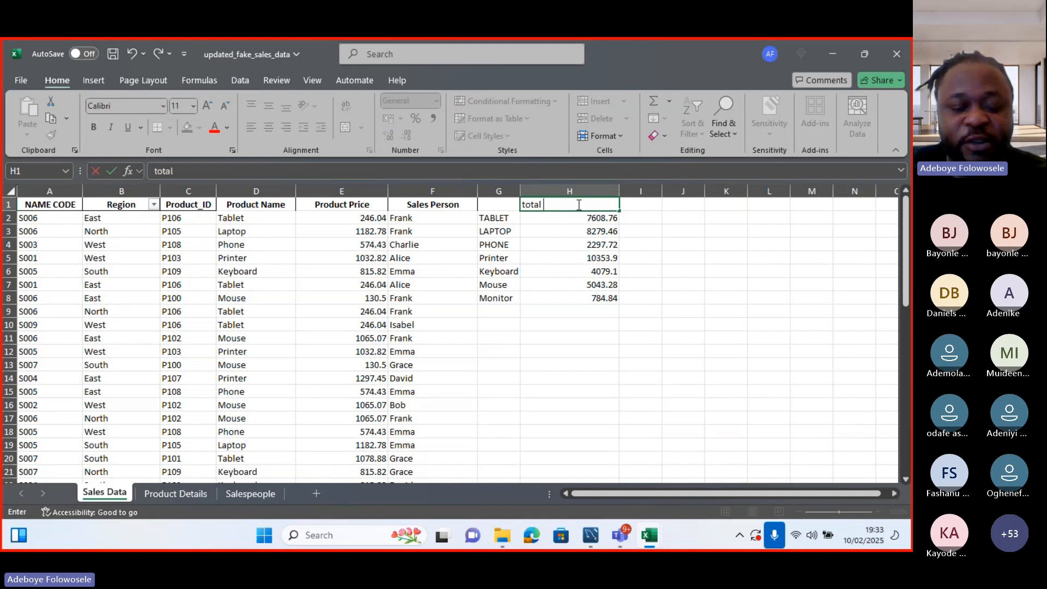
text(Revenu)
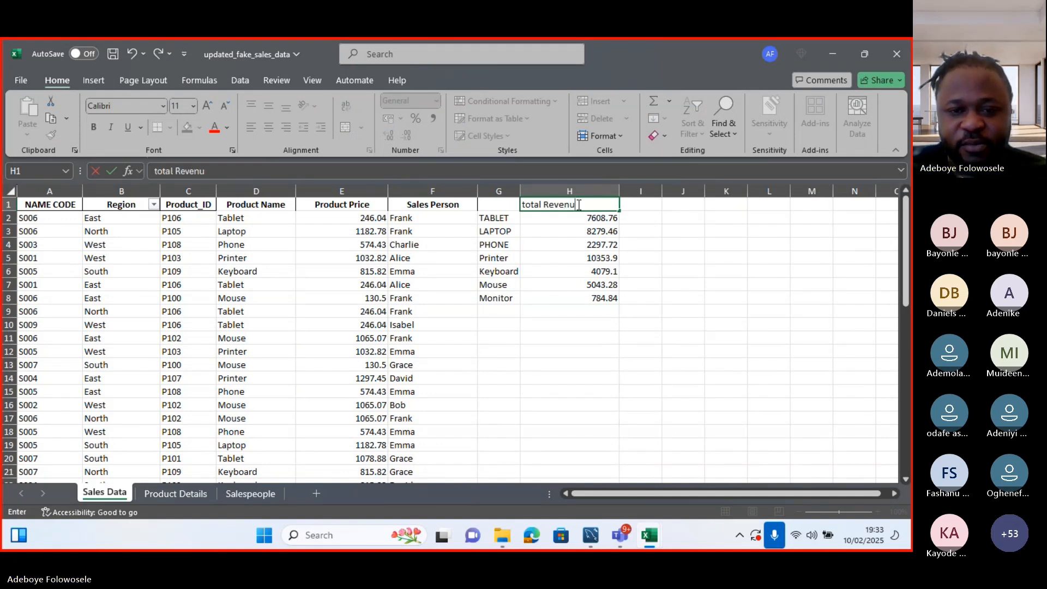
click(527, 205)
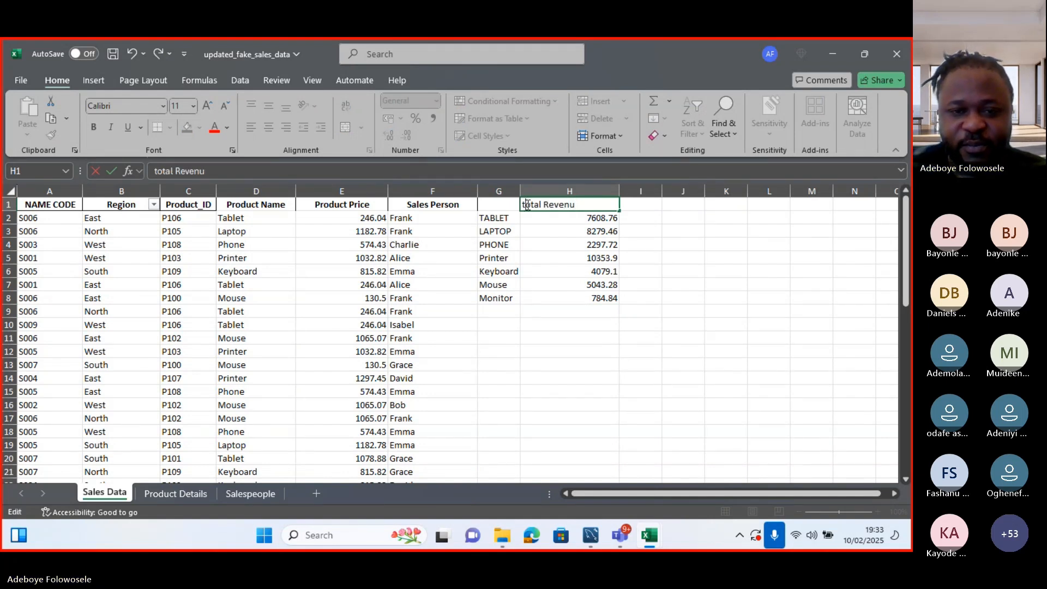
key(BackSpace)
text(T)
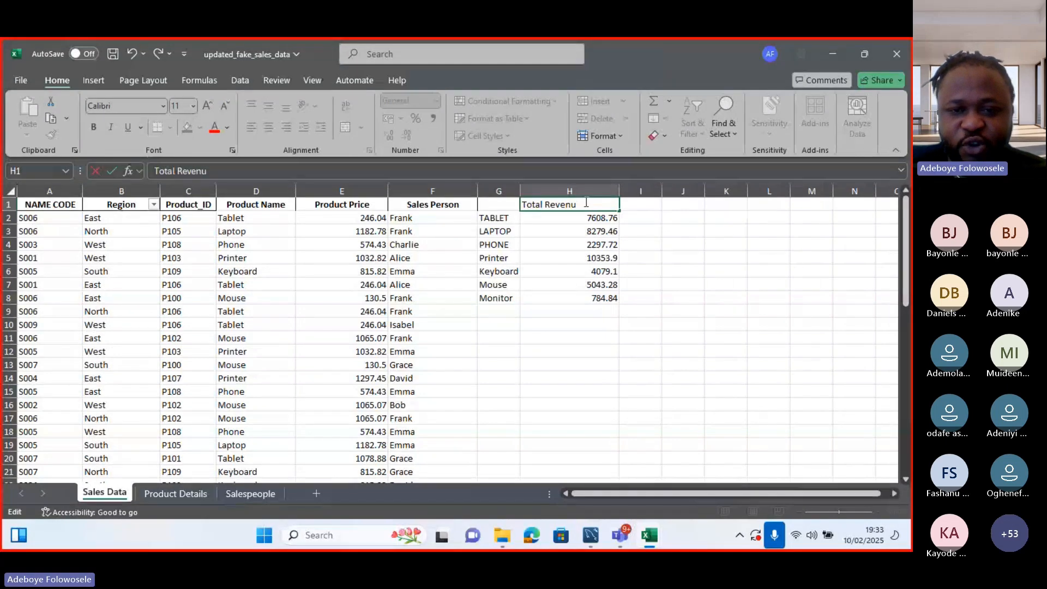
click(588, 203)
text(e)
- Check the Teams meeting chat for new messages and return to the Excel sheet
mouse_move(592, 551)
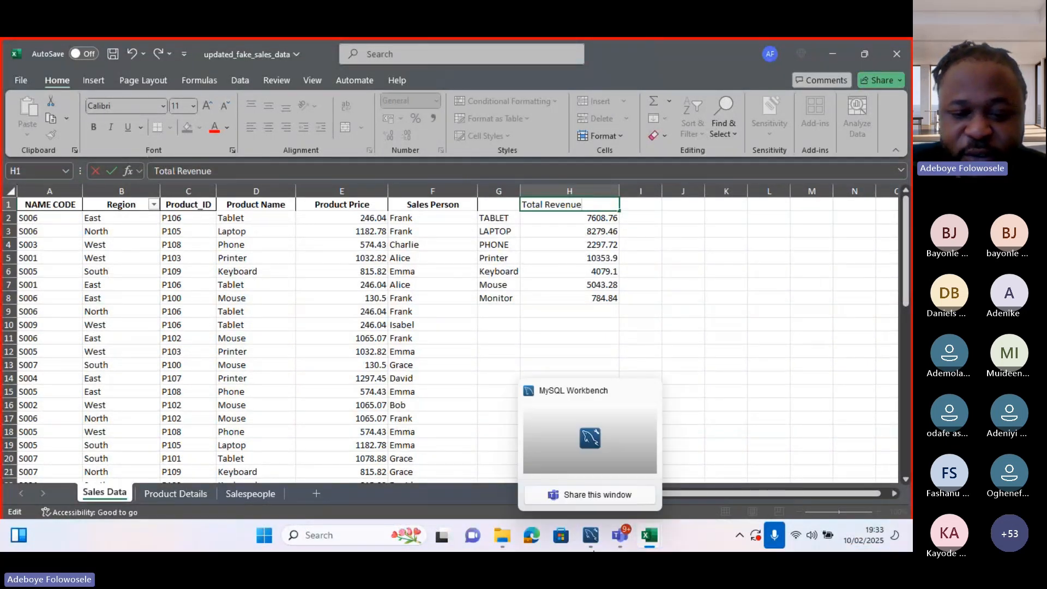
click(619, 539)
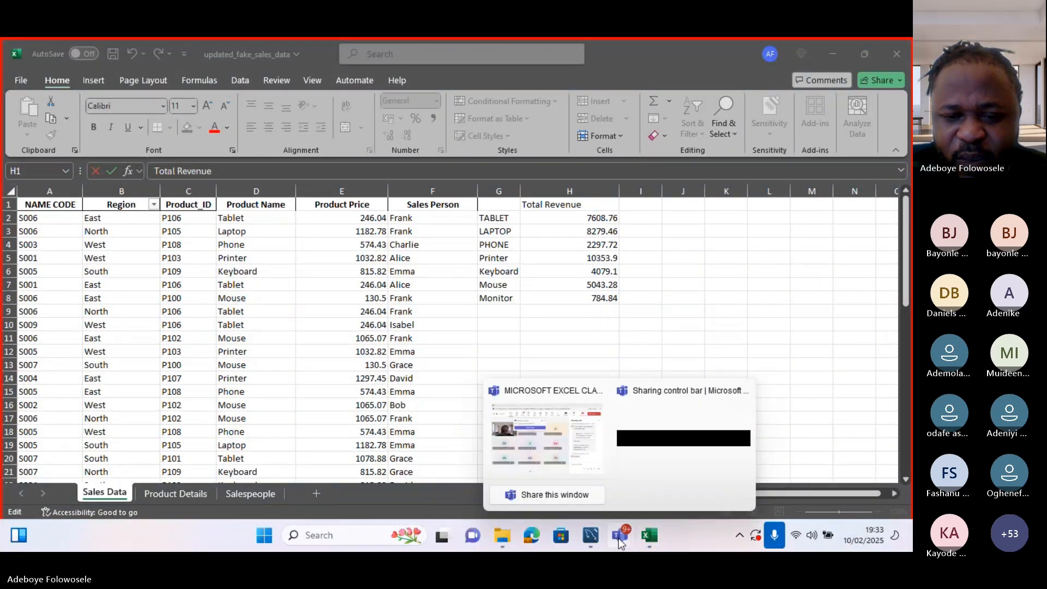
click(566, 441)
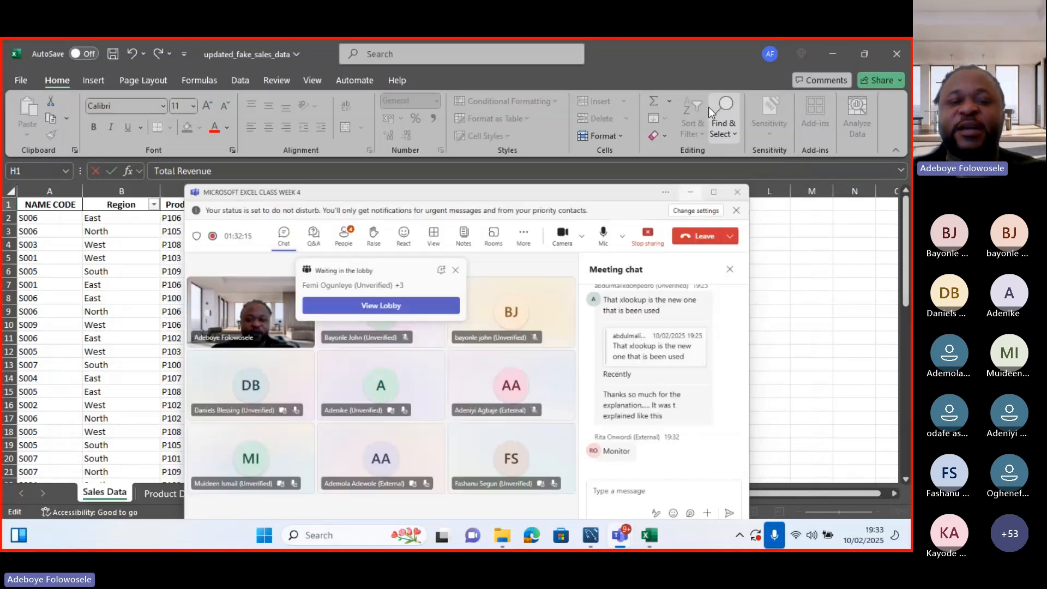
click(709, 112)
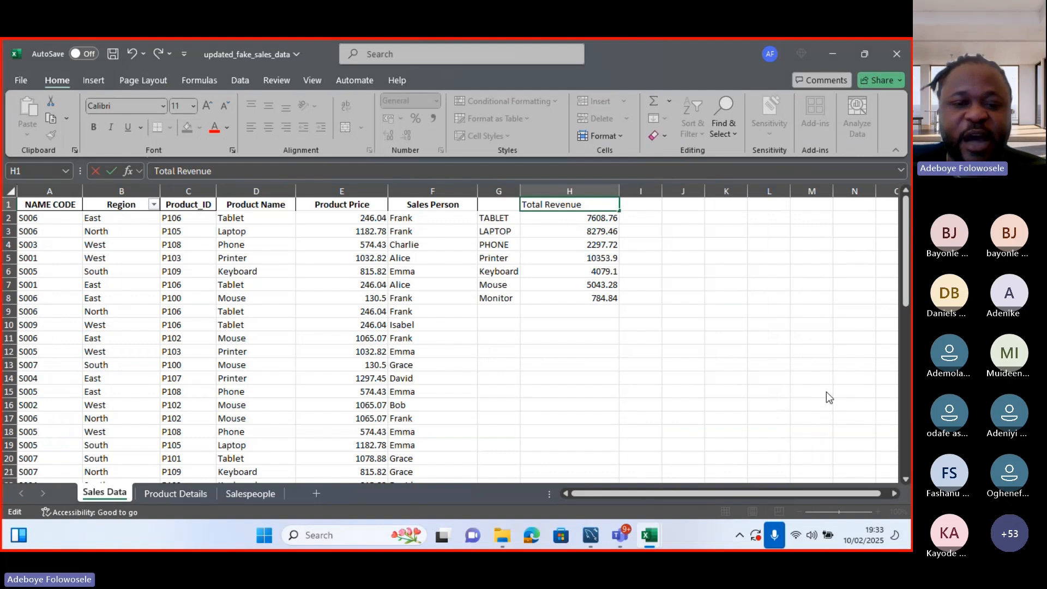
- Copy the ten salesperson names from B2:B11 of the Salespeople sheet to G10:G19 of the Sales Data sheet
click(506, 324)
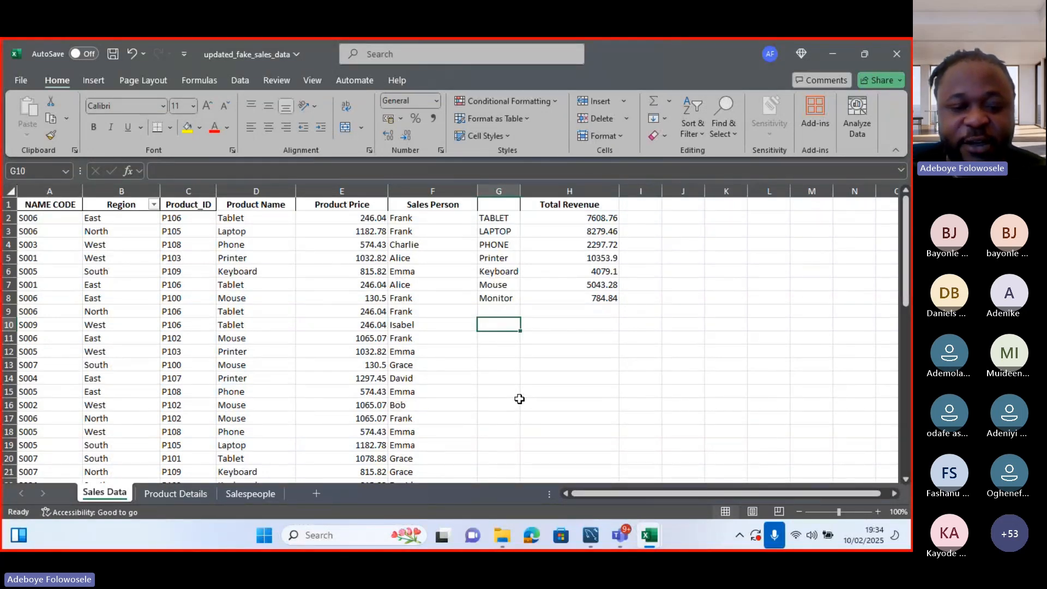
click(232, 491)
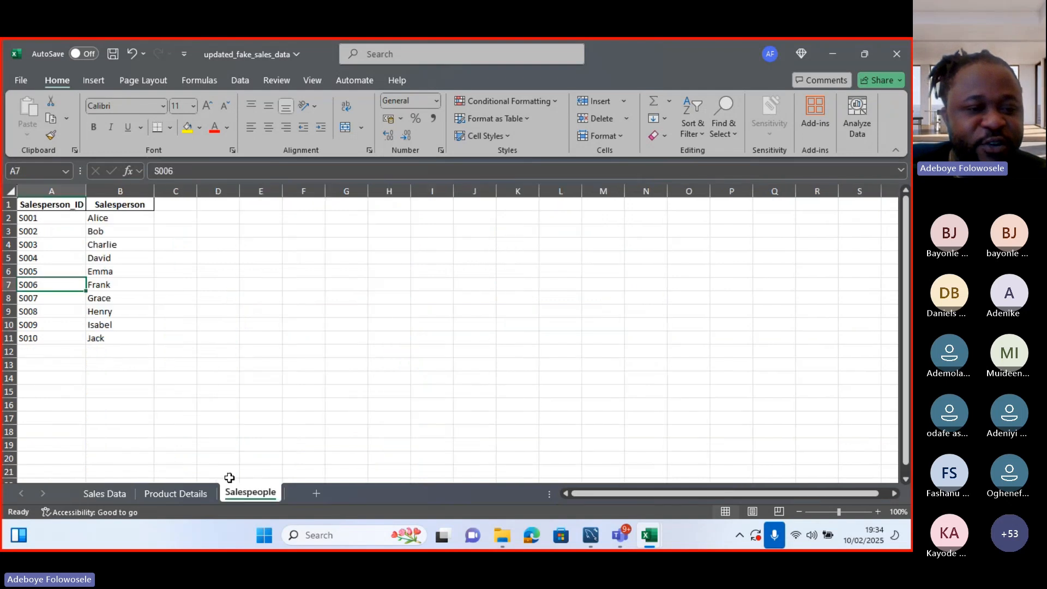
drag(112, 218, 124, 339)
key(ctrl+c)
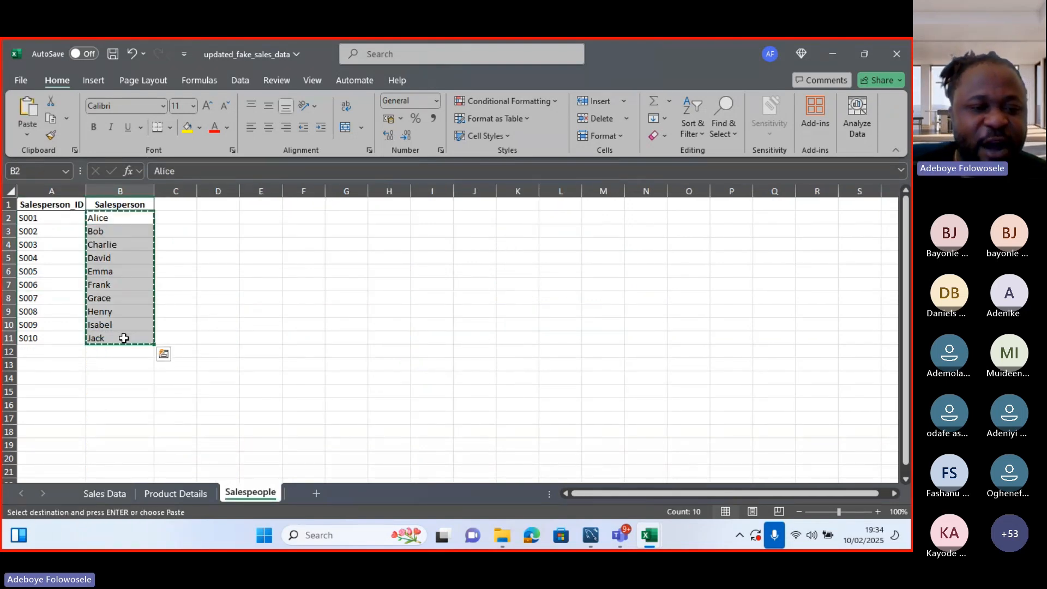
click(104, 493)
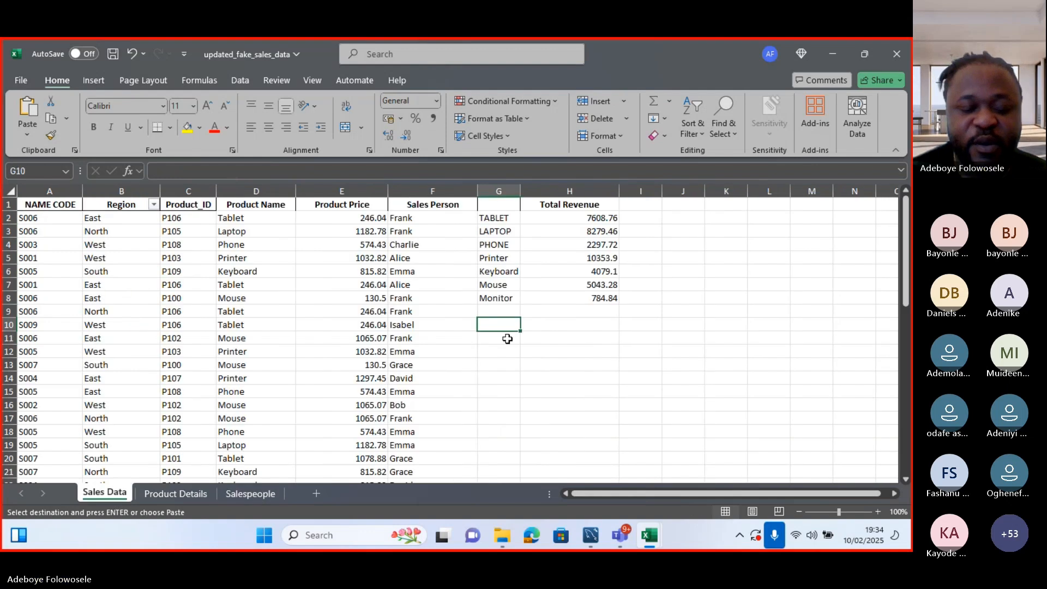
key(ctrl+v)
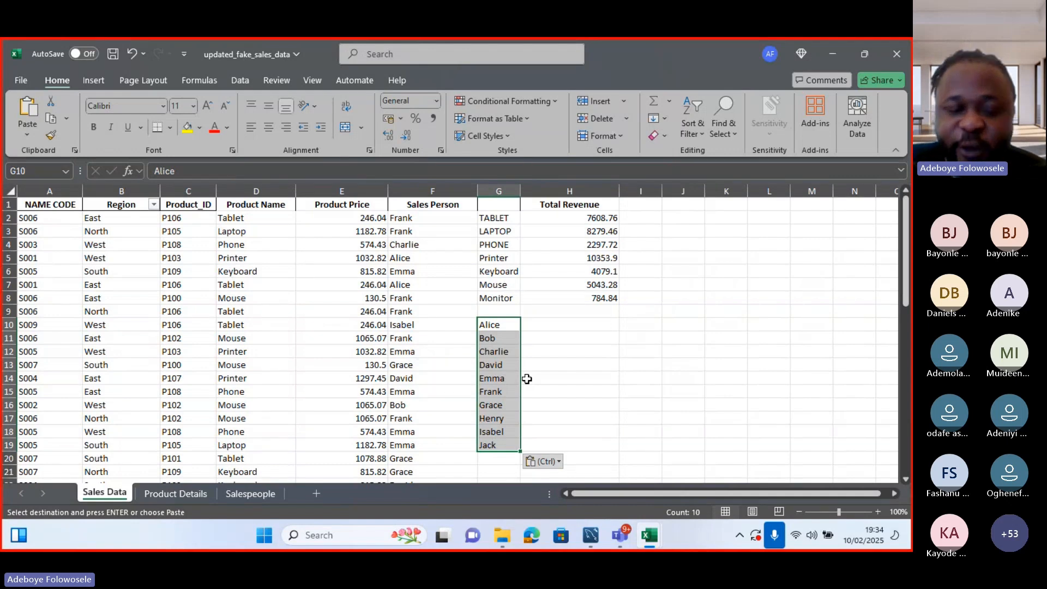
- Copy the Tablet SUMIF formula text from H2 into H10, beside the first salesperson name
double_click(562, 223)
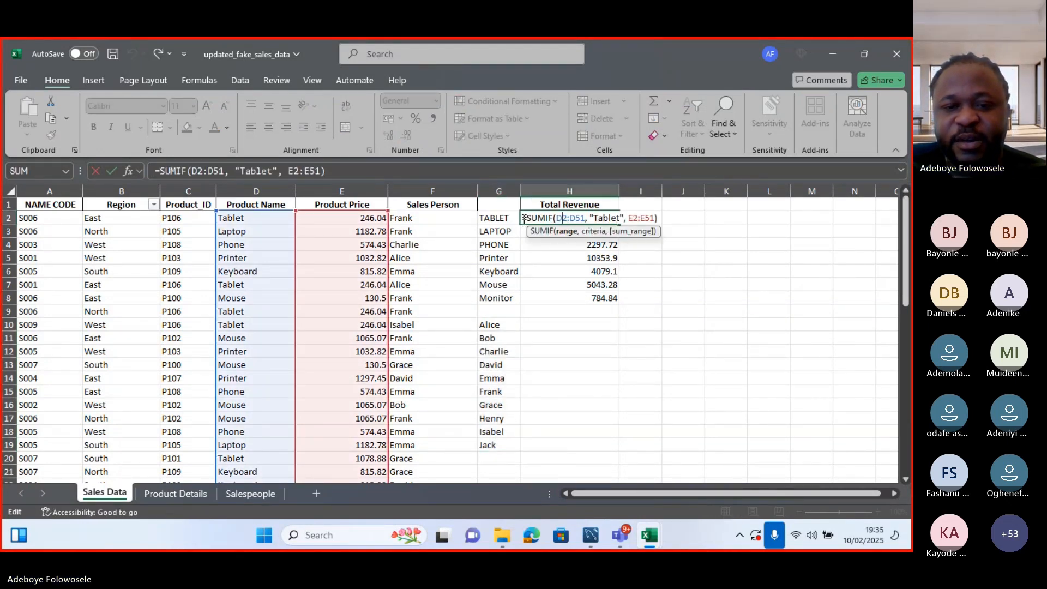
drag(606, 218, 659, 220)
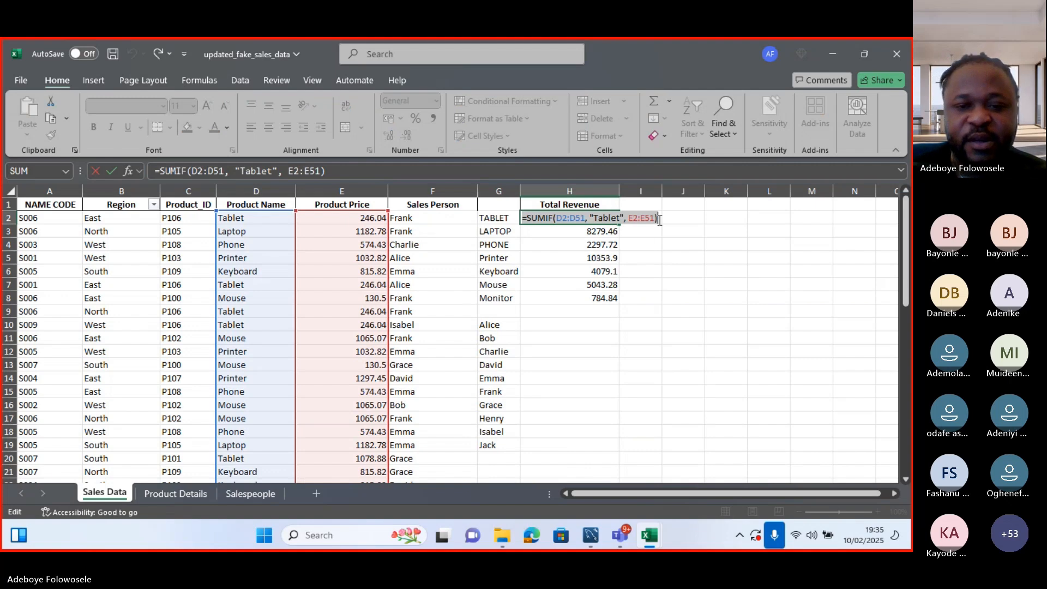
text(=)
click(553, 323)
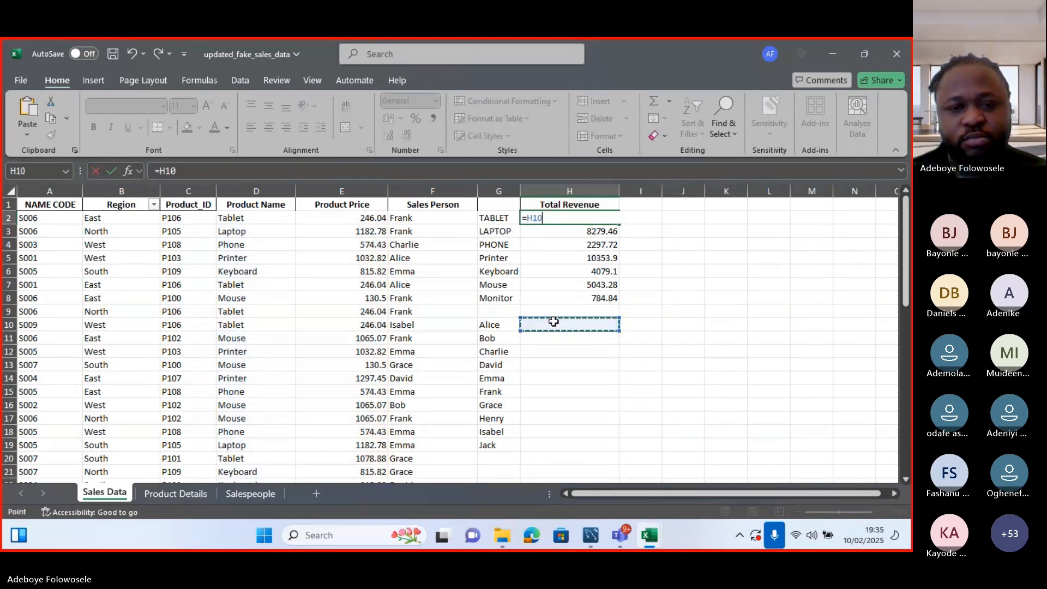
key(ctrl+z)
key(Return)
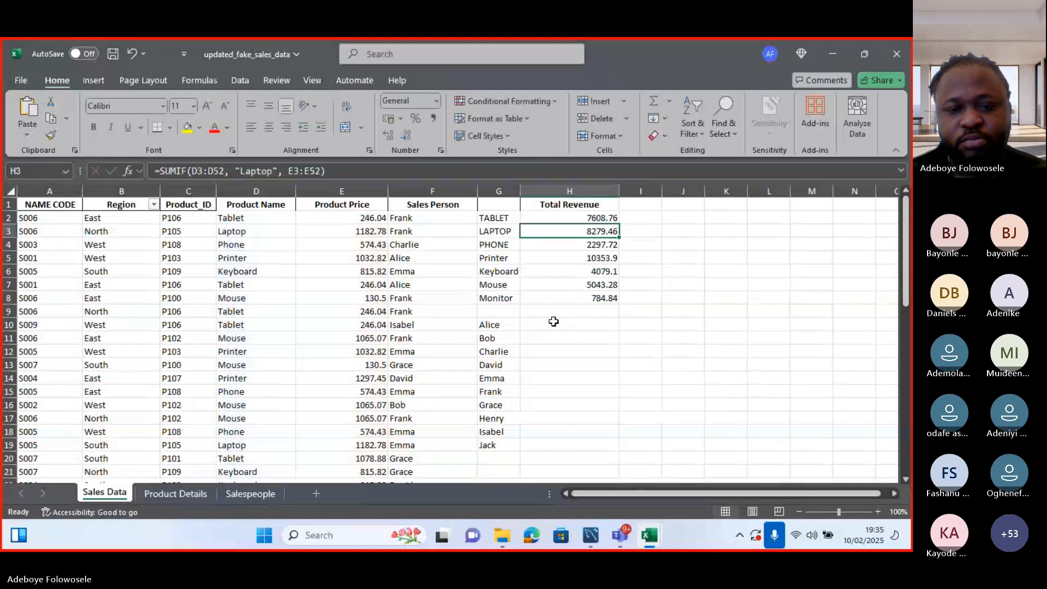
click(537, 322)
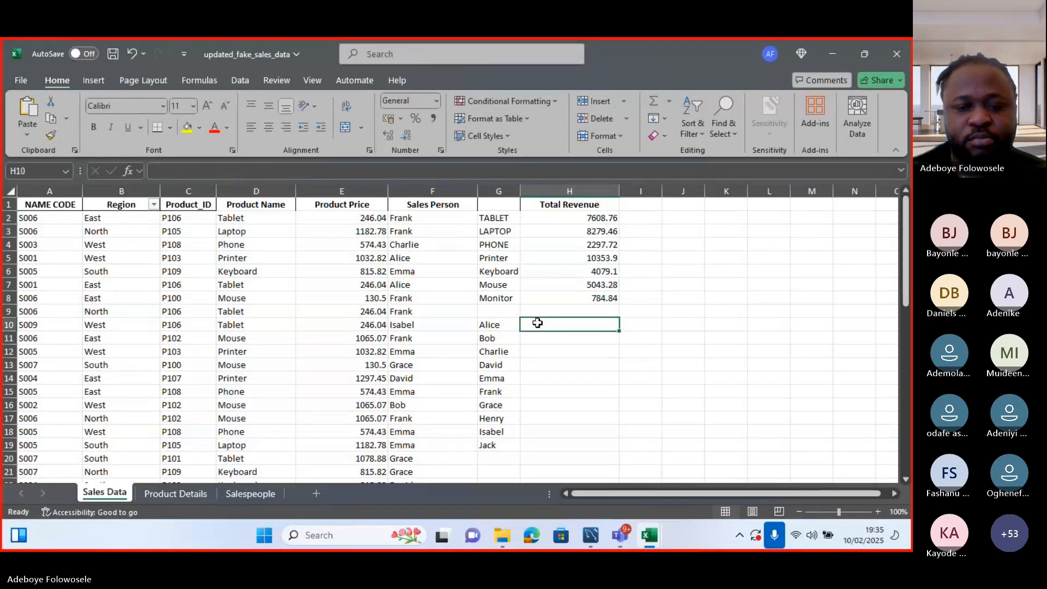
key(ctrl+v)
- Set the criteria range of the SUMIF formula in H10 to E2:E51
double_click(572, 326)
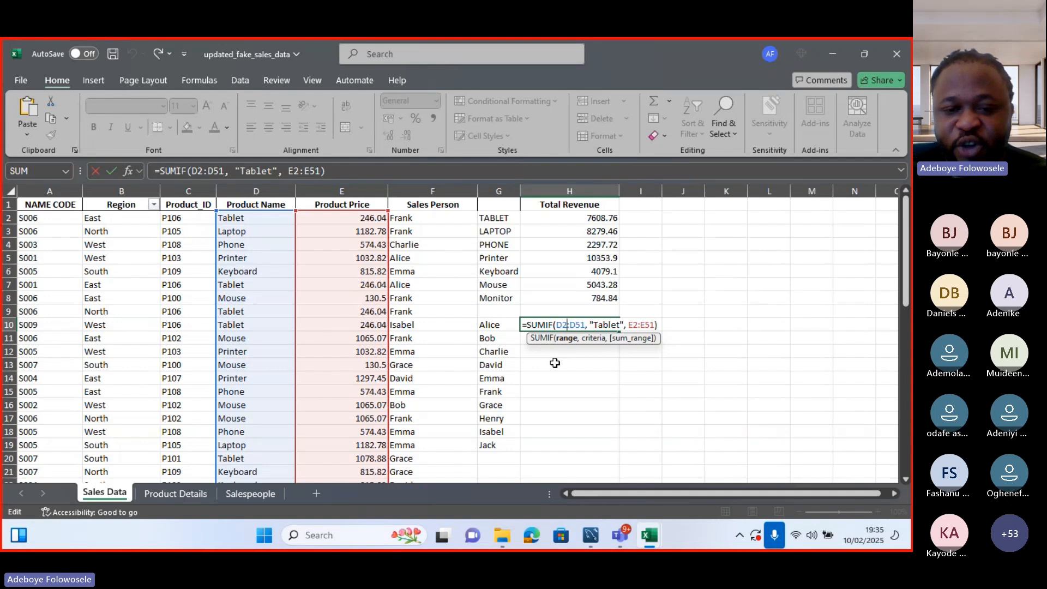
click(562, 325)
key(BackSpace)
text(E)
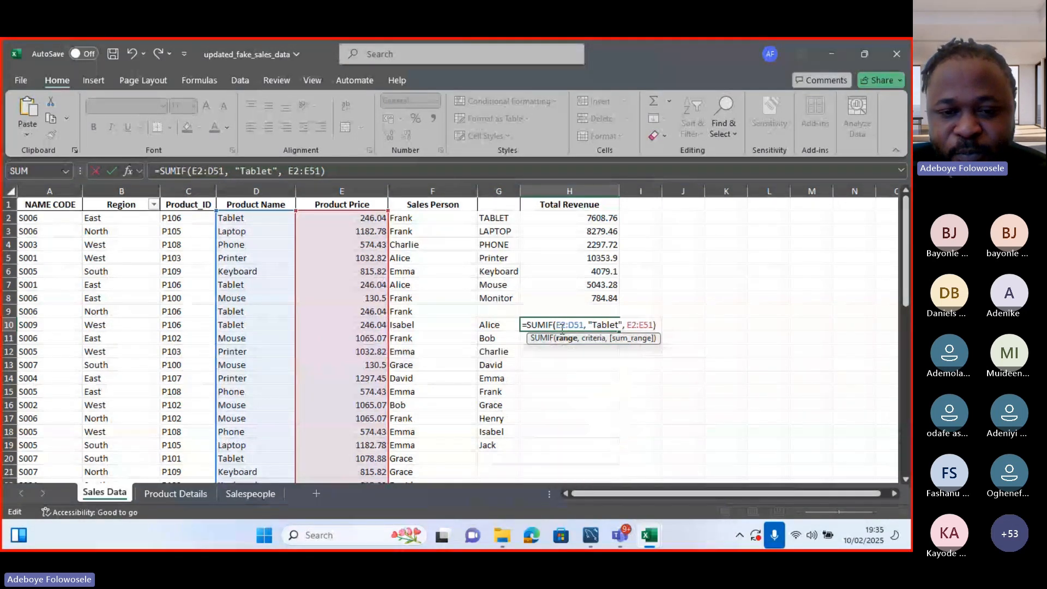
key(Right)
key(Right)
key(Delete)
text(E)
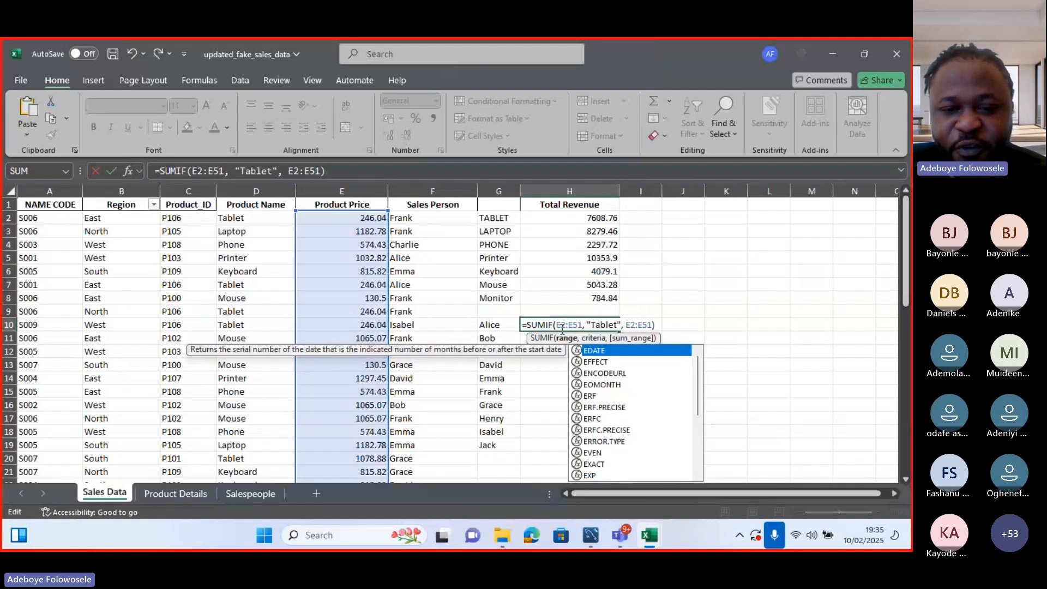
- Replace the "Tablet" criterion of the SUMIF formula in H10 with the salesperson name from G10
click(615, 324)
key(BackSpace)
key(BackSpace)
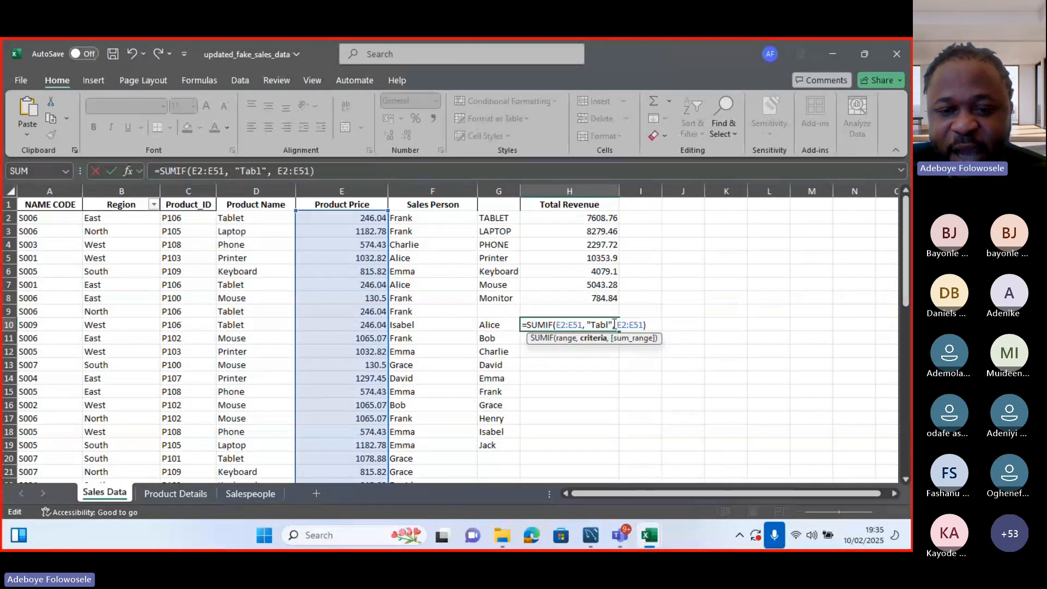
key(BackSpace)
key(BackSpace)
key(BackSpace)
key(BackSpace)
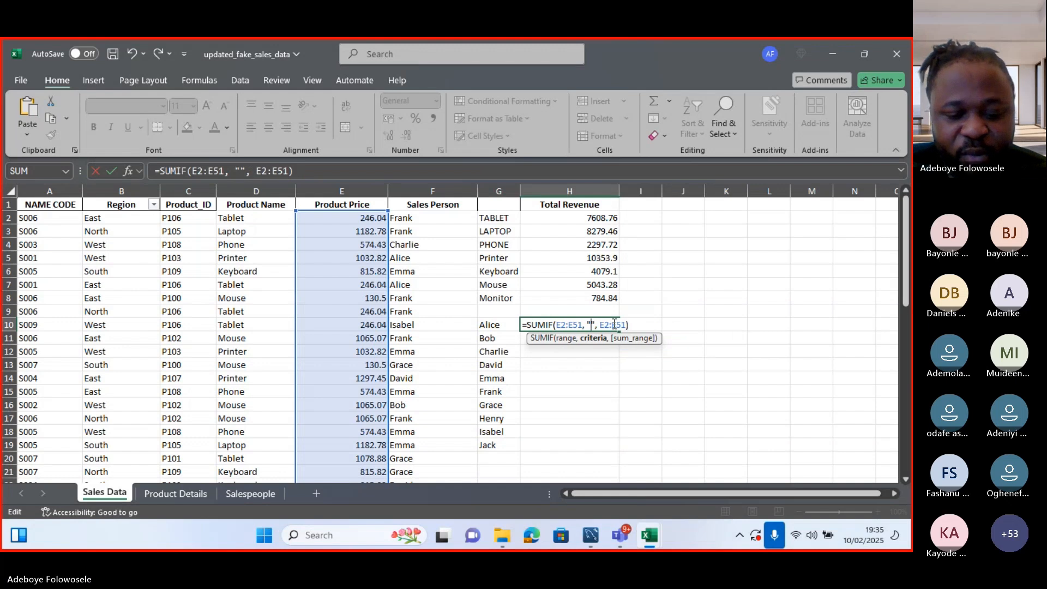
text(a)
key(BackSpace)
text(Al)
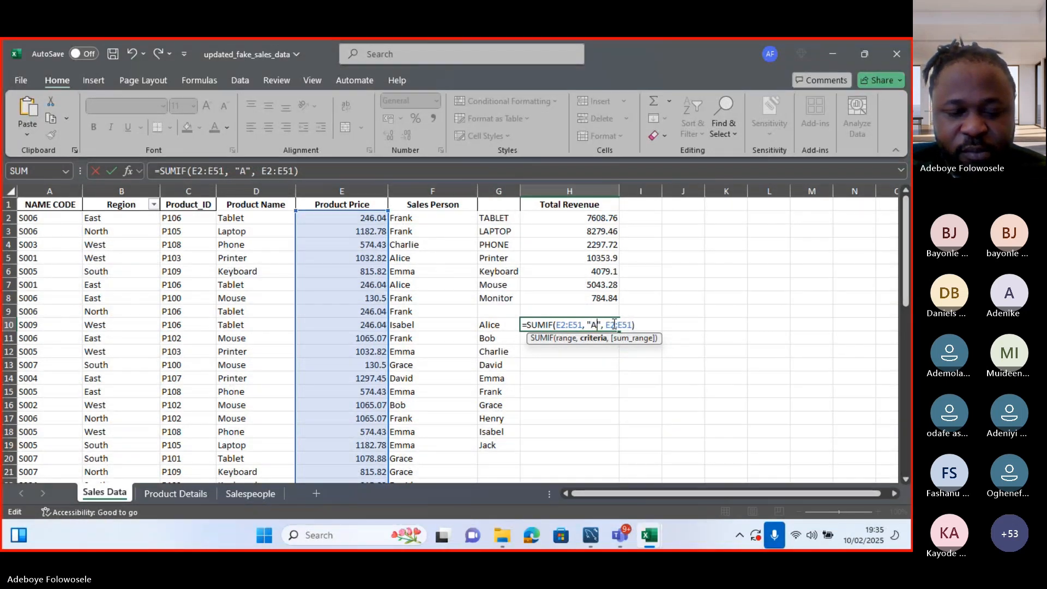
text(ice)
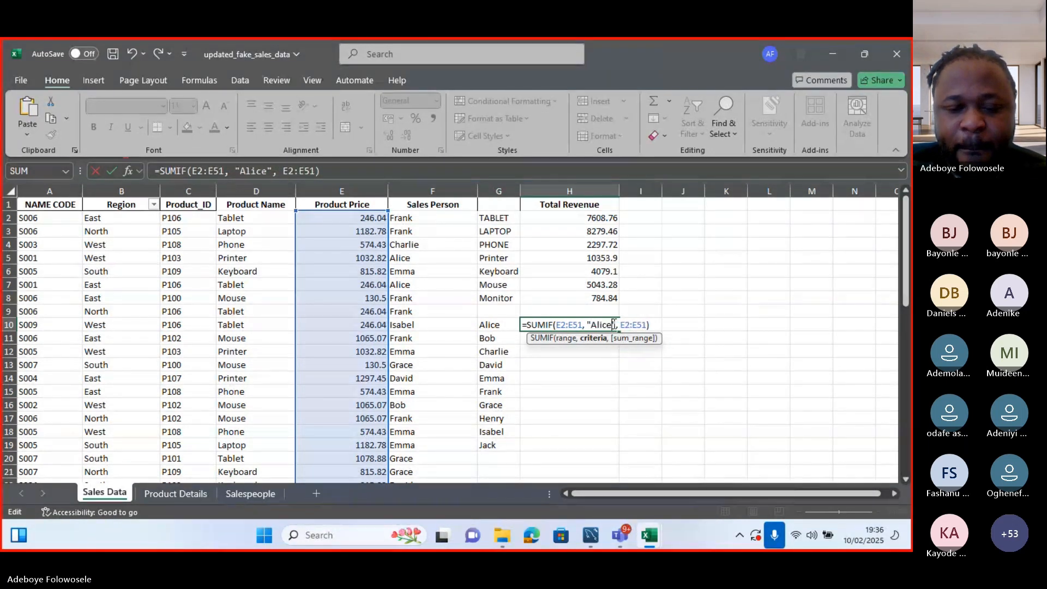
key(Return)
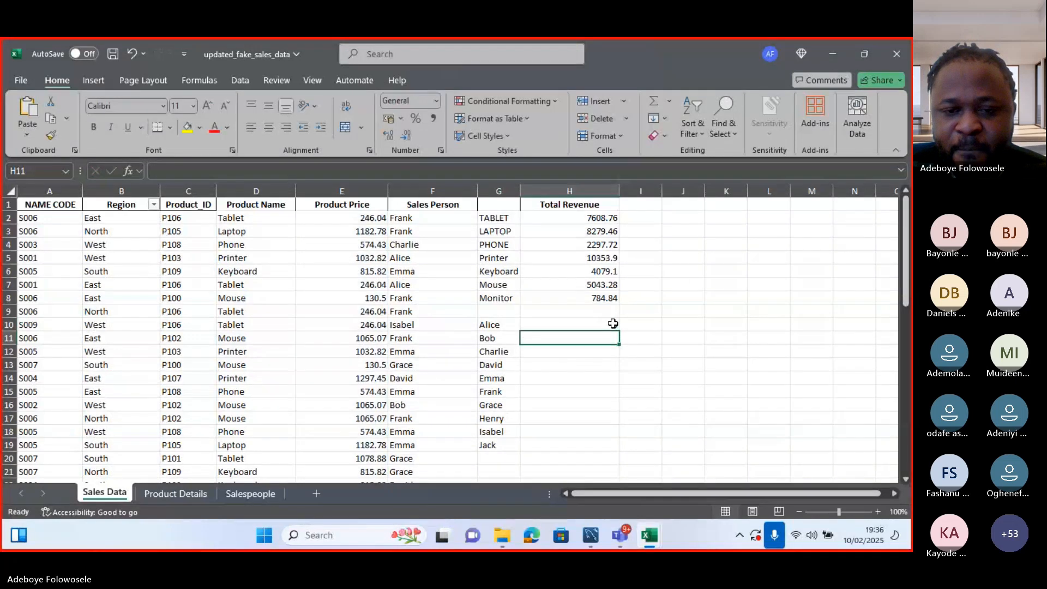
- Set the criteria range of the SUMIF formula in H10 to the Sales Person cells F2:F51
double_click(593, 325)
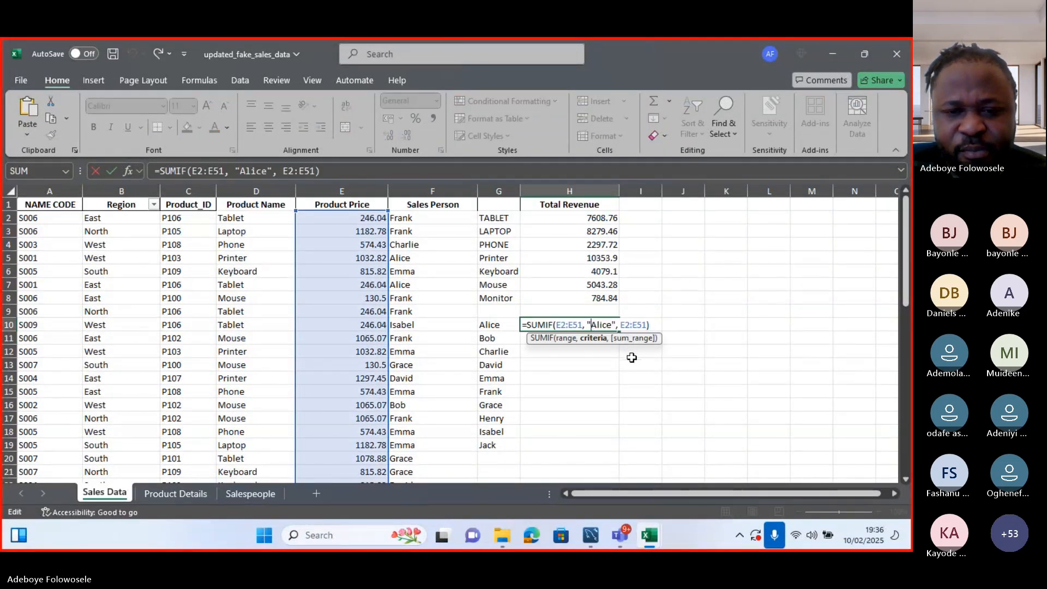
click(562, 325)
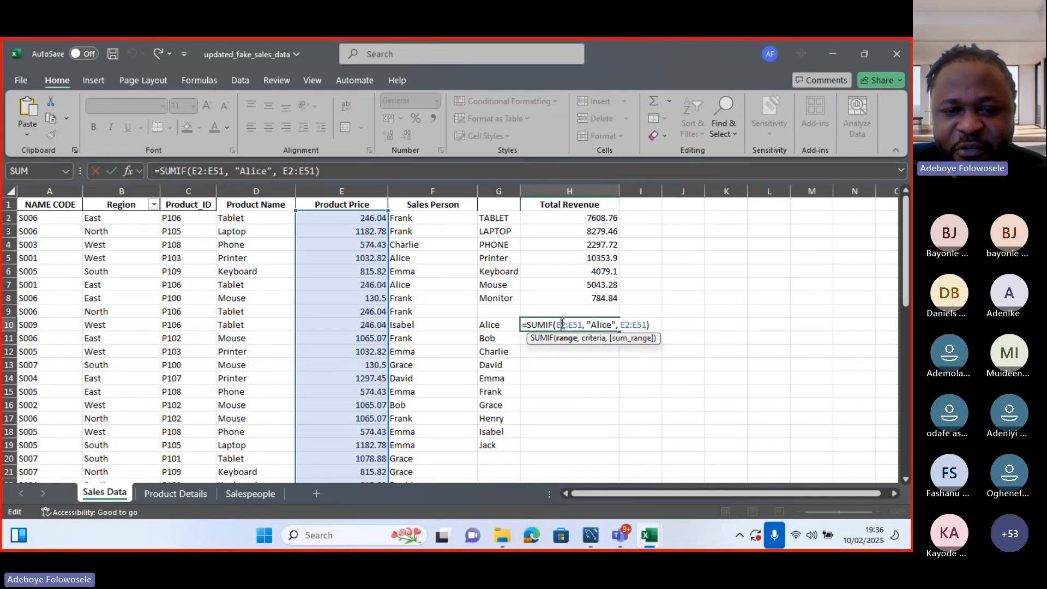
key(BackSpace)
text(f)
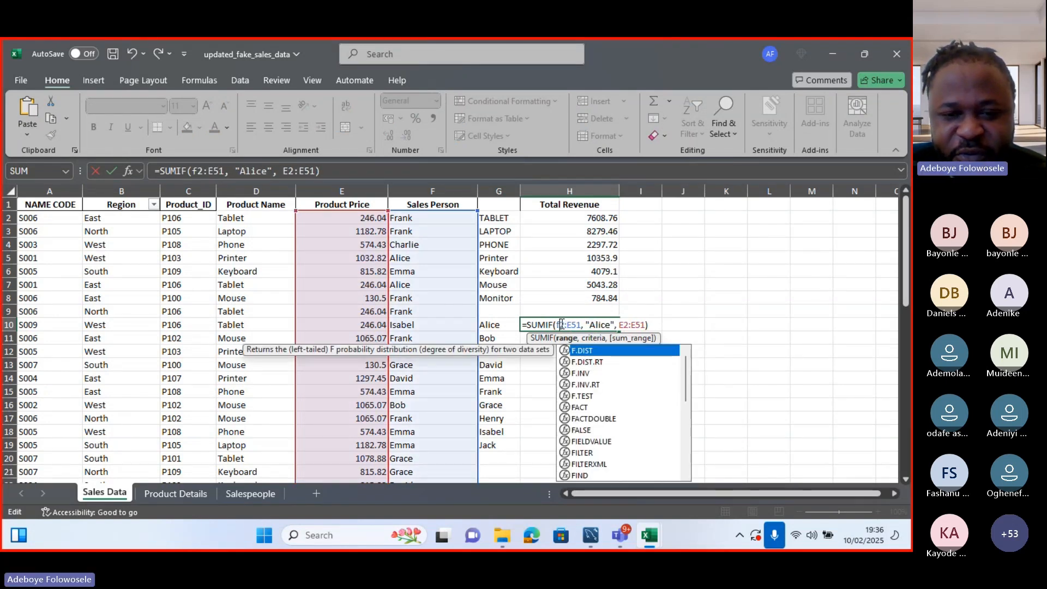
key(BackSpace)
text(F)
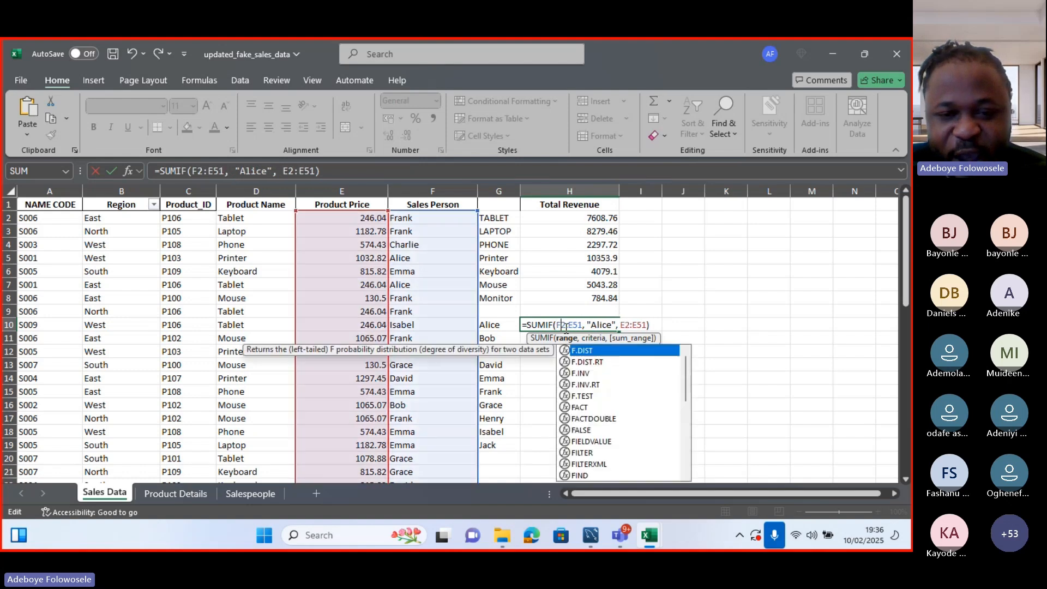
key(Delete)
text(F)
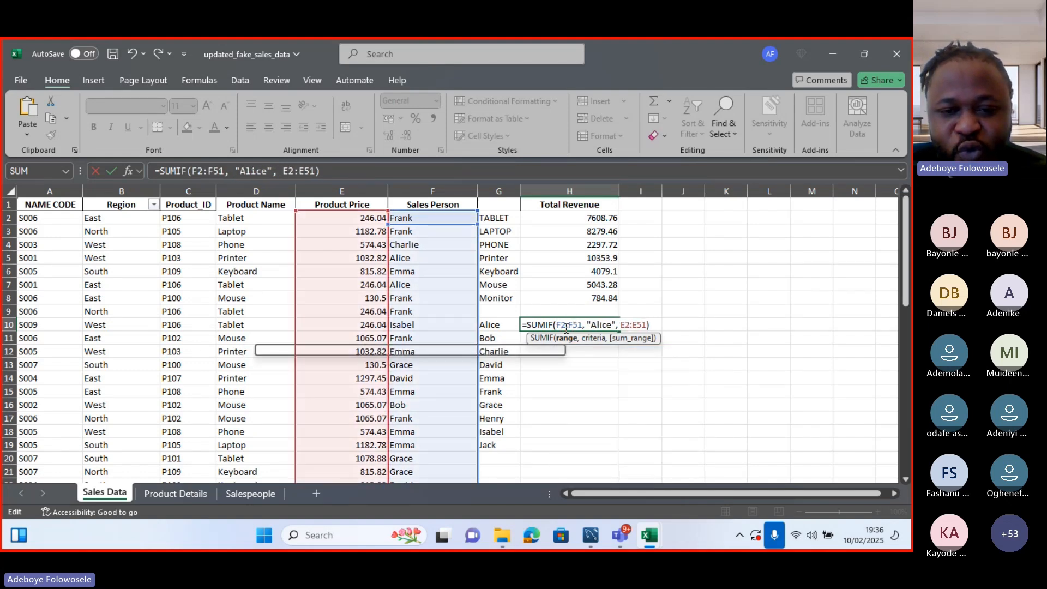
key(Return)
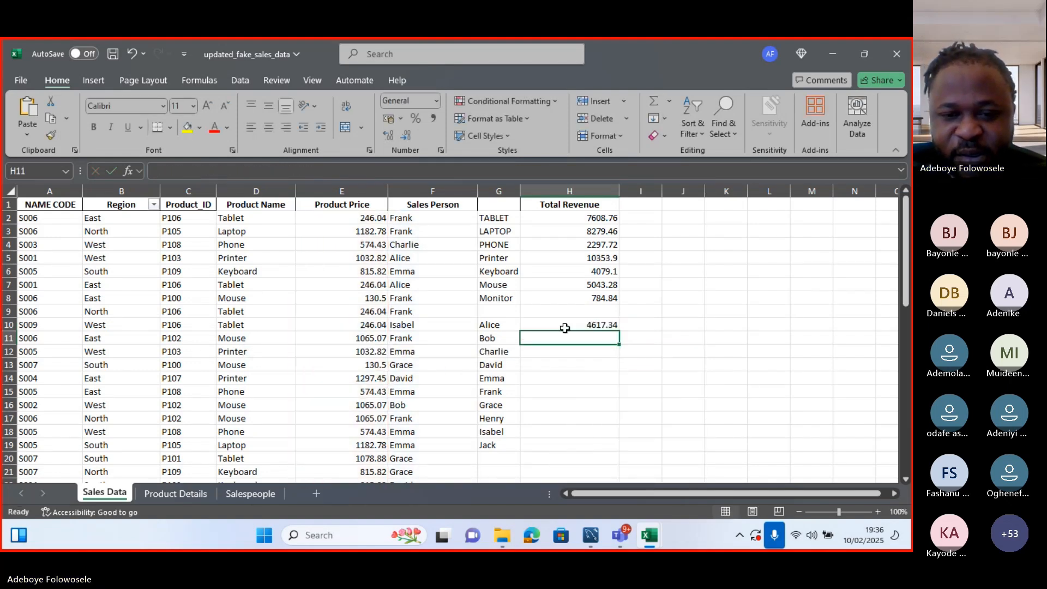
- Fill the SUMIF formula from H10 down to H19 and set the criterion in H11 to the salesperson name from G11
click(553, 325)
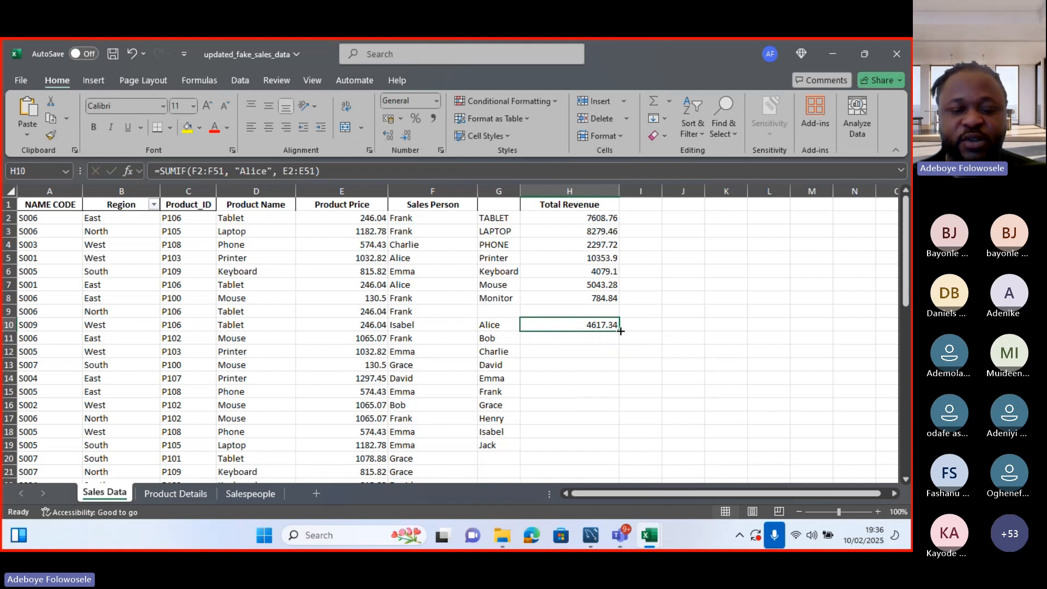
drag(621, 332, 620, 450)
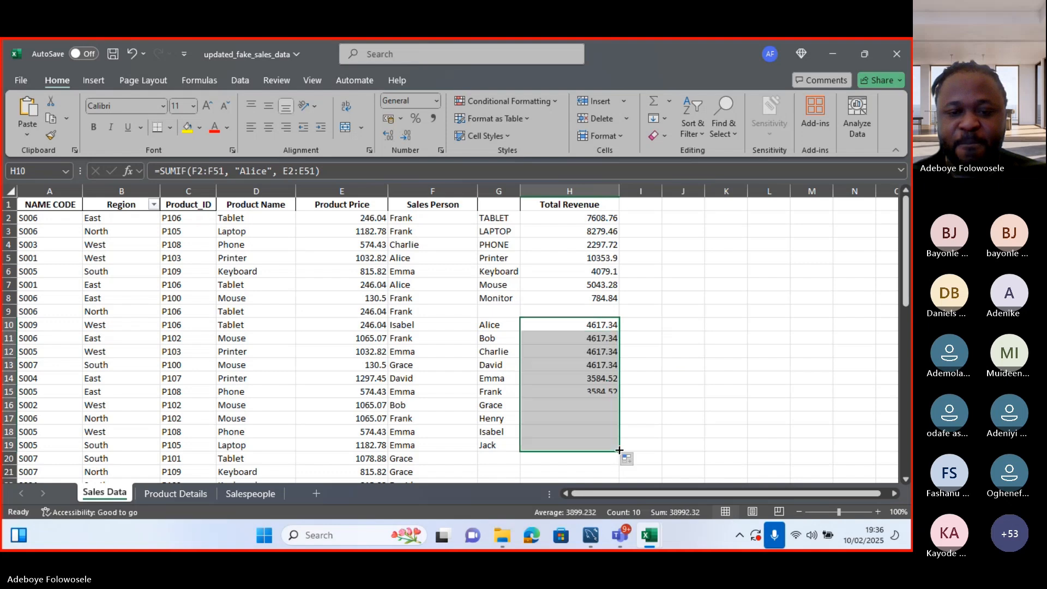
double_click(595, 341)
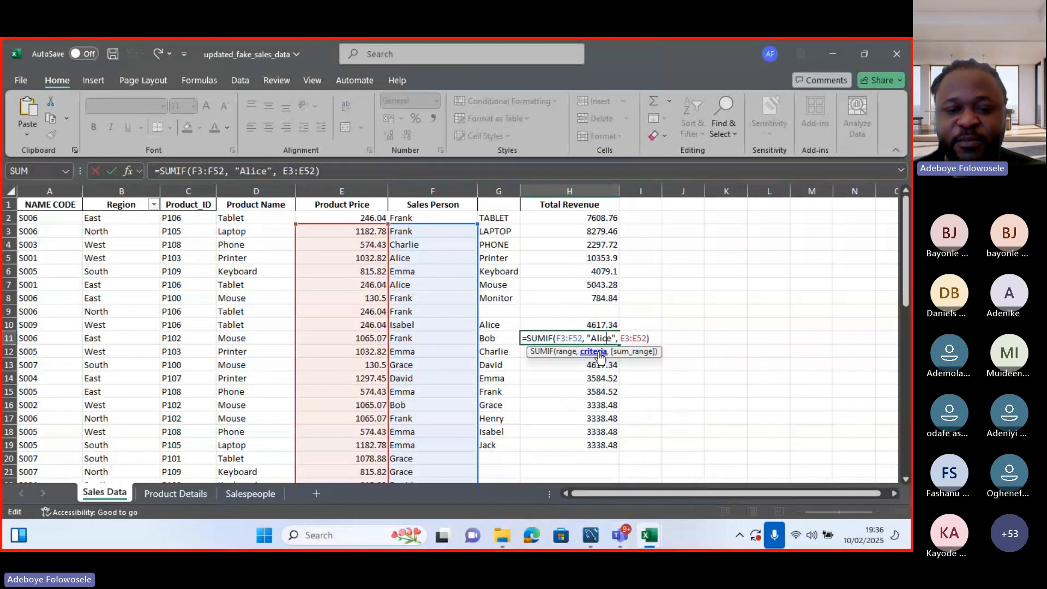
key(BackSpace)
key(BackSpace)
key(BackSpace)
key(BackSpace)
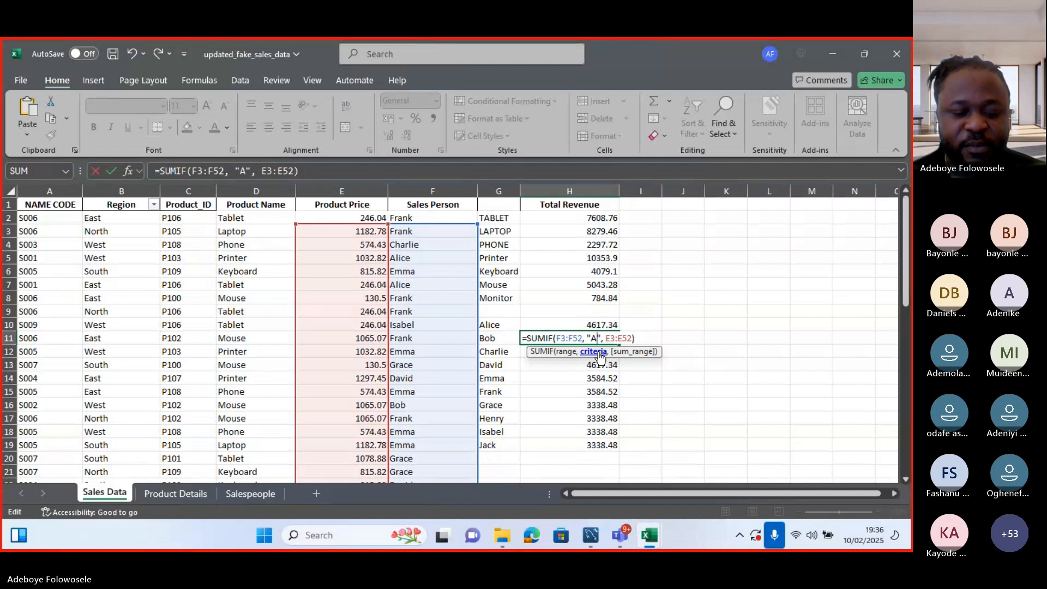
key(BackSpace)
text(Bob)
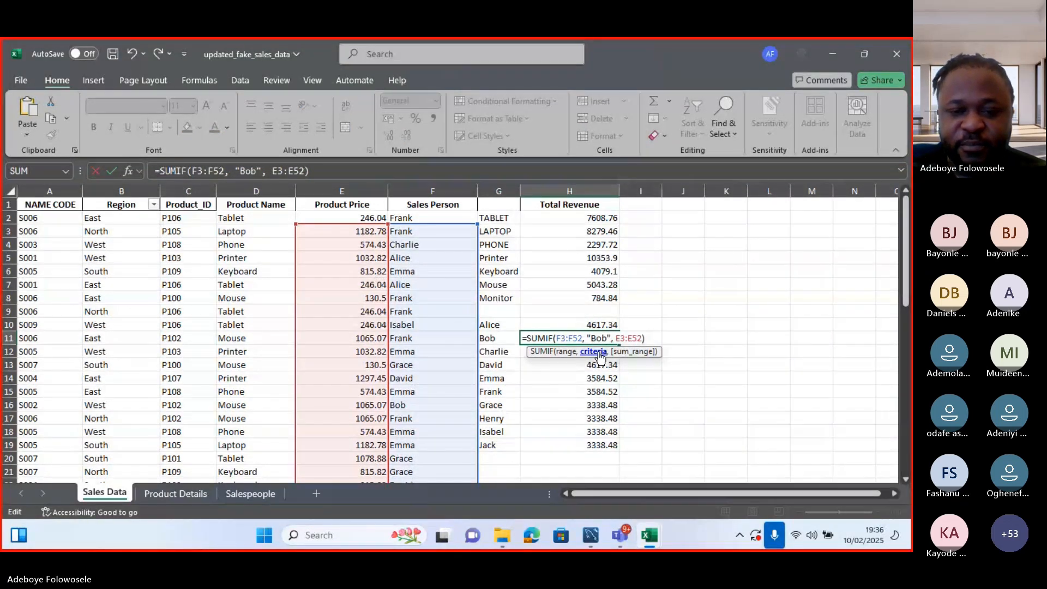
key(Return)
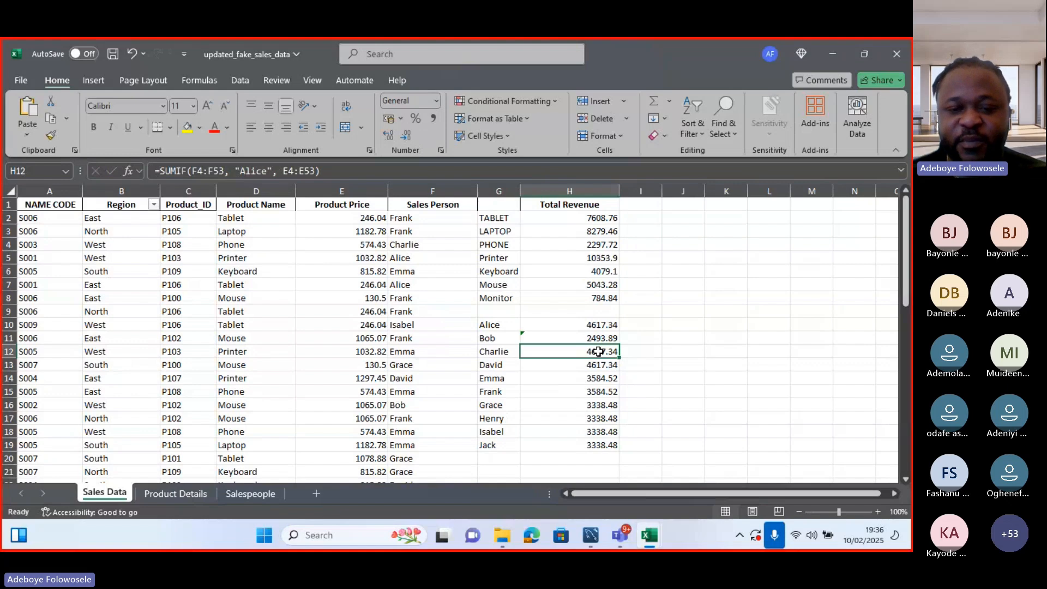
- Set the criterion of the SUMIF formula in H12 to the salesperson name from G12
double_click(599, 352)
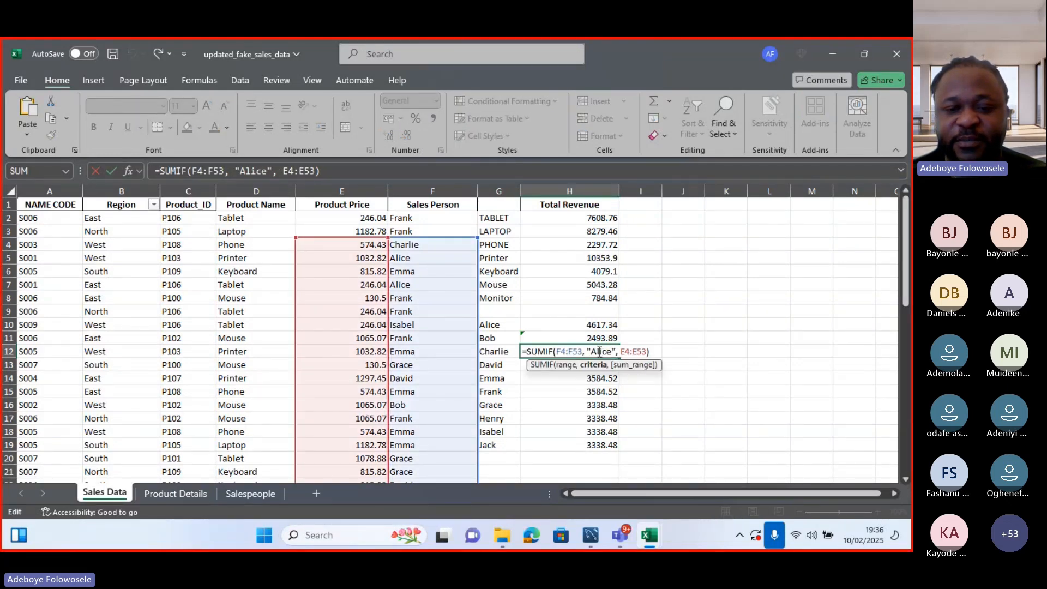
key(BackSpace)
key(BackSpace)
key(BackSpace)
key(BackSpace)
key(BackSpace)
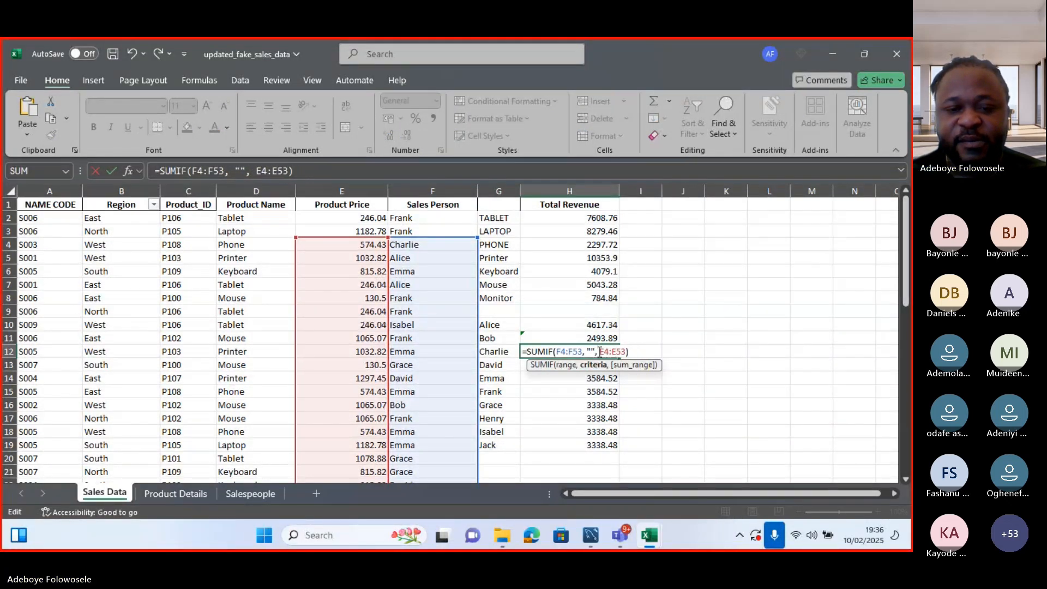
text(Charlie)
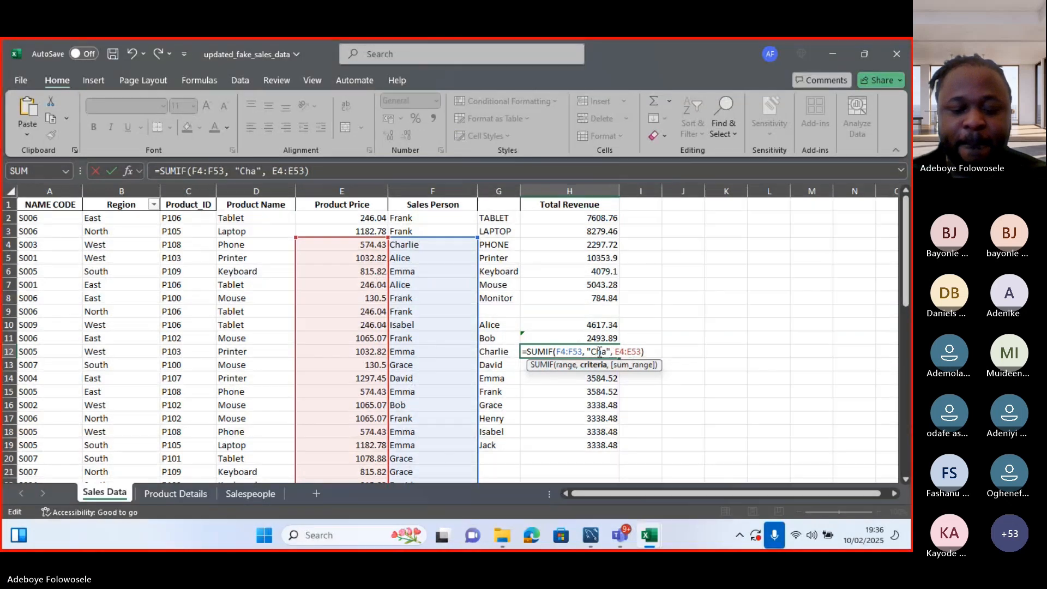
key(Return)
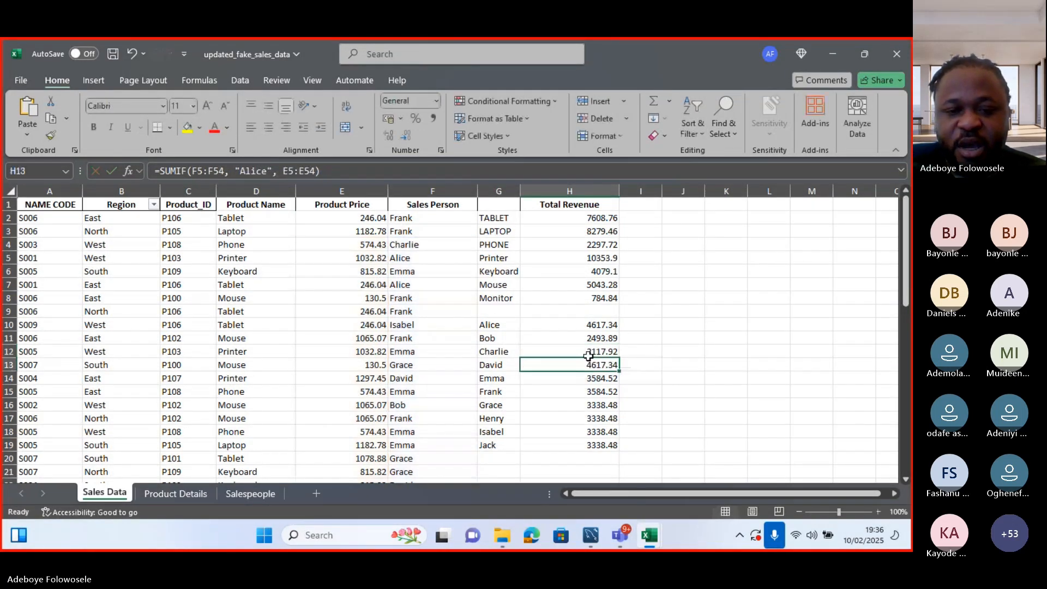
- Set the criterion of the SUMIF formula in H13 to the salesperson name from G13
click(493, 365)
double_click(494, 365)
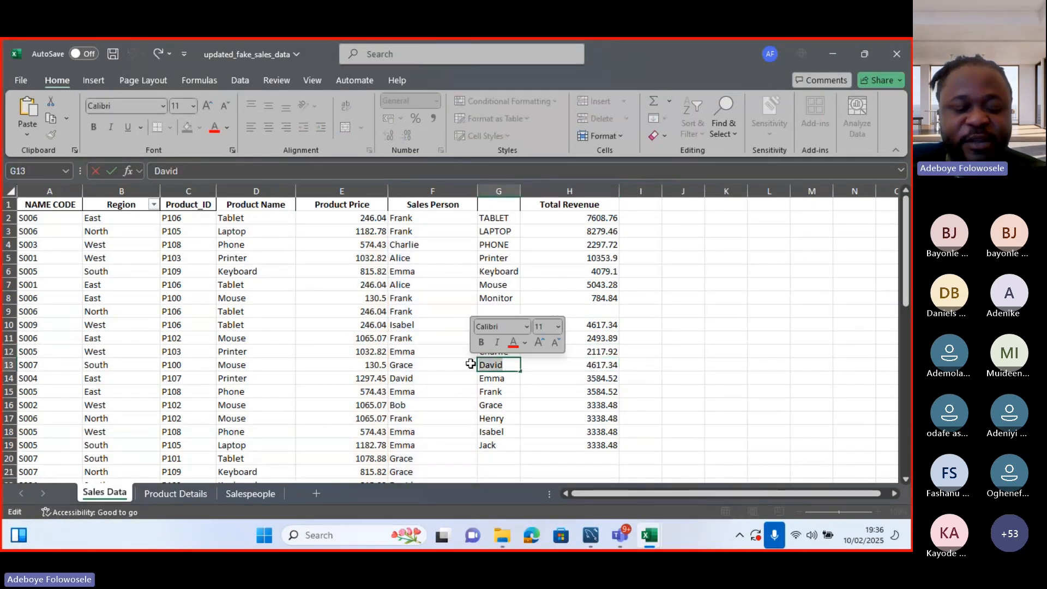
double_click(592, 365)
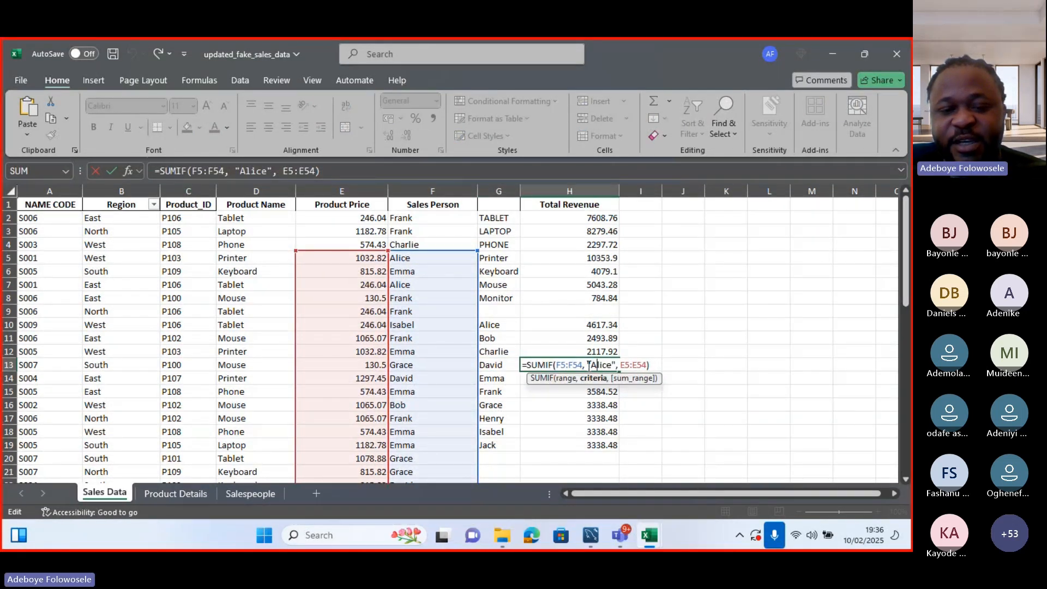
drag(590, 365, 610, 369)
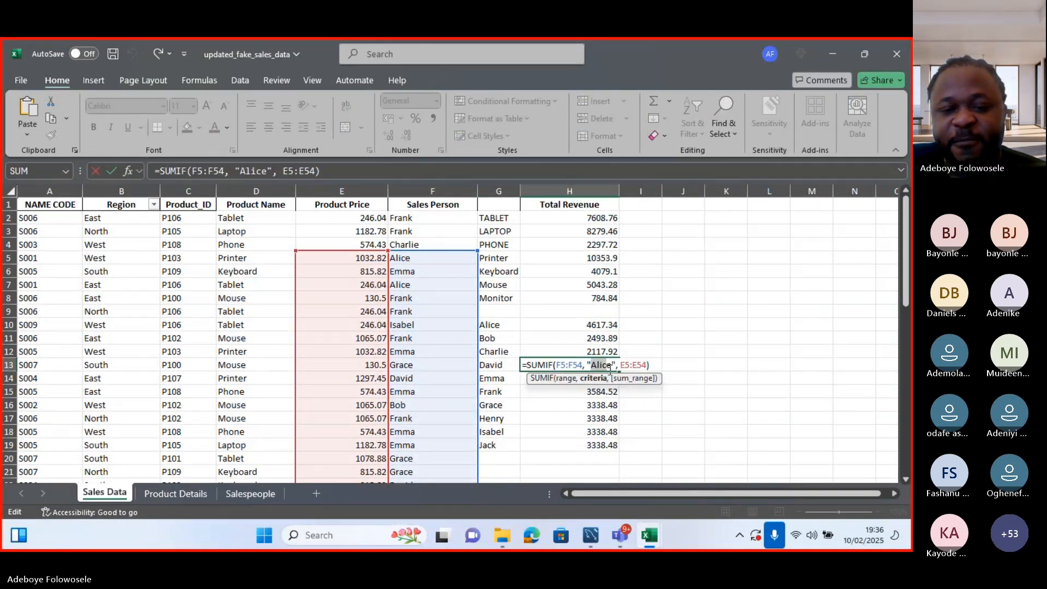
text(David)
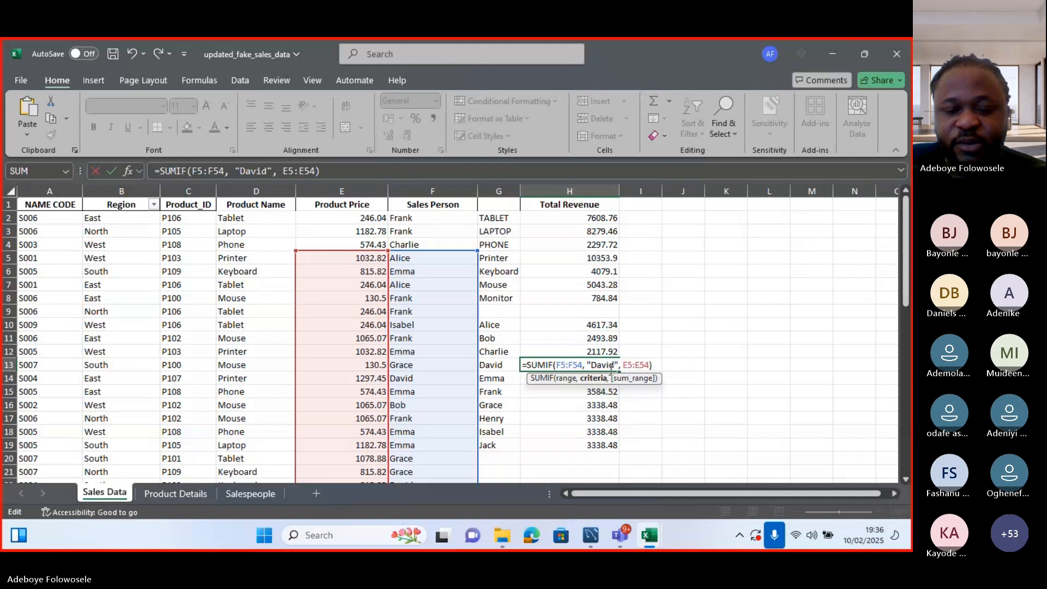
key(Return)
- Set the criterion of the SUMIF formula in H14 to the salesperson name from G14
double_click(509, 377)
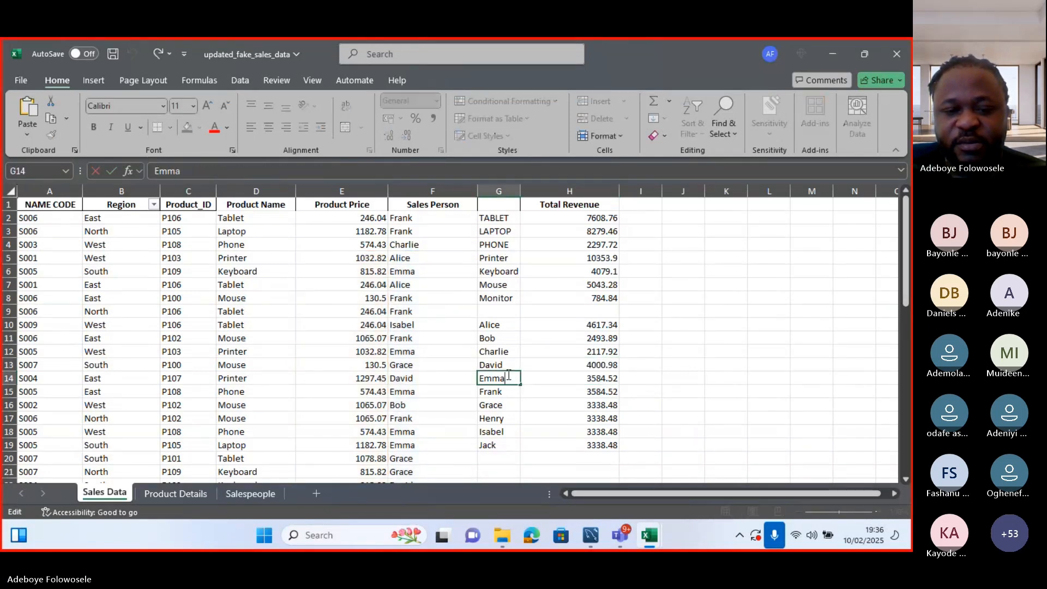
drag(508, 376, 474, 376)
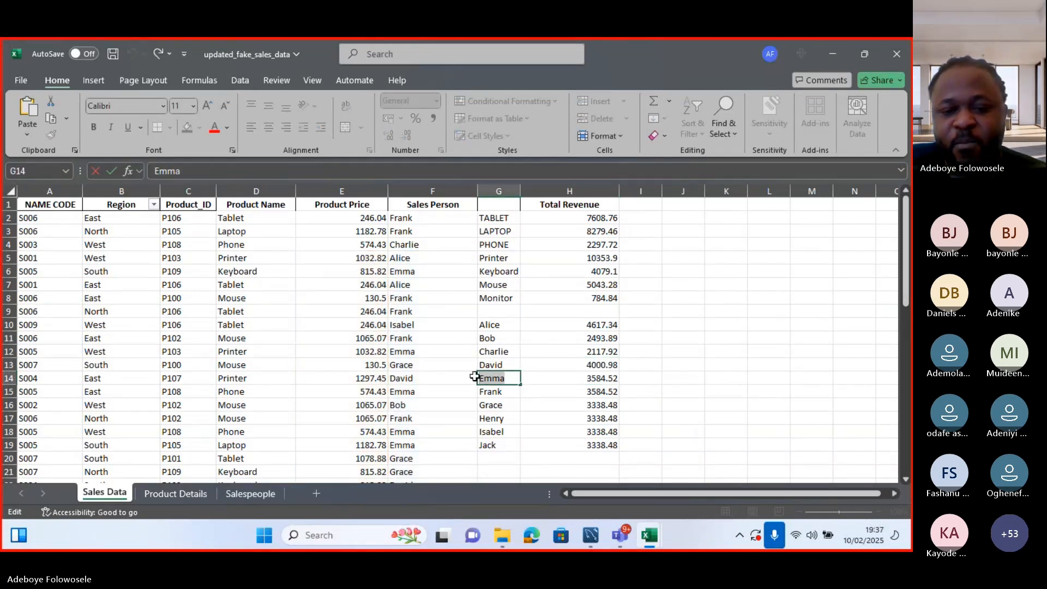
double_click(600, 379)
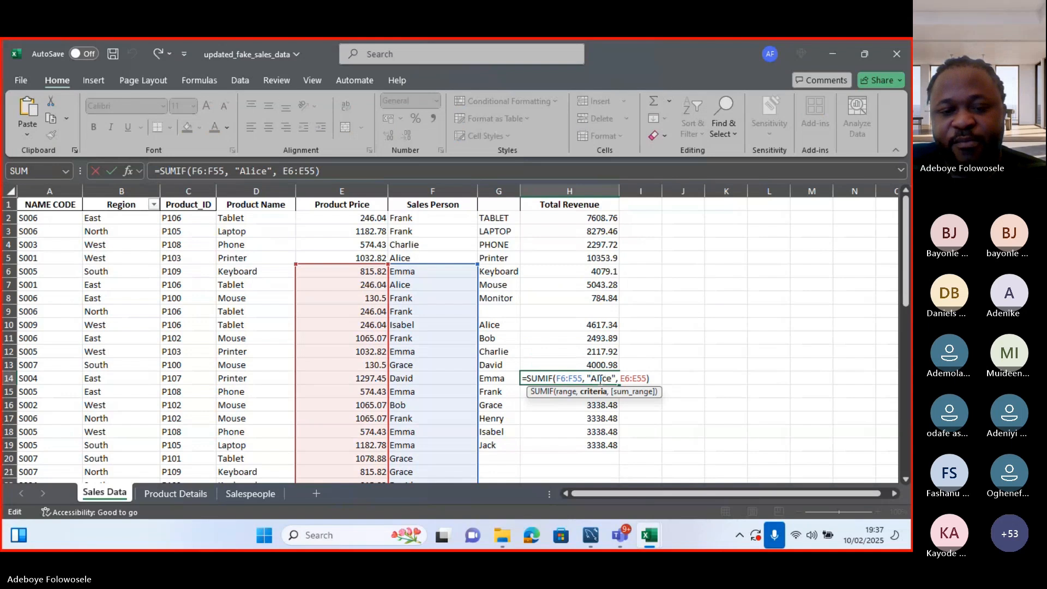
drag(593, 378, 614, 378)
text(Emma)
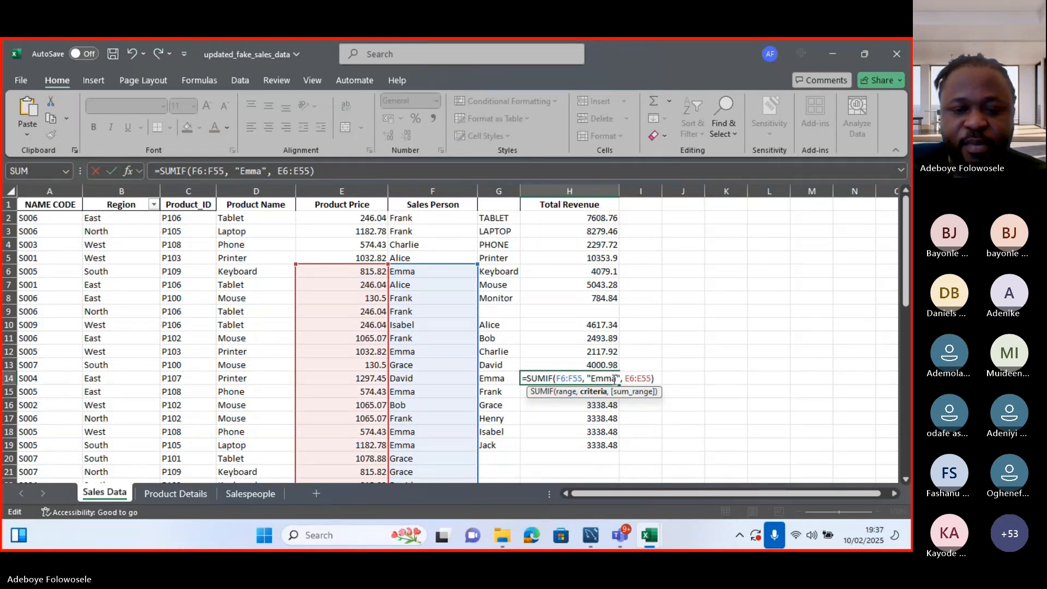
- Set the criterion of the SUMIF formula in H15 to the salesperson name from G15
double_click(500, 392)
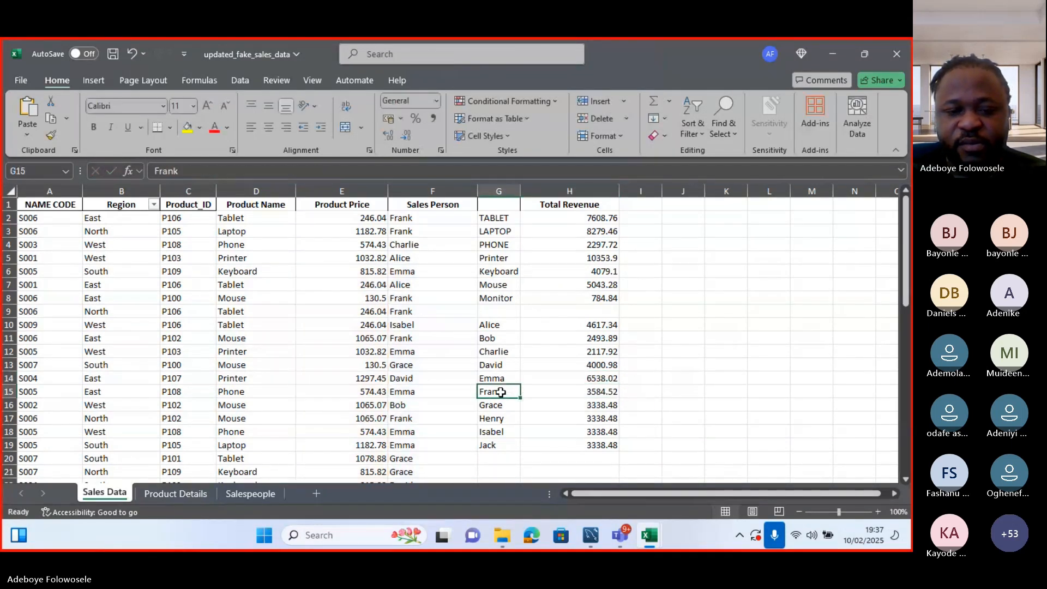
drag(505, 392, 469, 392)
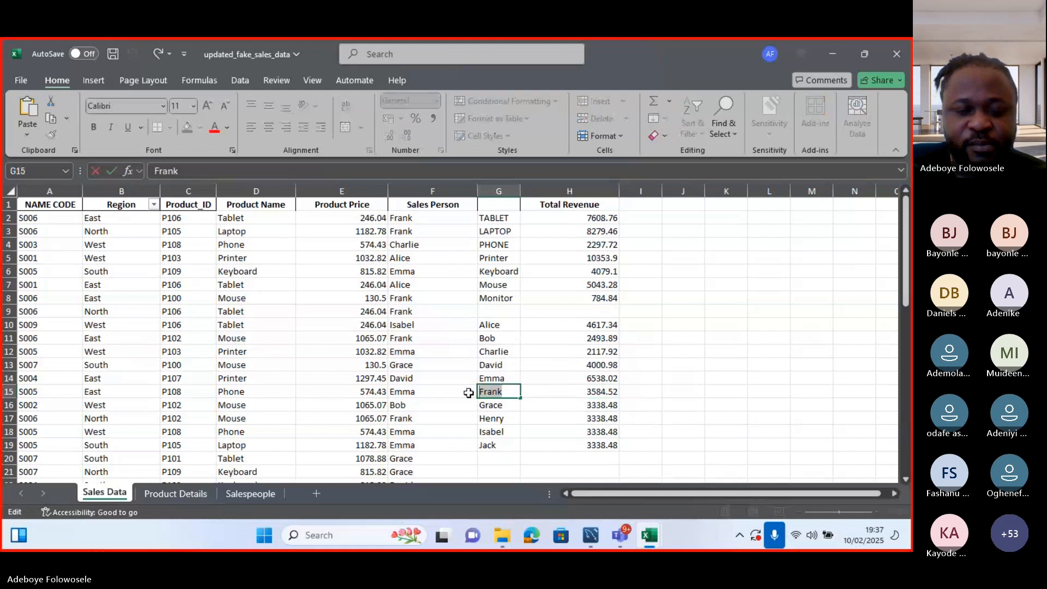
double_click(593, 391)
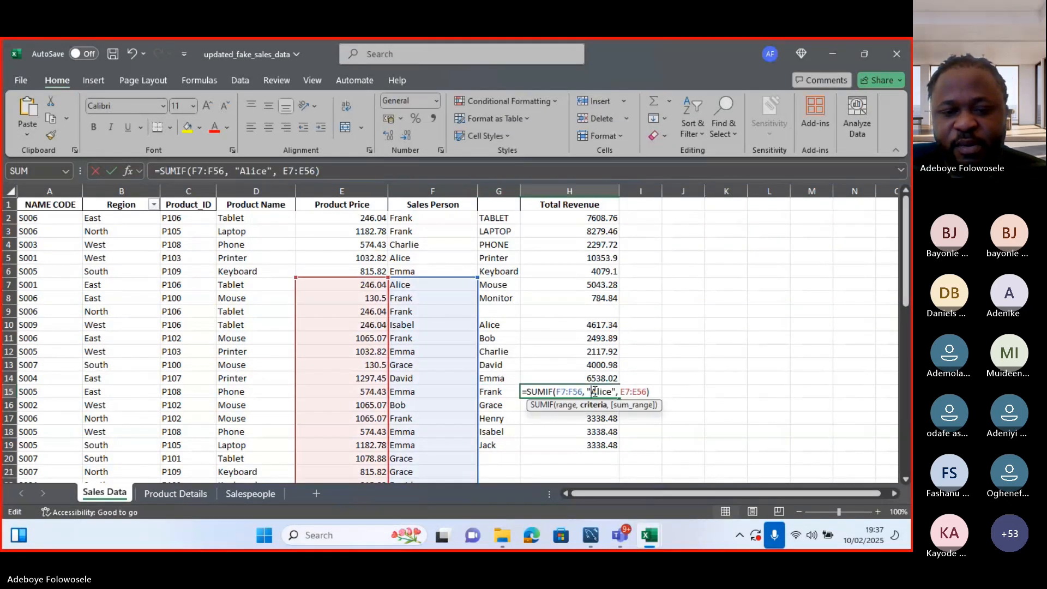
drag(592, 392, 613, 392)
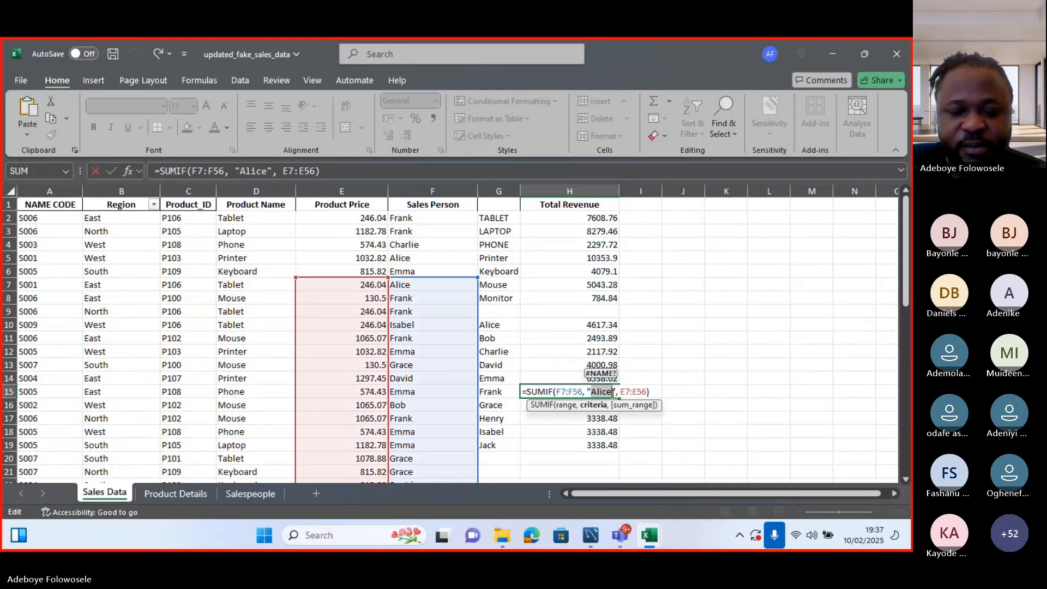
text(Frank)
key(Return)
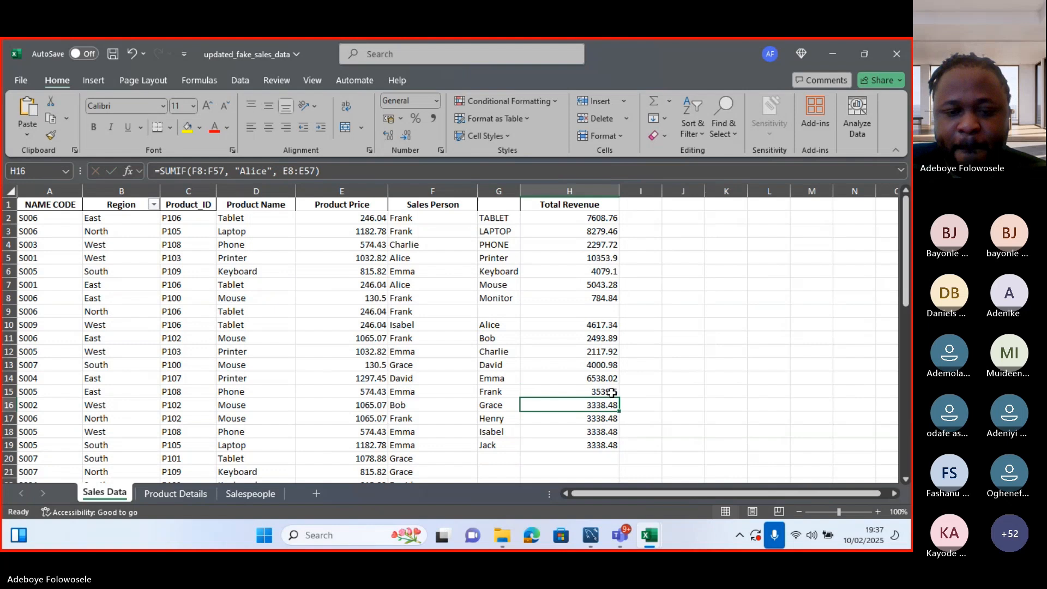
- Set the criterion of the SUMIF formula in H16 to the salesperson name from G16
click(499, 403)
double_click(503, 402)
drag(502, 403, 471, 403)
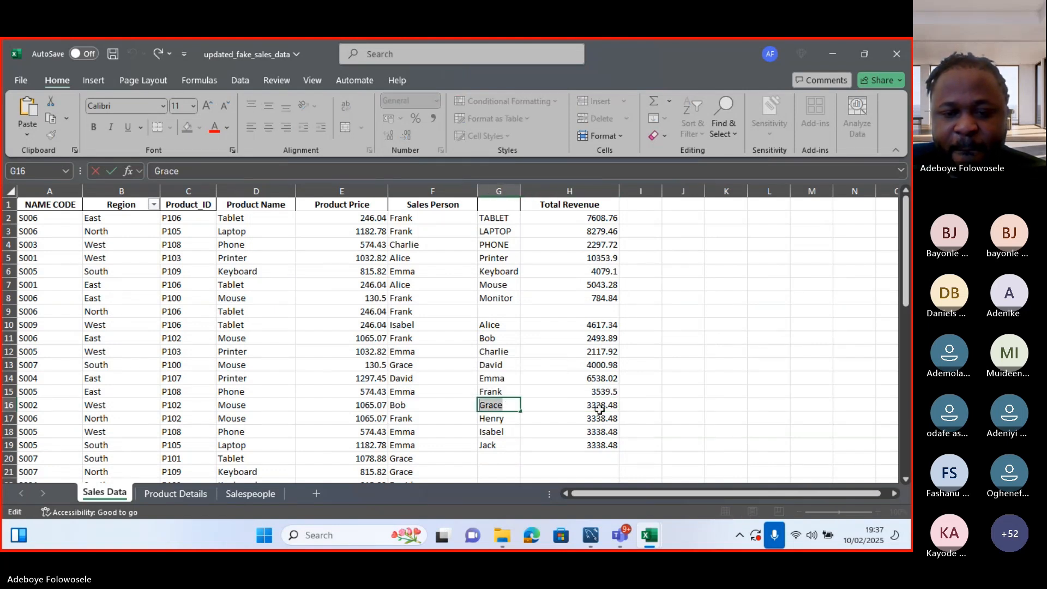
click(597, 444)
double_click(597, 406)
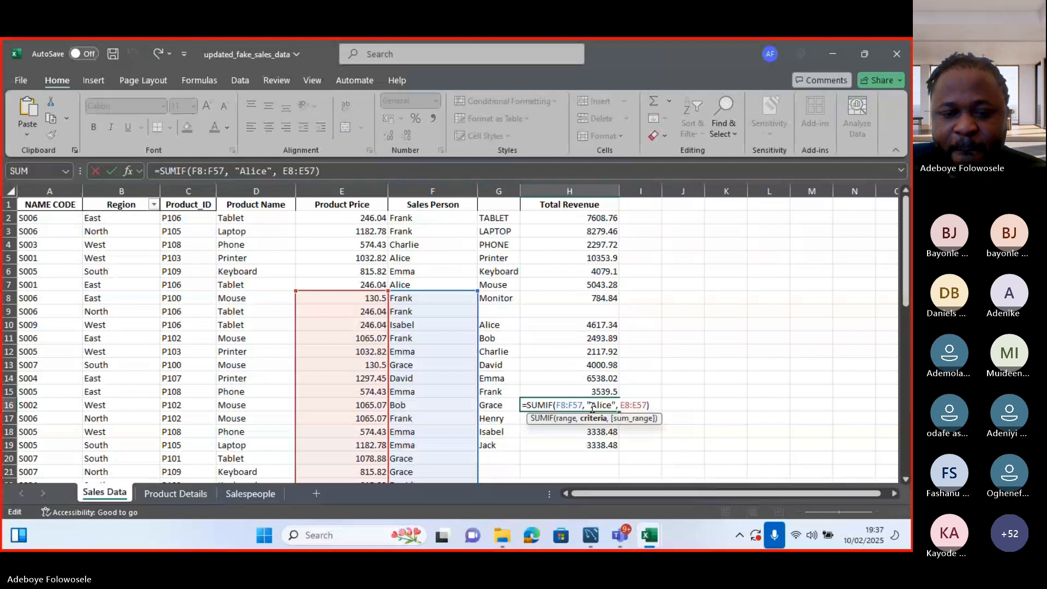
drag(591, 406, 610, 407)
text(Grace)
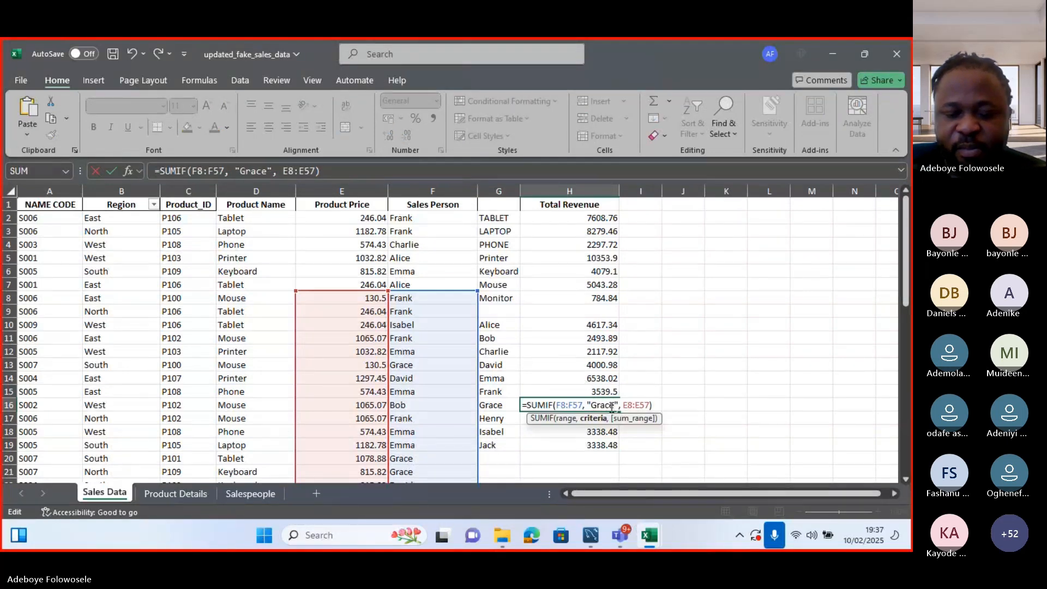
key(Return)
- Set the criterion of the SUMIF formula in H17 to the salesperson name from G17
double_click(503, 419)
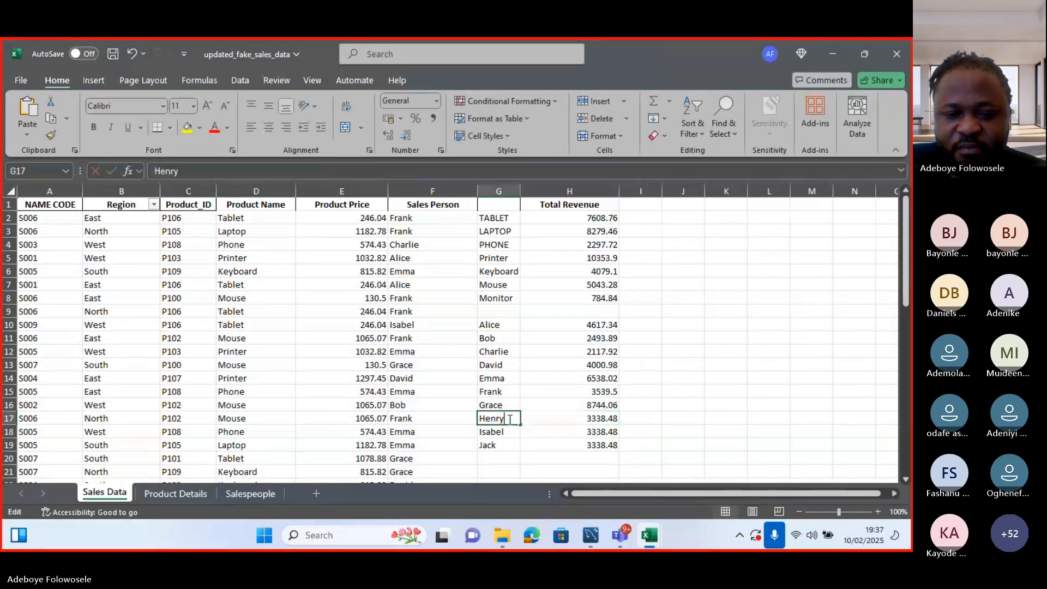
drag(503, 419, 478, 419)
key(ctrl+c)
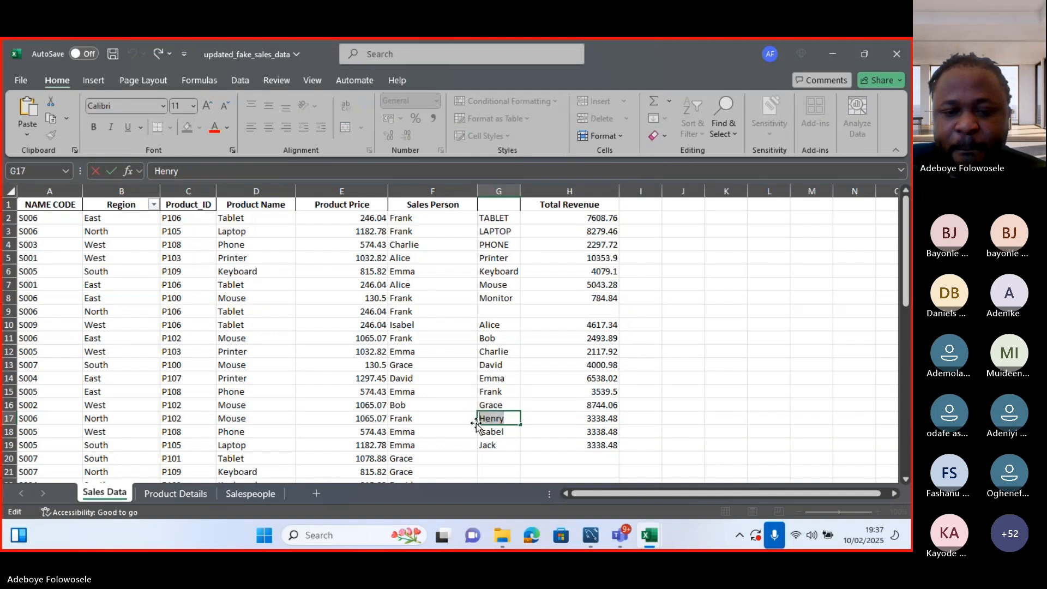
double_click(591, 420)
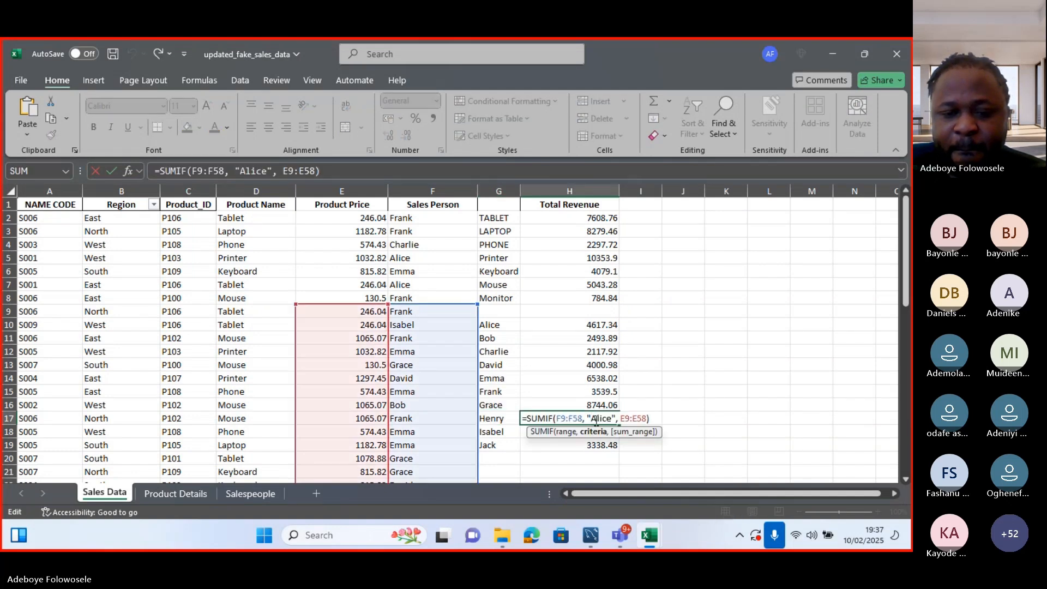
double_click(596, 420)
key(BackSpace)
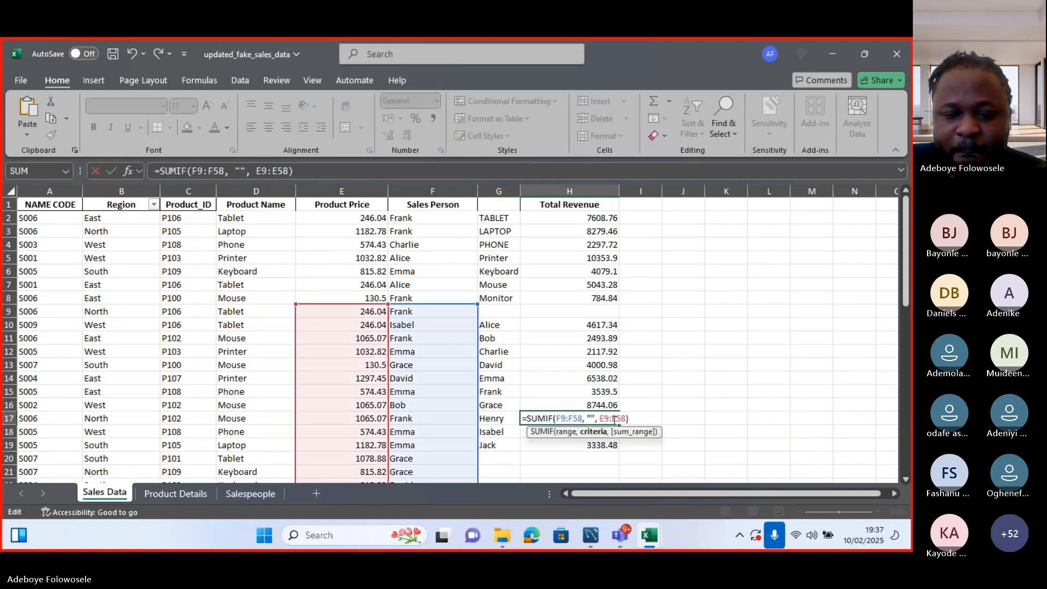
key(ctrl+v)
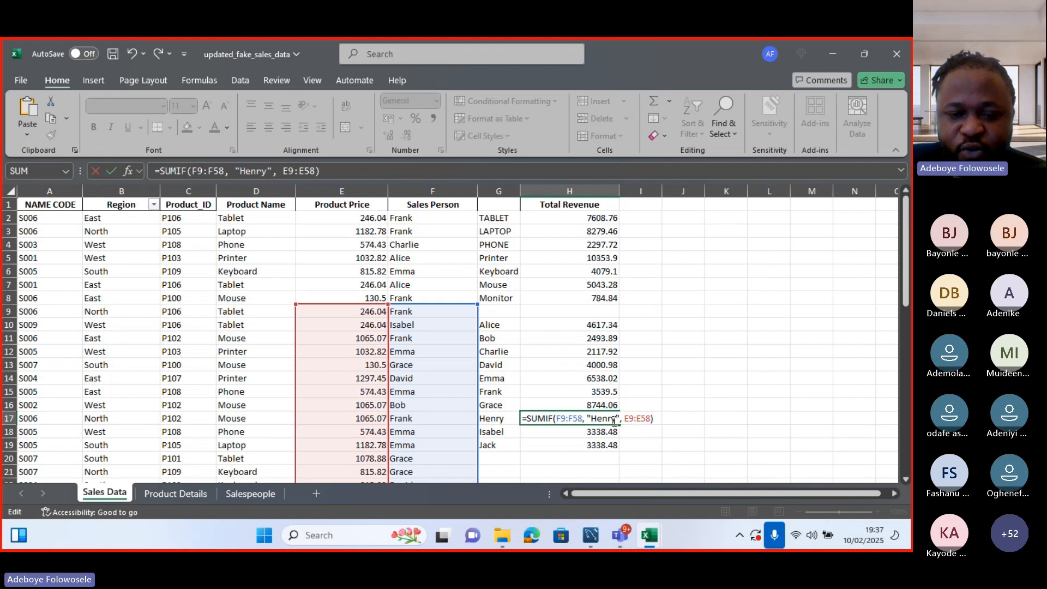
click(596, 419)
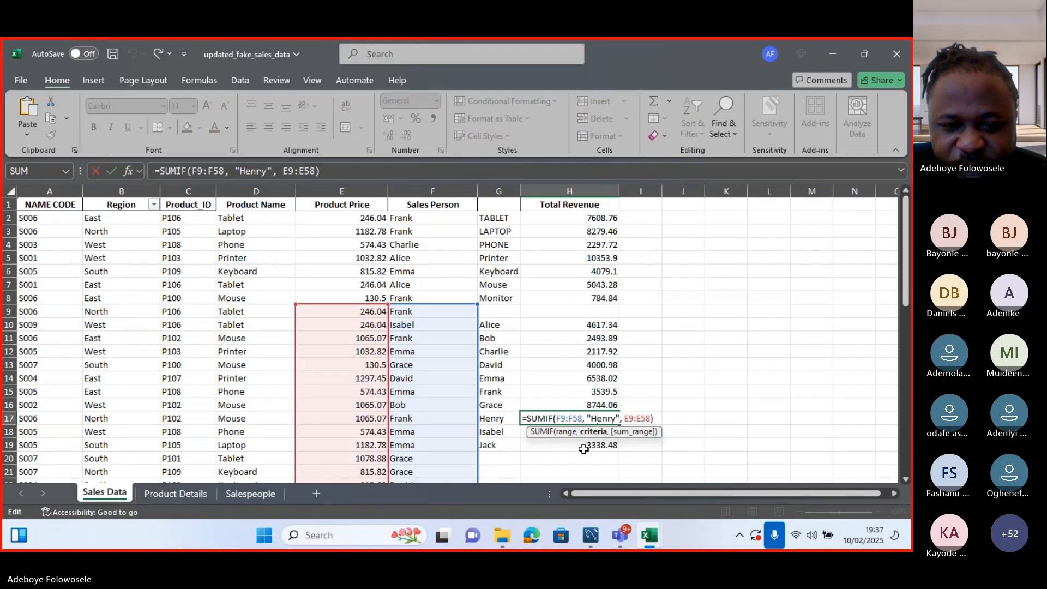
key(Return)
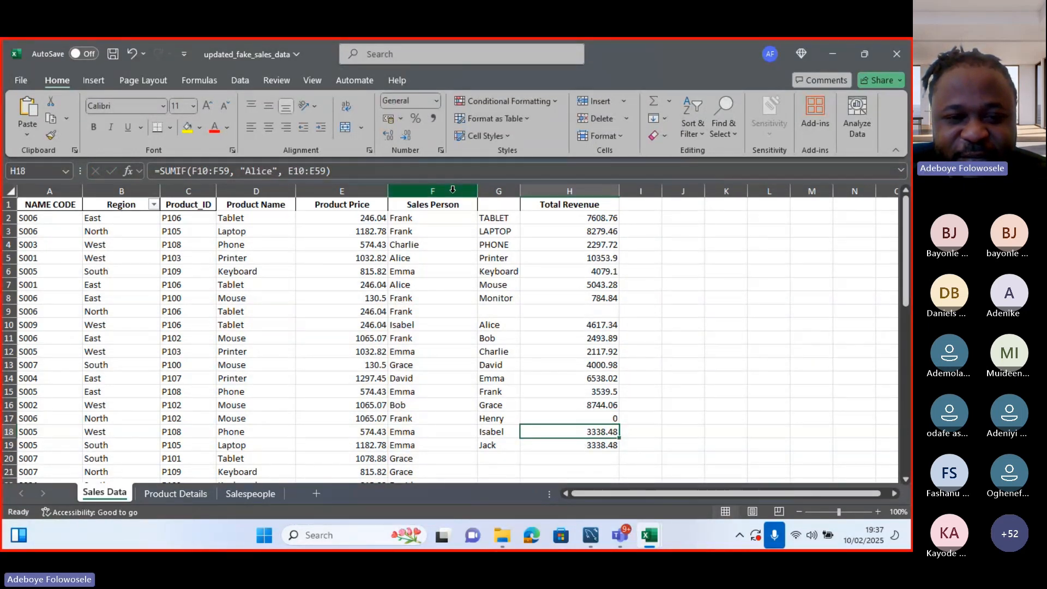
- Remove the existing filter from the Region header and apply filters to all column headers A1:H1
click(437, 267)
click(465, 189)
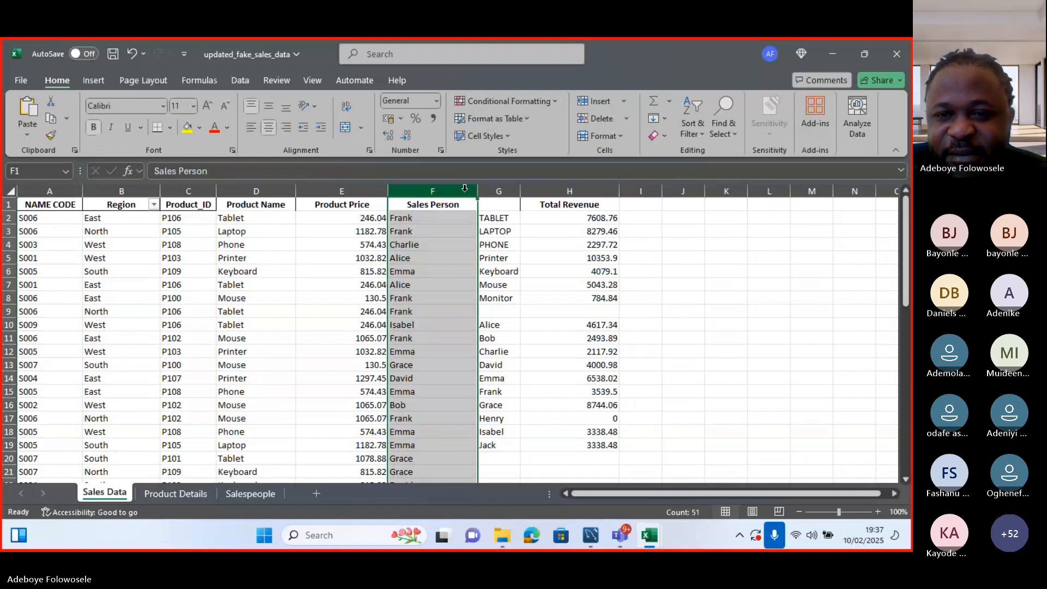
click(693, 130)
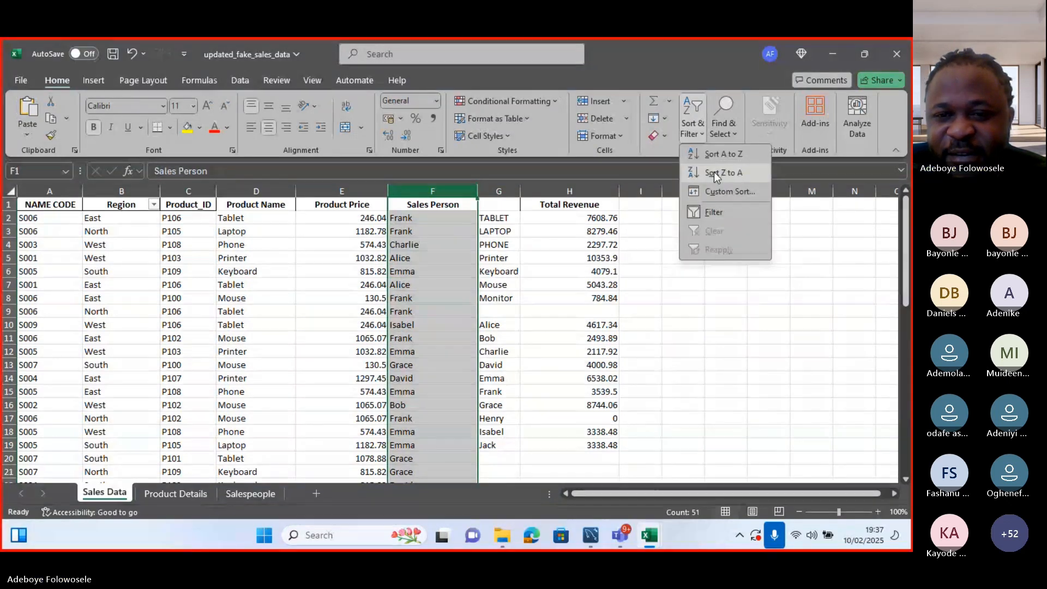
click(712, 212)
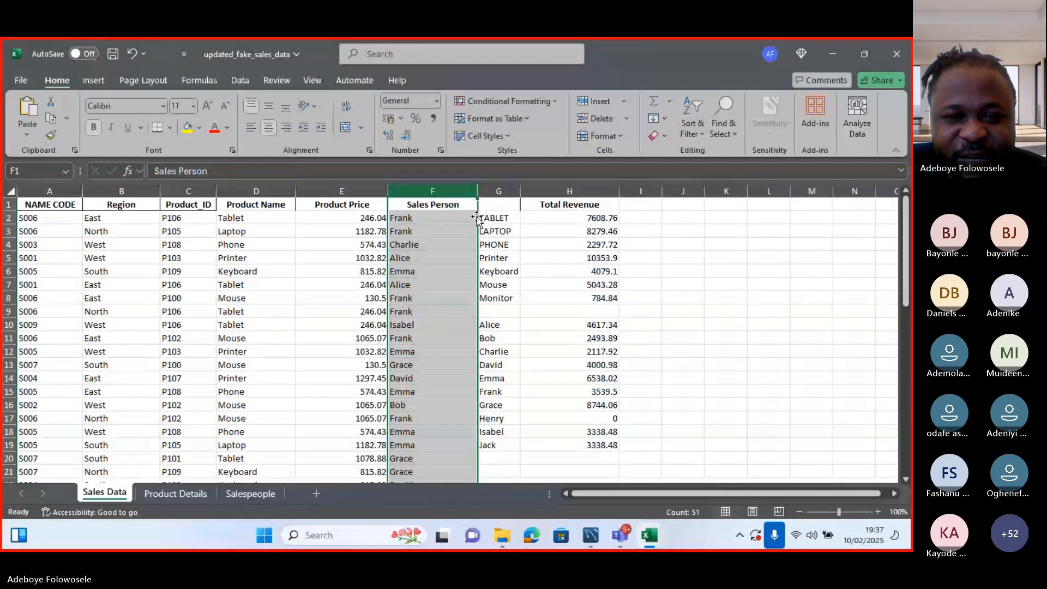
click(464, 206)
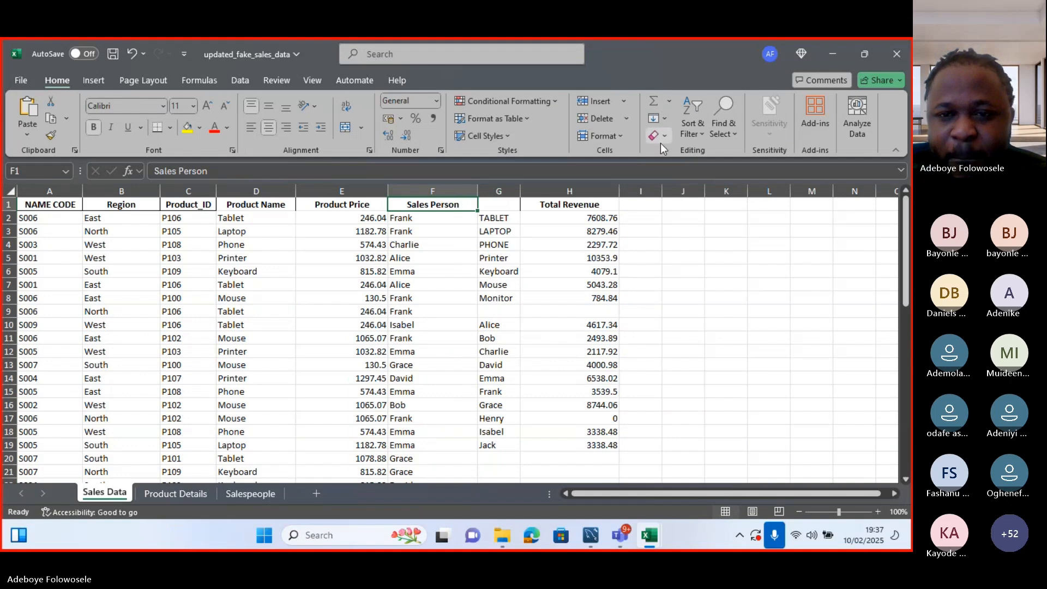
click(688, 133)
click(713, 212)
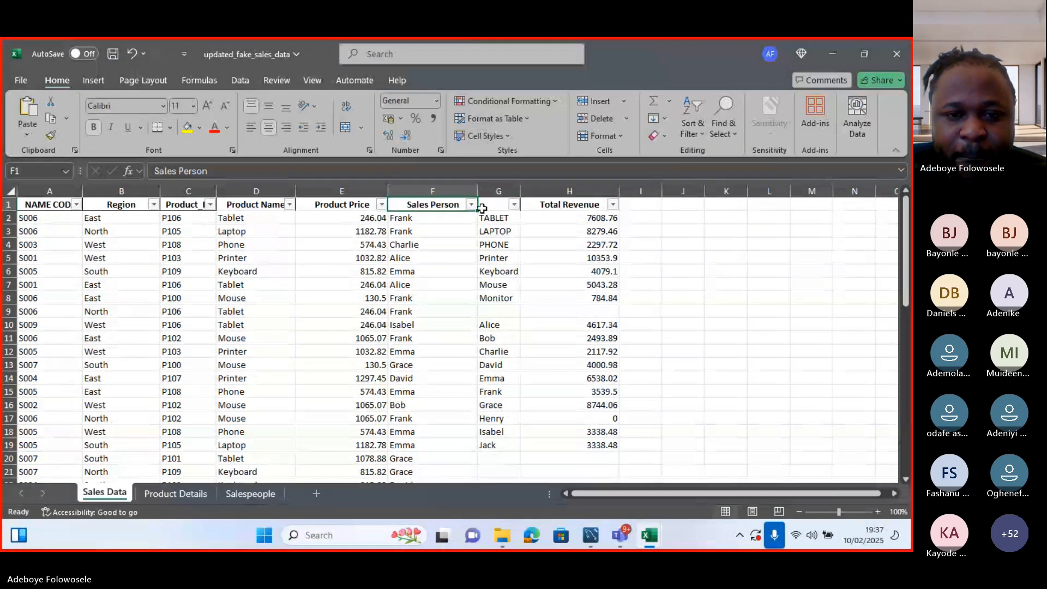
- Examine which names the Sales Person column's filter list contains, leaving the filter unchanged
click(470, 205)
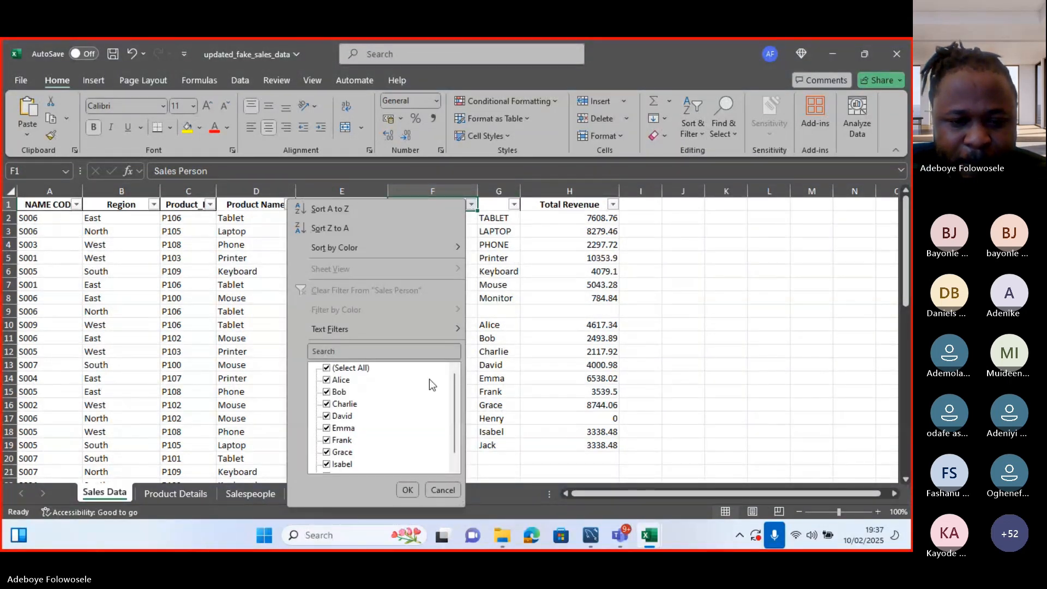
drag(455, 401, 449, 371)
scroll(450, 371, down, 1)
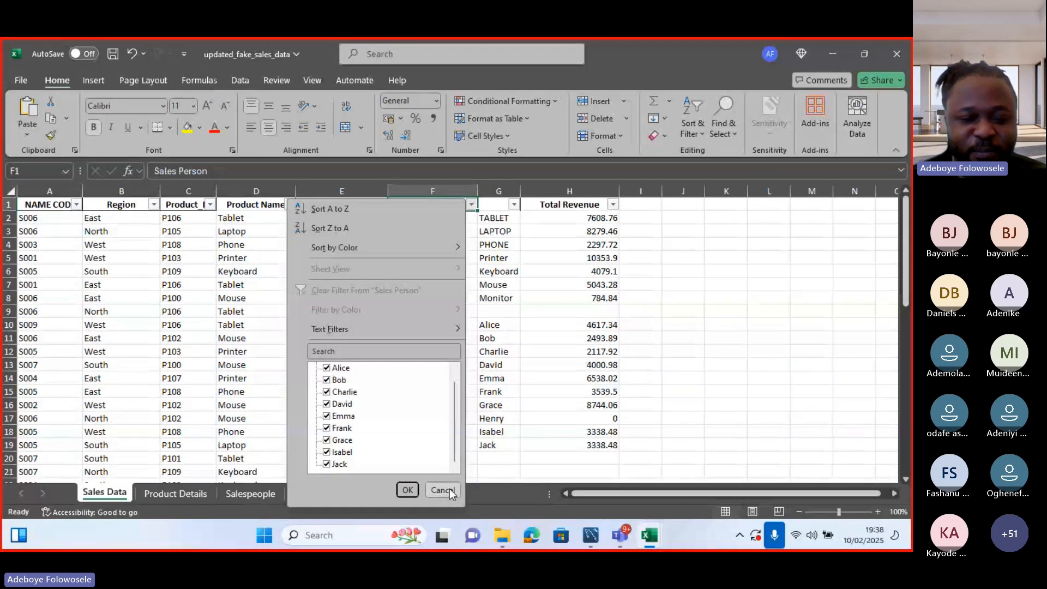
click(443, 490)
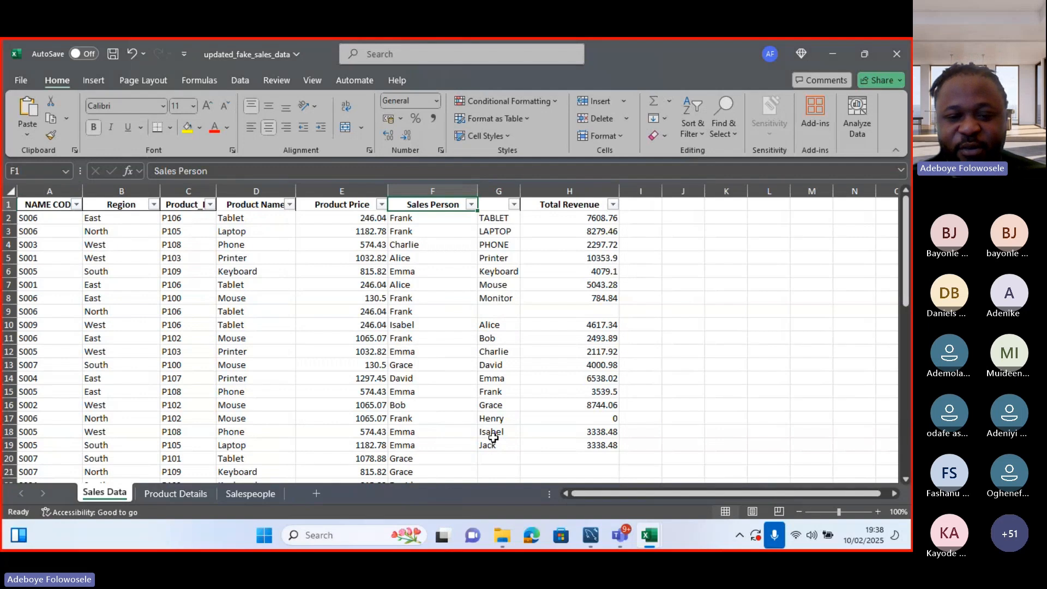
- Set the criterion of the SUMIF formula in H18 to the salesperson name from G18
double_click(580, 434)
text(=SUMIF(F10:F59, "Alice", E10:E59))
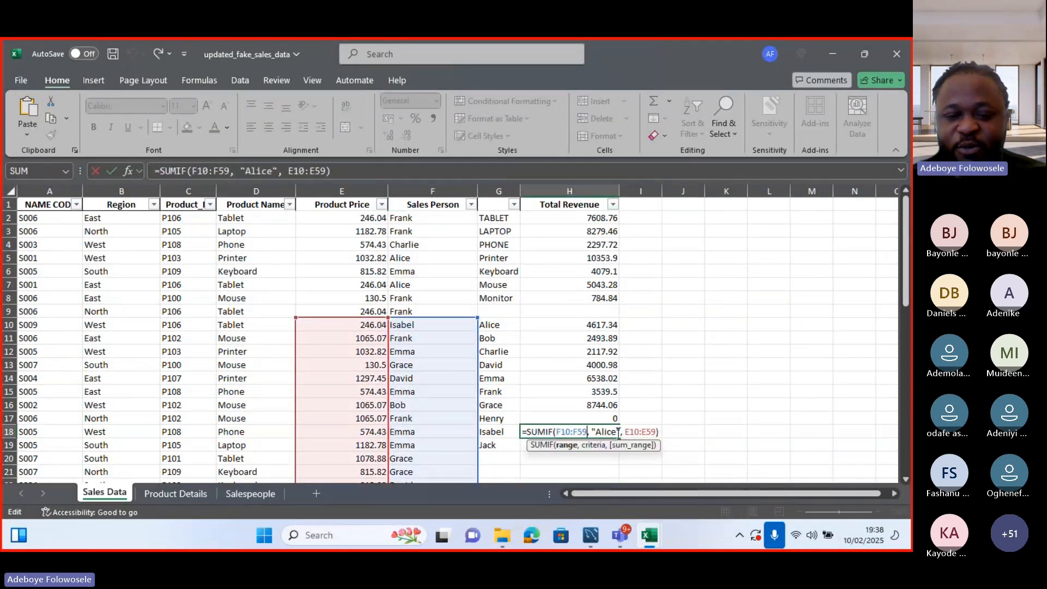
click(618, 432)
key(BackSpace)
key(BackSpace)
key(BackSpace)
key(BackSpace)
key(BackSpace)
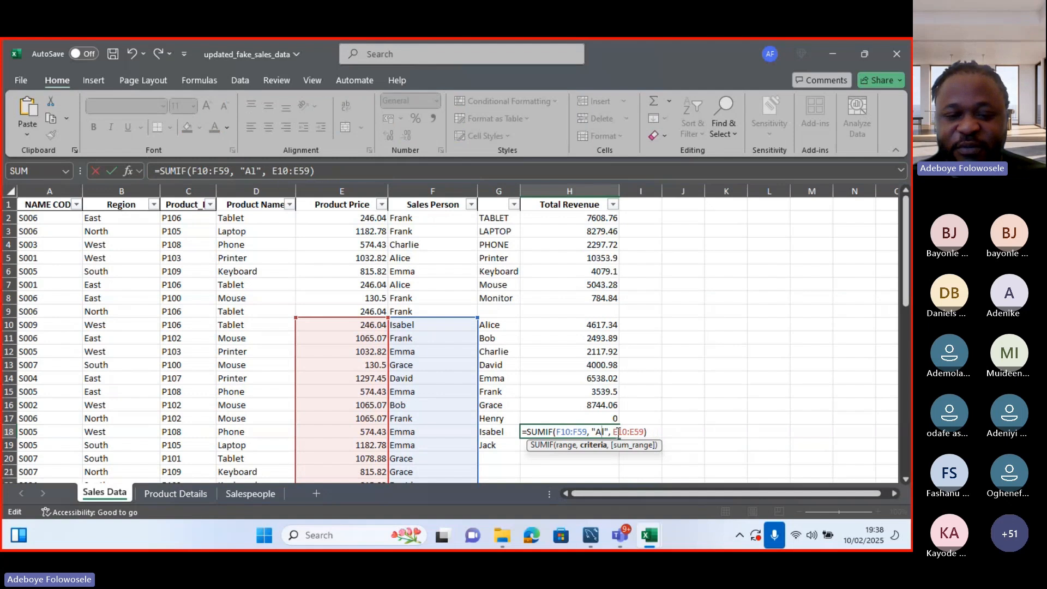
text(Isabel)
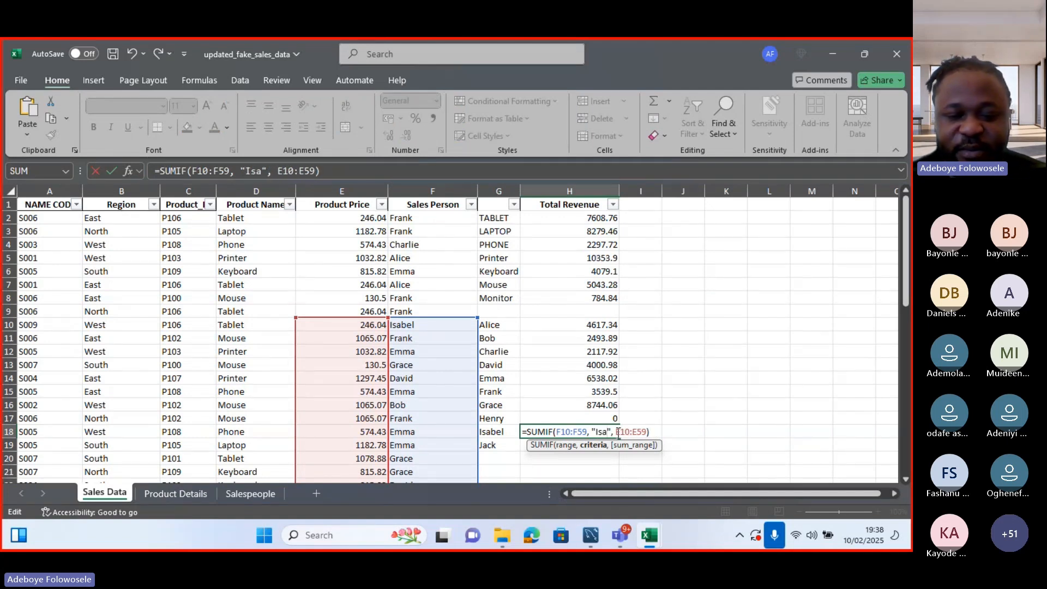
key(Return)
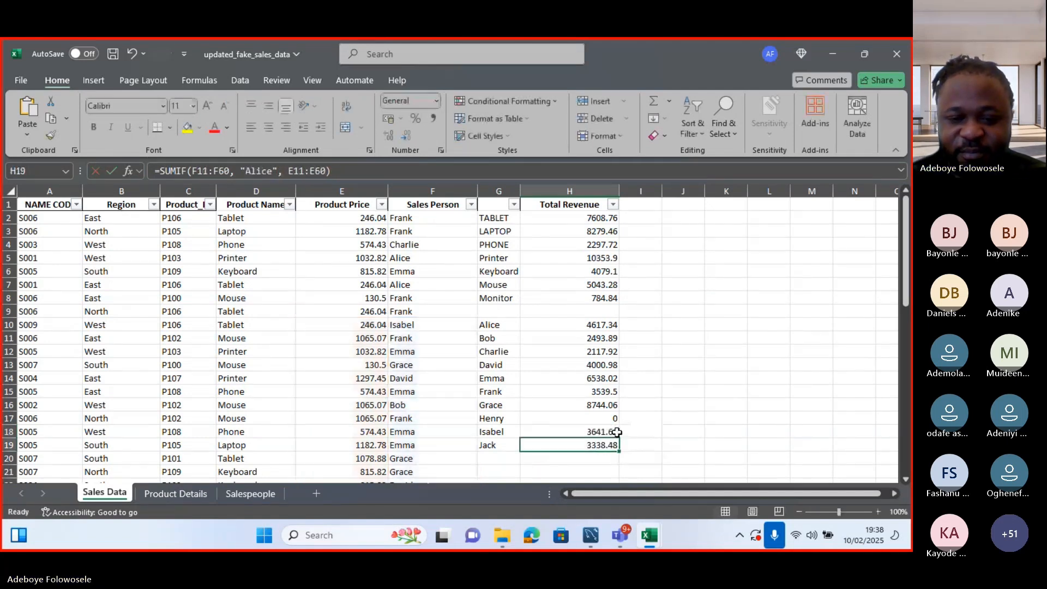
- Set the criterion of the SUMIF formula in H19 to the salesperson name from G19
double_click(600, 444)
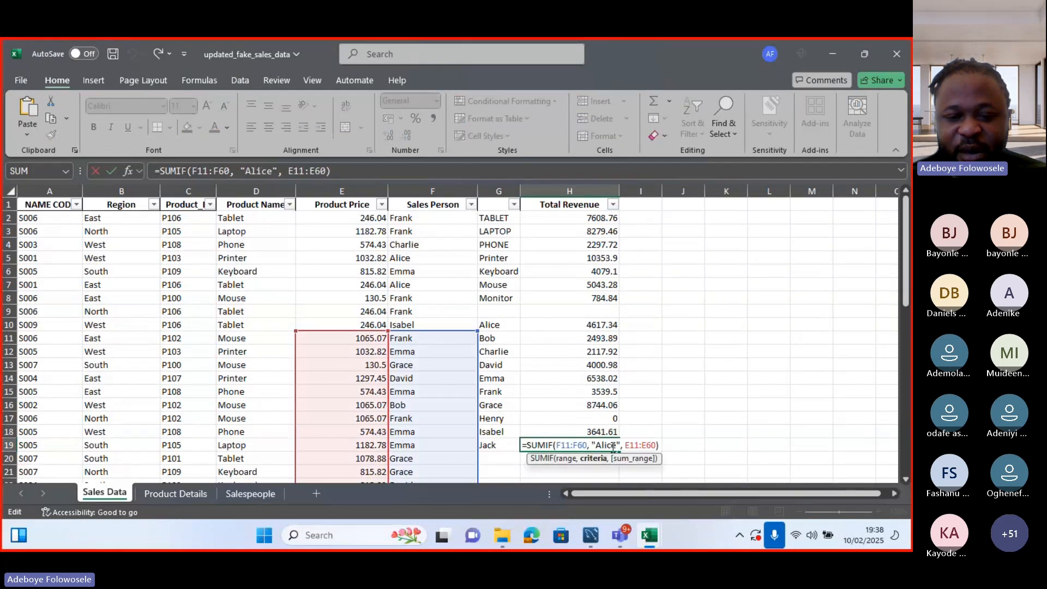
key(BackSpace)
key(BackSpace)
key(BackSpace)
key(BackSpace)
key(BackSpace)
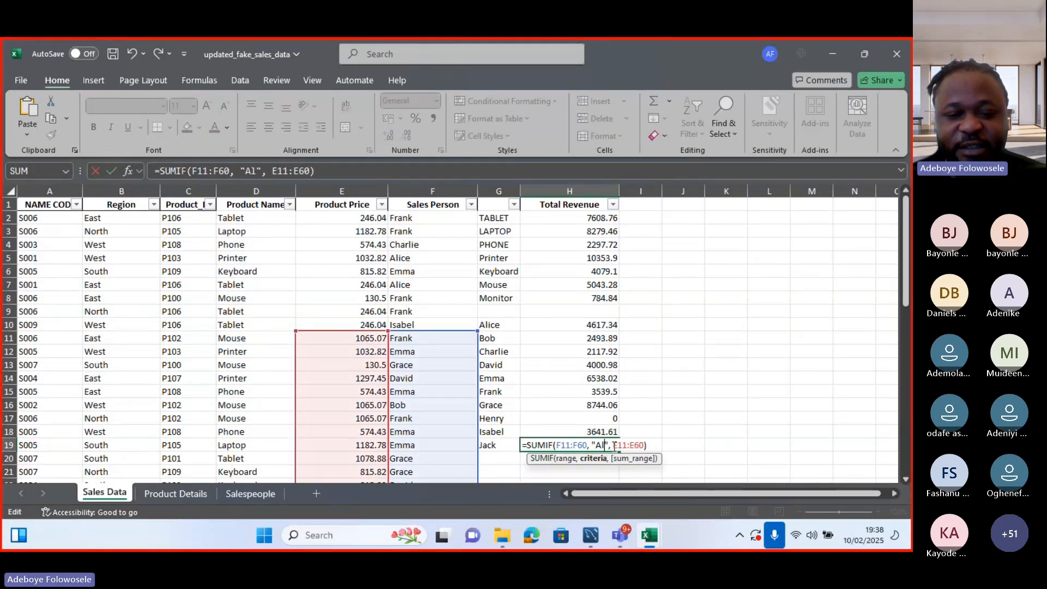
text(Jack)
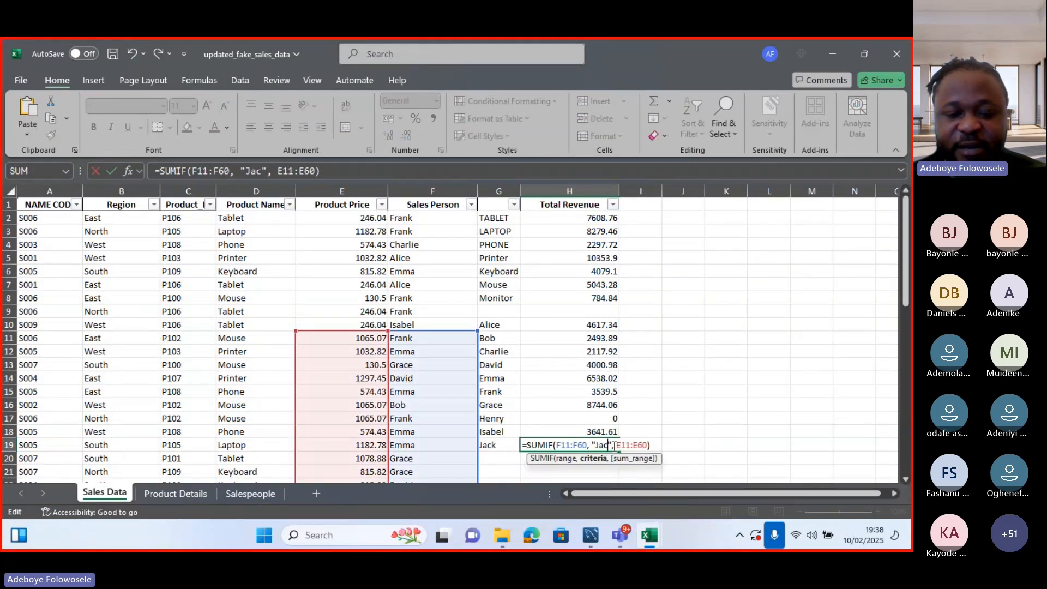
key(Return)
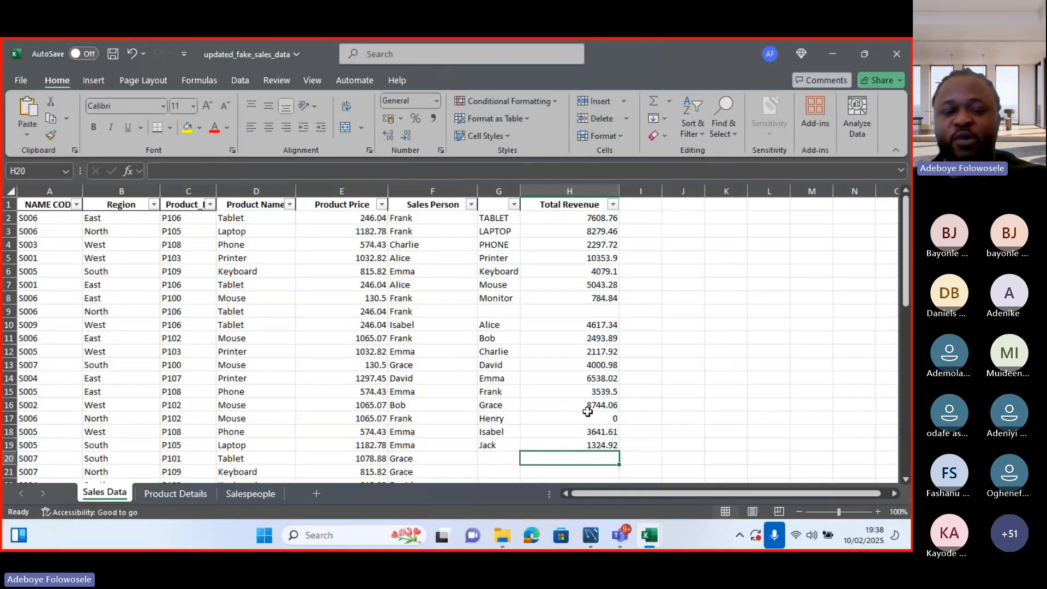
- Label the highest and lowest salesperson totals "max" in I16 and "min" in I17
click(639, 404)
text(max)
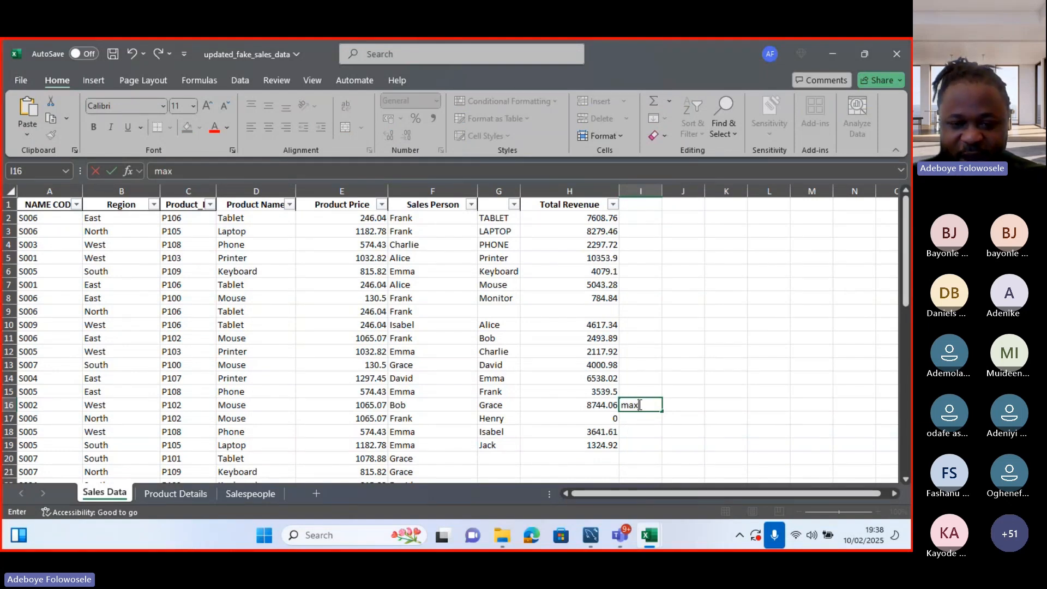
key(Return)
text(min)
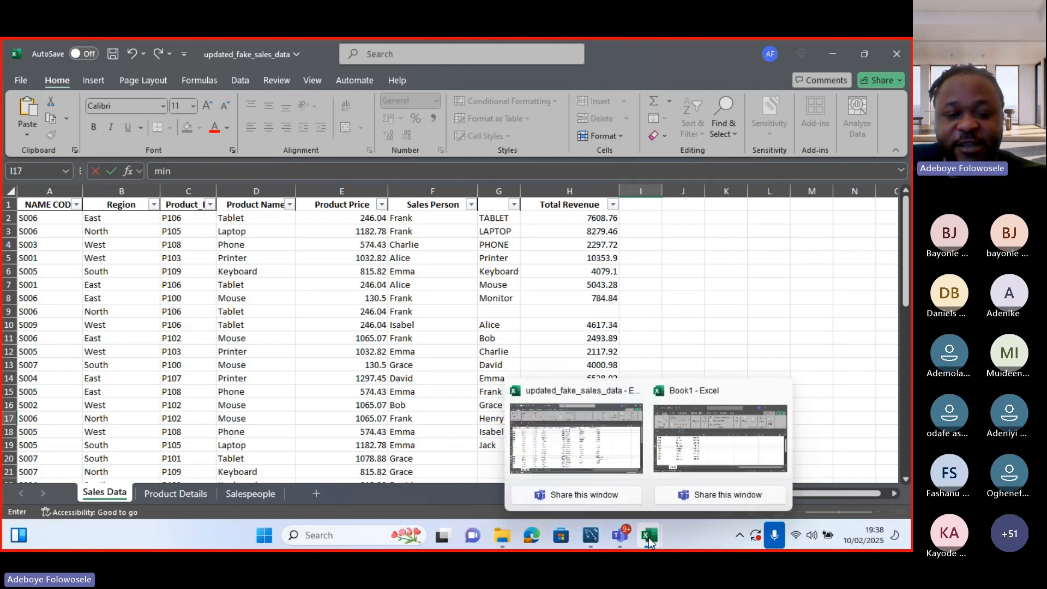
- Switch to the Microsoft Teams meeting to read the latest chat messages, and return to the workbook
mouse_move(629, 537)
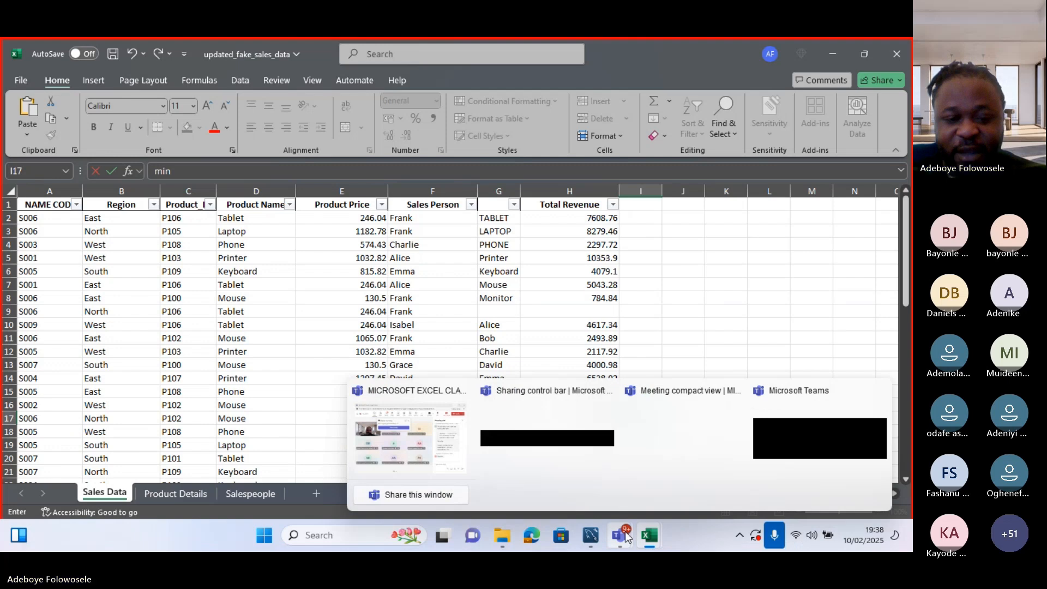
click(438, 453)
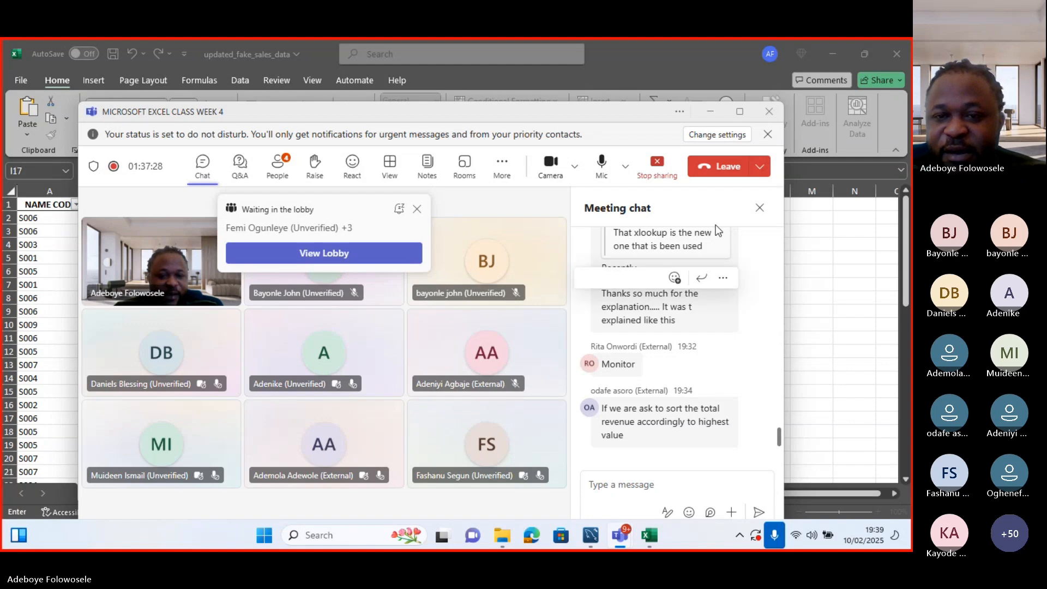
click(712, 114)
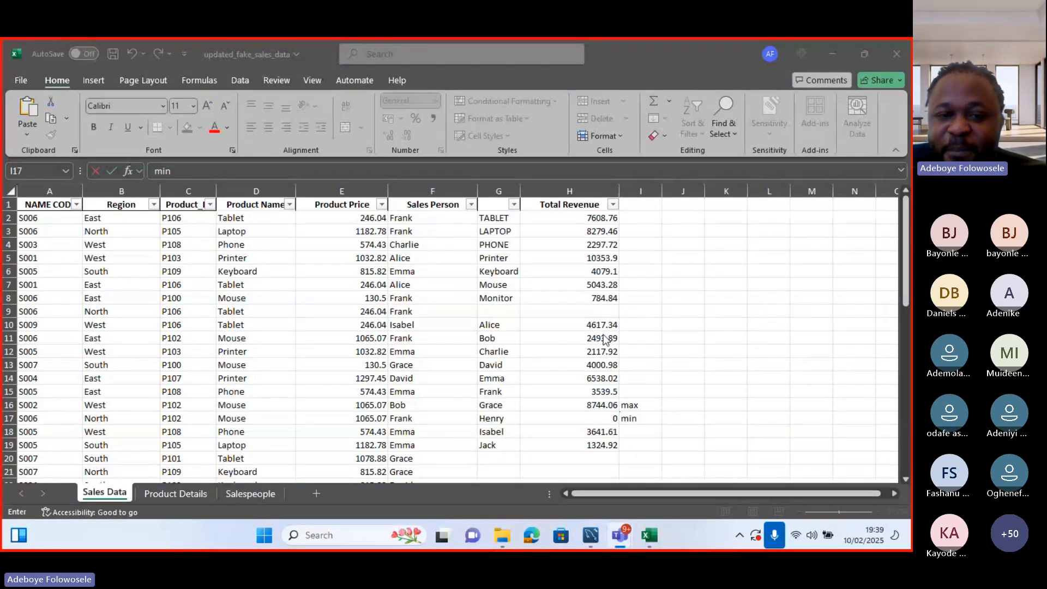
- Move the salesperson names and totals in G10:H19 so that the block starts at I2
click(485, 321)
drag(485, 321, 600, 444)
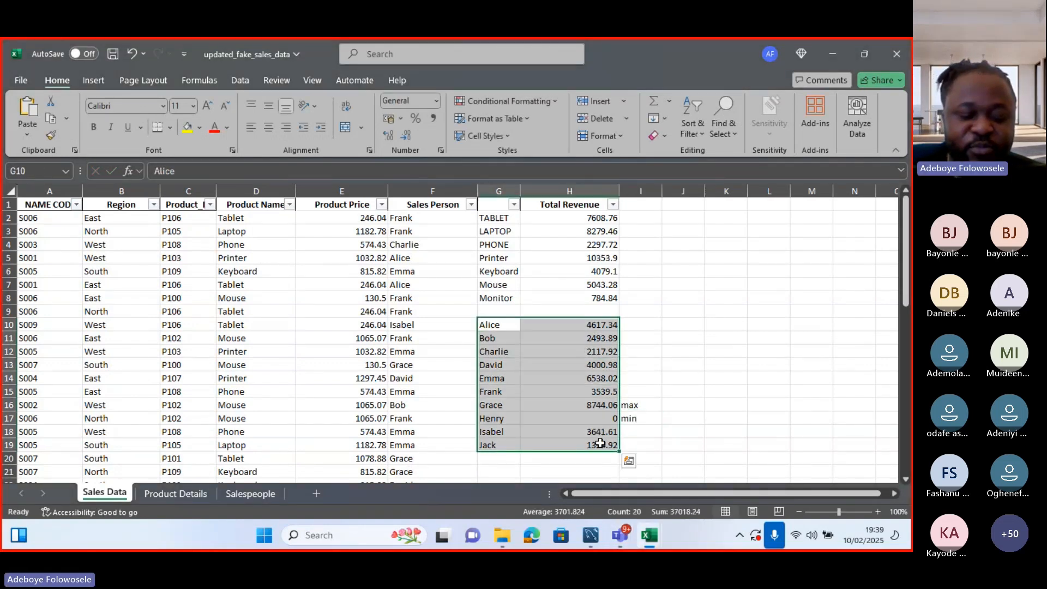
key(ctrl+c)
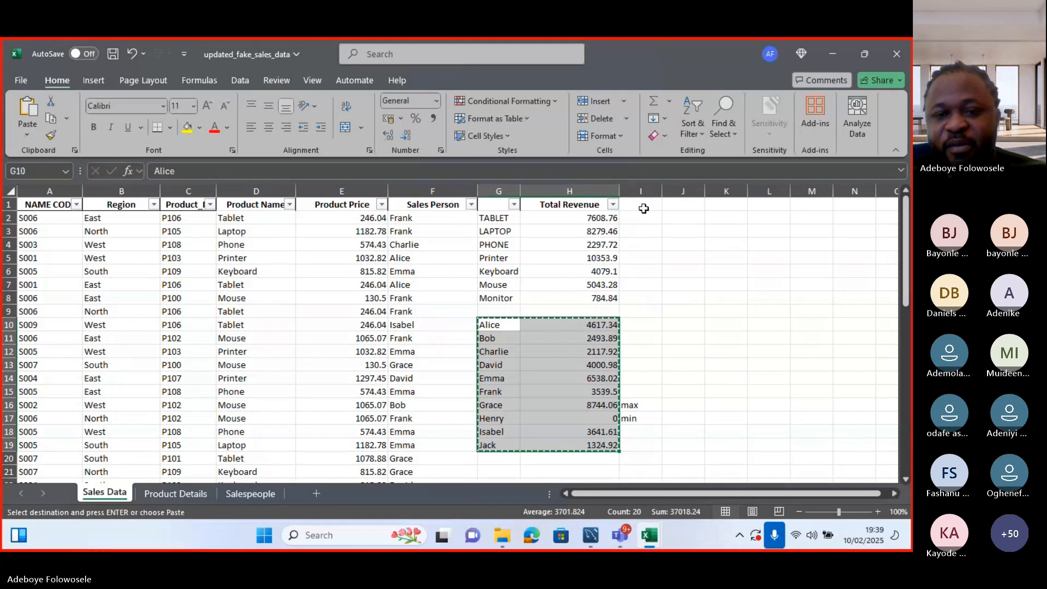
click(643, 209)
key(ctrl+v)
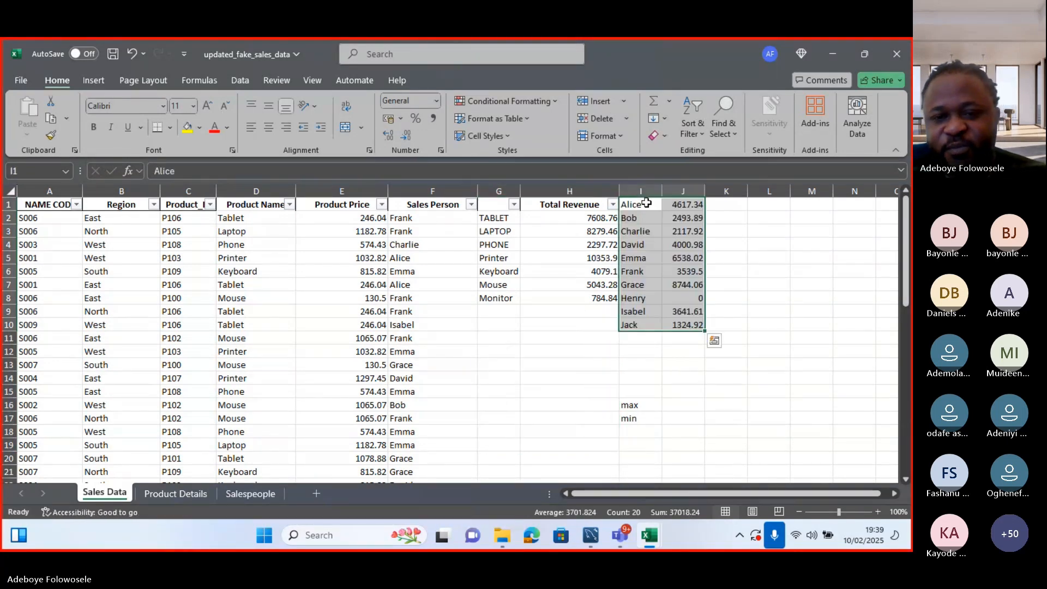
click(643, 232)
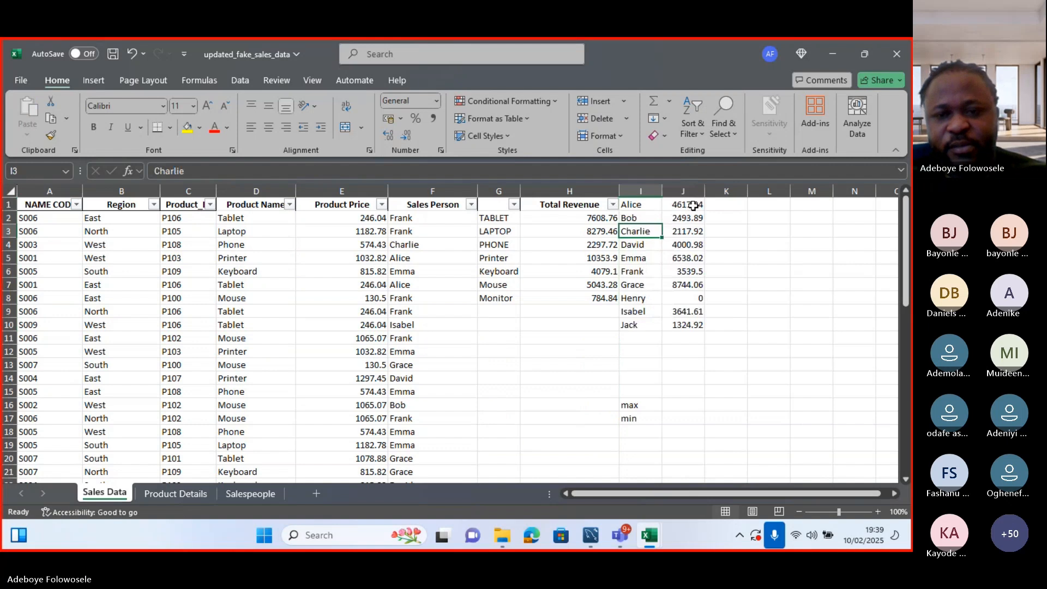
key(ctrl+z)
click(645, 218)
key(ctrl+v)
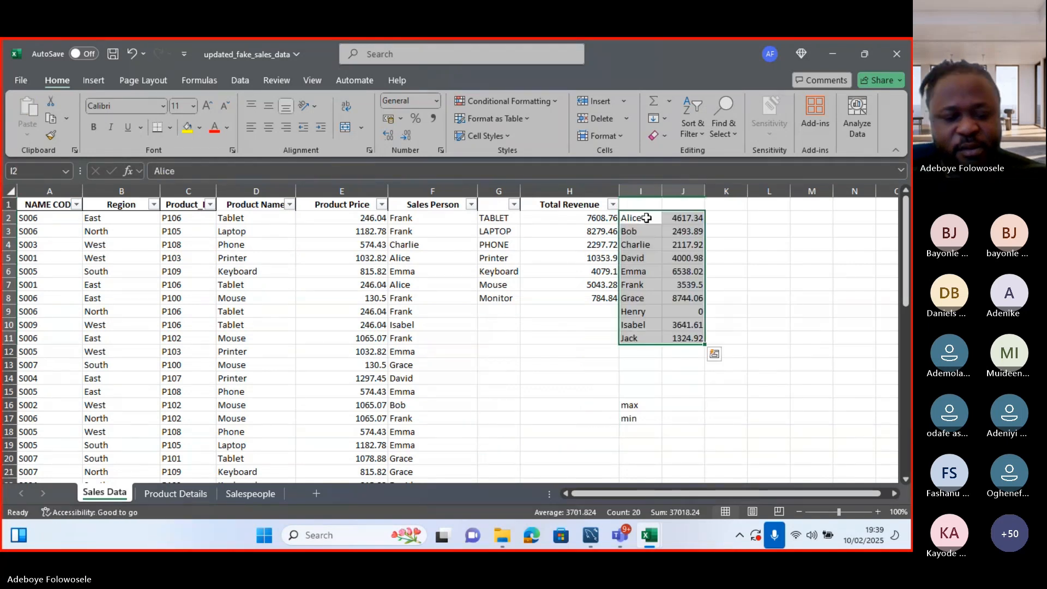
- Enter the heading "sale person" in I1 and widen column I to fit it
click(644, 204)
text(sal)
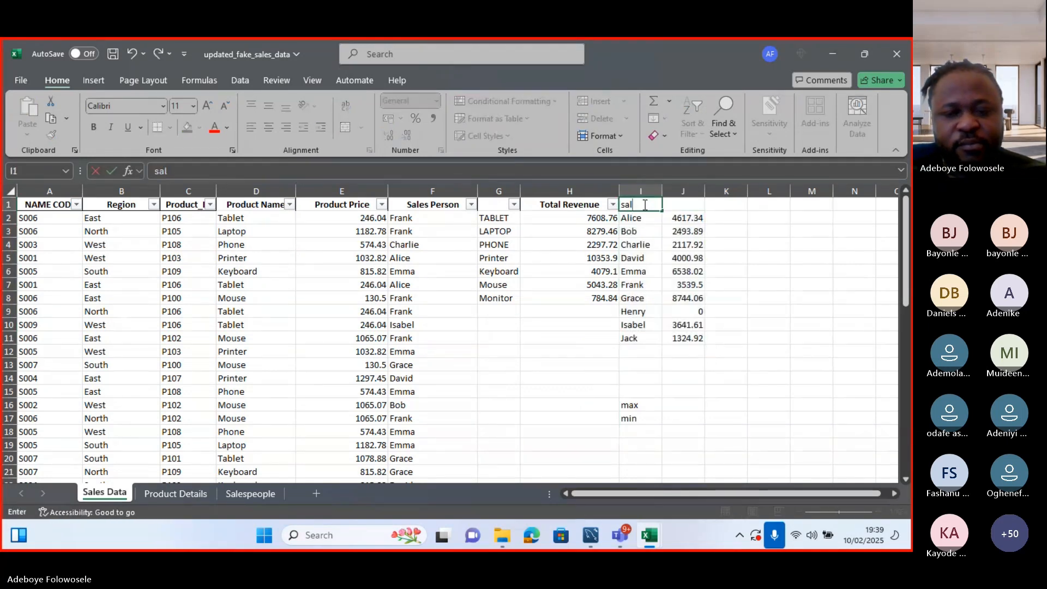
text(e p)
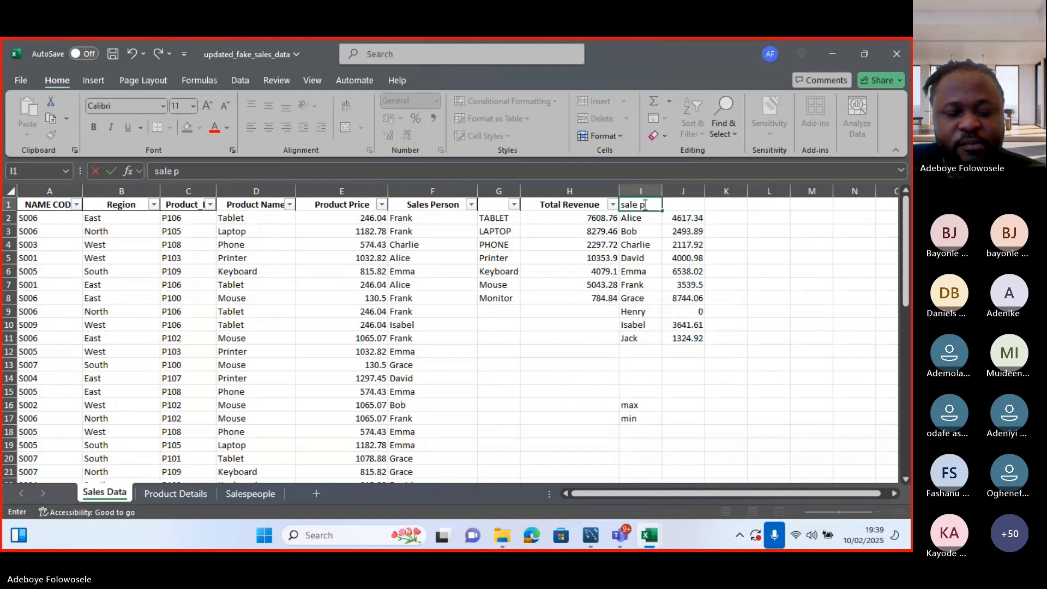
text(erson)
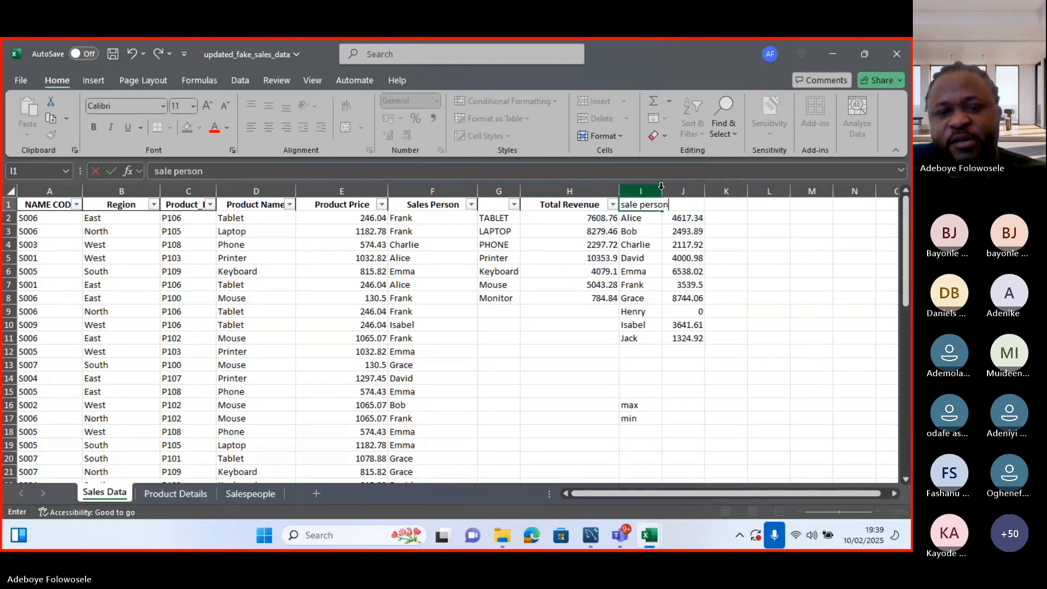
click(661, 186)
drag(663, 187, 686, 191)
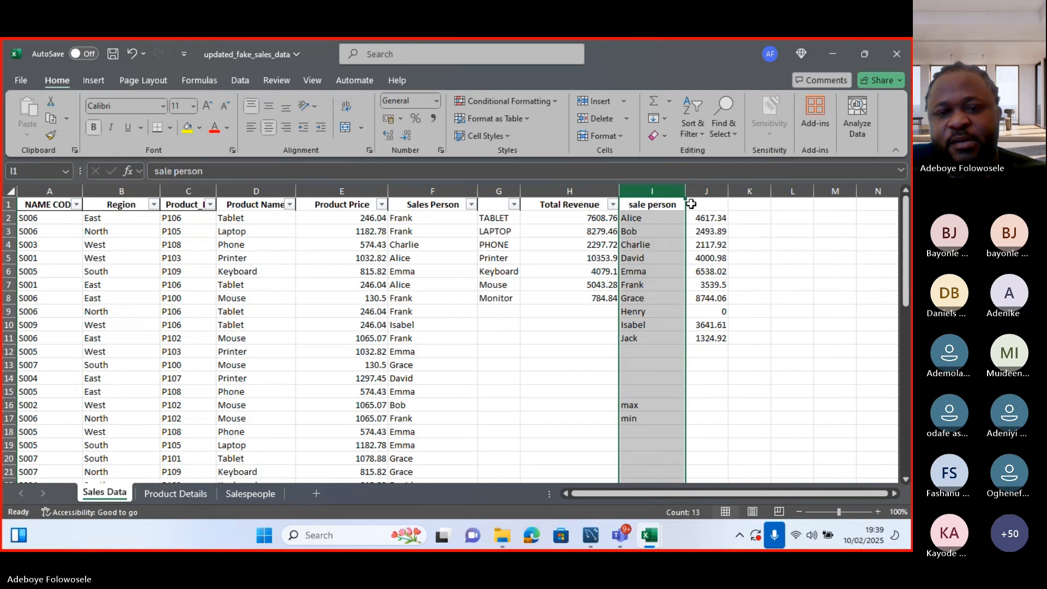
- Enter the heading "Total revenue" in J1 and widen column J to fit it
click(691, 204)
text(Tot)
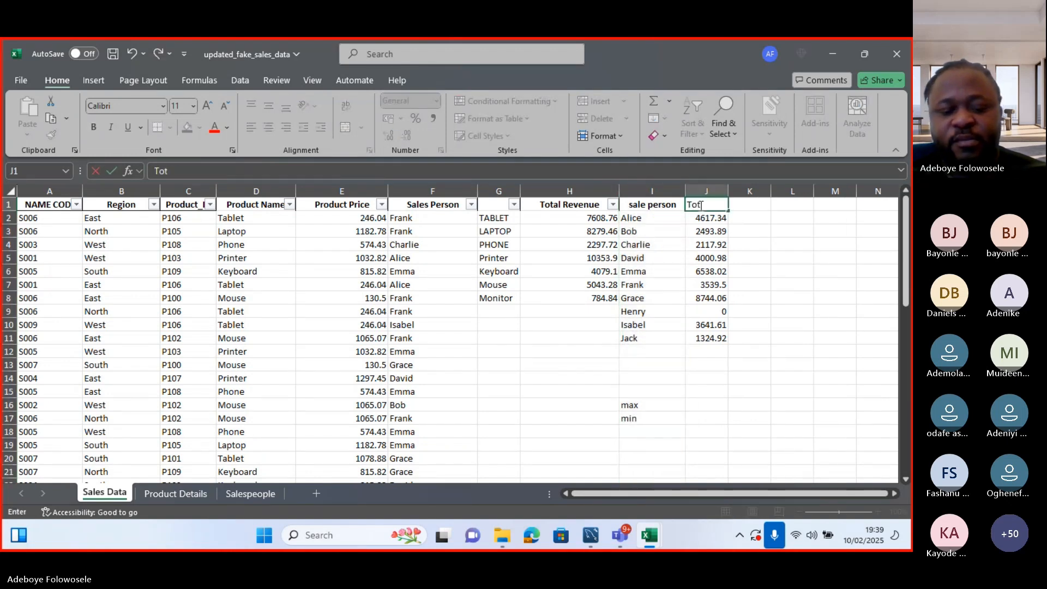
text(al revenu)
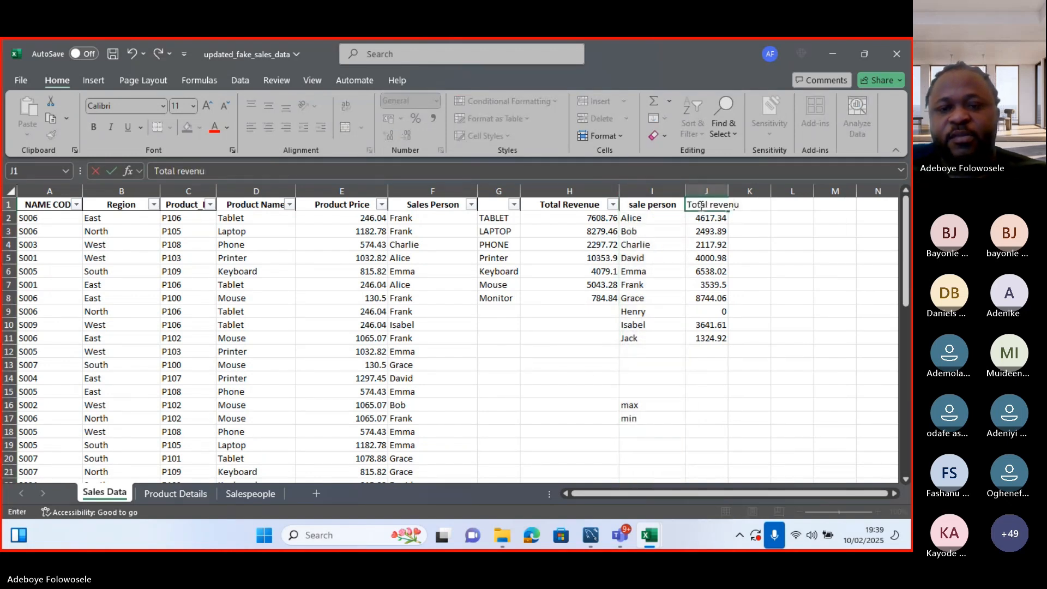
text(e)
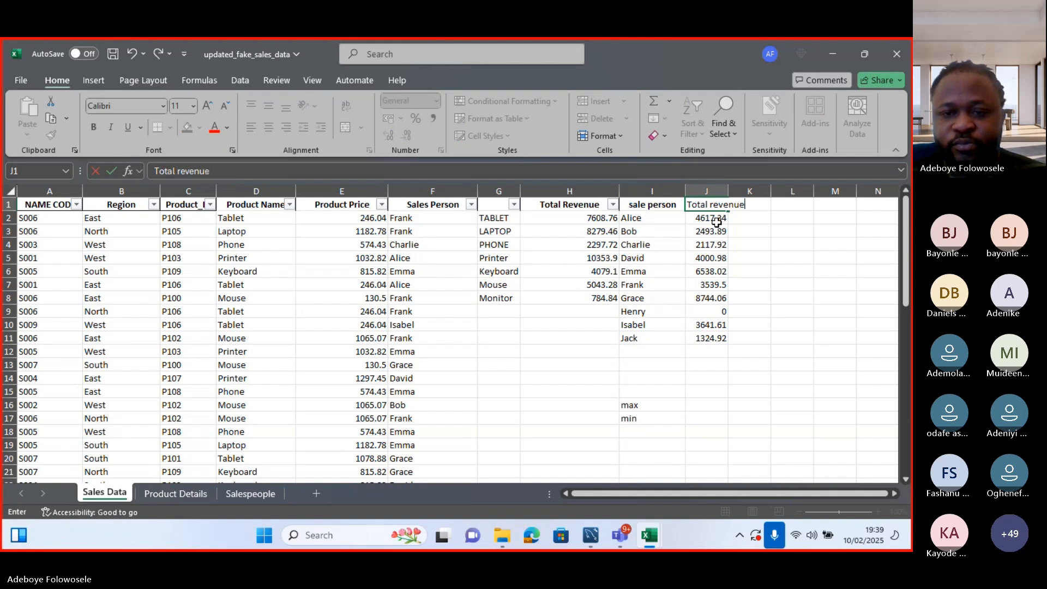
click(709, 271)
drag(728, 191, 746, 193)
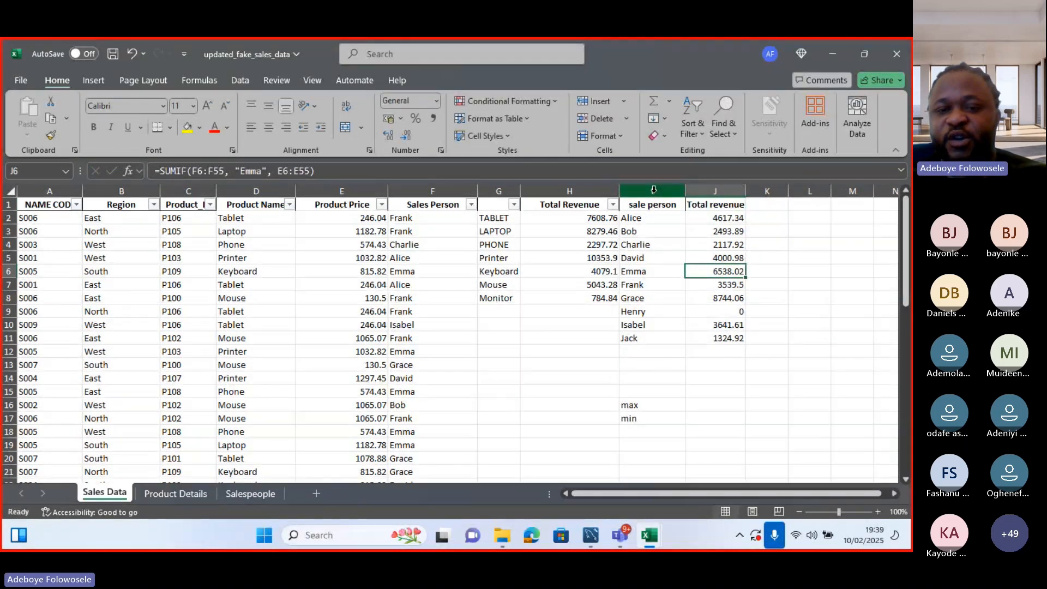
- Sort the salesperson table I1:J11 from A to Z
drag(653, 204, 727, 338)
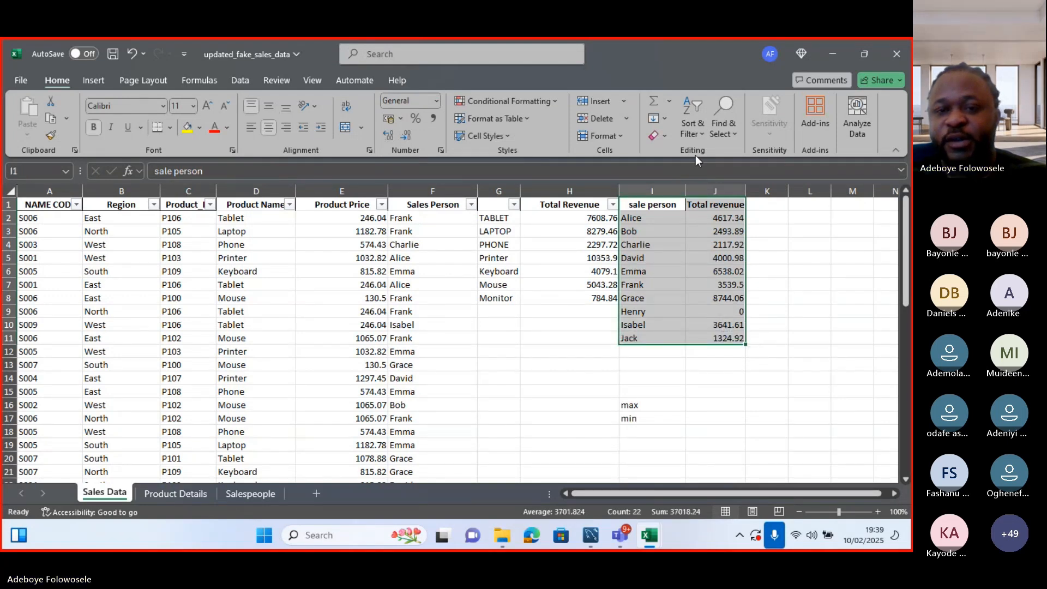
click(699, 136)
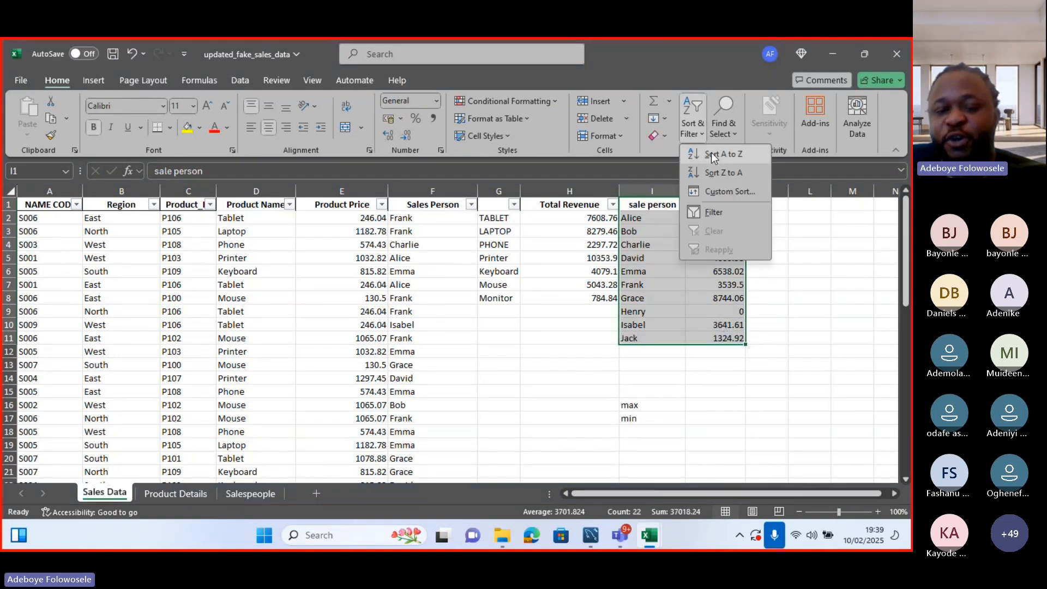
click(712, 155)
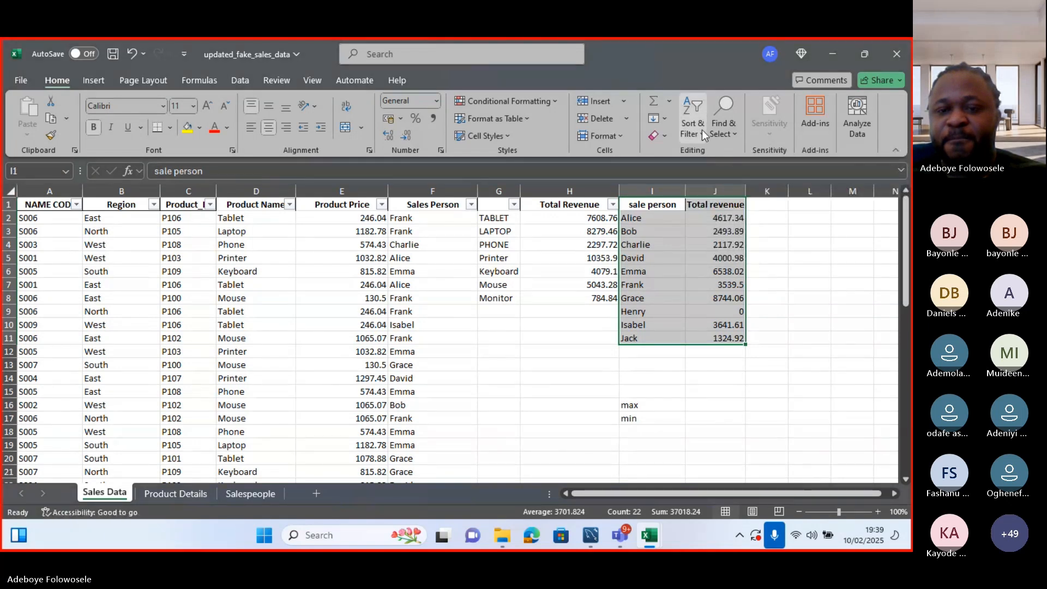
- Remove the existing header filters and reapply them so they include the sale person and Total revenue headings
click(702, 130)
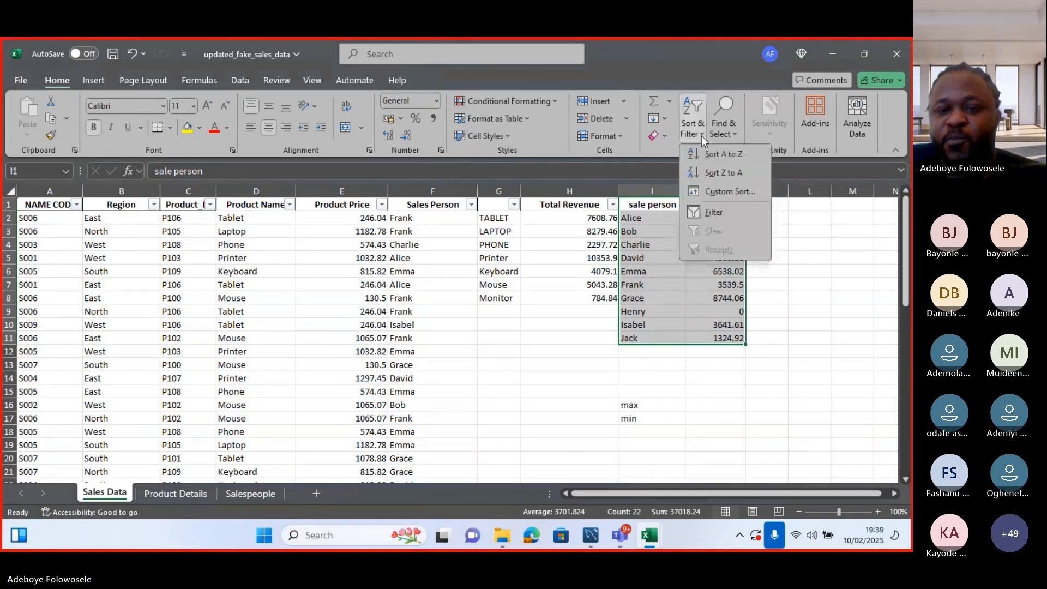
click(725, 212)
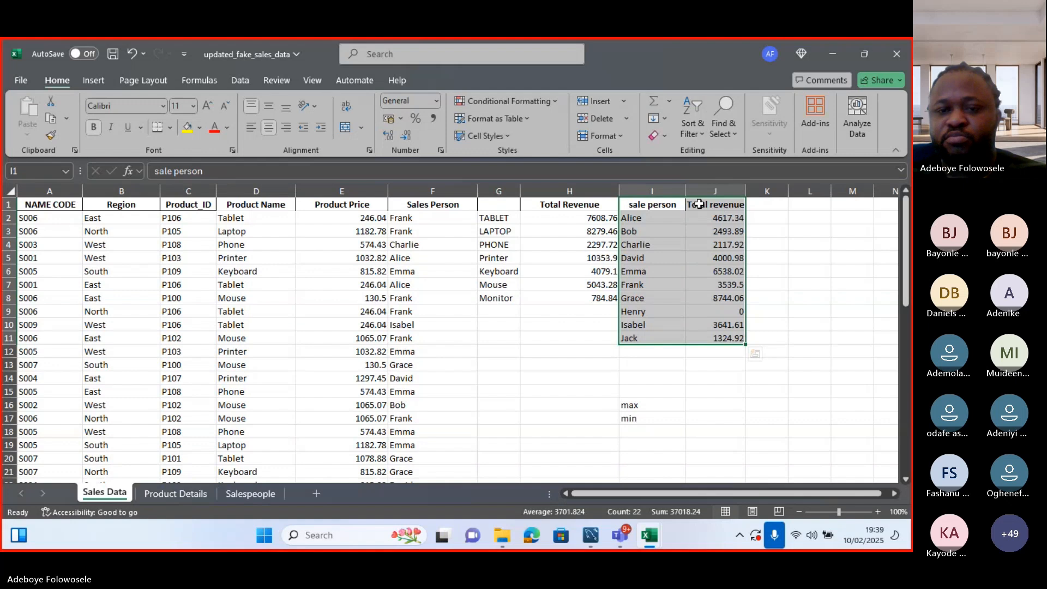
click(672, 204)
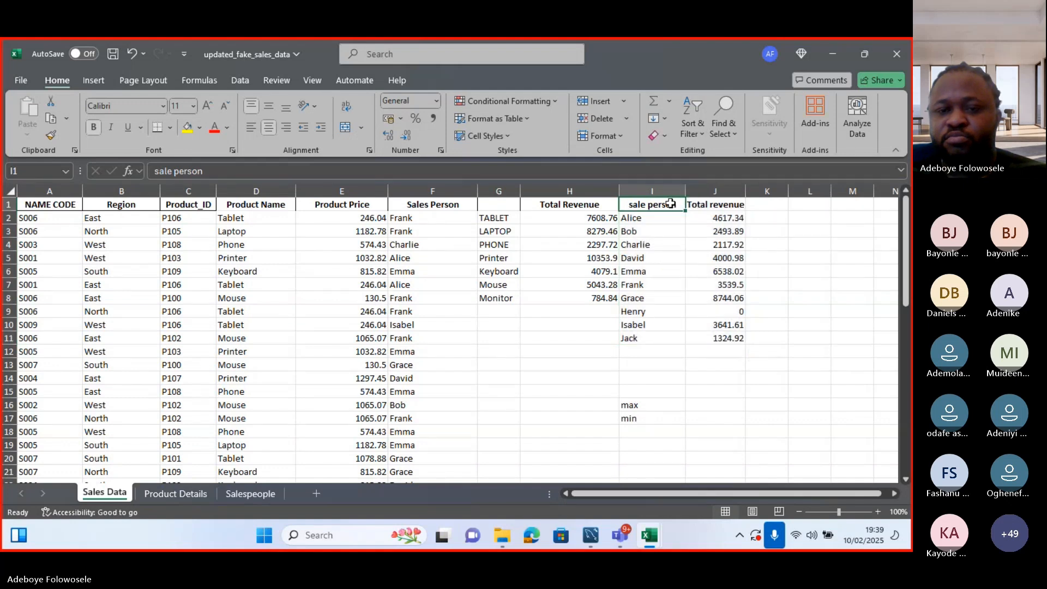
click(702, 133)
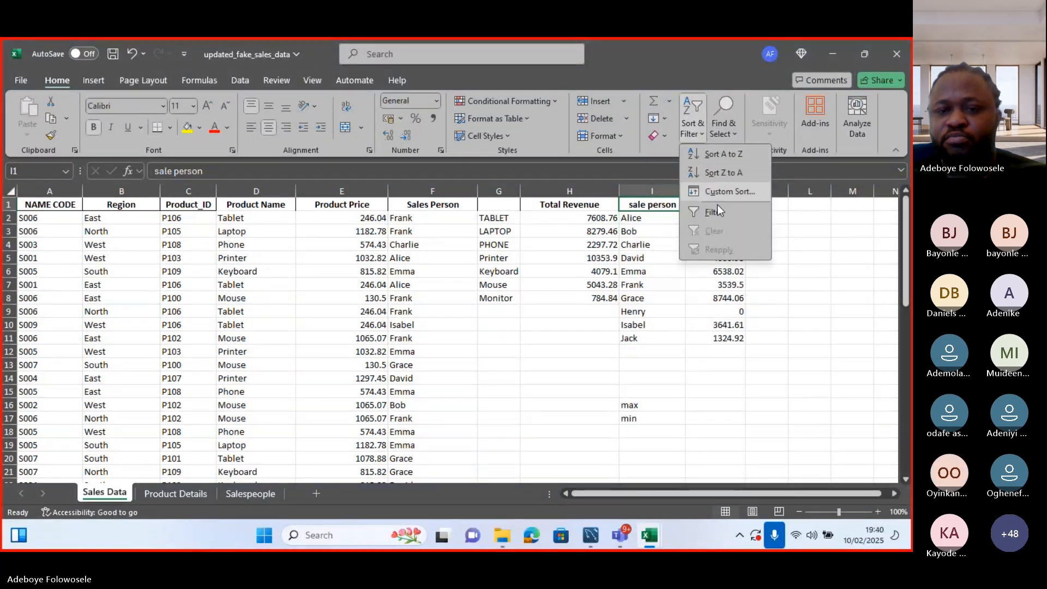
click(718, 207)
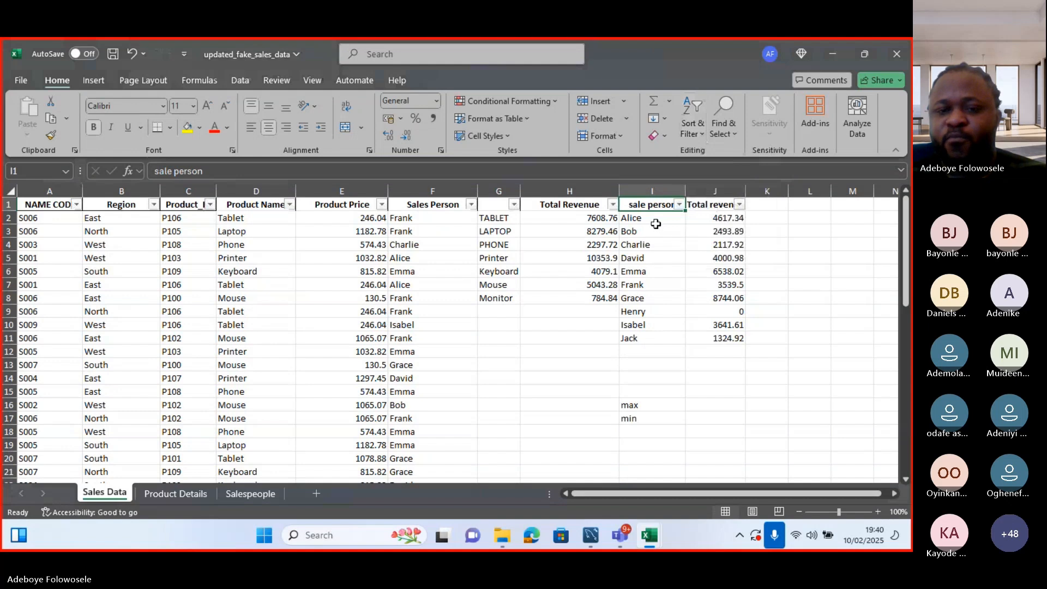
- Sort the data by the Total revenue column J from largest to smallest
click(712, 208)
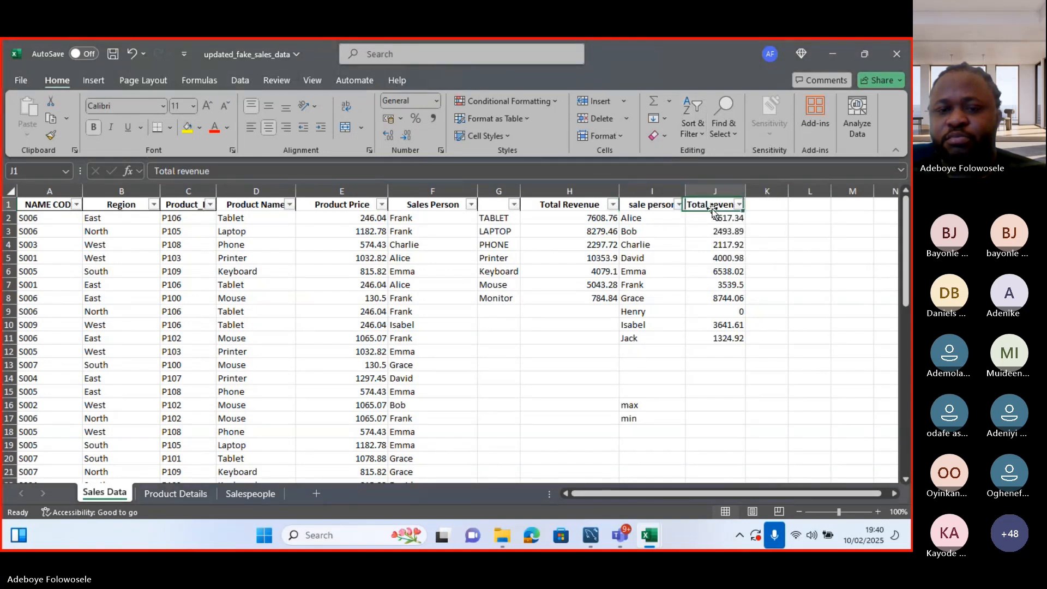
click(740, 205)
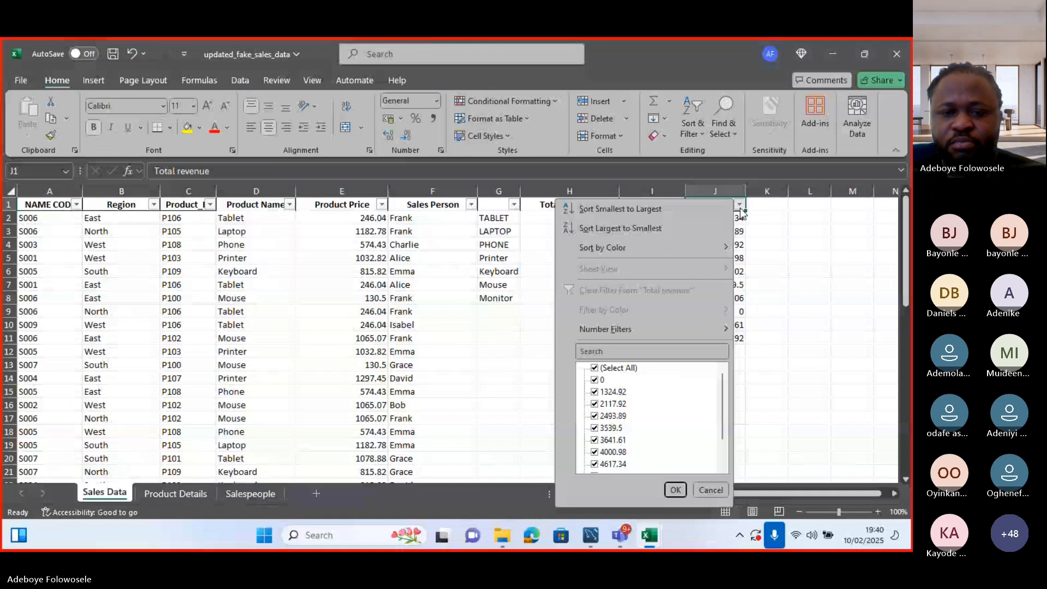
click(629, 228)
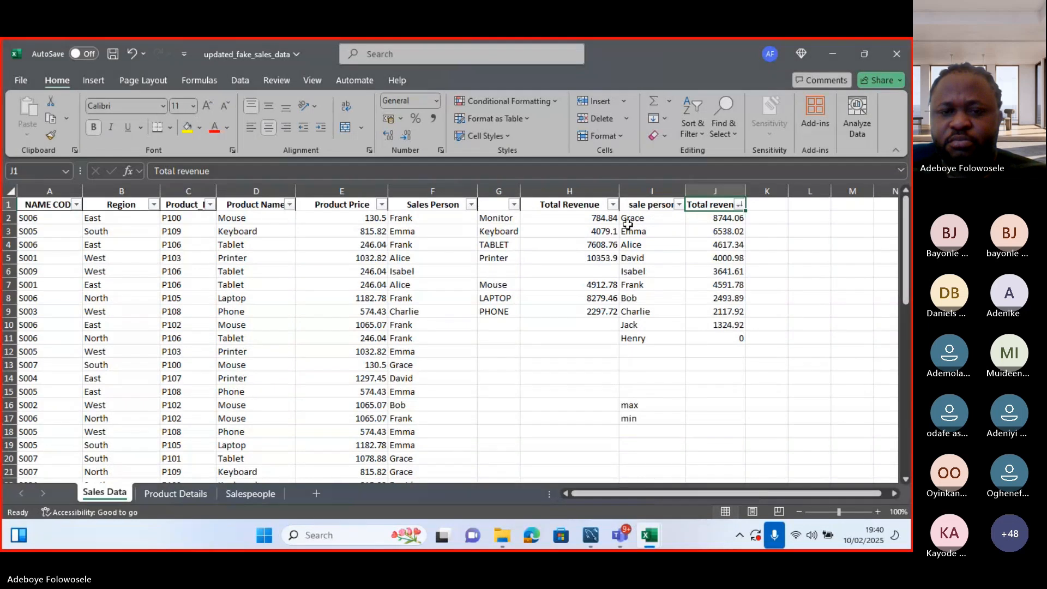
drag(656, 218, 731, 346)
click(637, 241)
click(646, 205)
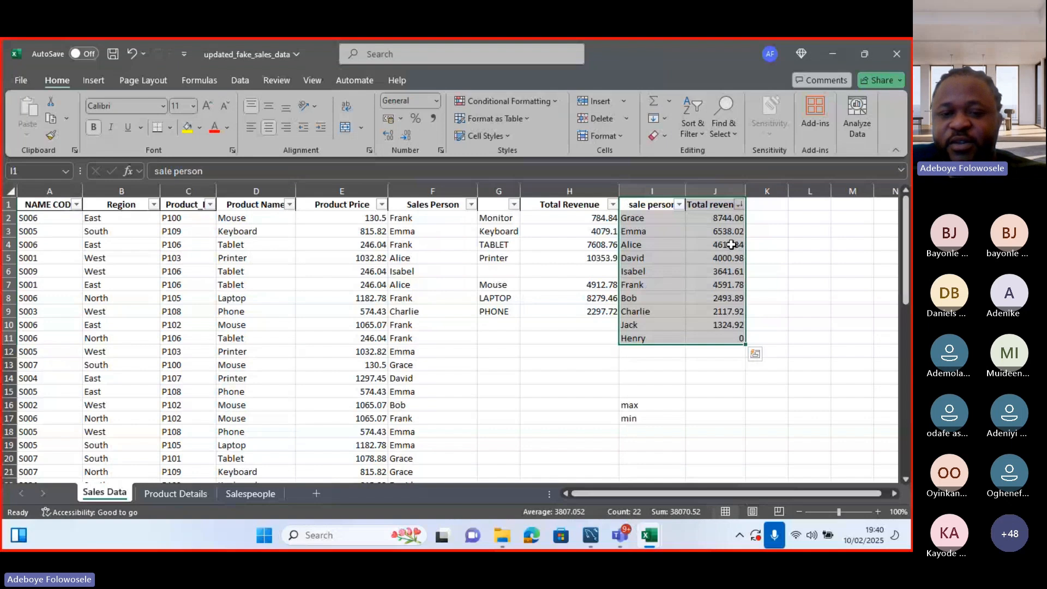
click(830, 202)
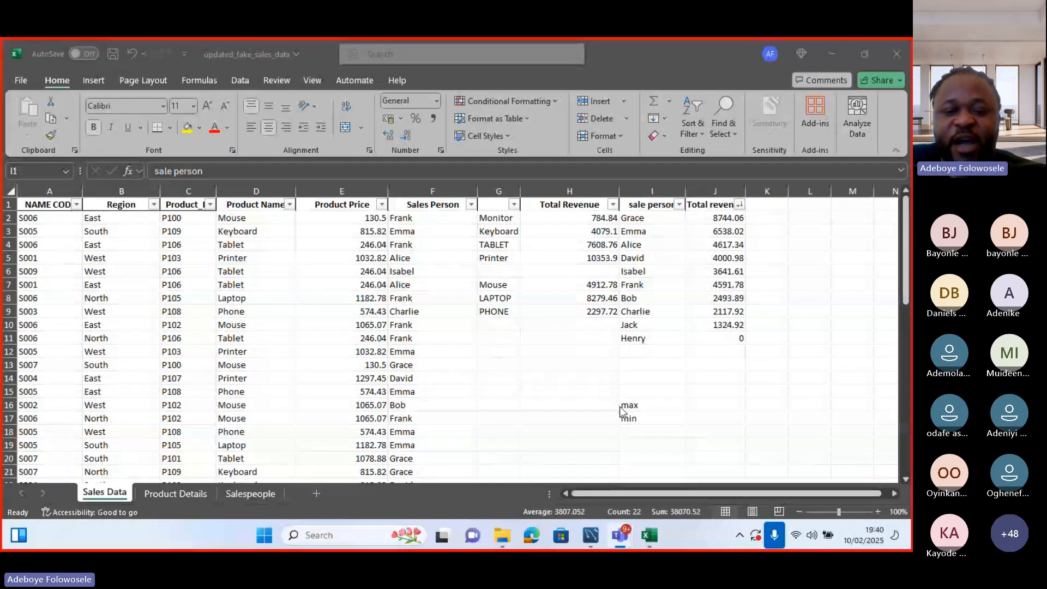
- Clear the "max" and "min" labels from cells I16 and I17
double_click(641, 405)
click(641, 405)
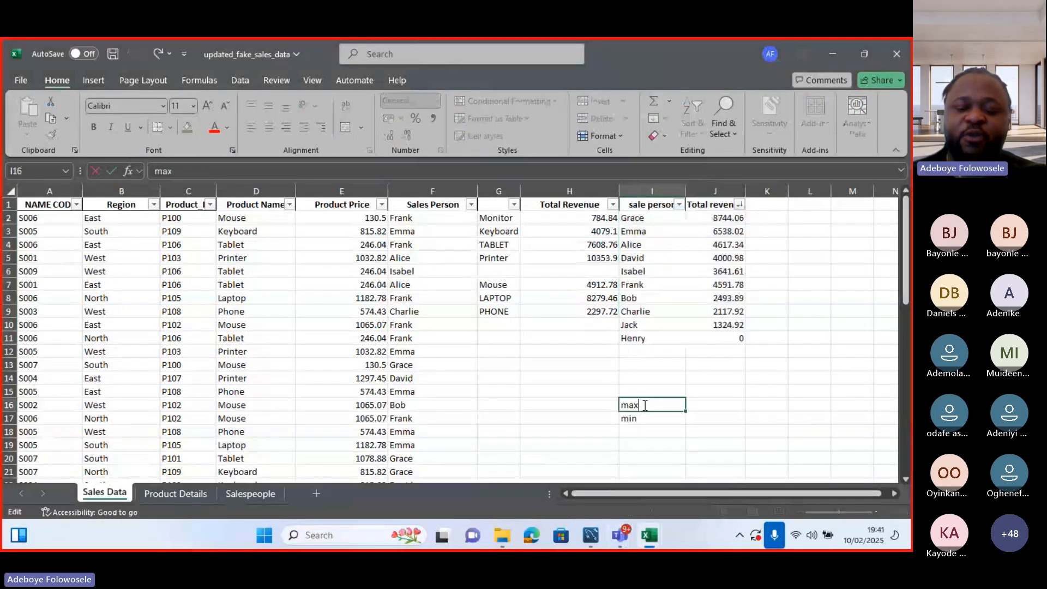
text(m)
key(Escape)
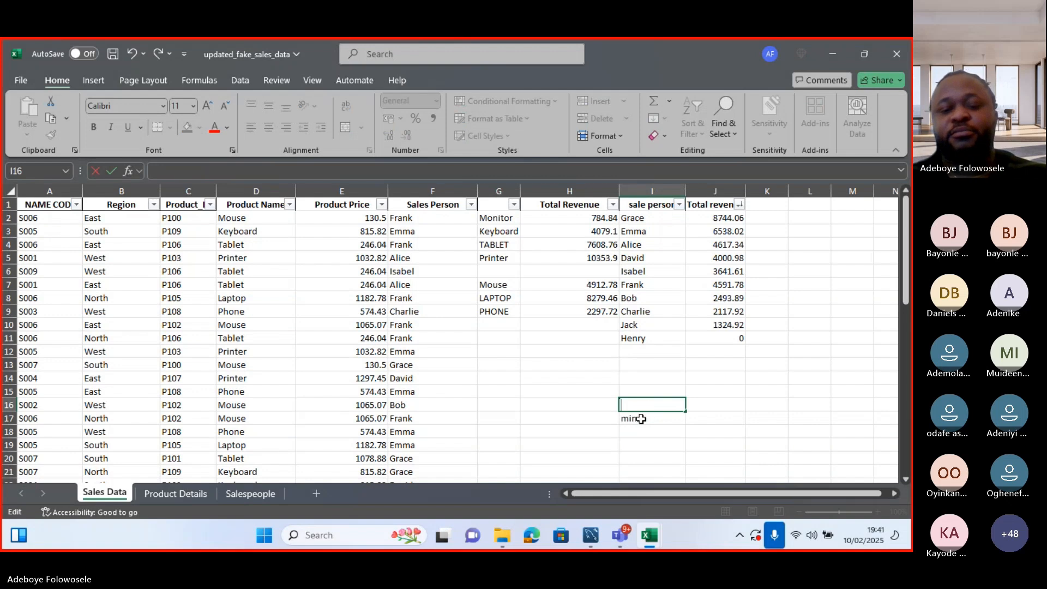
double_click(642, 419)
key(BackSpace)
key(BackSpace)
key(BackSpace)
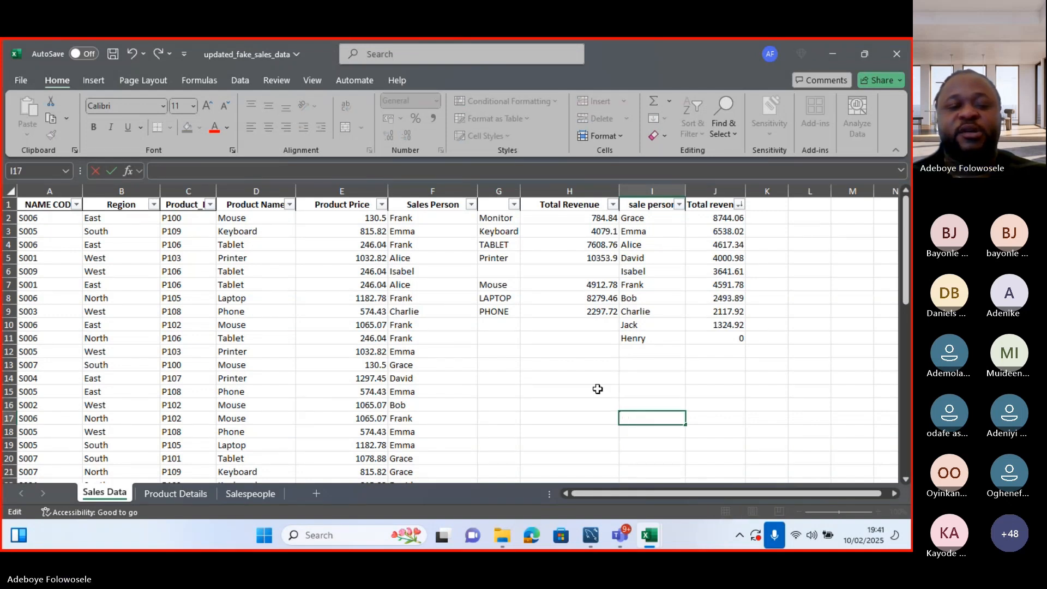
- Enter the label "MOUSE" in cell H15
click(564, 391)
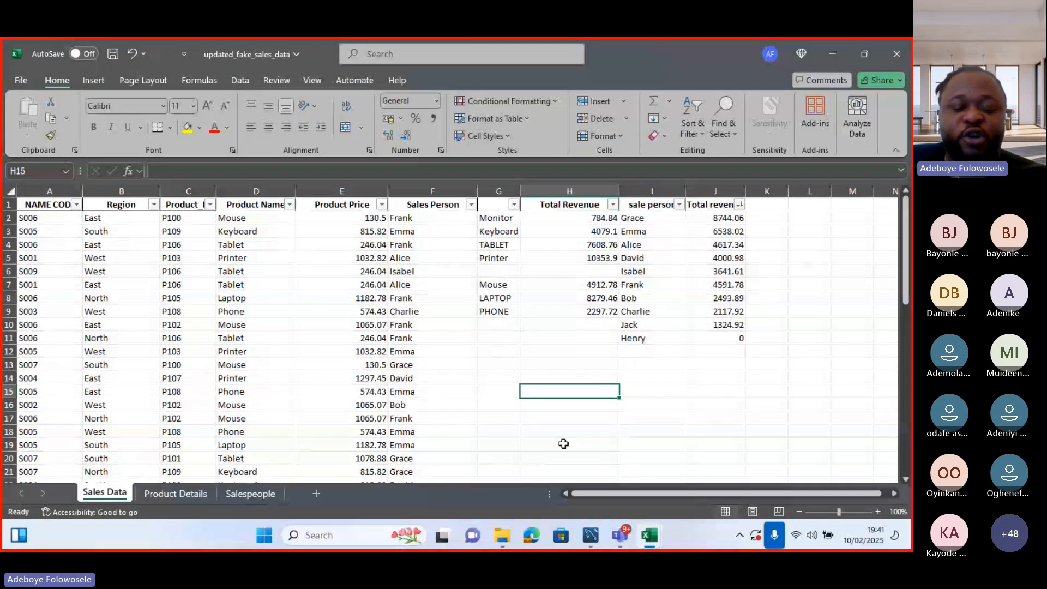
text(MOUSE)
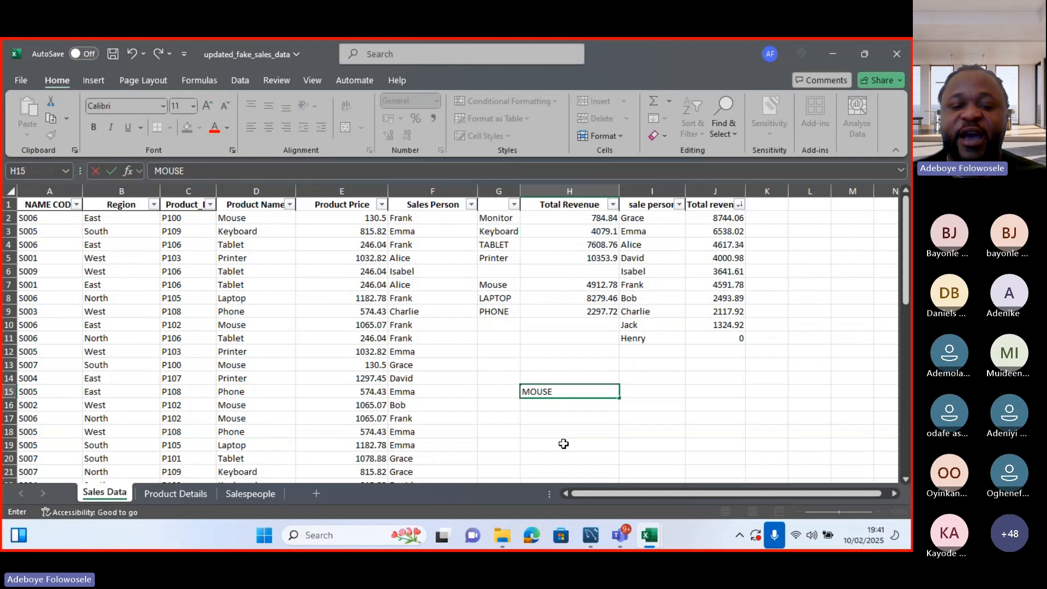
key(Tab)
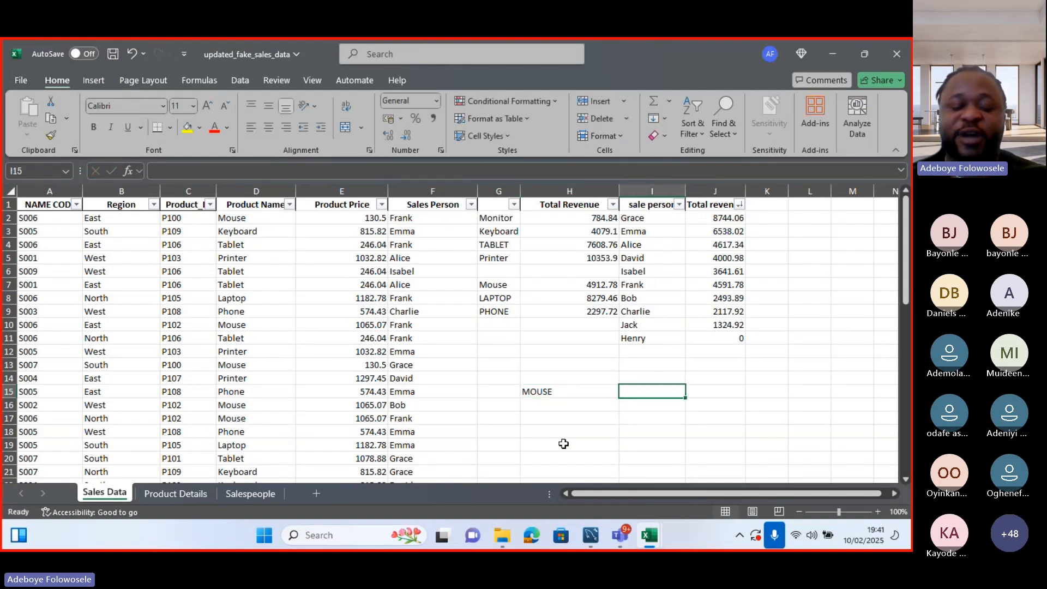
- Start a COUNTIF formula in I15 with the Product Name cells D2:D51 as its range
text(=COU)
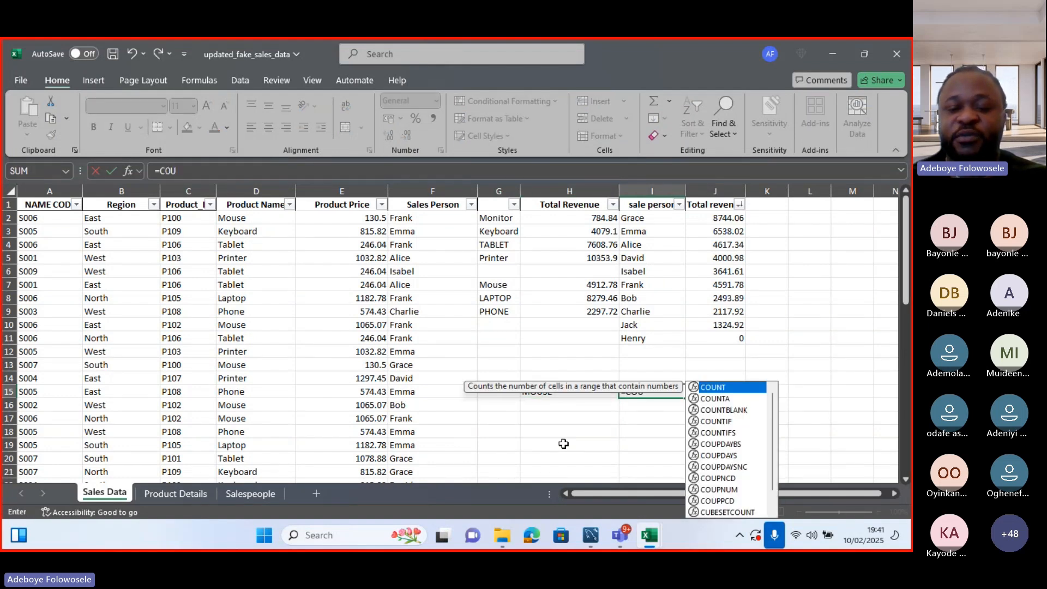
text(NTIF)
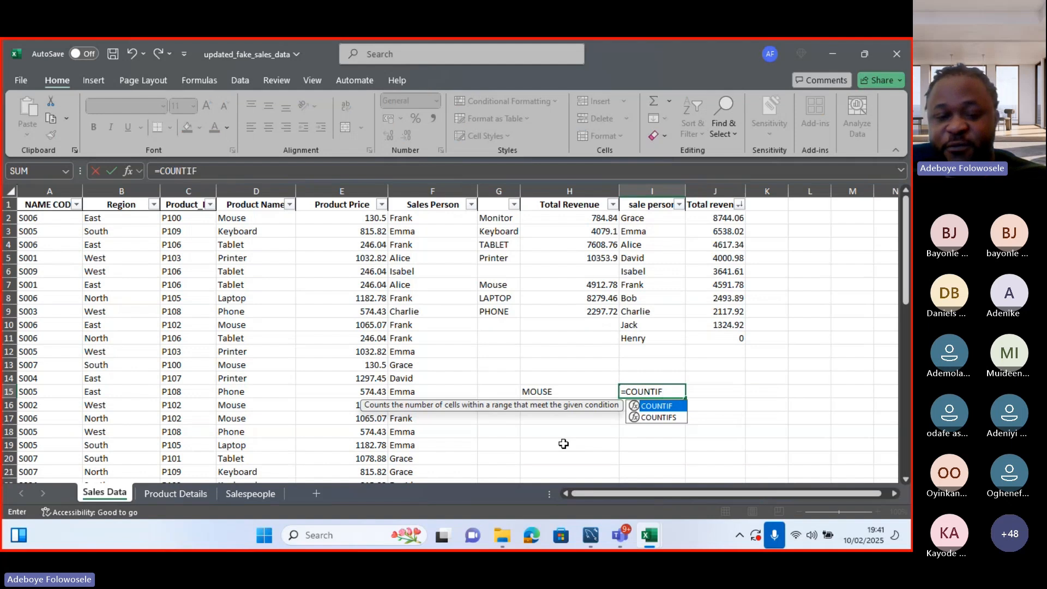
text(()
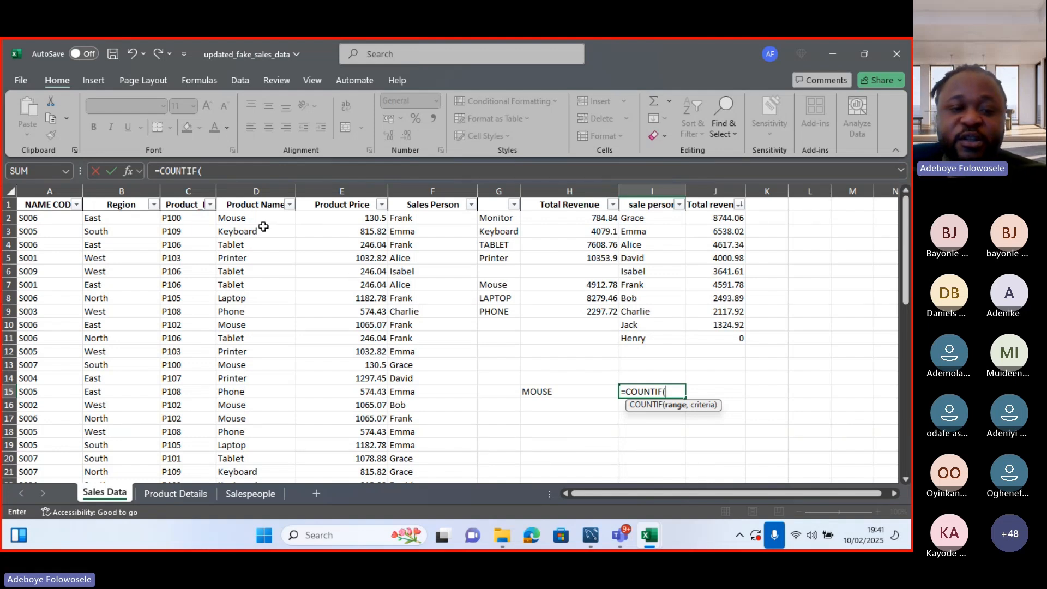
drag(258, 221, 247, 455)
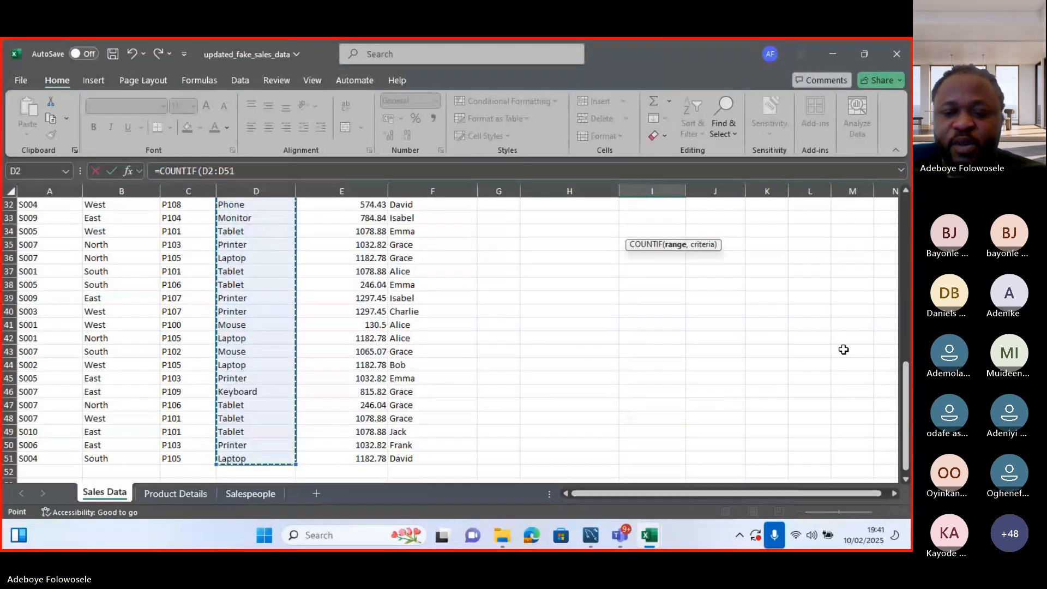
drag(906, 380, 906, 267)
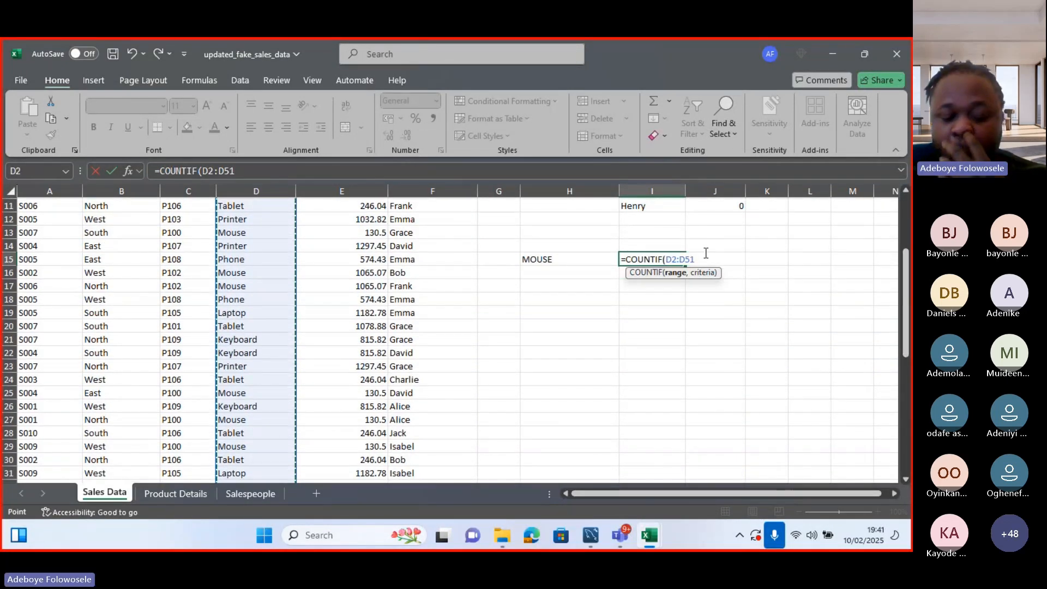
text(,)
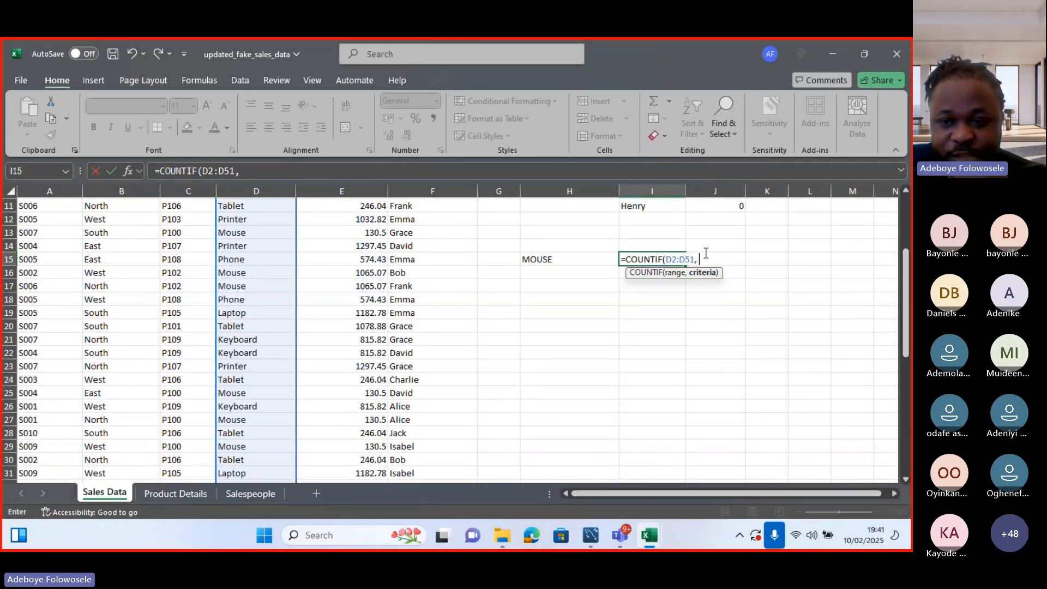
drag(904, 283, 904, 250)
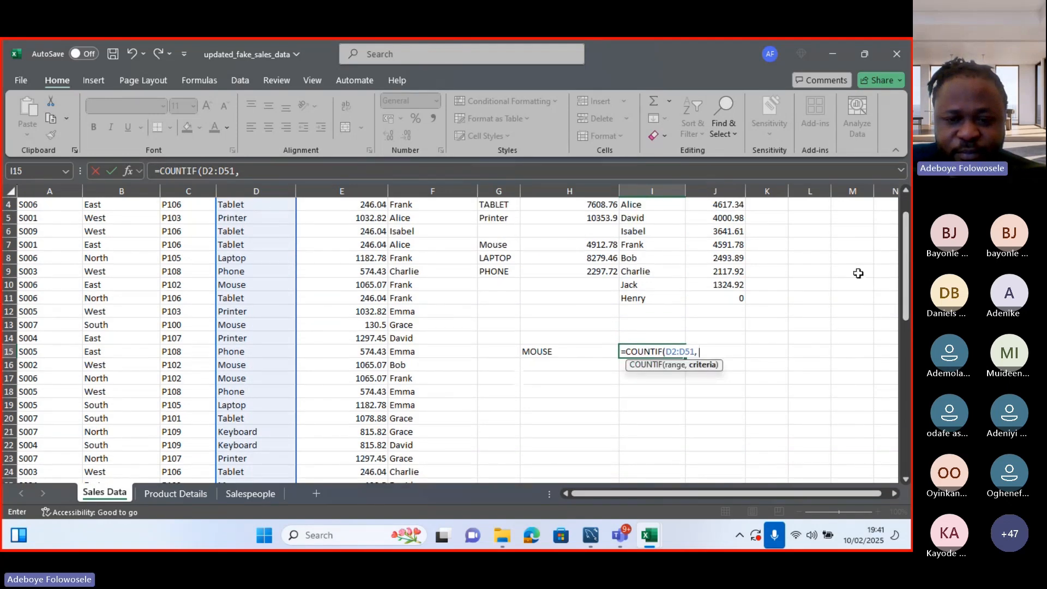
scroll(554, 434, up, 1)
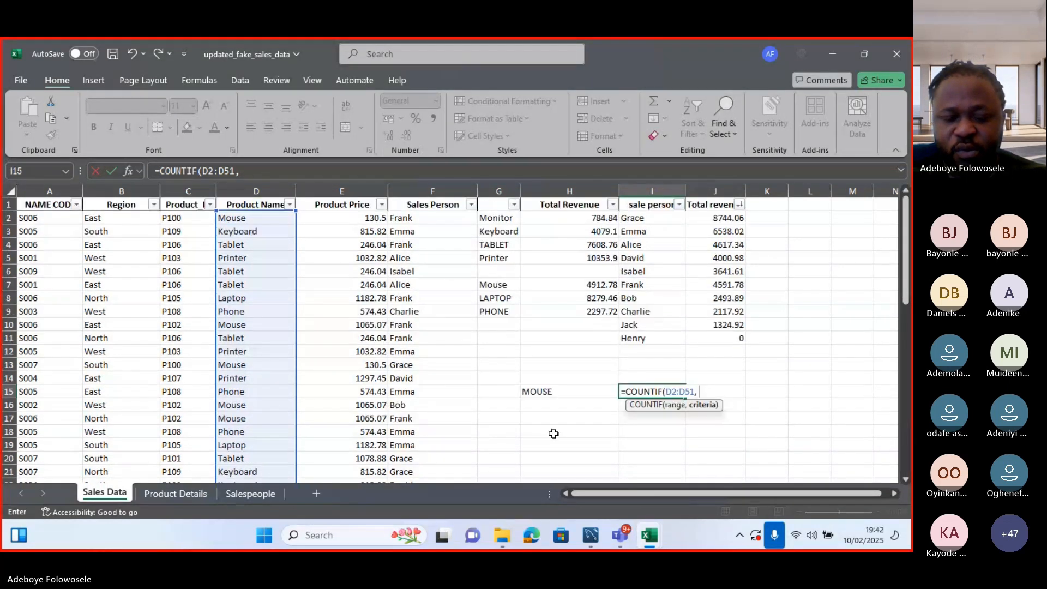
- Complete the COUNTIF formula in I15 with the criterion "Mouse", so it reads =COUNTIF(D2:D51, "Mouse")
text(mo)
key(BackSpace)
key(BackSpace)
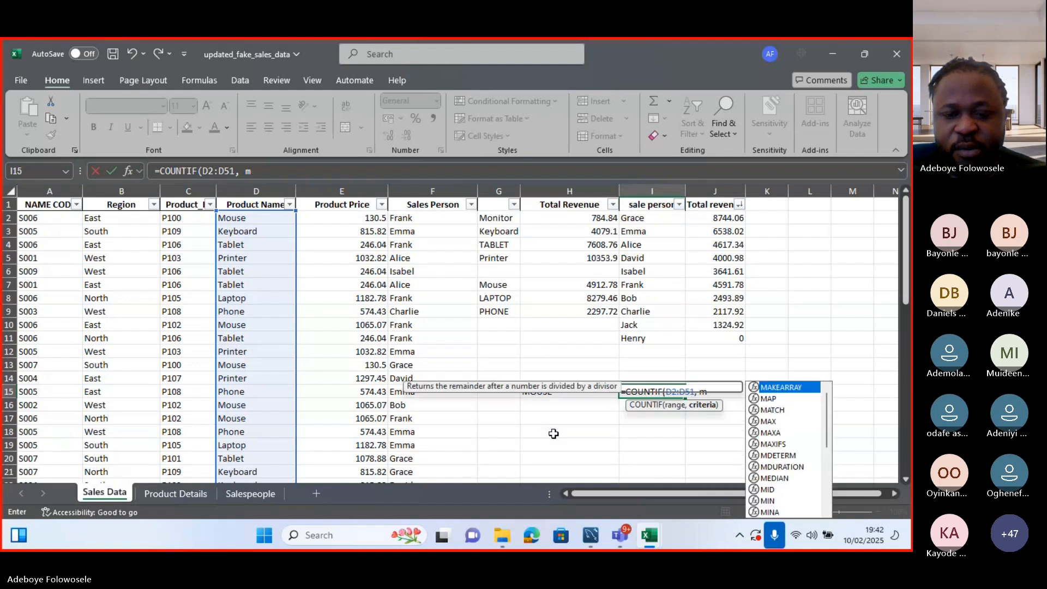
text(")
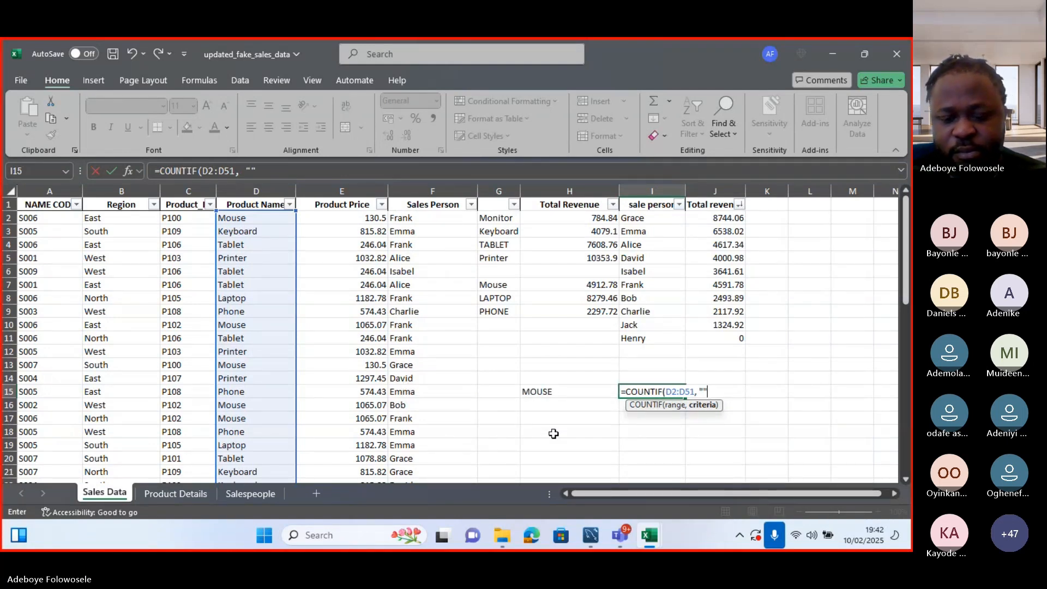
key(Left)
double_click(669, 393)
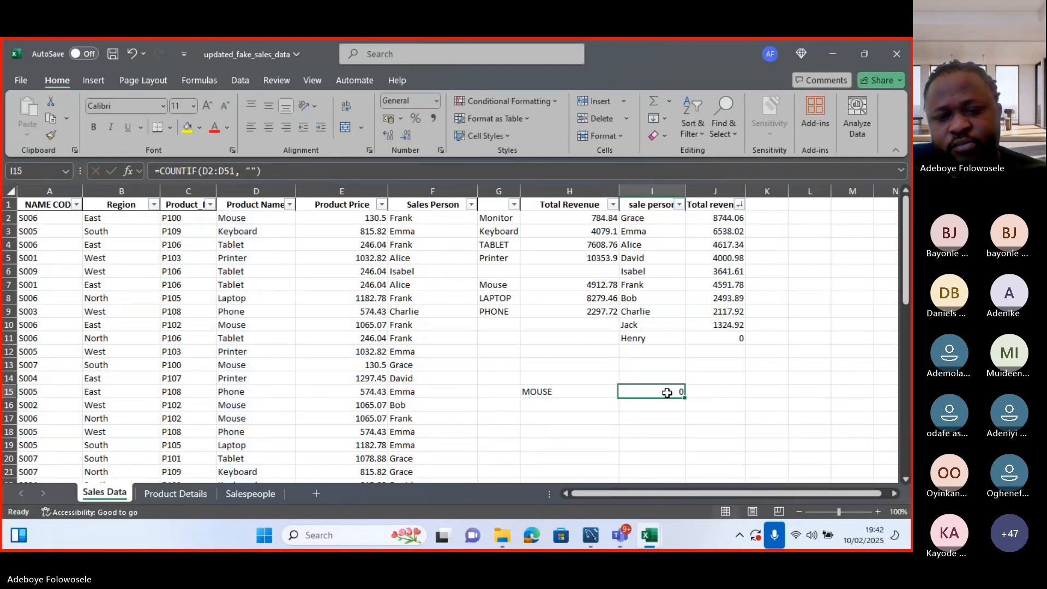
click(705, 392)
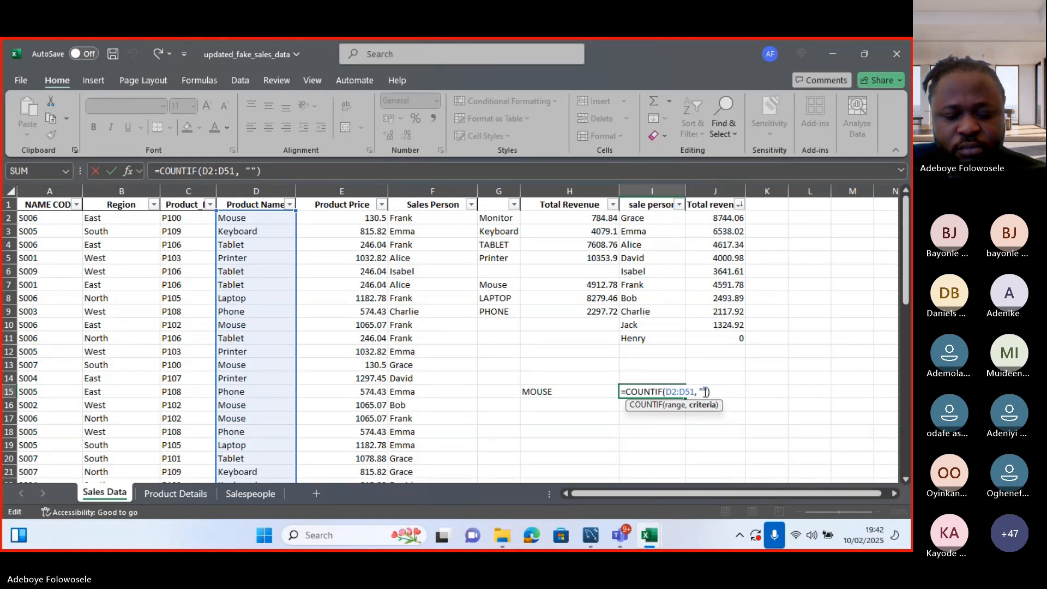
text(Mouse)
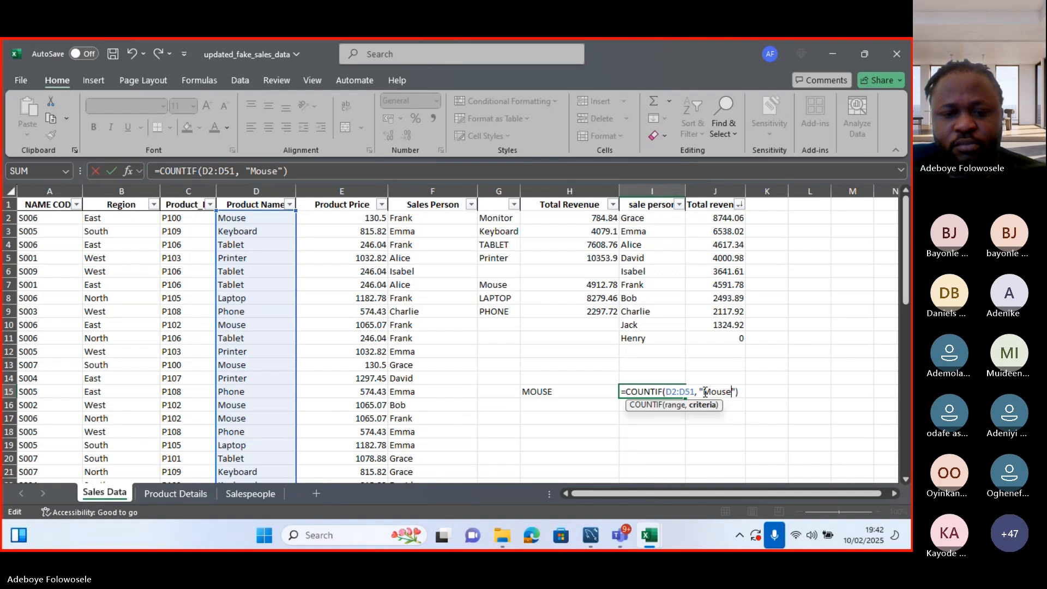
key(Return)
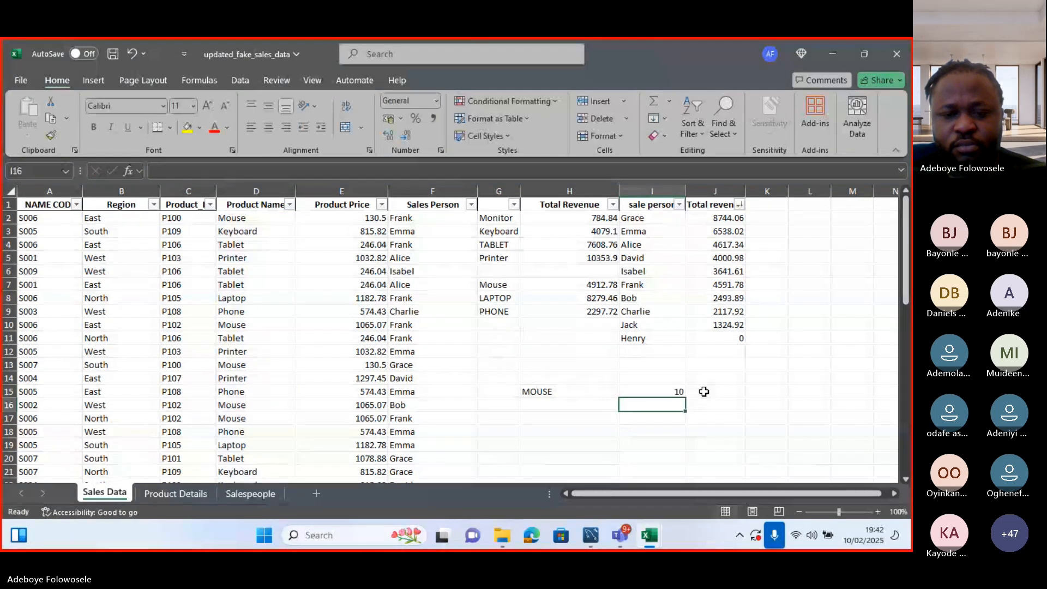
- Switch to the Microsoft Teams meeting window to check the chat, and return to the Excel worksheet
click(665, 393)
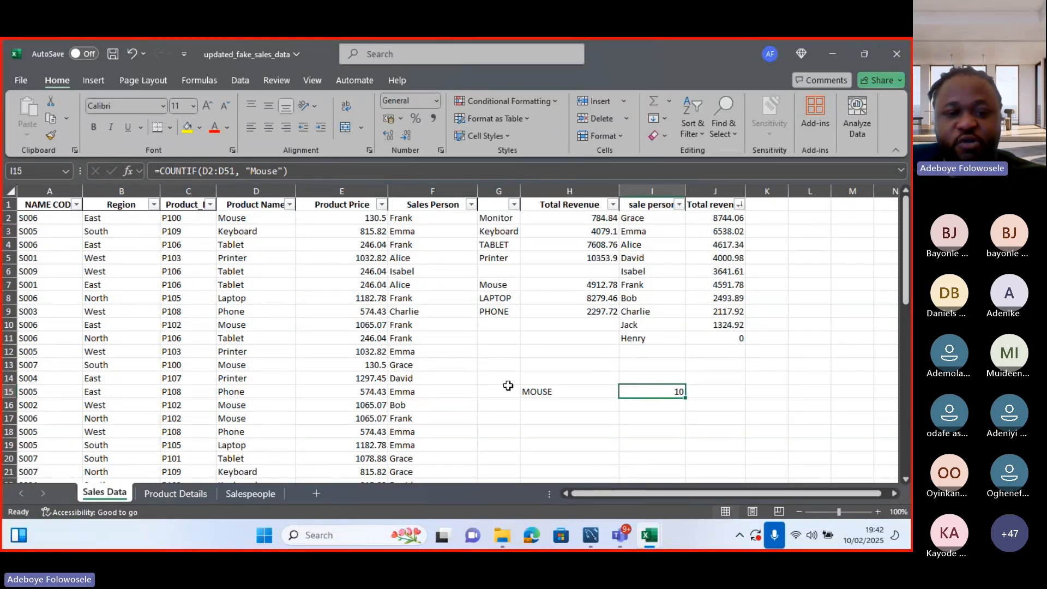
click(504, 243)
click(502, 232)
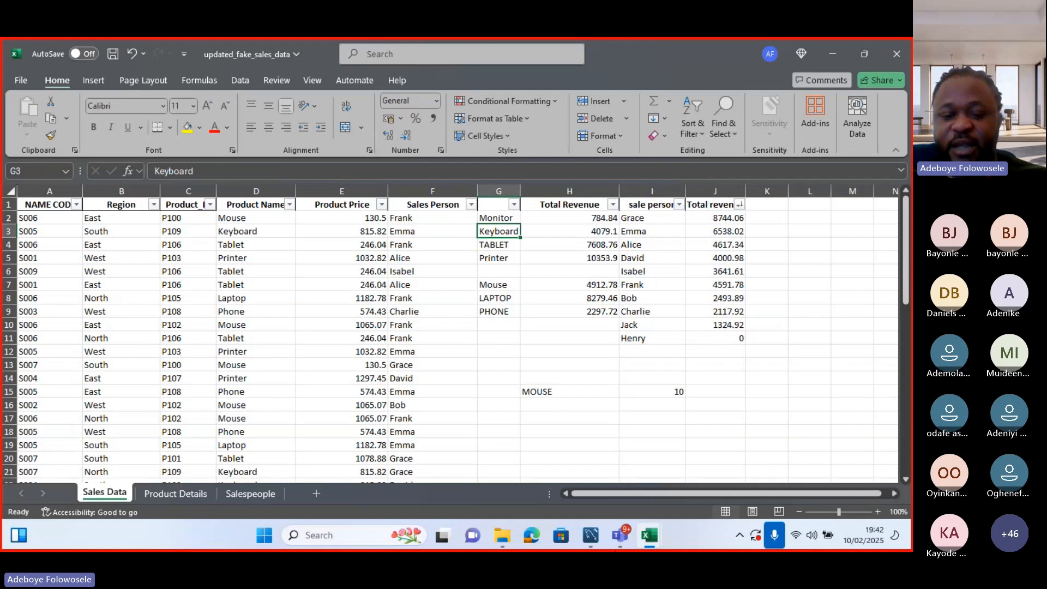
click(617, 532)
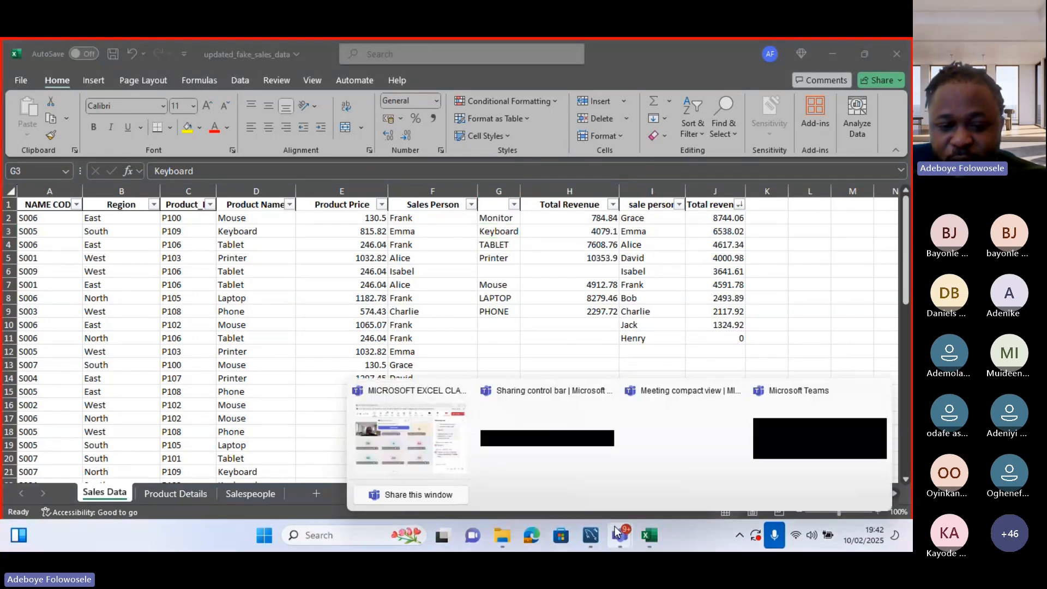
click(454, 467)
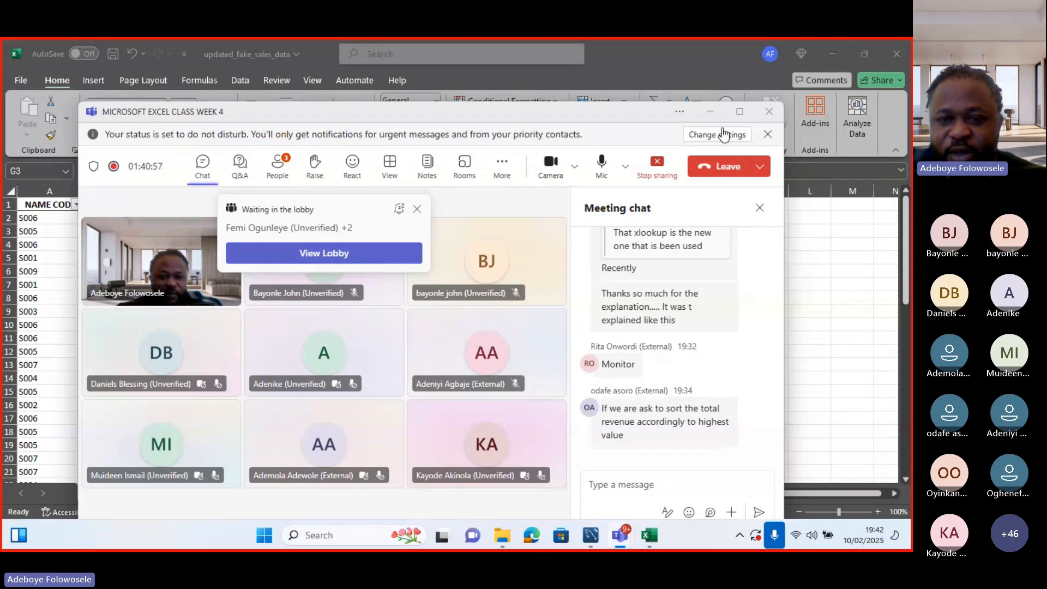
click(713, 112)
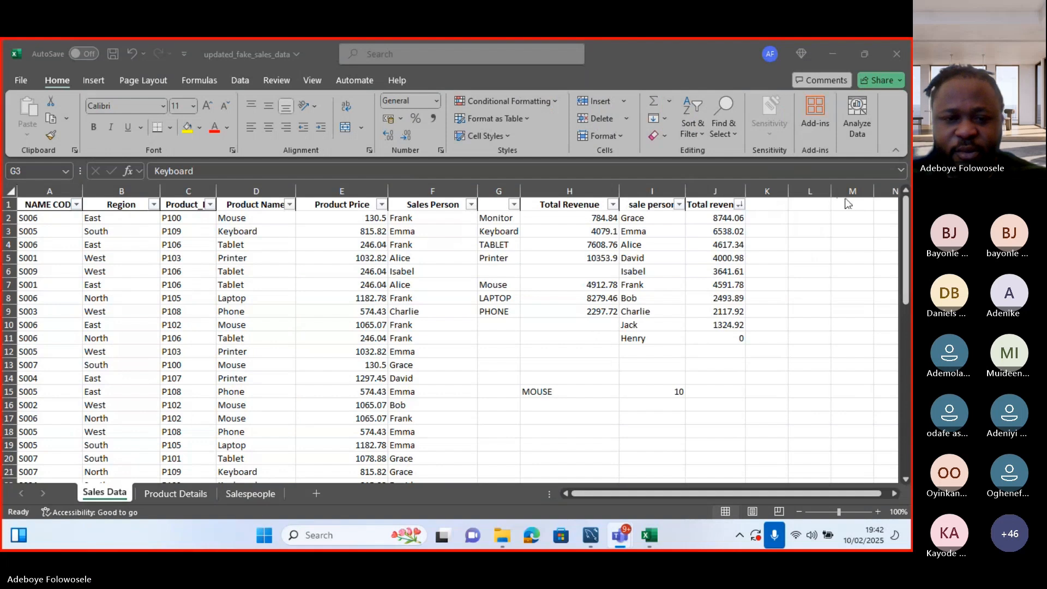
- Copy Keyboard, TABLET and Printer from G3:G5 to H16:H18 and fill the I15 COUNTIF formula down to I18
click(493, 231)
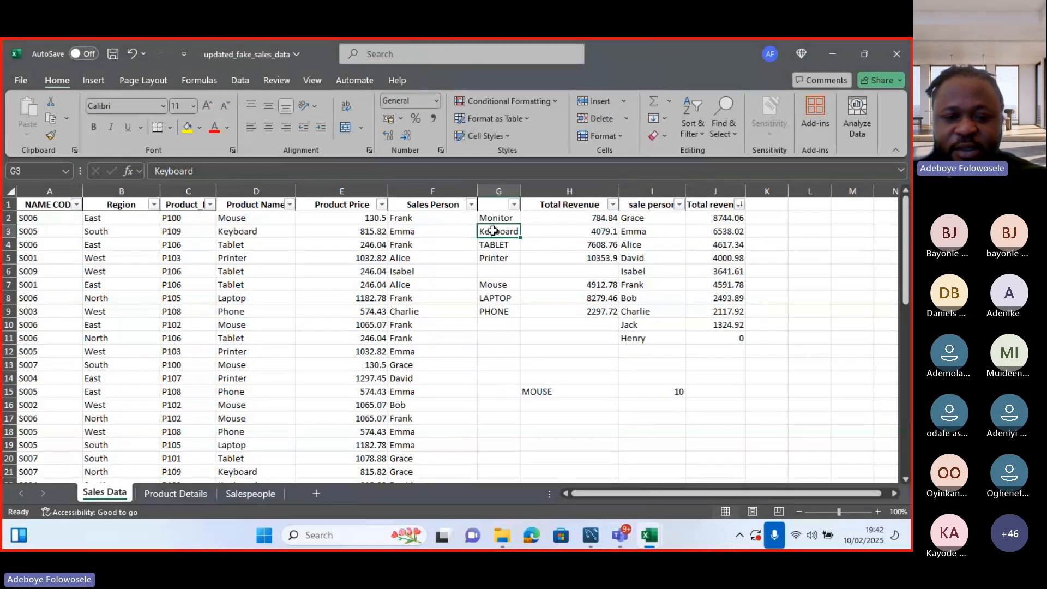
drag(494, 232, 498, 257)
key(ctrl+c)
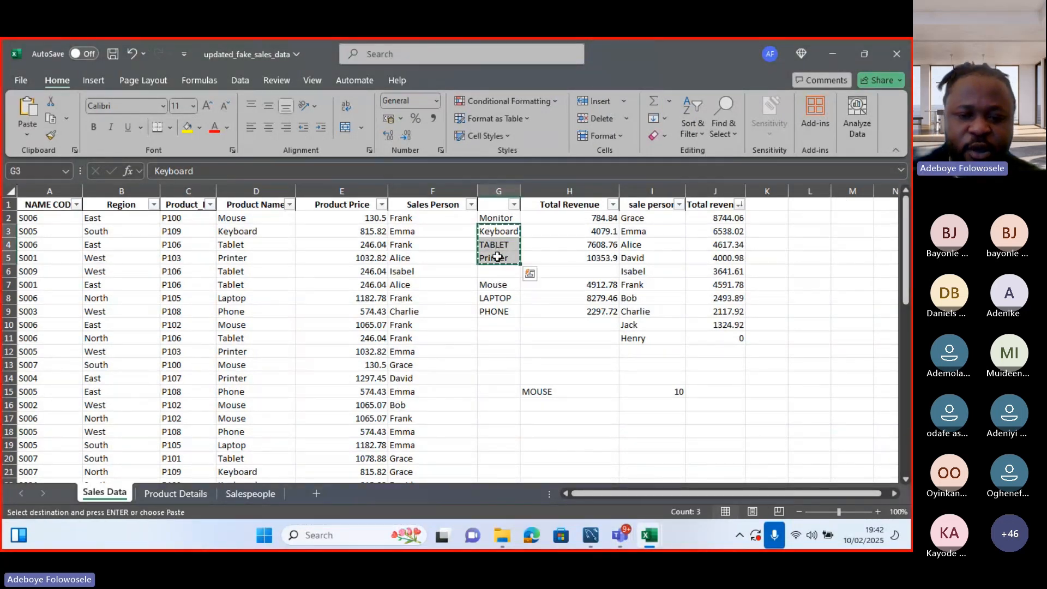
click(566, 401)
key(ctrl+v)
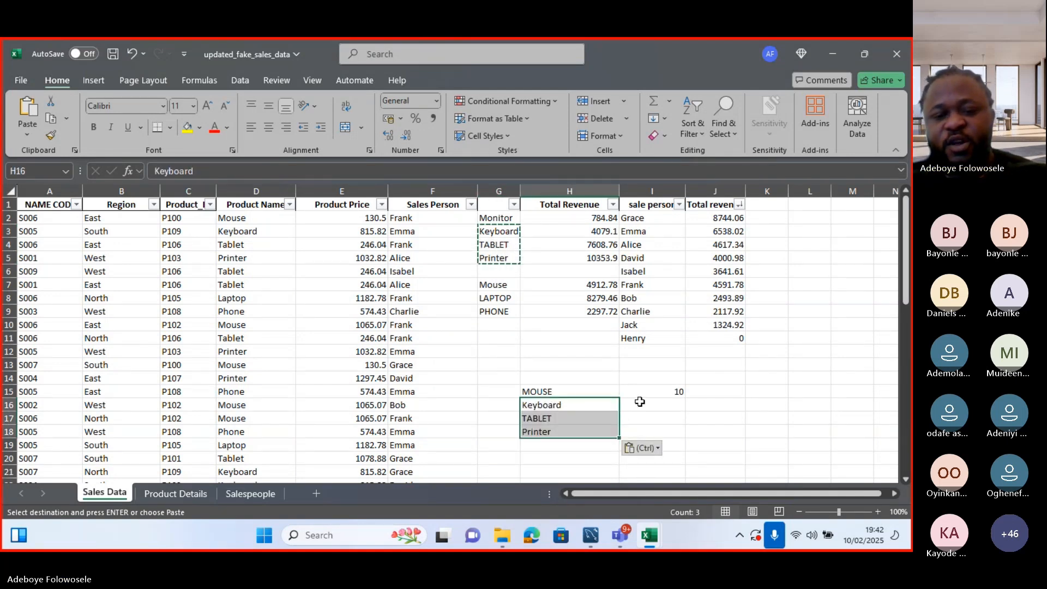
click(654, 392)
drag(685, 397, 677, 432)
- Change the criterion of the COUNTIF formula in I16 to "Keyboard"
double_click(666, 405)
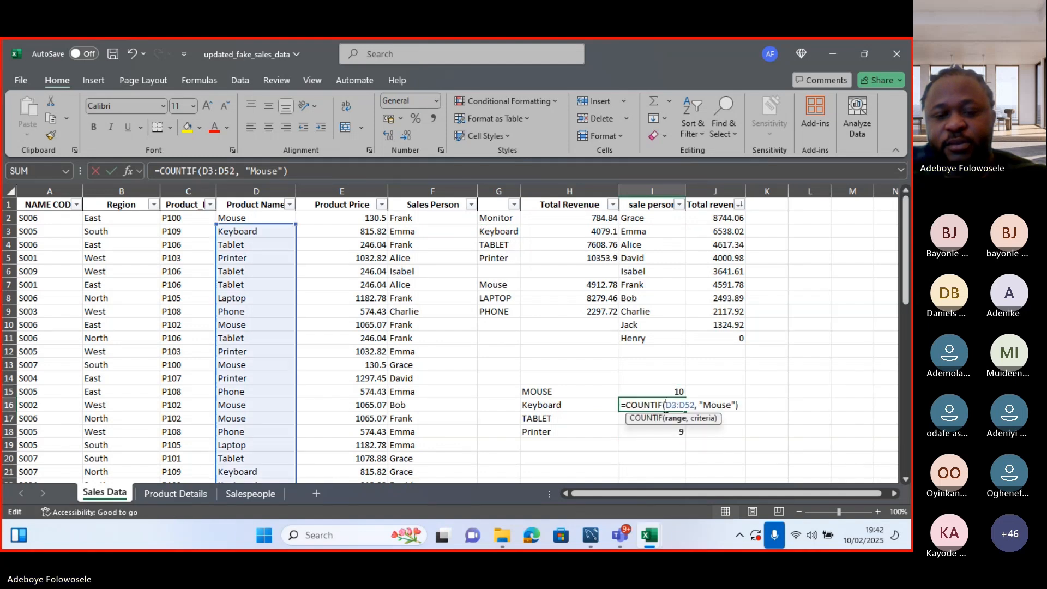
click(721, 406)
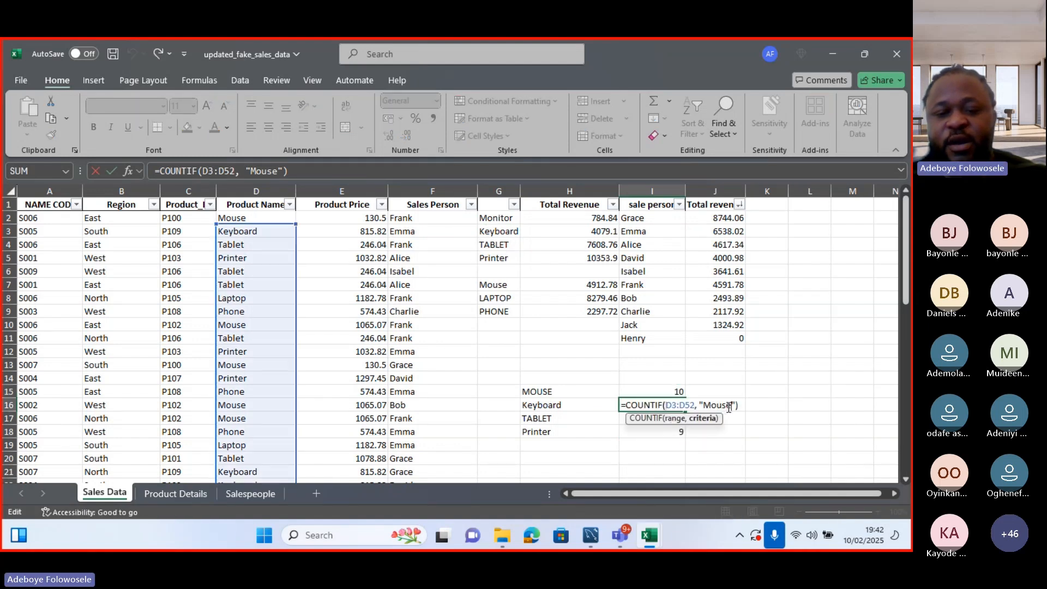
key(BackSpace)
key(BackSpace)
key(BackSpace)
key(BackSpace)
key(BackSpace)
text(Ka)
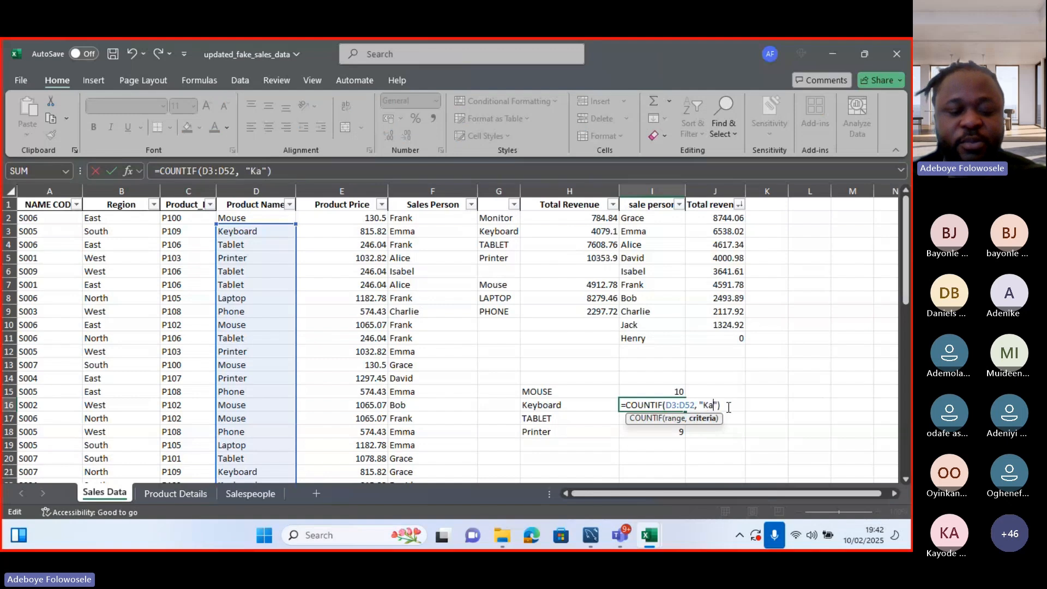
key(BackSpace)
text(eyboard)
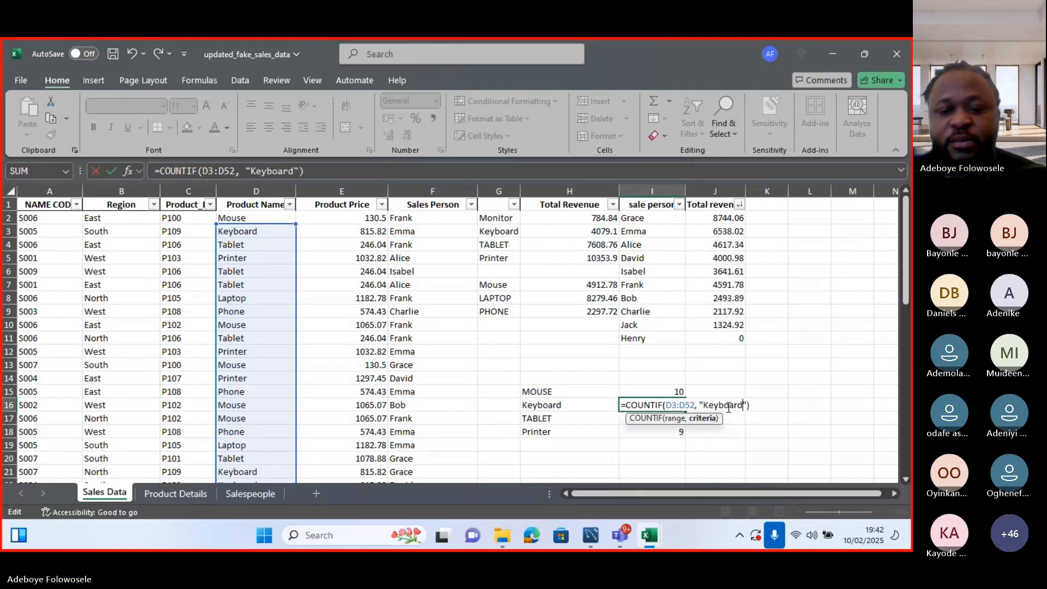
key(Return)
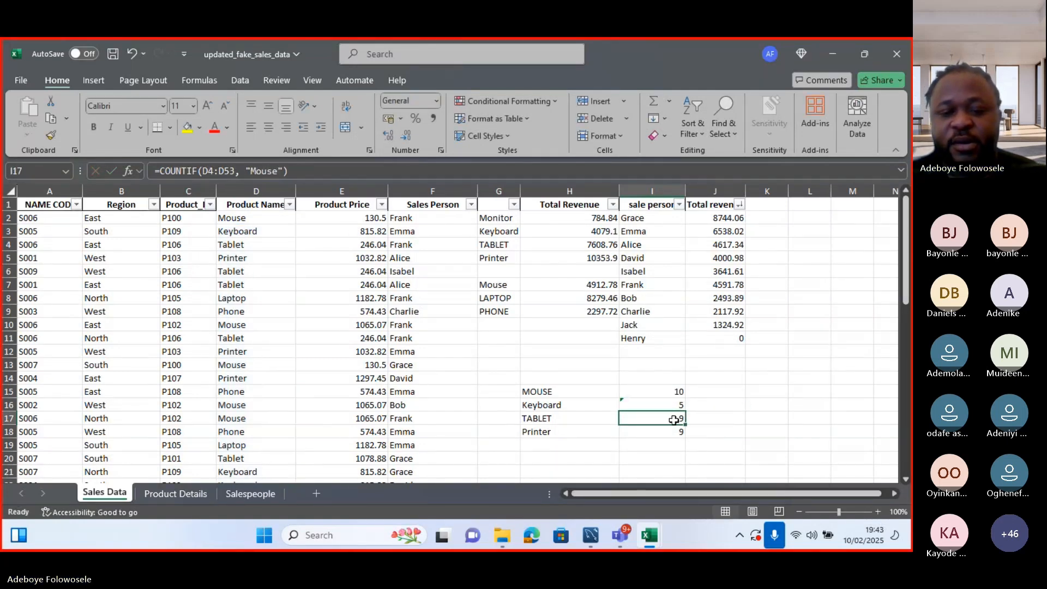
- Change the criterion of the COUNTIF formula in I17 to "Tablet"
double_click(675, 420)
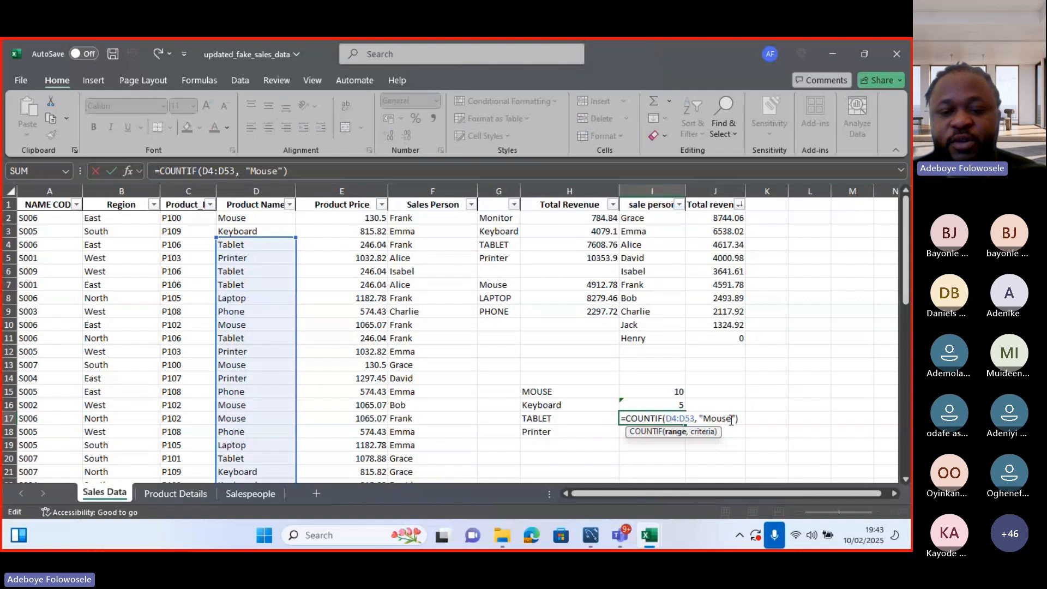
click(732, 420)
key(BackSpace)
key(BackSpace)
key(BackSpace)
key(BackSpace)
key(BackSpace)
text(Talet)
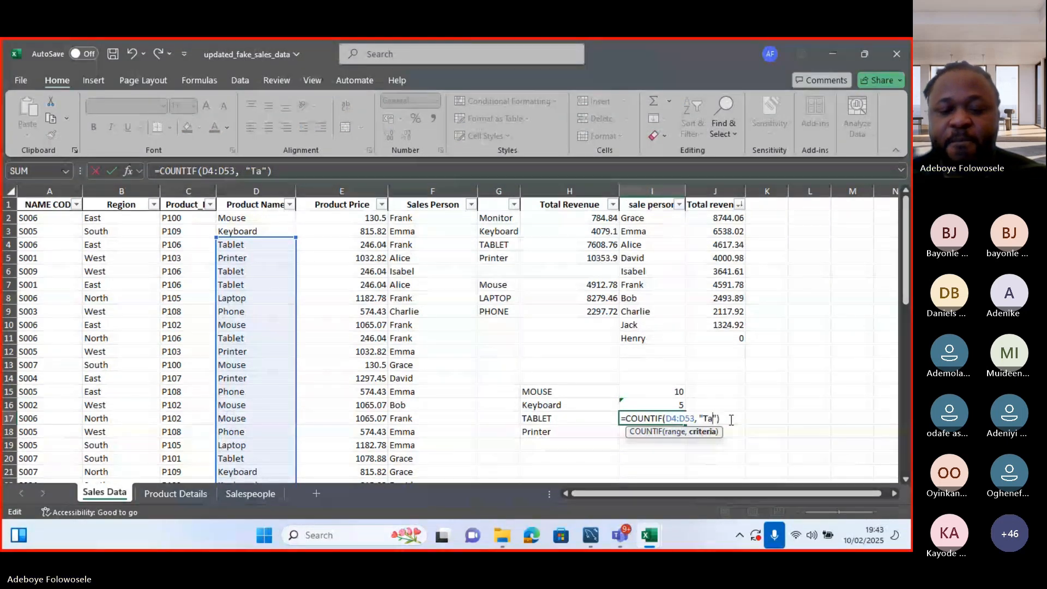
key(BackSpace)
key(BackSpace)
key(BackSpace)
text(blet)
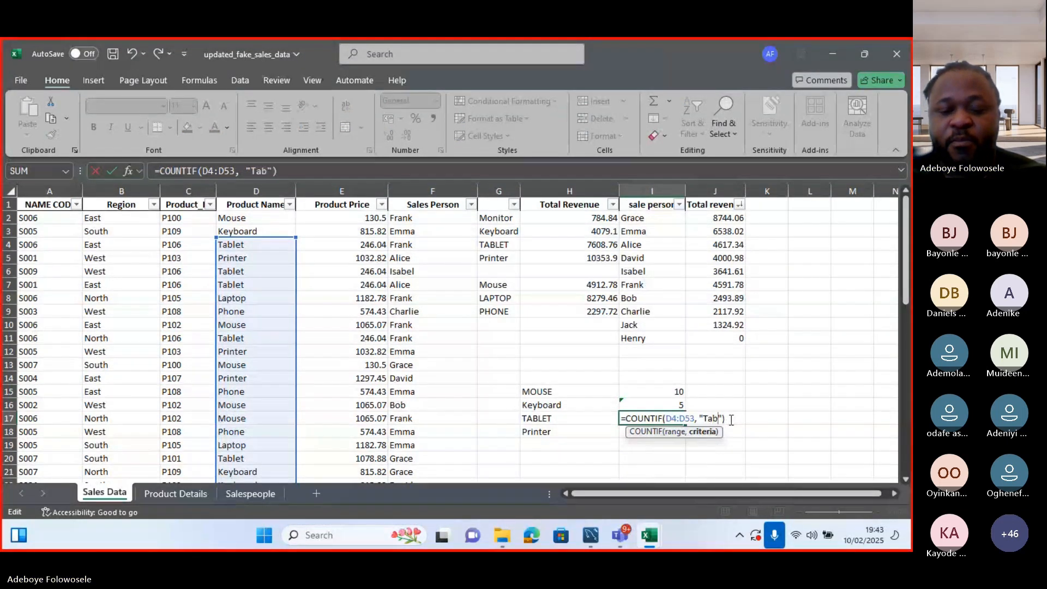
key(Return)
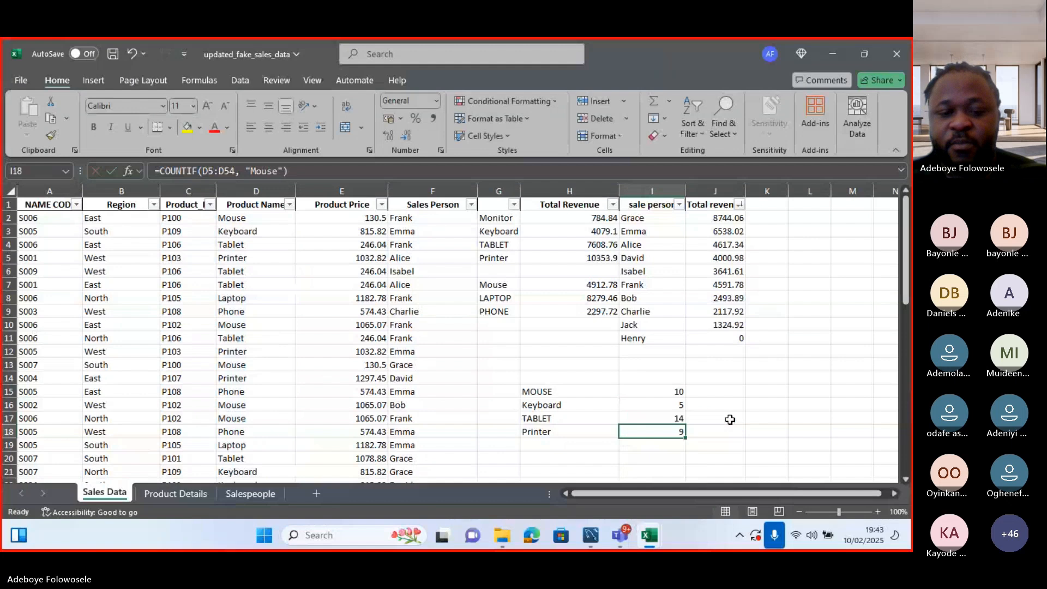
- Change the criterion of the COUNTIF formula in I18 to "Printer"
double_click(673, 430)
click(731, 434)
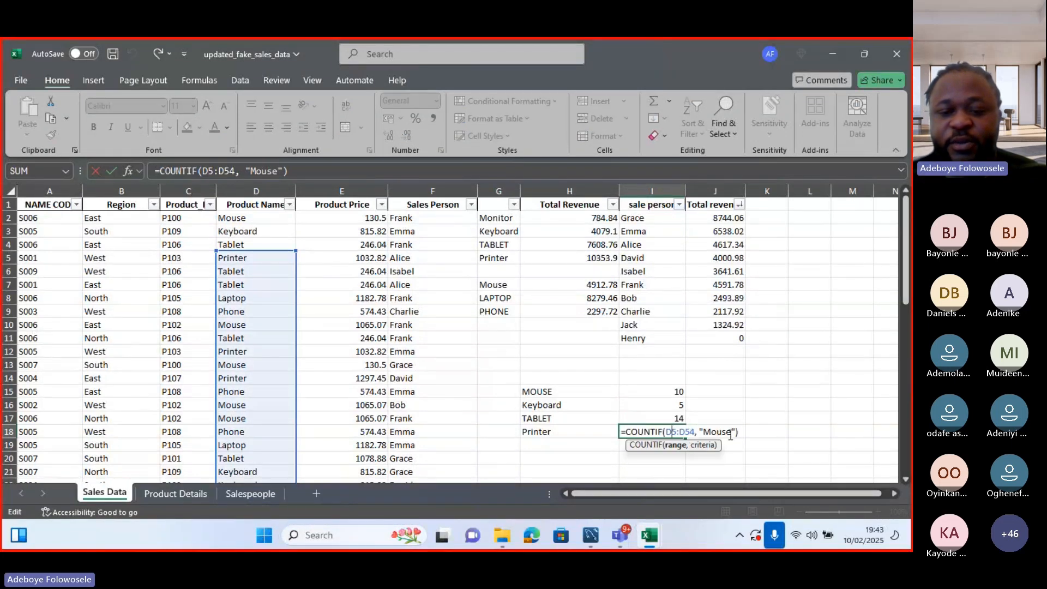
key(BackSpace)
key(BackSpace)
key(BackSpace)
key(BackSpace)
key(BackSpace)
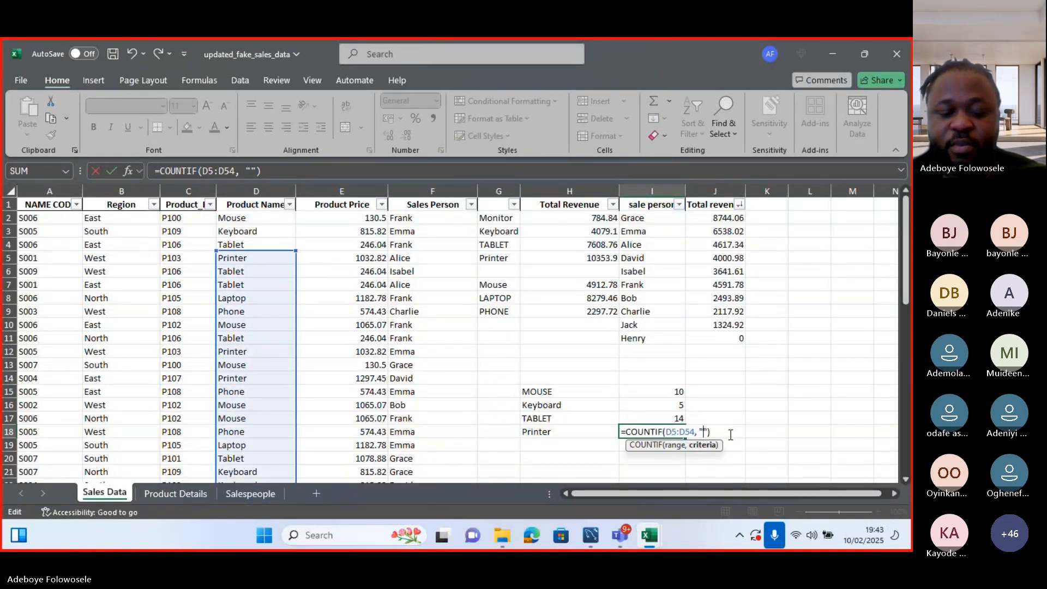
text(Pro)
key(BackSpace)
text(inter)
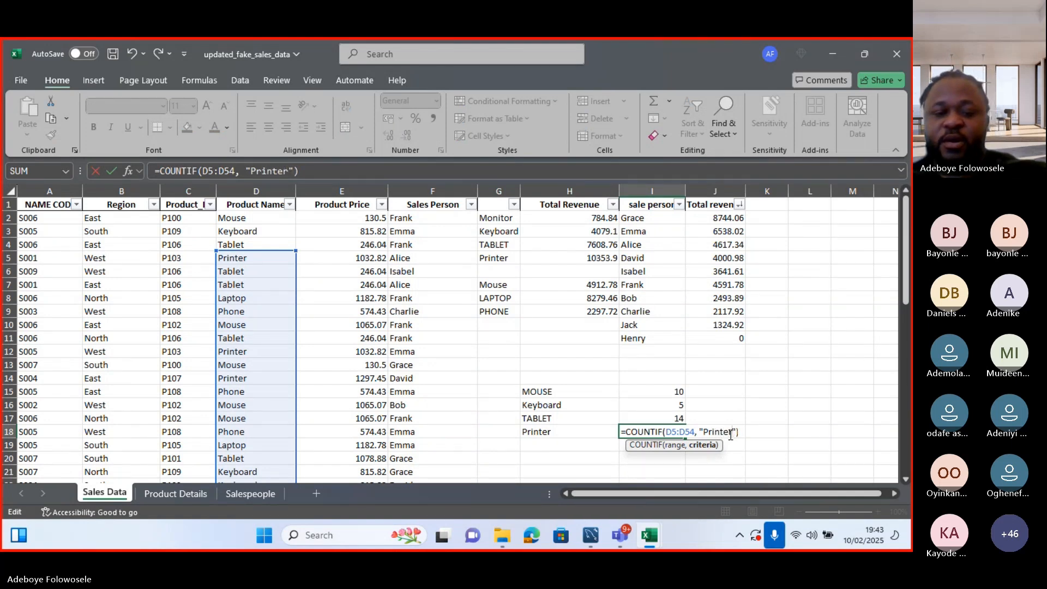
key(Return)
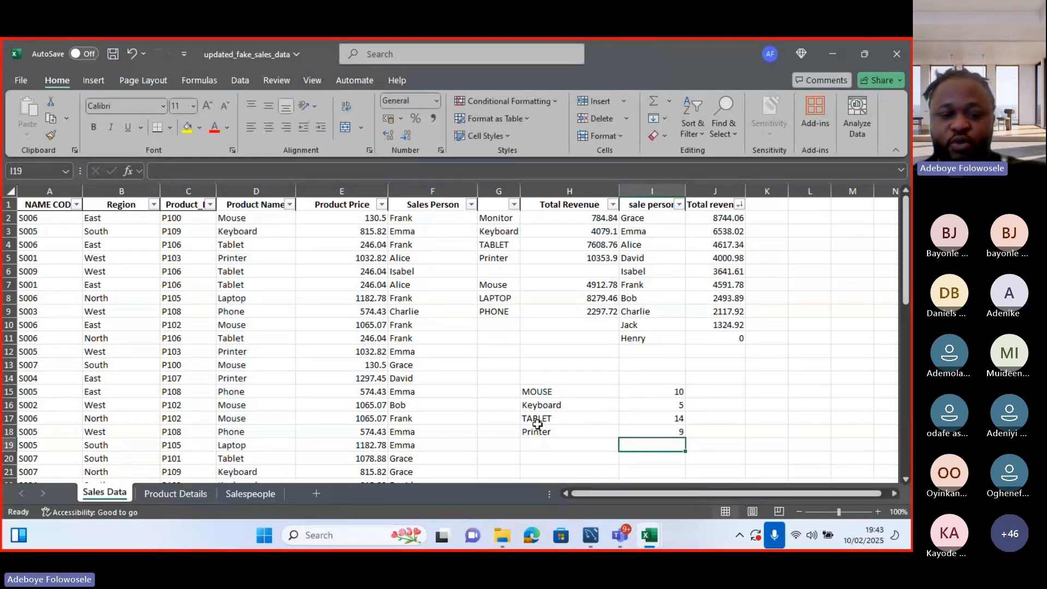
- Copy LAPTOP and PHONE from G8:G9 to H19:H20, and Monitor from G2 to H21
click(547, 446)
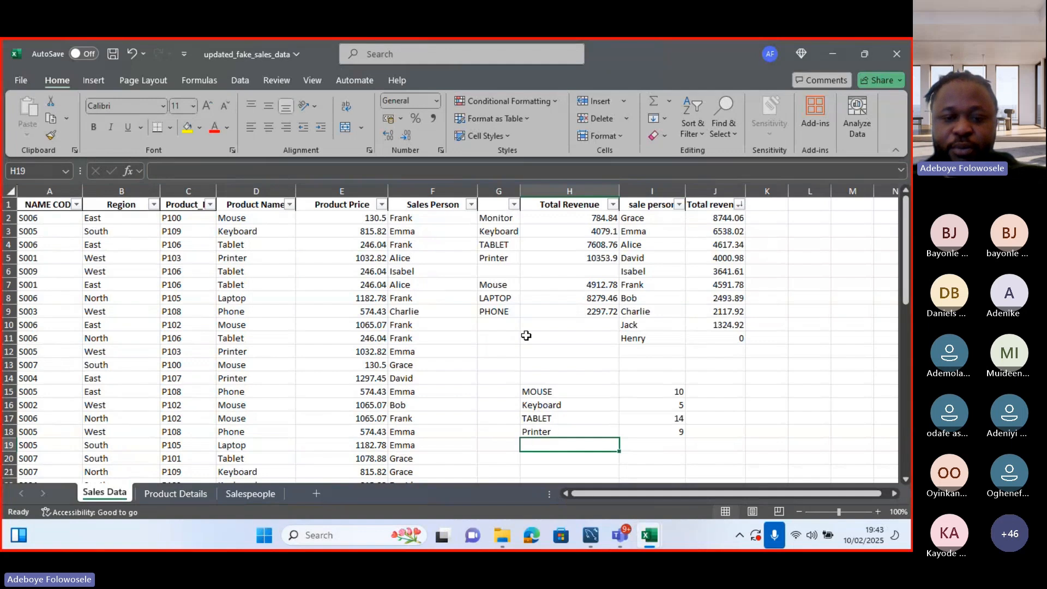
drag(507, 298, 508, 314)
key(ctrl+c)
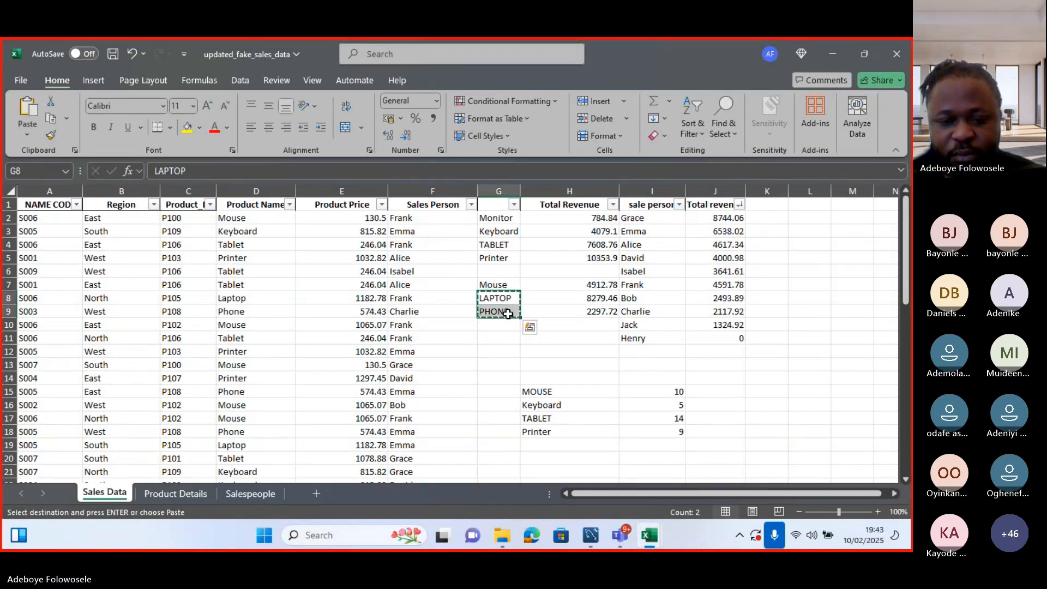
click(543, 444)
key(ctrl+v)
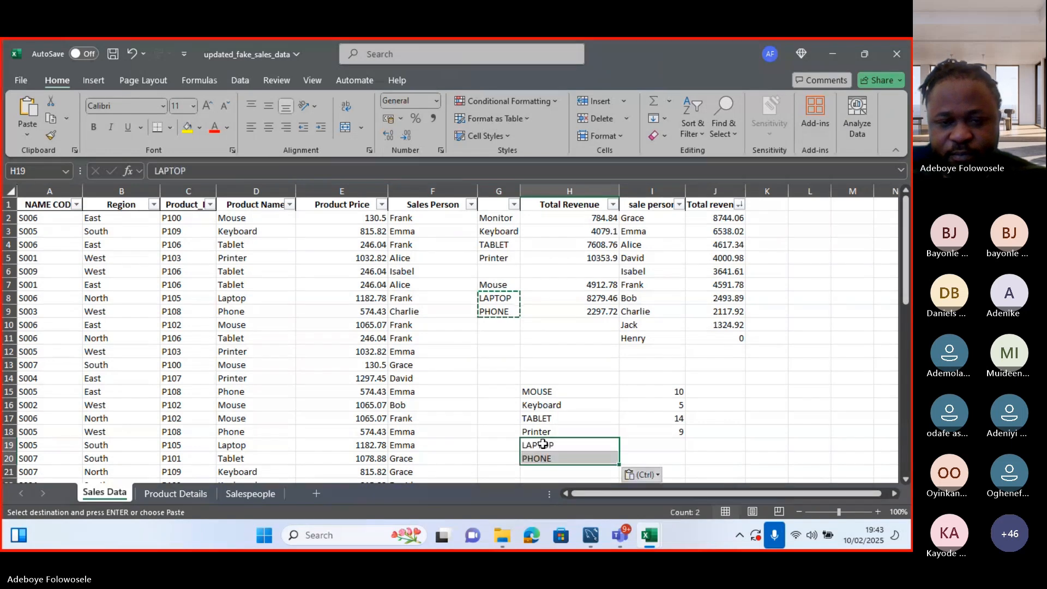
click(503, 218)
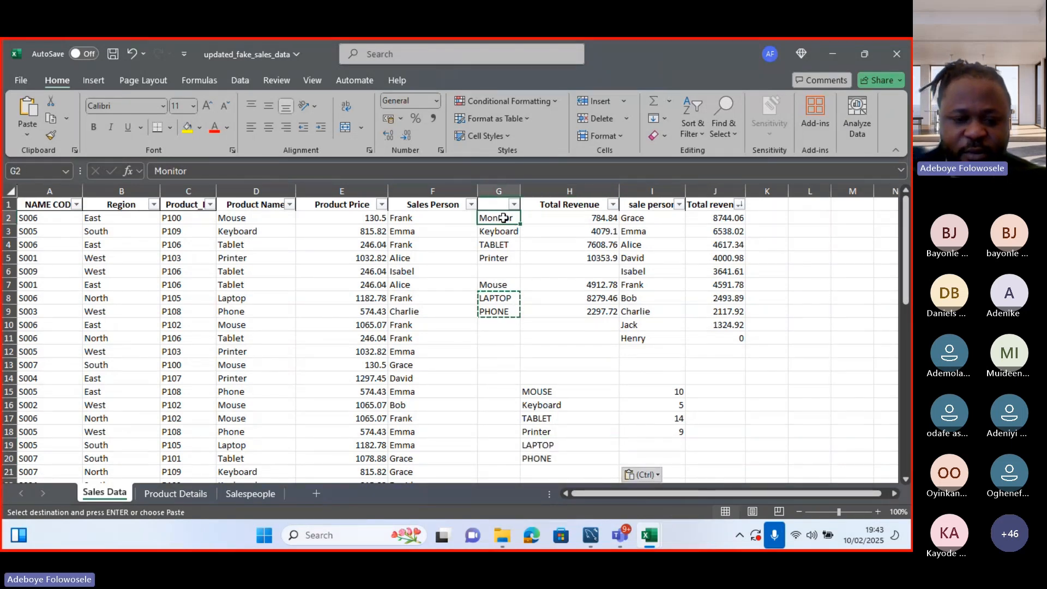
key(ctrl+c)
click(543, 470)
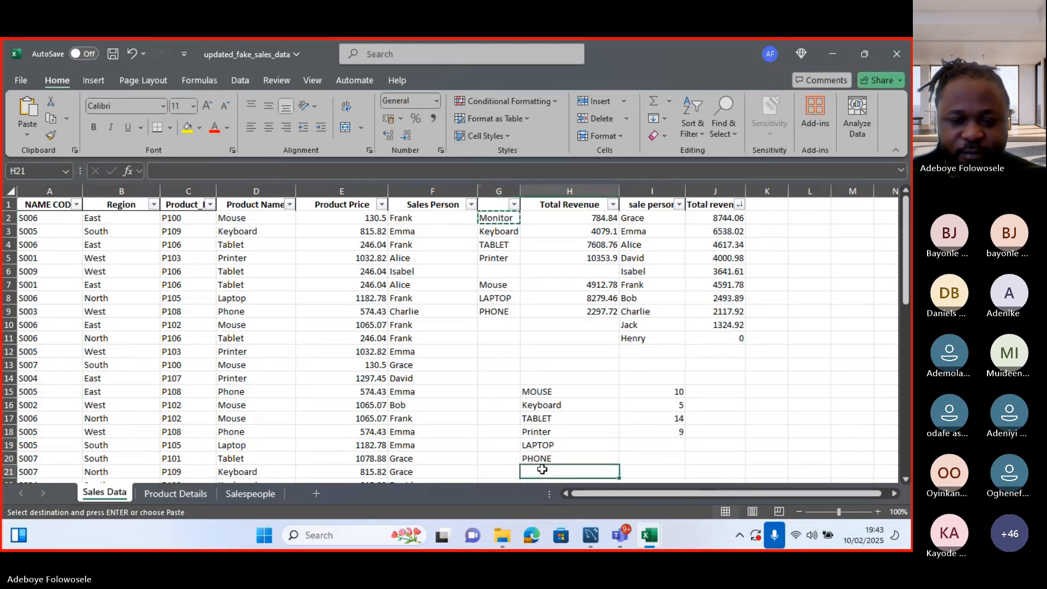
key(ctrl+v)
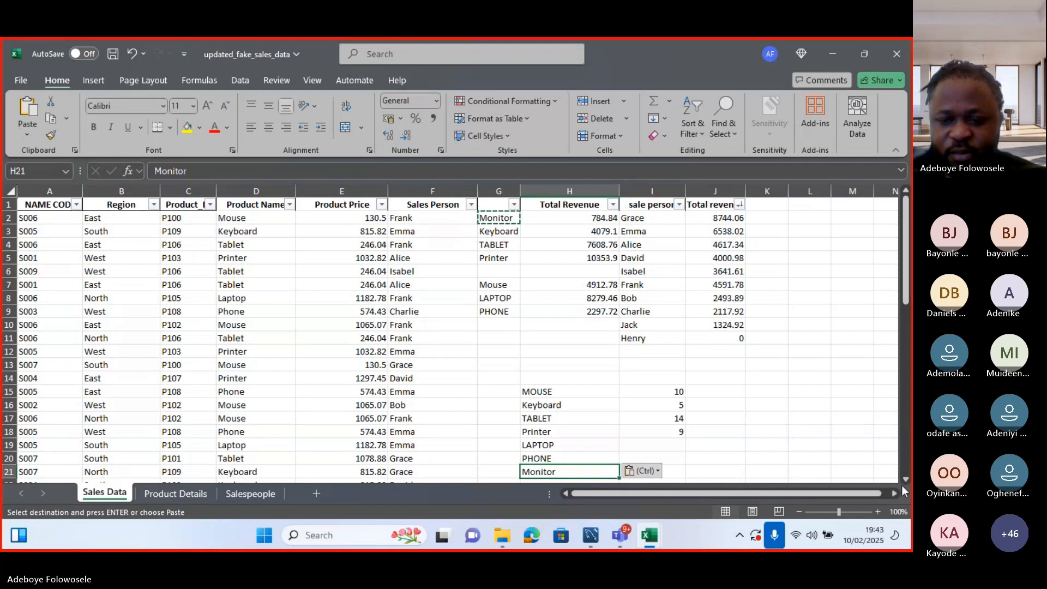
- Fill the COUNTIF formula in I18 down to I21 beside the newly added product names
scroll(905, 486, down, 2)
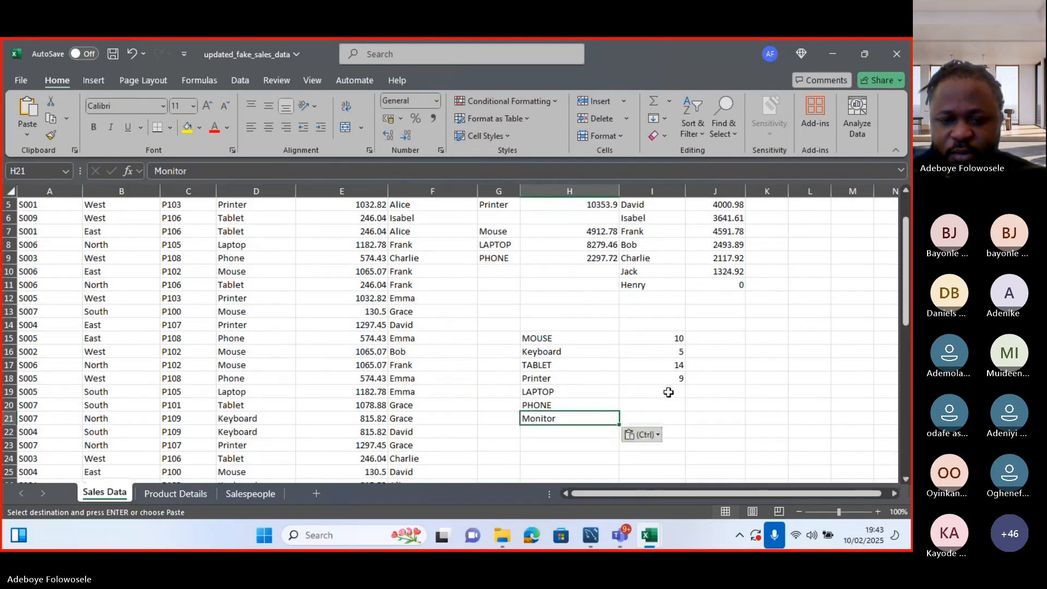
click(667, 391)
click(680, 379)
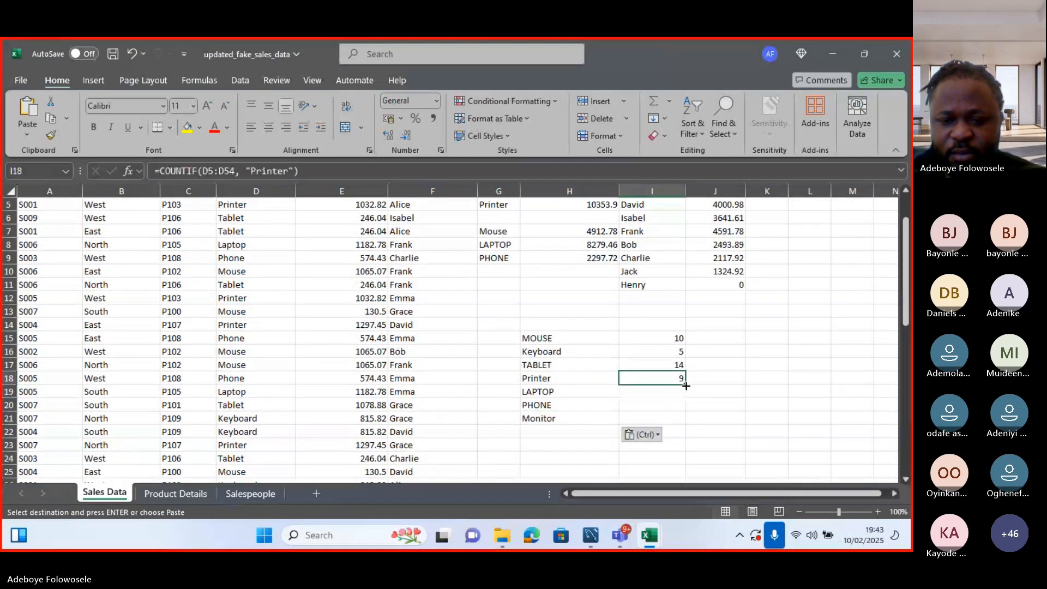
drag(686, 385, 686, 423)
- Change the criterion of the COUNTIF formula in I19 to "Laptop"
double_click(669, 392)
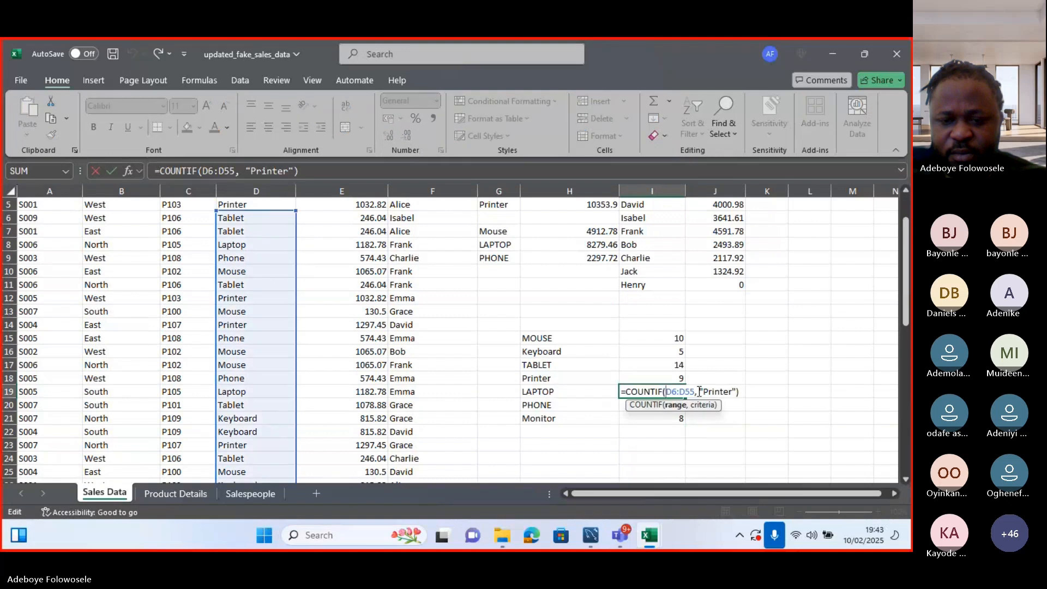
click(732, 392)
key(BackSpace)
key(BackSpace)
key(BackSpace)
key(BackSpace)
key(BackSpace)
key(BackSpace)
key(BackSpace)
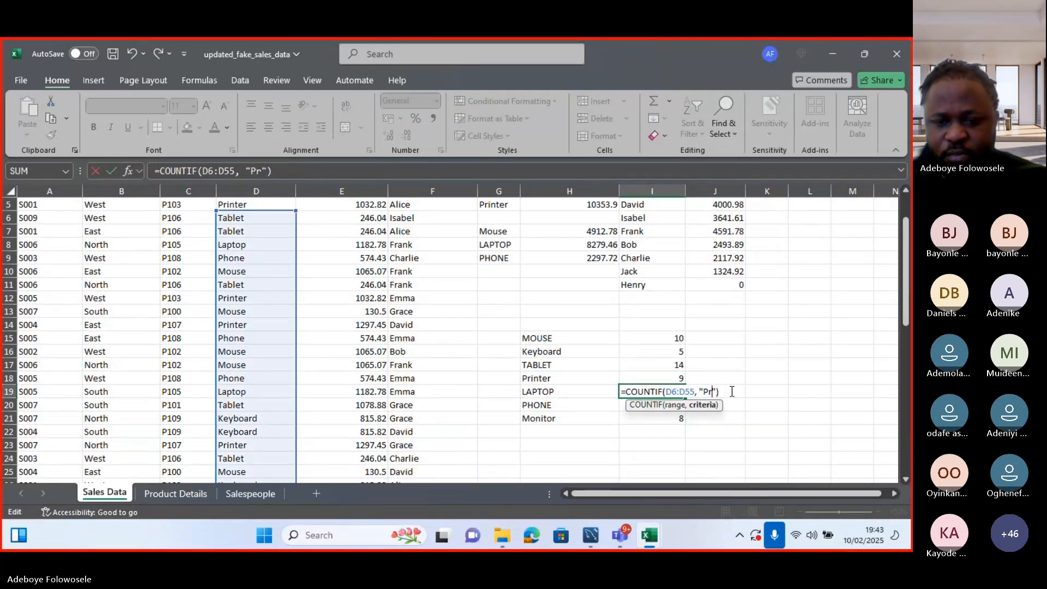
text(Laptop)
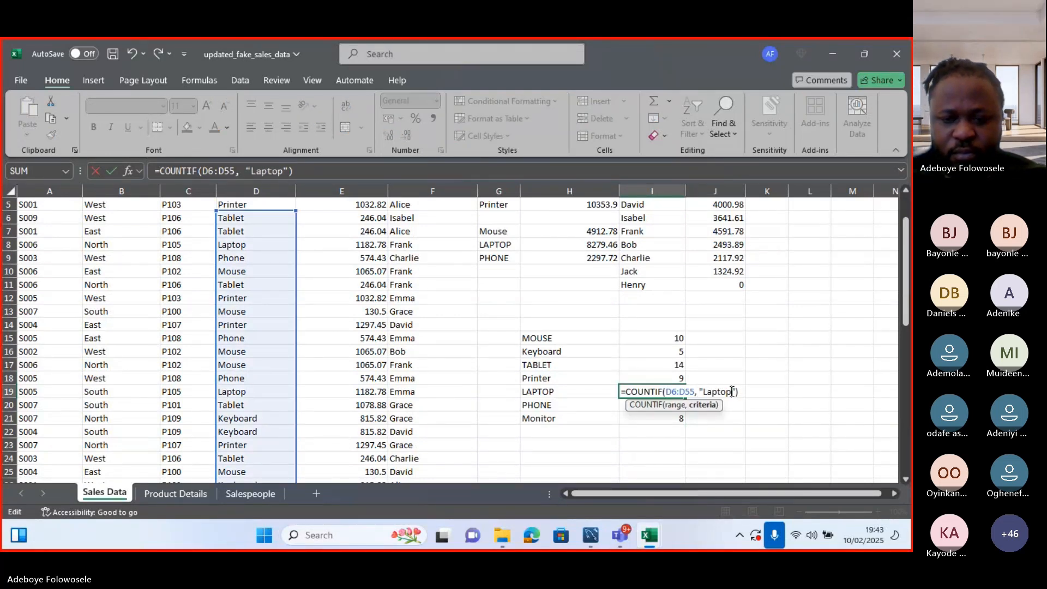
key(Return)
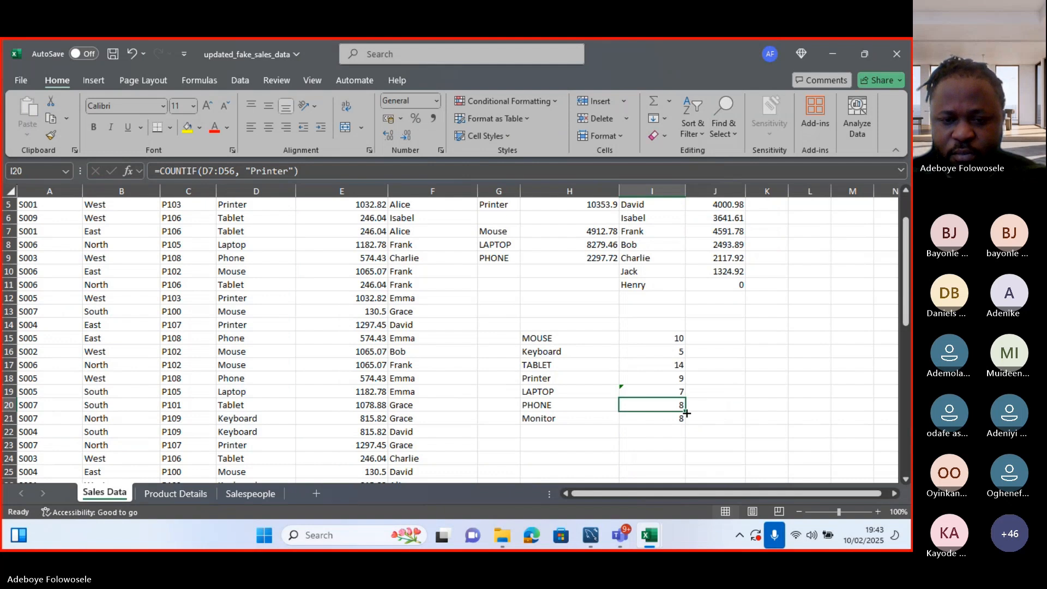
- Change the criterion of the COUNTIF formula in I20 to "Phone"
double_click(677, 402)
click(733, 406)
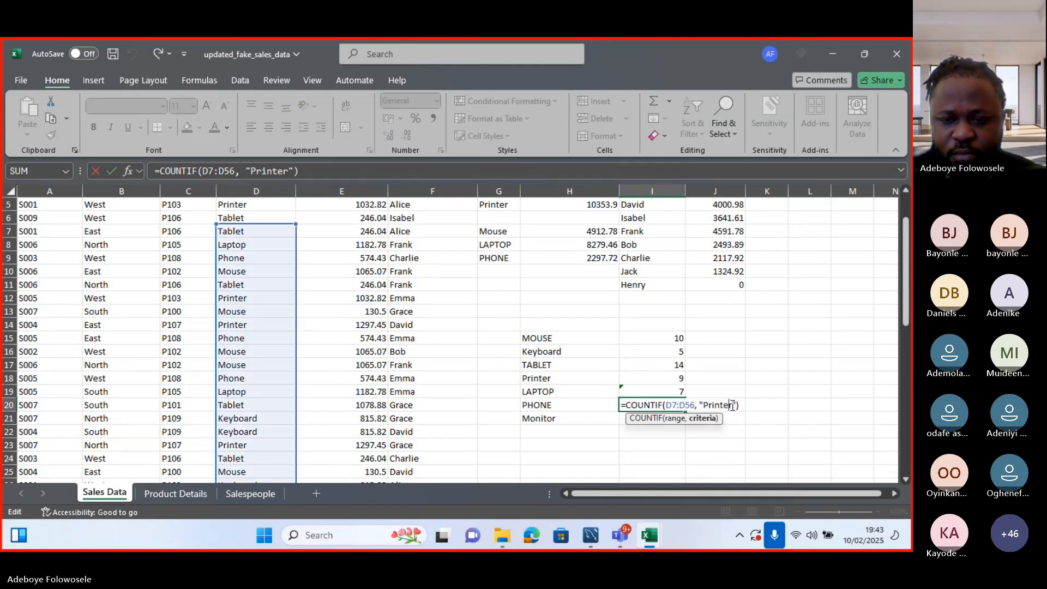
key(BackSpace)
key(BackSpace)
key(BackSpace)
key(BackSpace)
key(BackSpace)
key(BackSpace)
text(g)
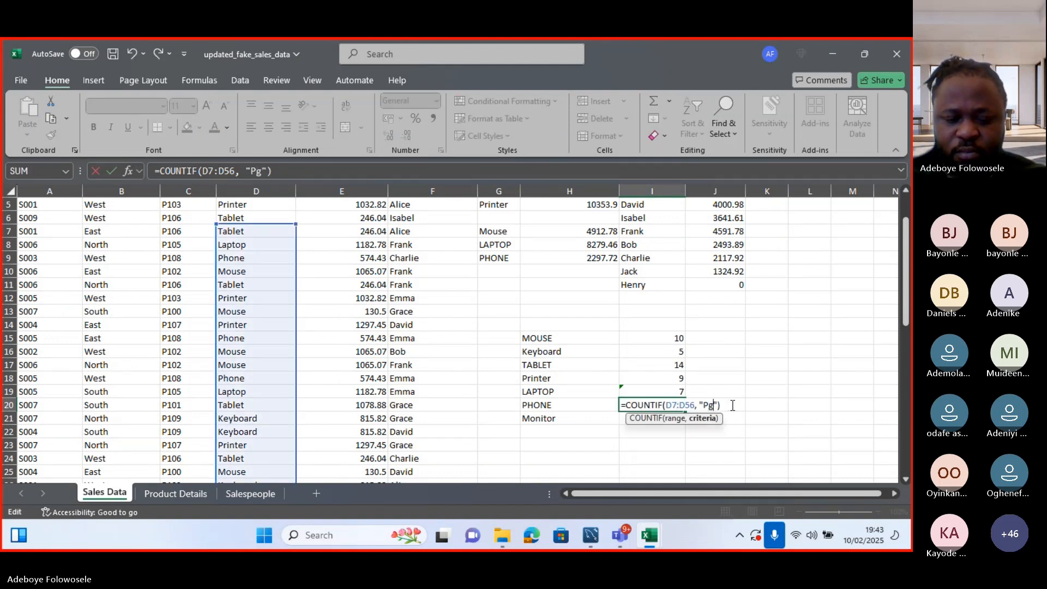
key(BackSpace)
text(hone)
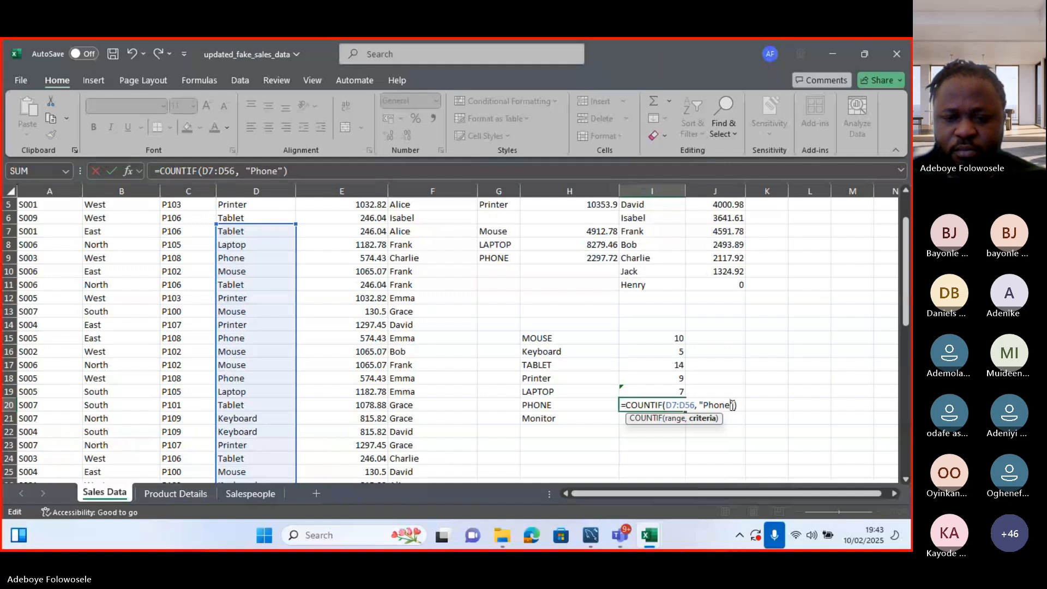
key(Return)
- Change the criterion of the COUNTIF formula in I21 to "Monitor" and select the empty cell I14 above the counts
double_click(668, 418)
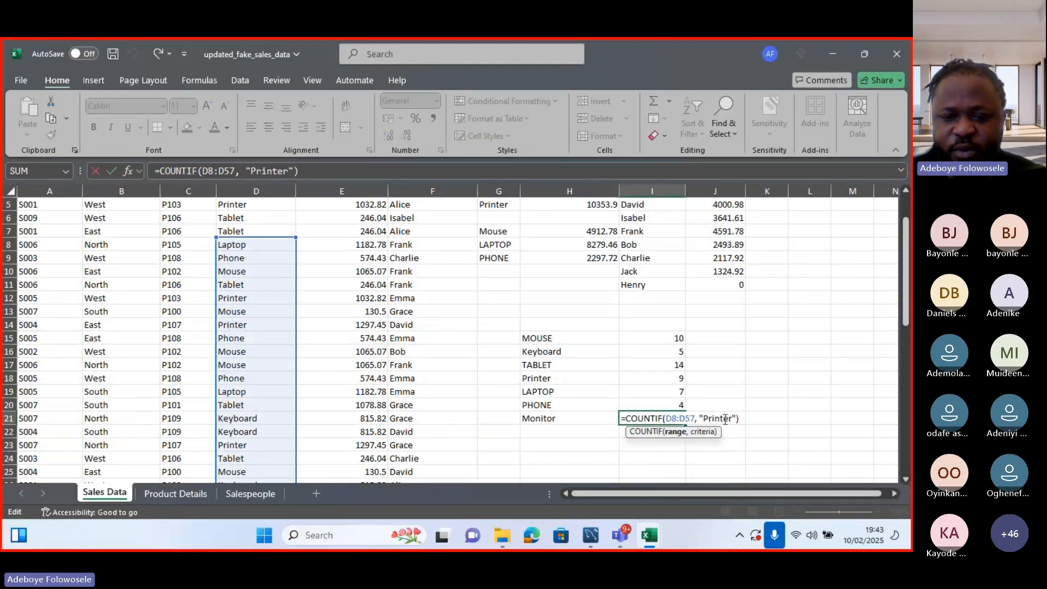
click(732, 419)
key(BackSpace)
key(BackSpace)
key(BackSpace)
key(BackSpace)
key(BackSpace)
key(BackSpace)
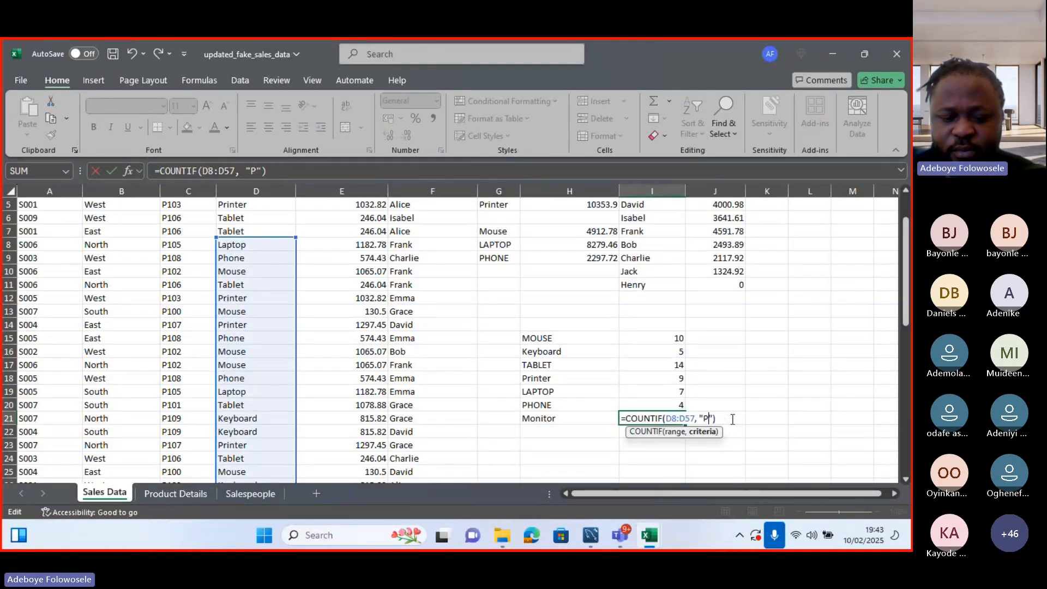
key(BackSpace)
text(Monitor)
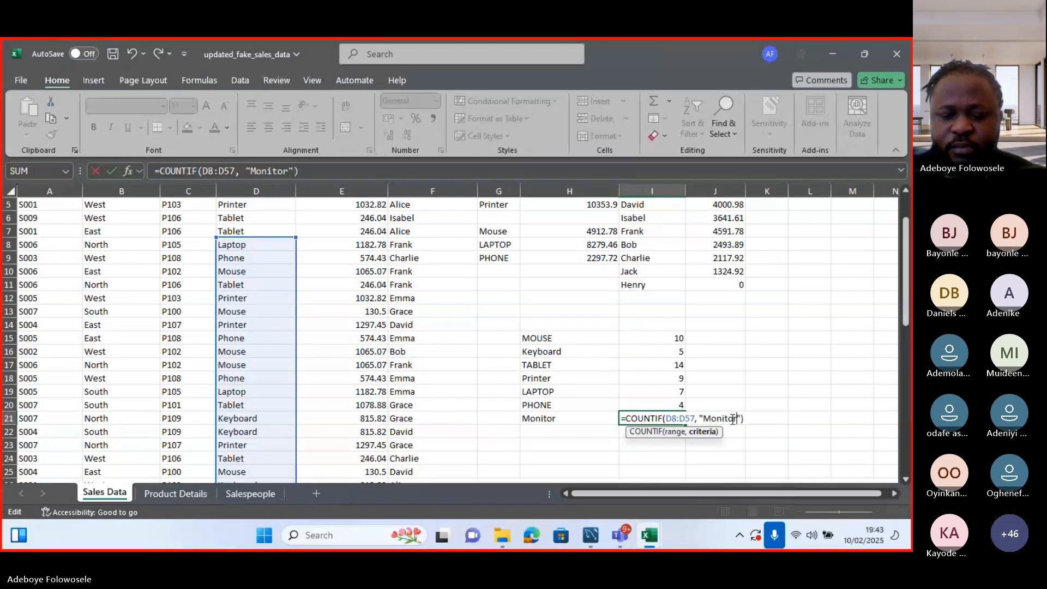
key(Return)
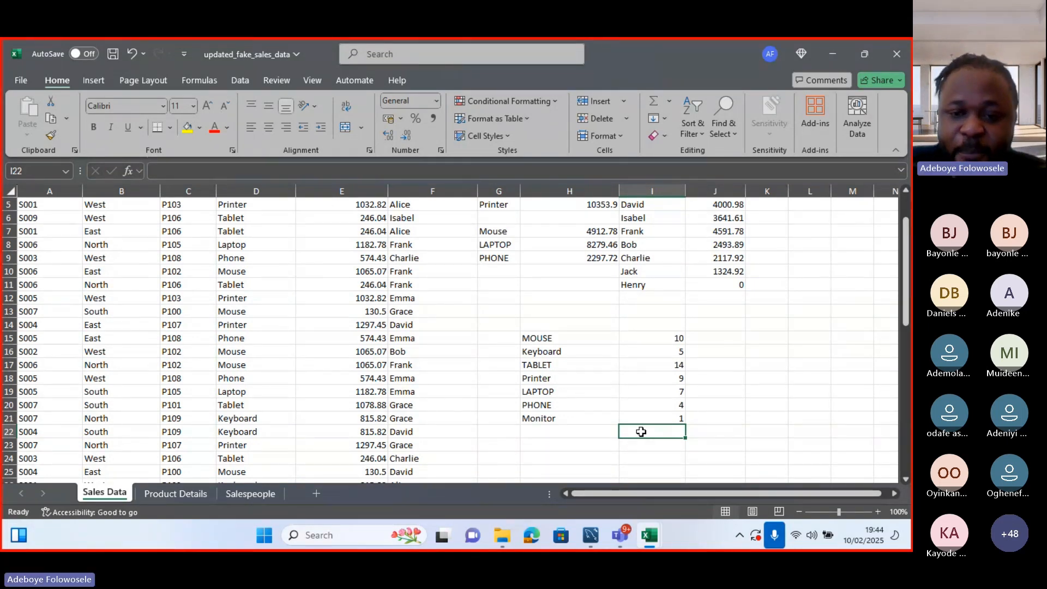
click(634, 324)
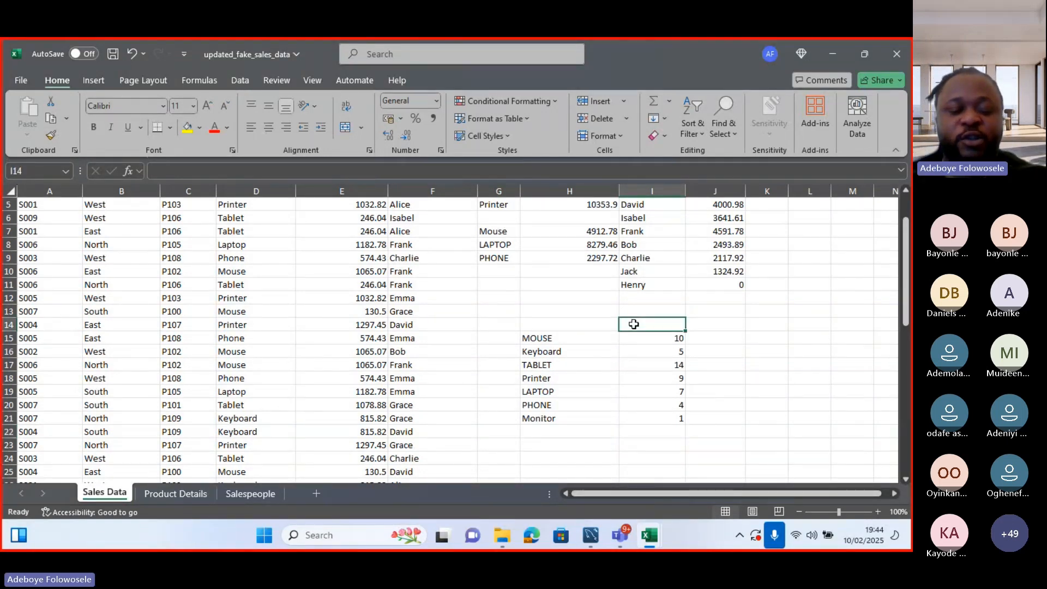